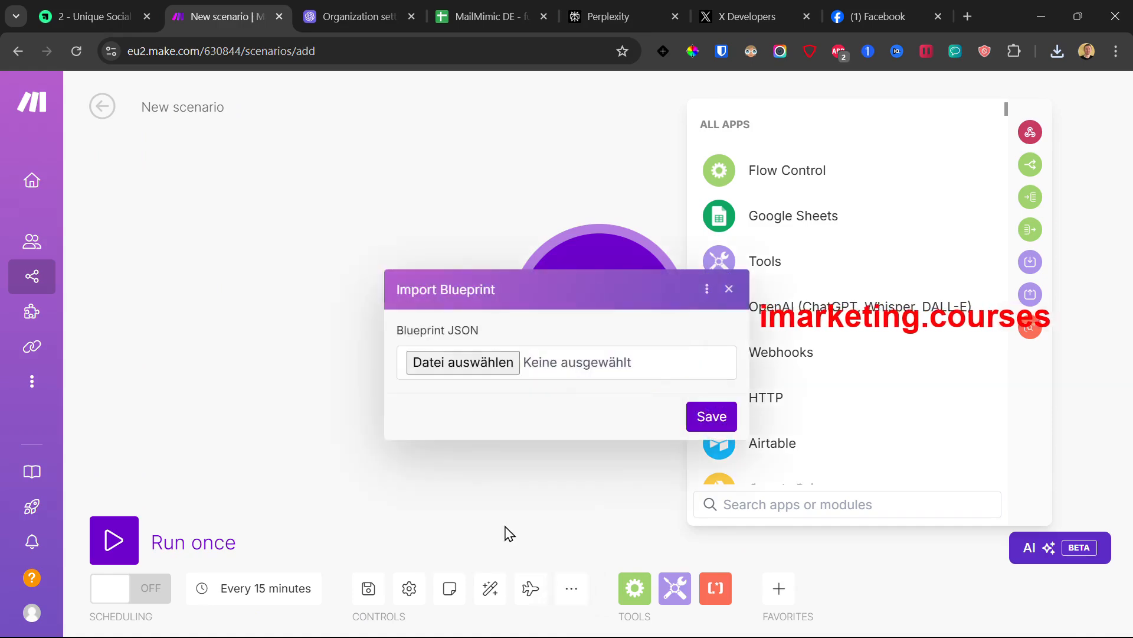
Step: Import the downloaded Automated Social Media Videos - v1.1 ENG Demo blueprint JSON file
{"action": "left_click", "coordinate": [467, 363]}
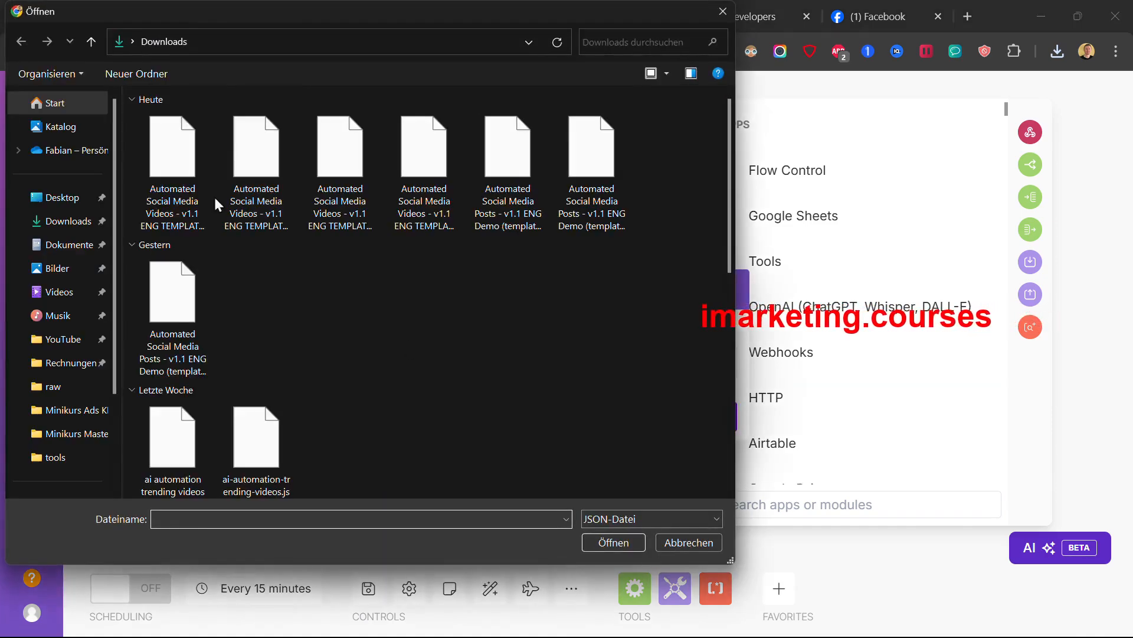
{"action": "double_click", "coordinate": [176, 147]}
{"action": "left_click", "coordinate": [690, 413]}
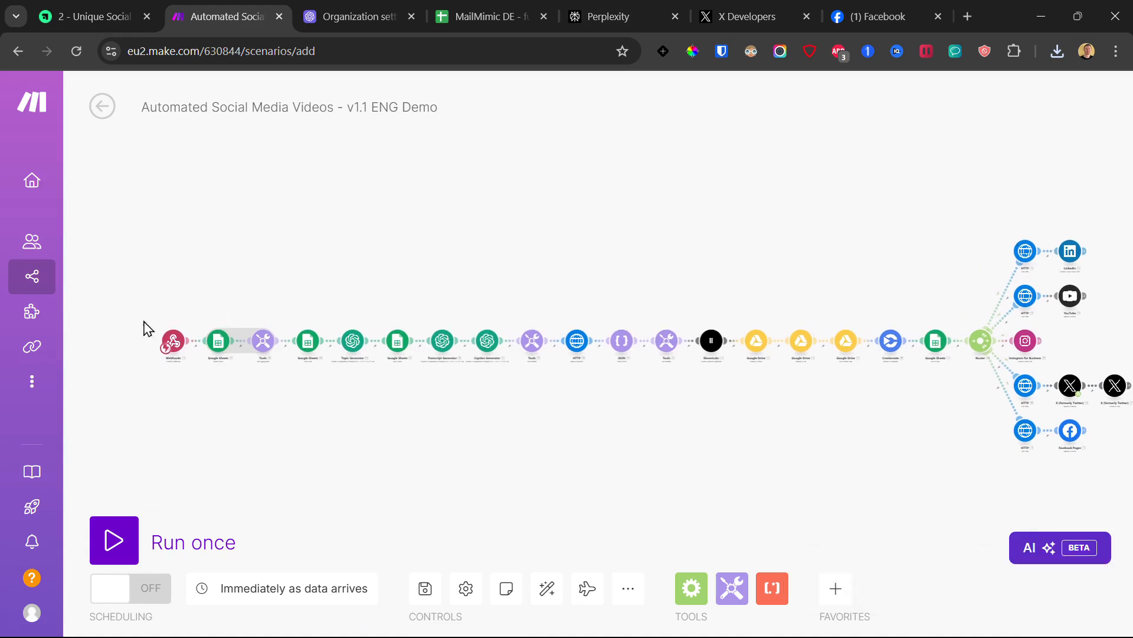
Step: Create 'My gateway-webhook webhook' for the Webhooks trigger and copy its address
{"action": "left_click", "coordinate": [173, 343]}
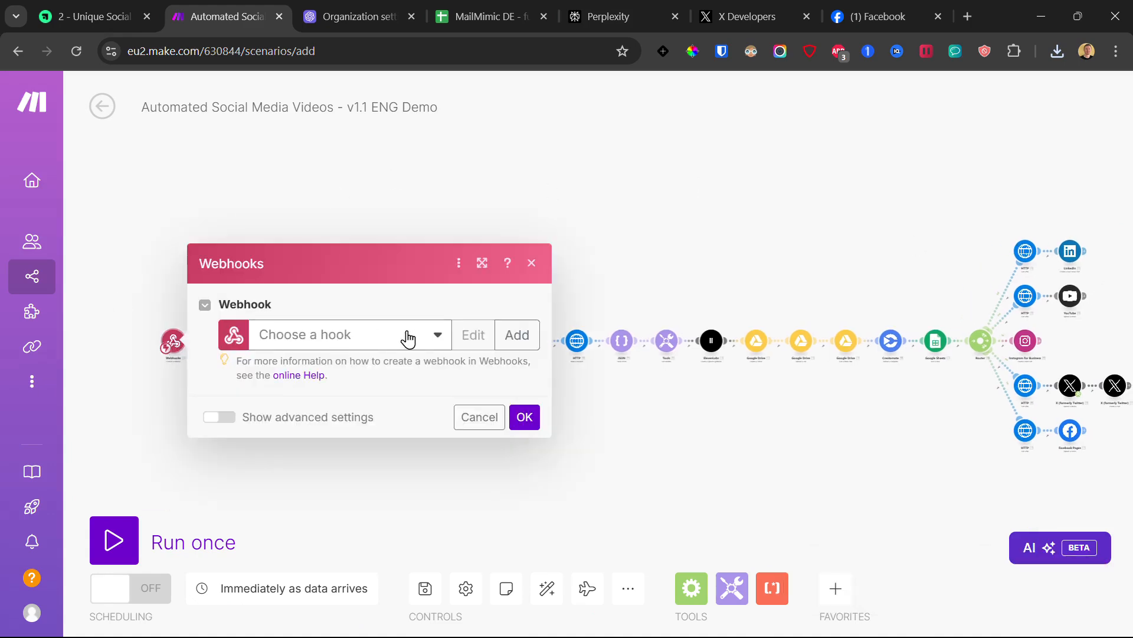
{"action": "left_click", "coordinate": [517, 334]}
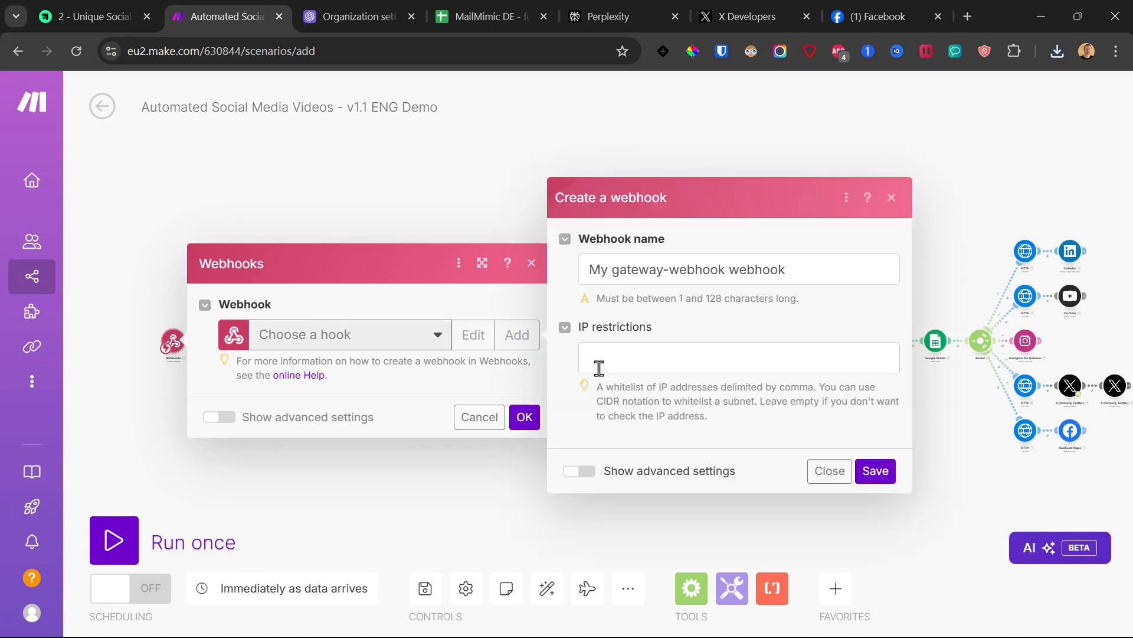
{"action": "left_click", "coordinate": [597, 366]}
{"action": "left_click", "coordinate": [831, 281]}
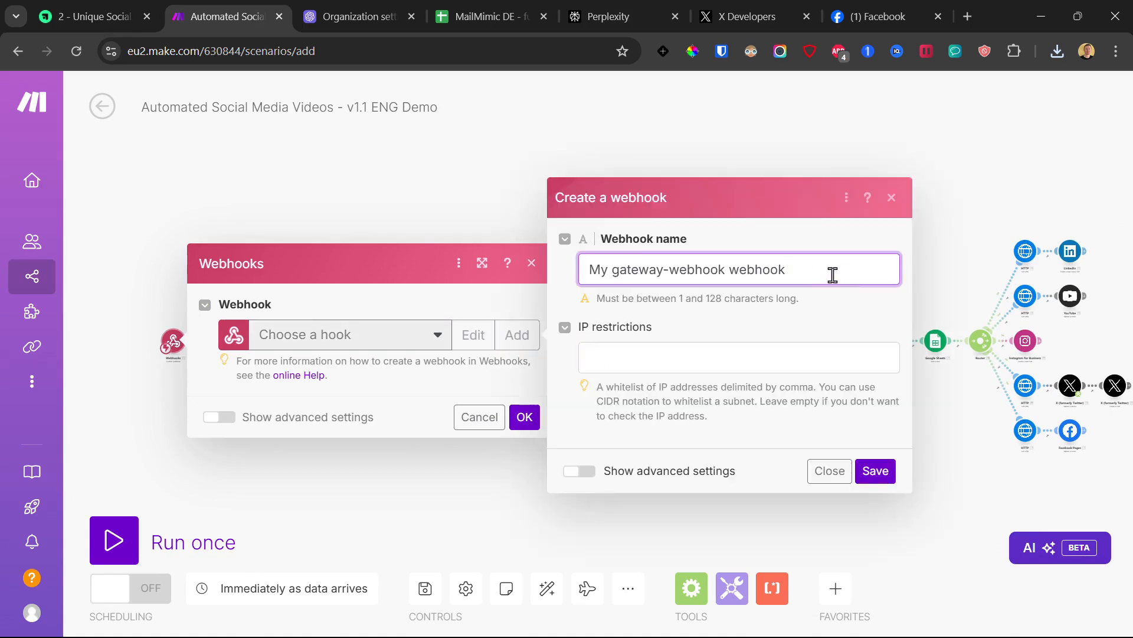
{"action": "left_click", "coordinate": [885, 472]}
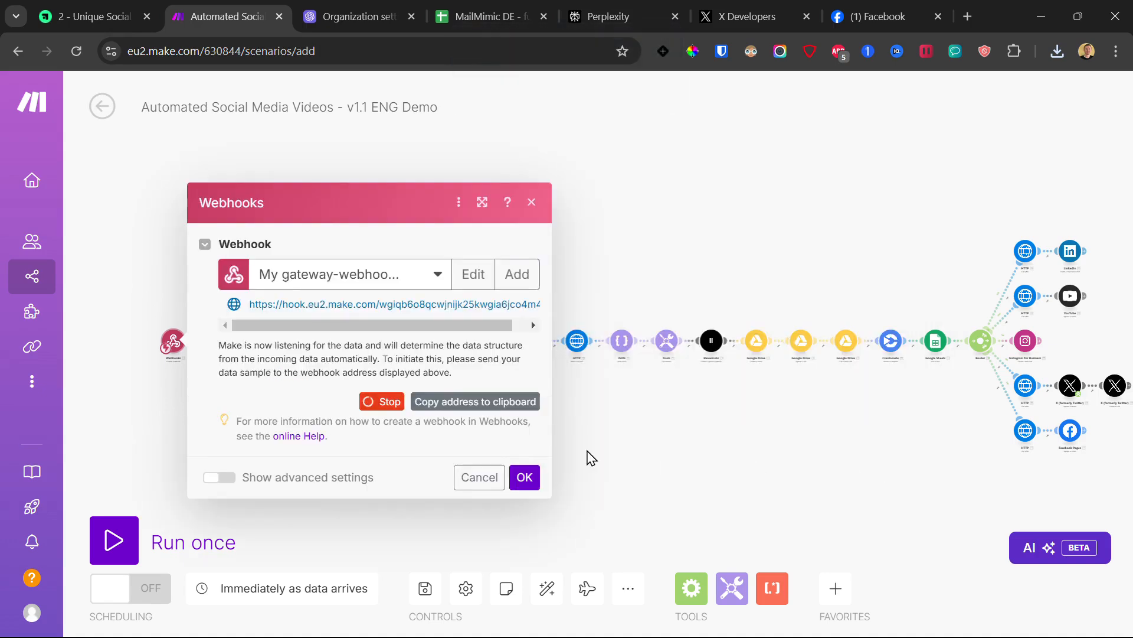
{"action": "left_click", "coordinate": [472, 404]}
{"action": "left_click", "coordinate": [64, 4]}
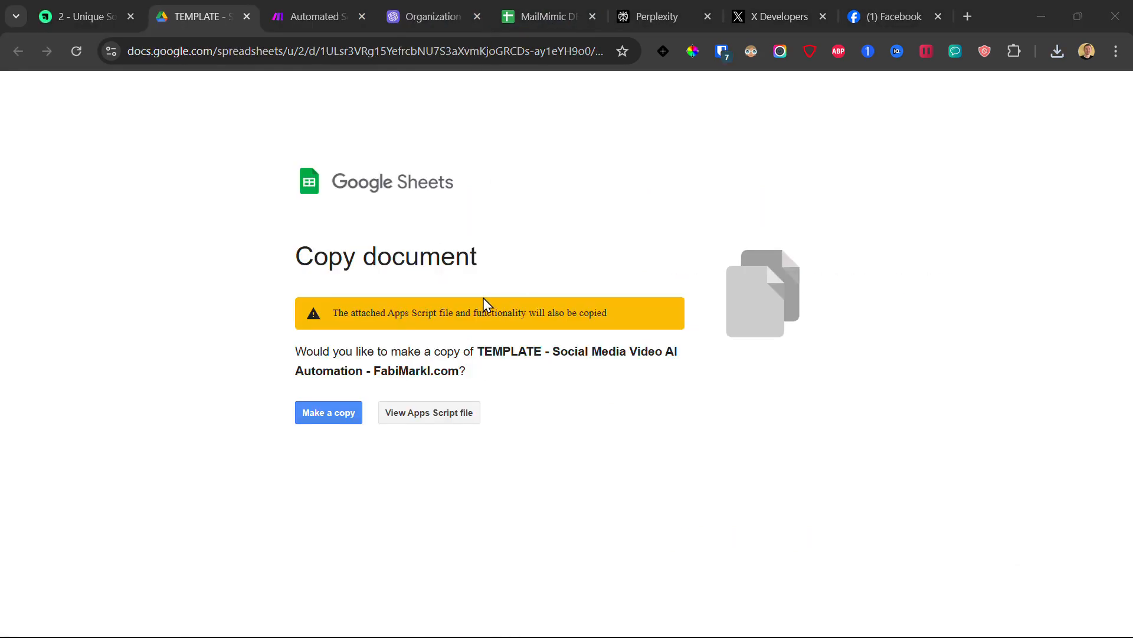
Step: Copy the template spreadsheet, keeping its 'Copy of TEMPLATE' title unchanged
{"action": "left_click", "coordinate": [327, 414]}
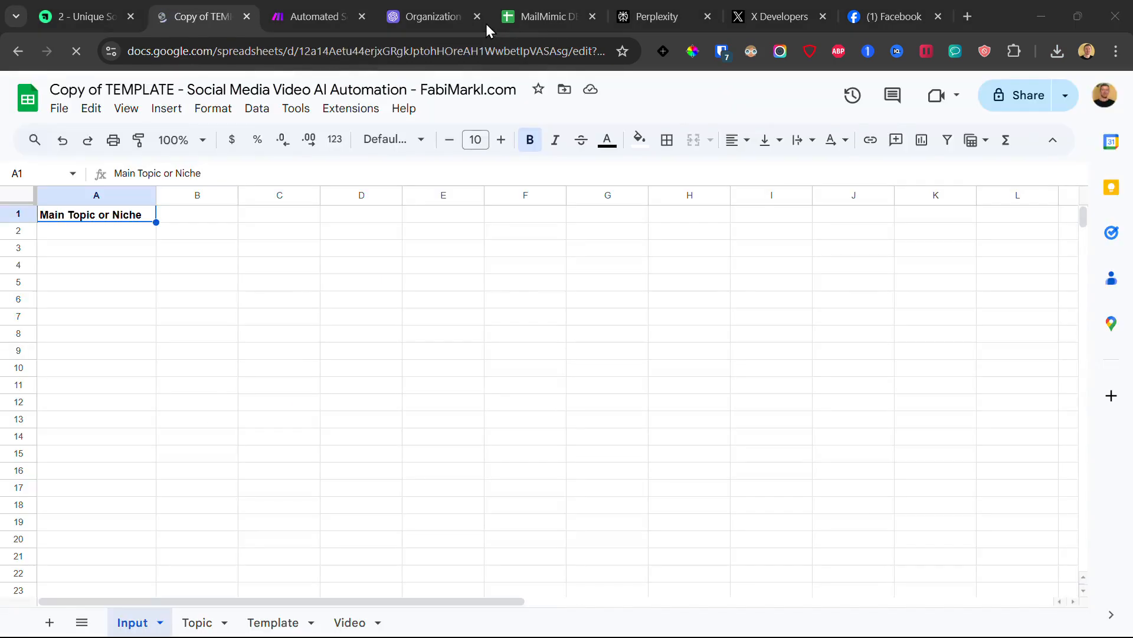
{"action": "left_click", "coordinate": [175, 91]}
{"action": "left_click_drag", "start_coordinate": [184, 89], "coordinate": [48, 89]}
{"action": "left_click", "coordinate": [738, 106]}
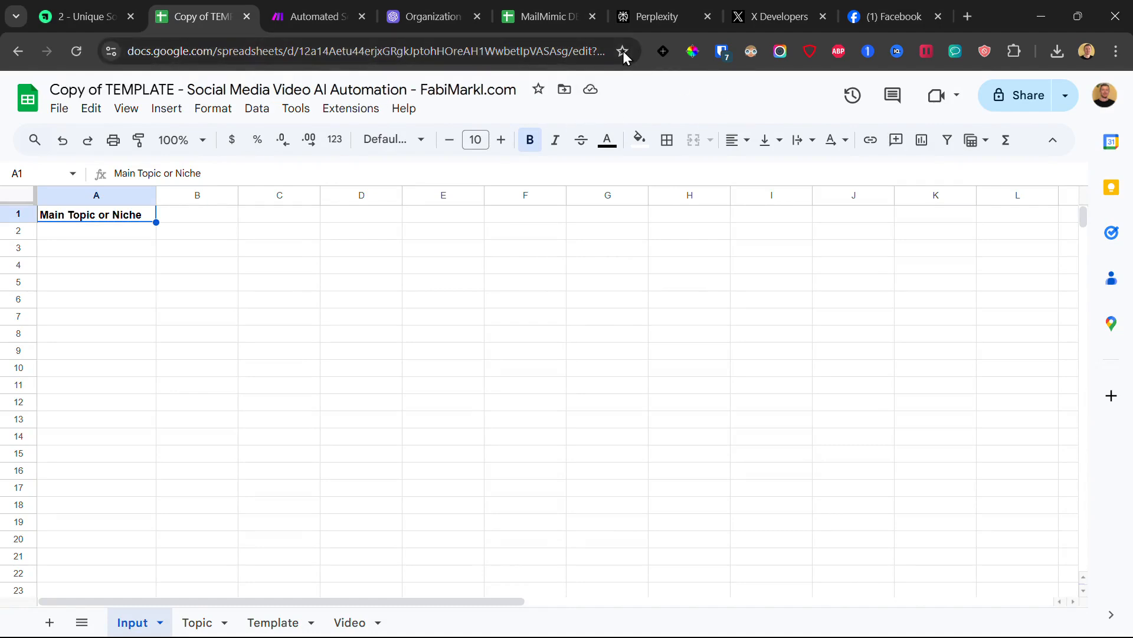
{"action": "left_click_drag", "start_coordinate": [109, 243], "coordinate": [370, 521]}
Step: From the copied sheet, open Extensions > Apps Script to reach Code.gs
{"action": "left_click", "coordinate": [307, 16]}
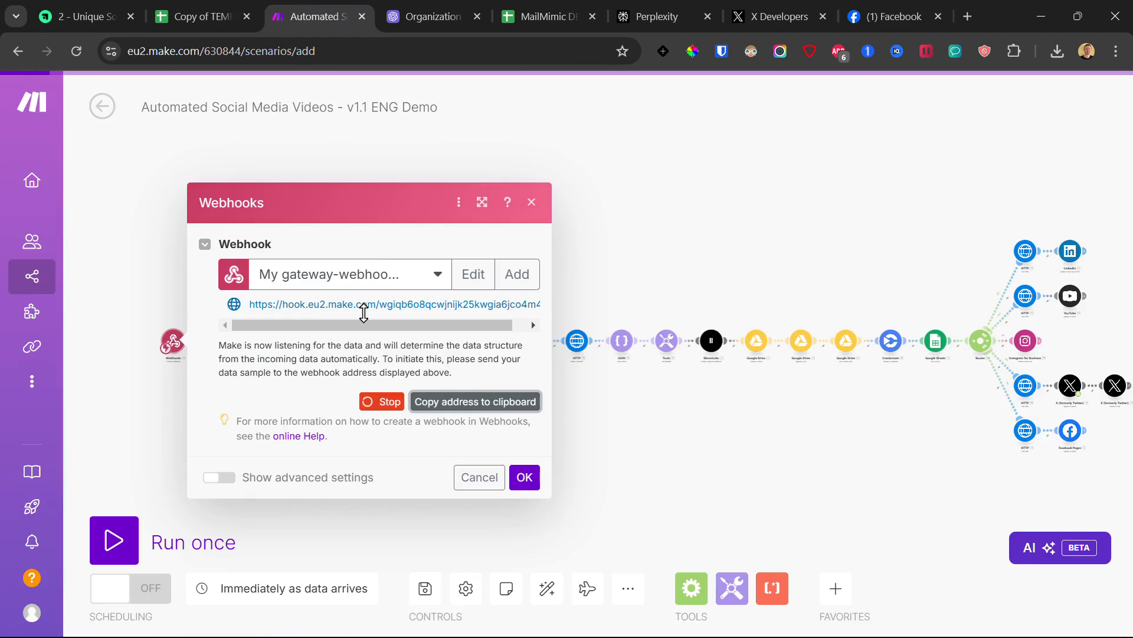
{"action": "left_click", "coordinate": [213, 1]}
{"action": "left_click", "coordinate": [349, 108]}
{"action": "left_click", "coordinate": [367, 187]}
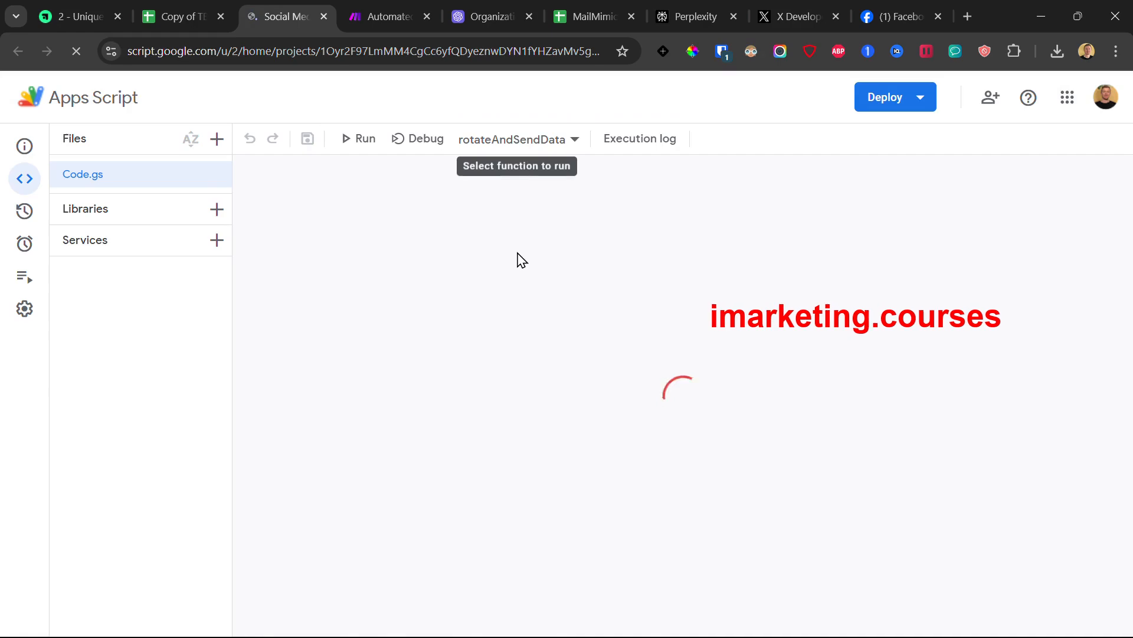
Step: Paste the Make webhook URL over 'INSERT YOUR WEBHOOK' on line 28 of Code.gs
{"action": "scroll", "coordinate": [524, 379], "scroll_direction": "down", "scroll_amount": 3}
{"action": "scroll", "coordinate": [473, 311], "scroll_direction": "up", "scroll_amount": 1}
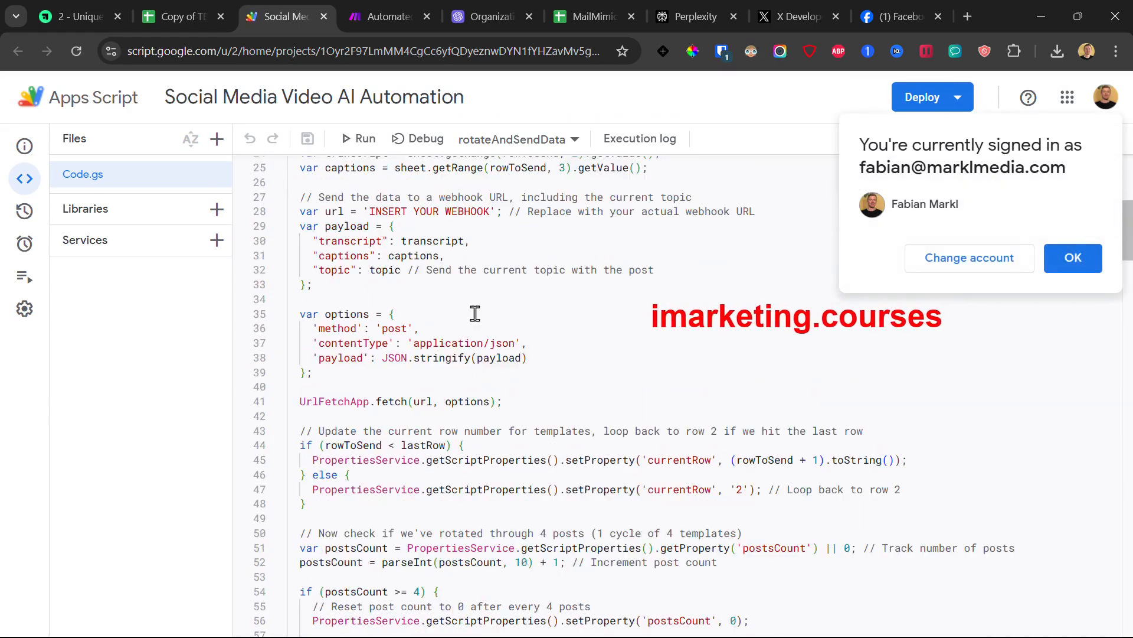
{"action": "left_click_drag", "start_coordinate": [369, 211], "coordinate": [490, 211]}
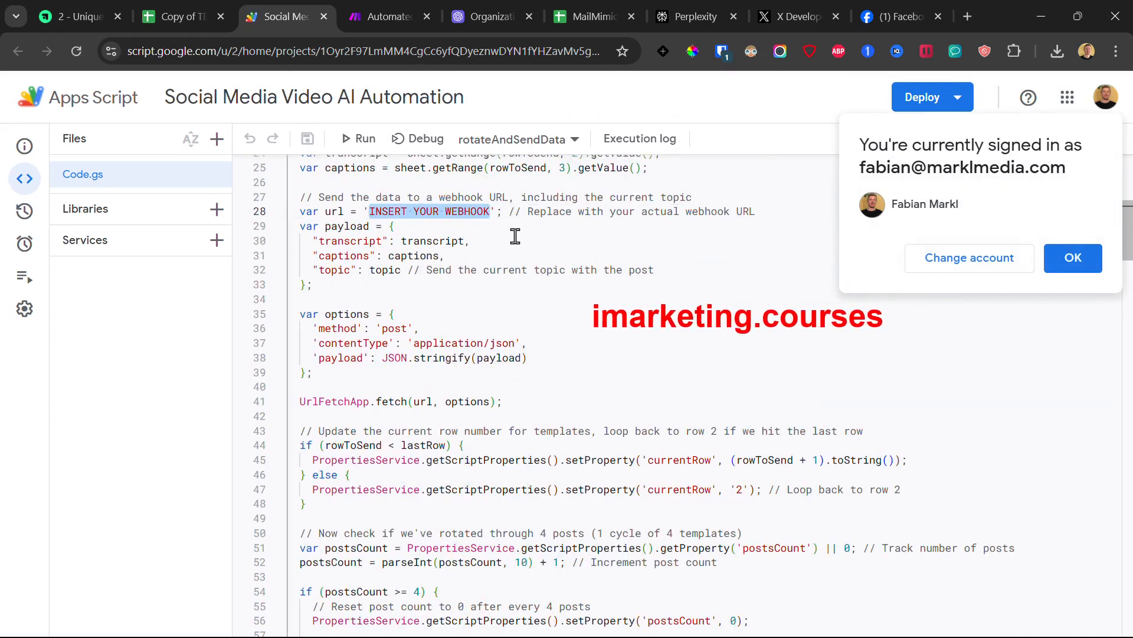
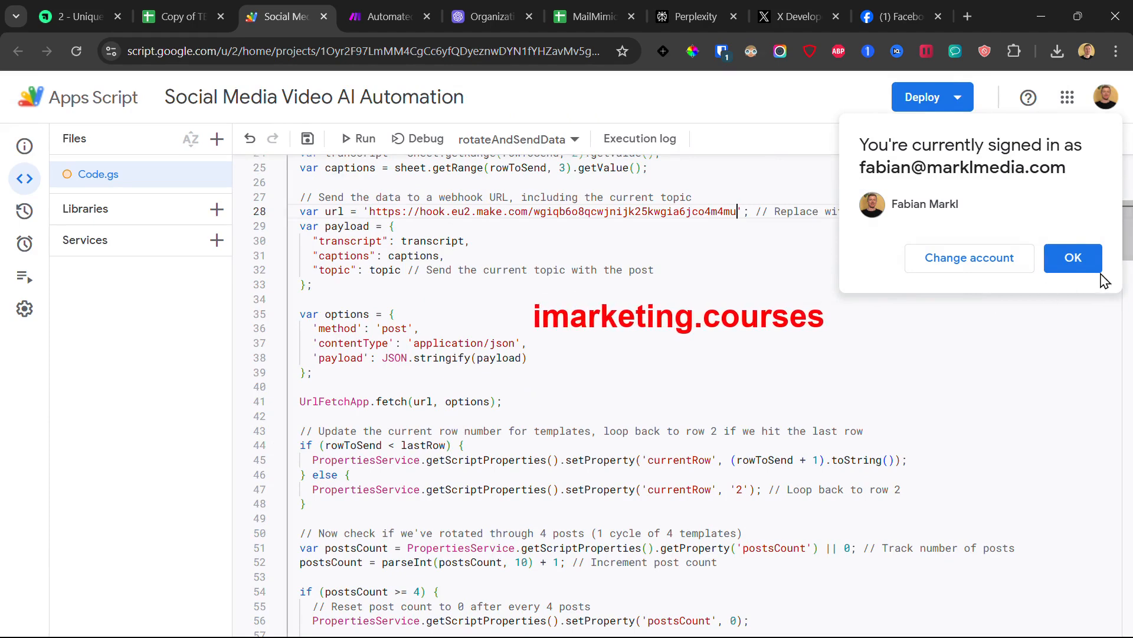
{"action": "left_click", "coordinate": [1071, 258]}
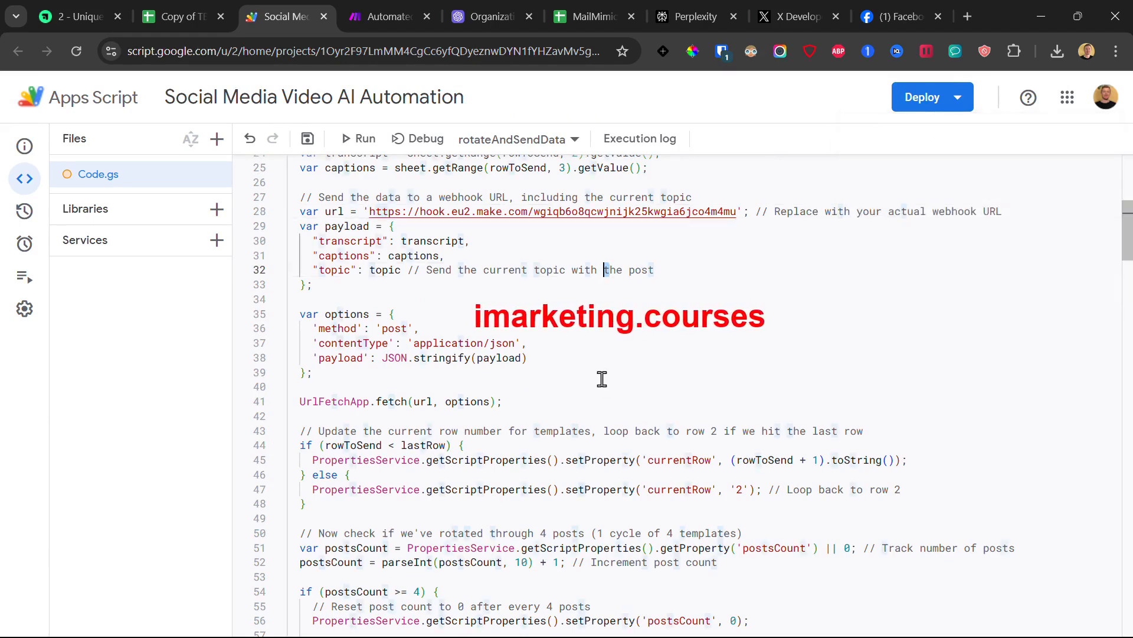
{"action": "scroll", "coordinate": [601, 372], "scroll_direction": "down", "scroll_amount": 6}
{"action": "scroll", "coordinate": [601, 370], "scroll_direction": "down", "scroll_amount": 10}
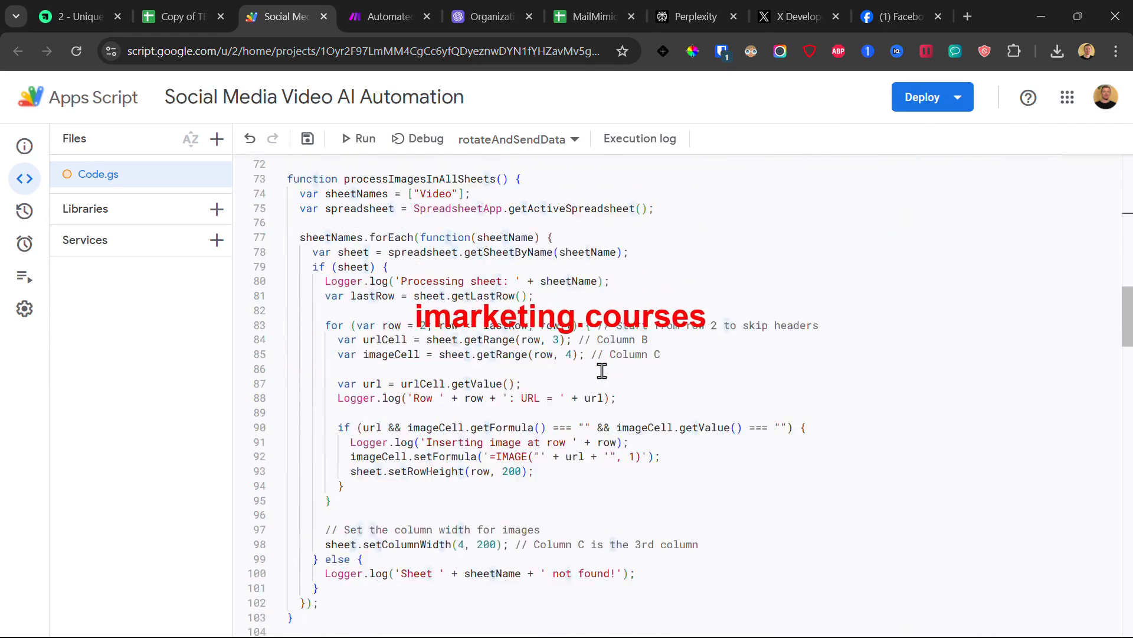
Step: Locate the 'INSERT YOUR EMAIL' placeholder in the email-sending code around line 136
{"action": "scroll", "coordinate": [601, 370], "scroll_direction": "down", "scroll_amount": 4}
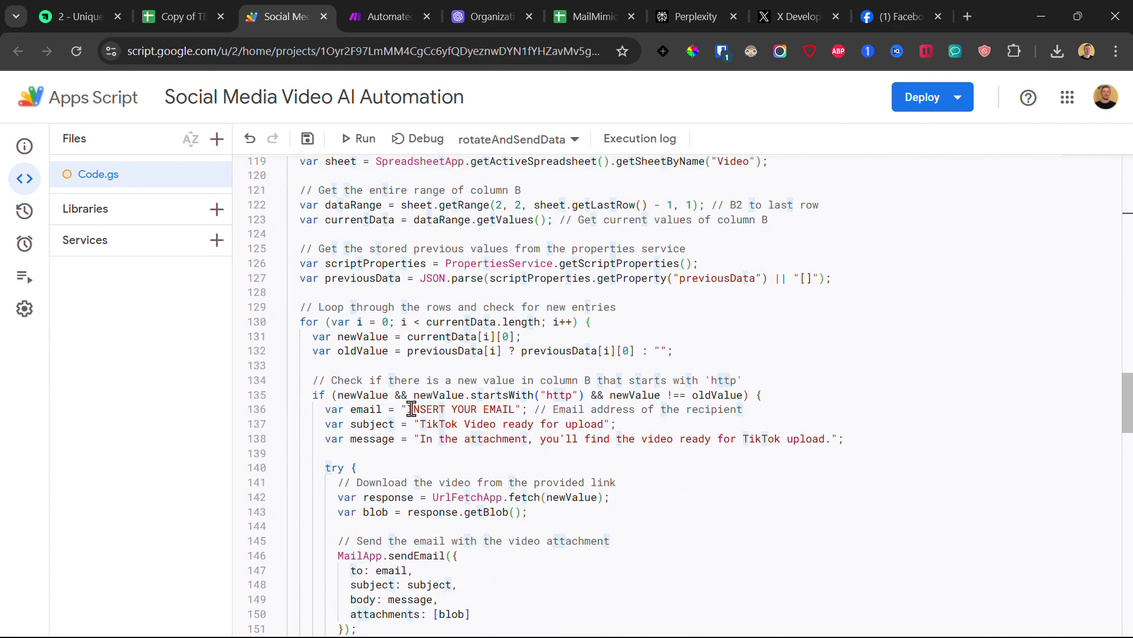
{"action": "left_click_drag", "start_coordinate": [412, 409], "coordinate": [495, 407]}
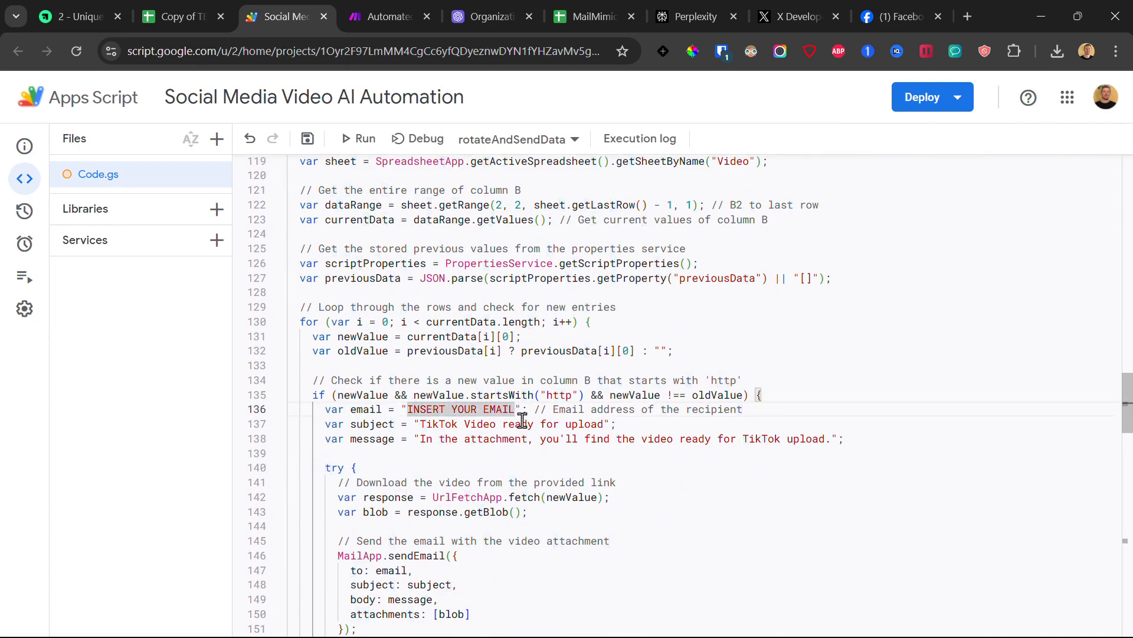
{"action": "left_click_drag", "start_coordinate": [539, 446], "coordinate": [307, 380]}
{"action": "left_click", "coordinate": [371, 365]}
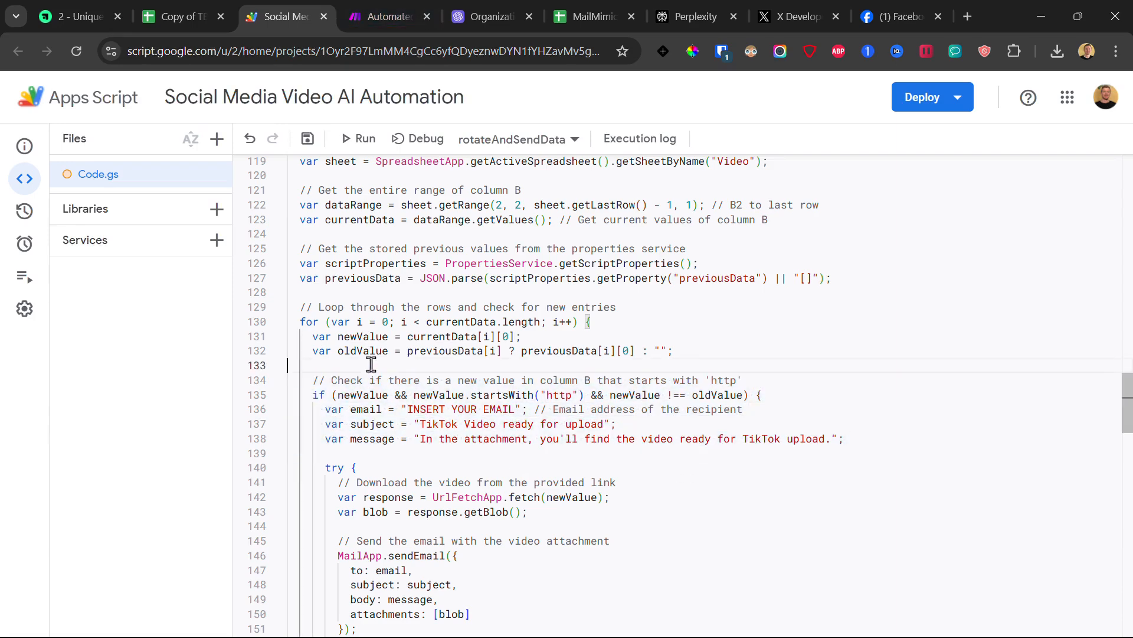
{"action": "scroll", "coordinate": [331, 314], "scroll_direction": "up", "scroll_amount": 2}
{"action": "scroll", "coordinate": [380, 366], "scroll_direction": "down", "scroll_amount": 3}
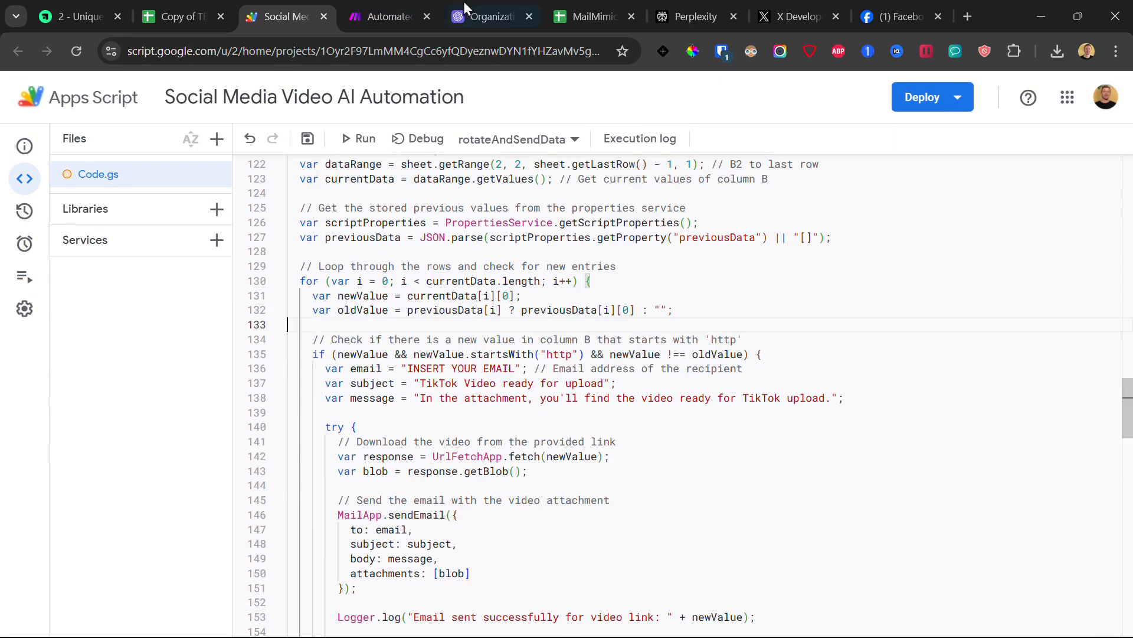
{"action": "left_click", "coordinate": [373, 2]}
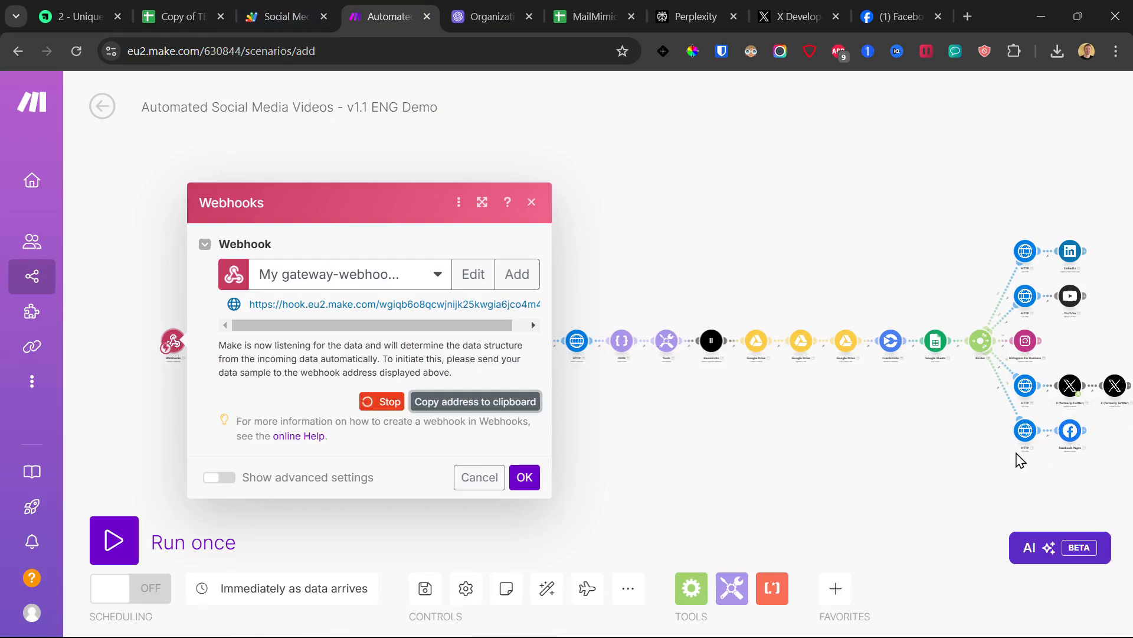
{"action": "left_click", "coordinate": [296, 3]}
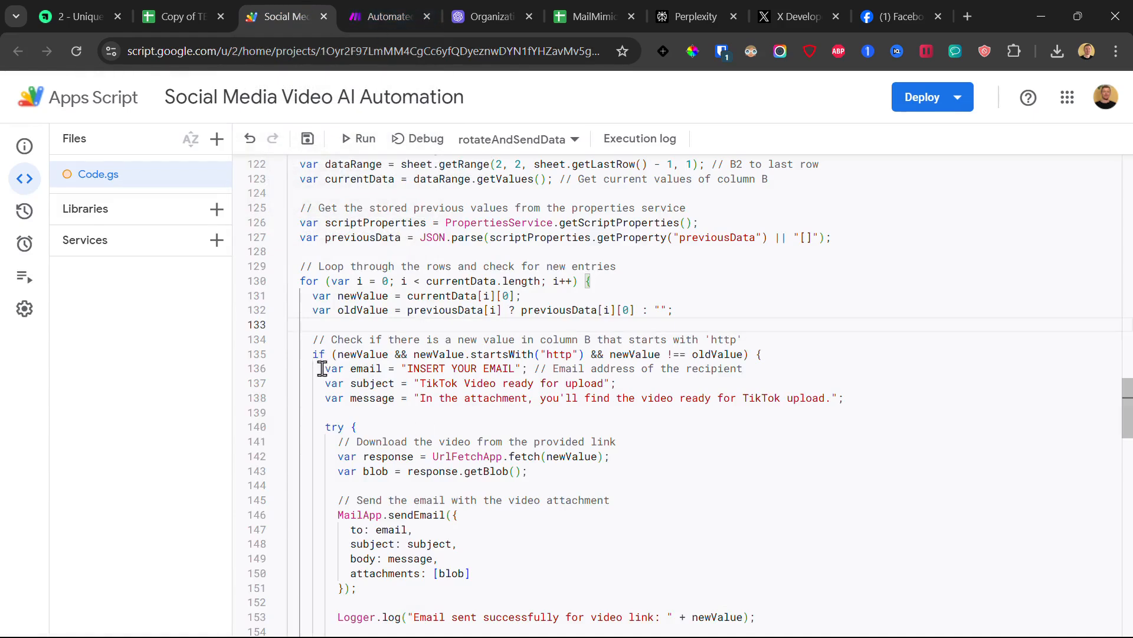
Step: Replace 'INSERT YOUR EMAIL' with your own e-mail address and save the project
{"action": "left_click_drag", "start_coordinate": [322, 370], "coordinate": [618, 383]}
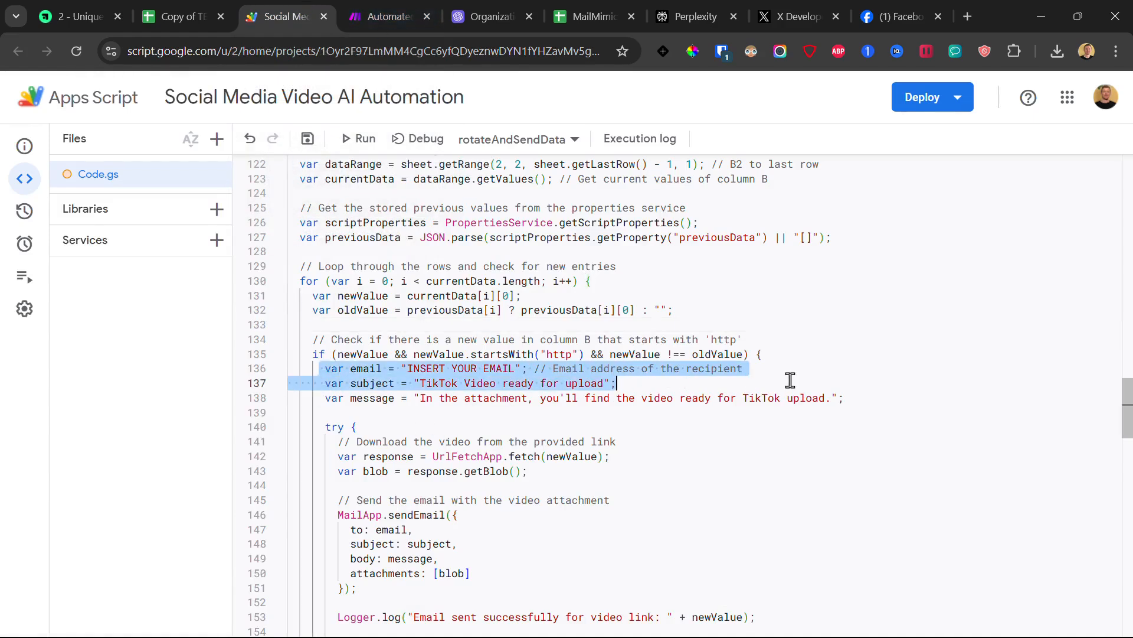
{"action": "left_click_drag", "start_coordinate": [791, 380], "coordinate": [313, 369]}
{"action": "left_click", "coordinate": [522, 400]}
{"action": "left_click", "coordinate": [503, 370]}
{"action": "left_click_drag", "start_coordinate": [402, 373], "coordinate": [515, 367]}
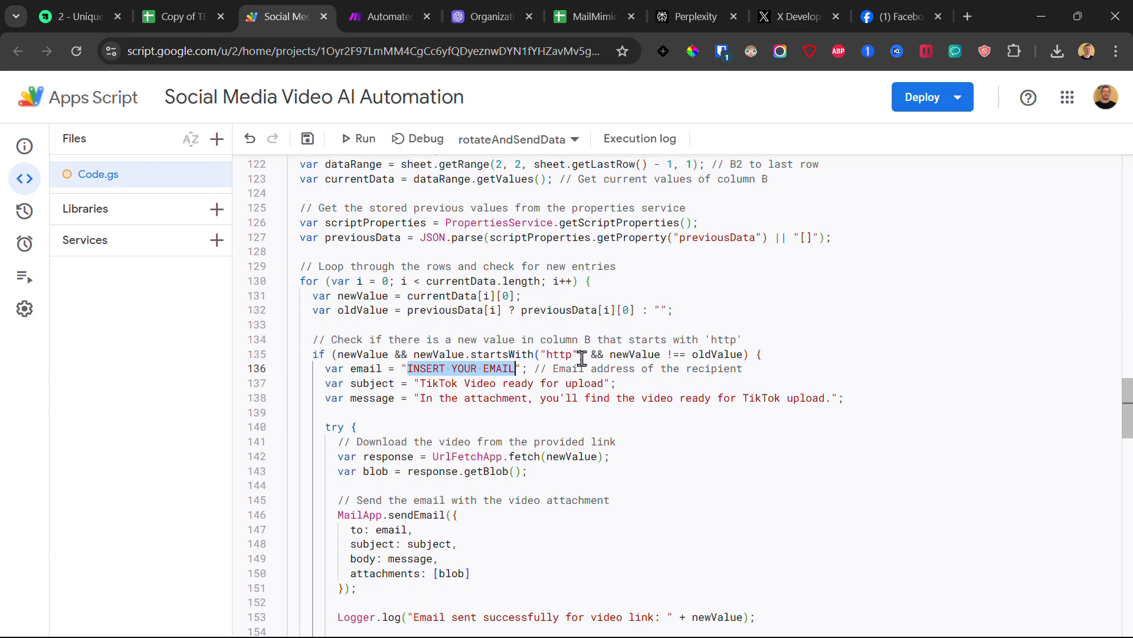
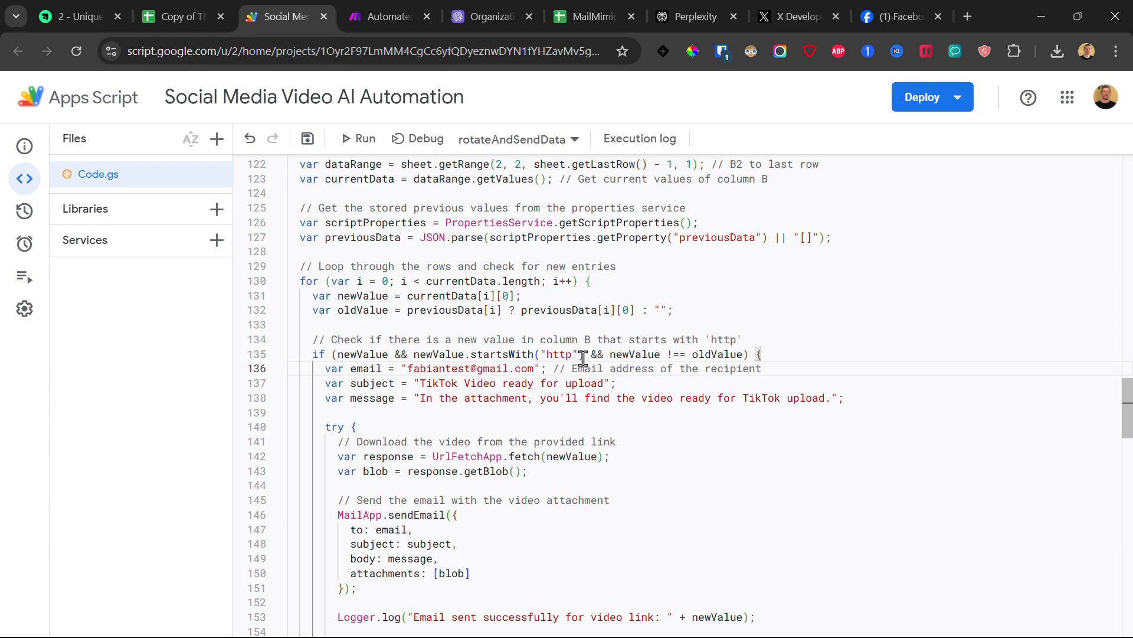
{"action": "left_click", "coordinate": [312, 139]}
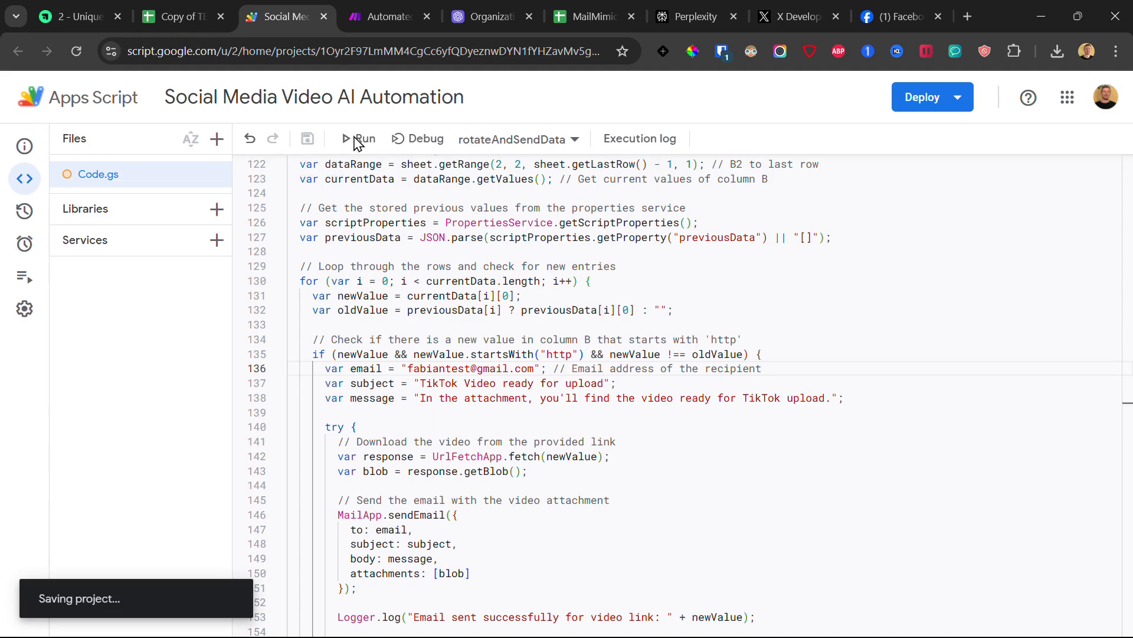
{"action": "left_click_drag", "start_coordinate": [774, 410], "coordinate": [359, 340]}
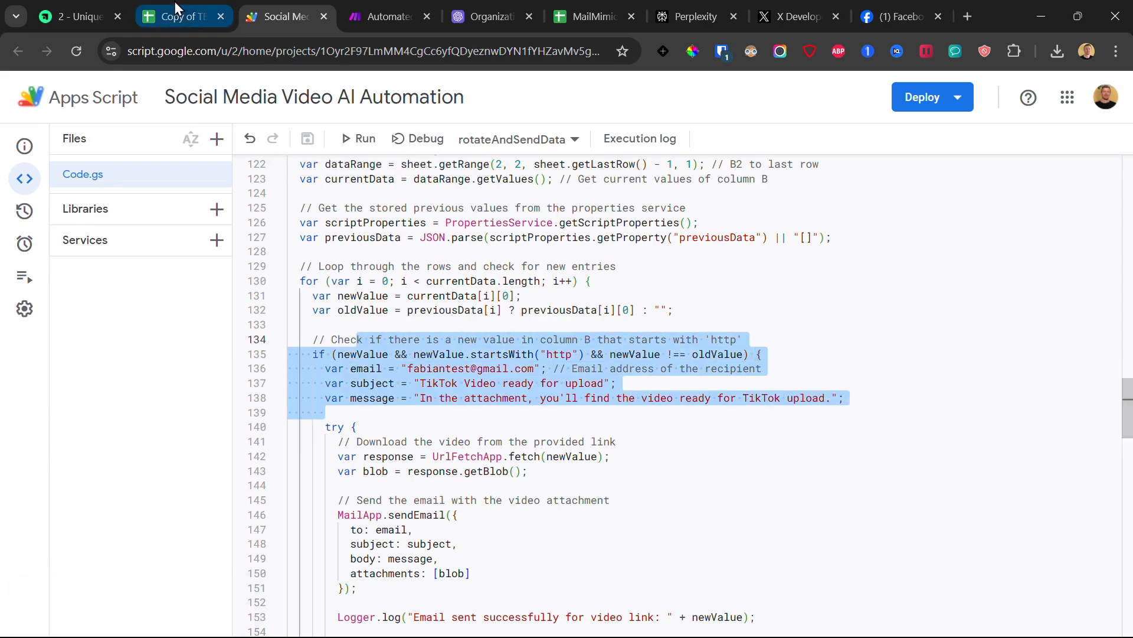
Step: Close the webhook settings and start a new Google connection in the Google Sheets module
{"action": "left_click", "coordinate": [396, 3]}
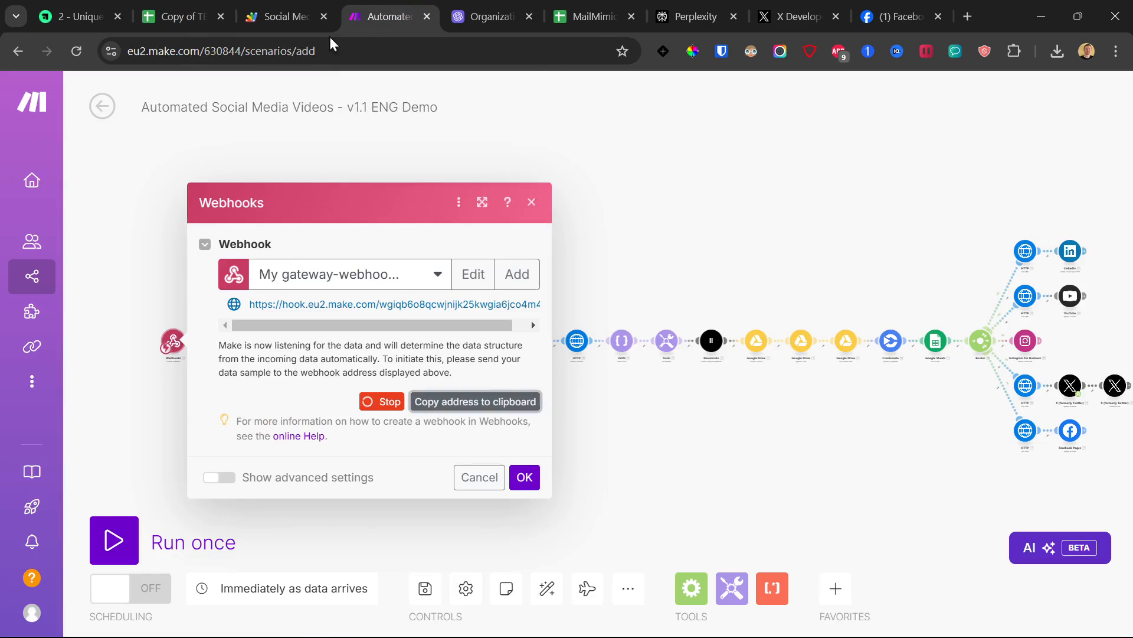
{"action": "left_click", "coordinate": [524, 477]}
{"action": "scroll", "coordinate": [420, 397], "scroll_direction": "up", "scroll_amount": 5}
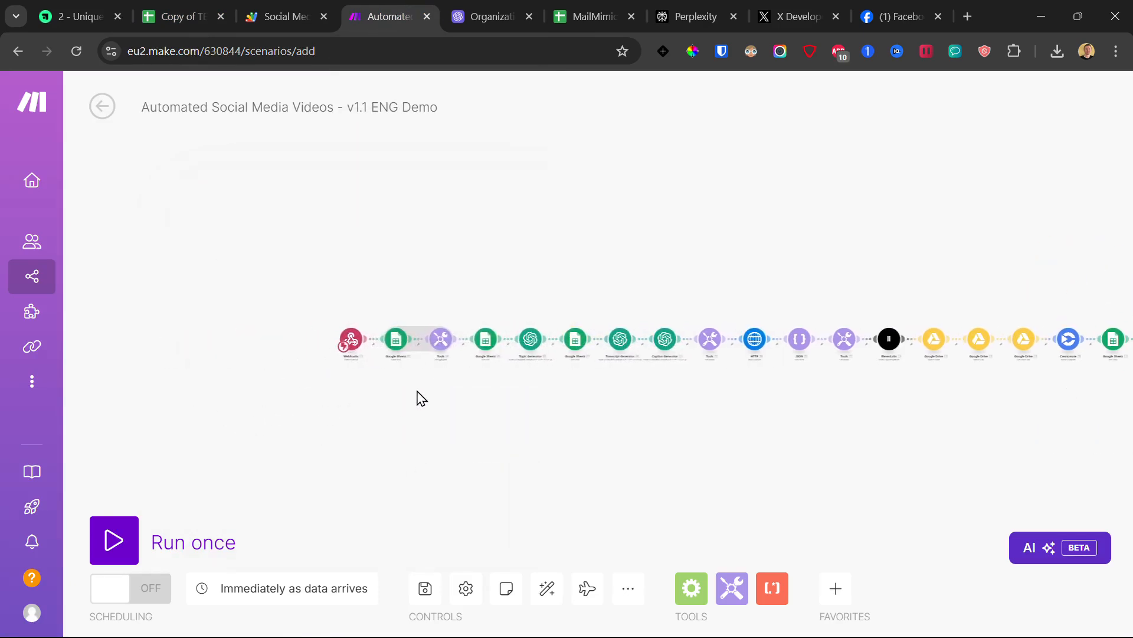
{"action": "left_click", "coordinate": [383, 307]}
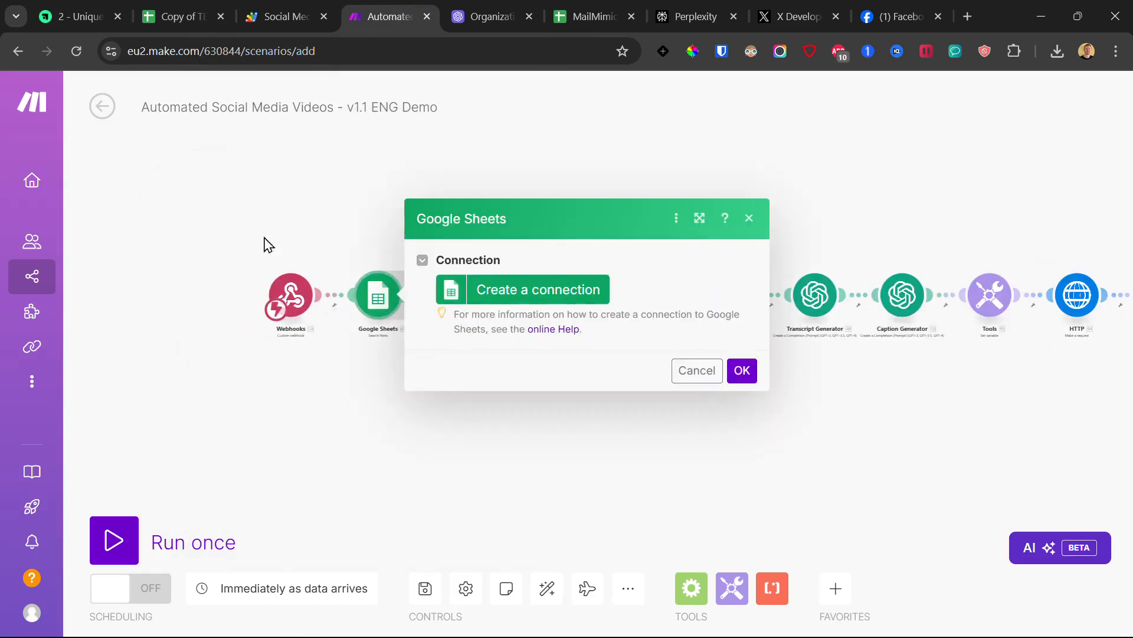
{"action": "left_click", "coordinate": [539, 293]}
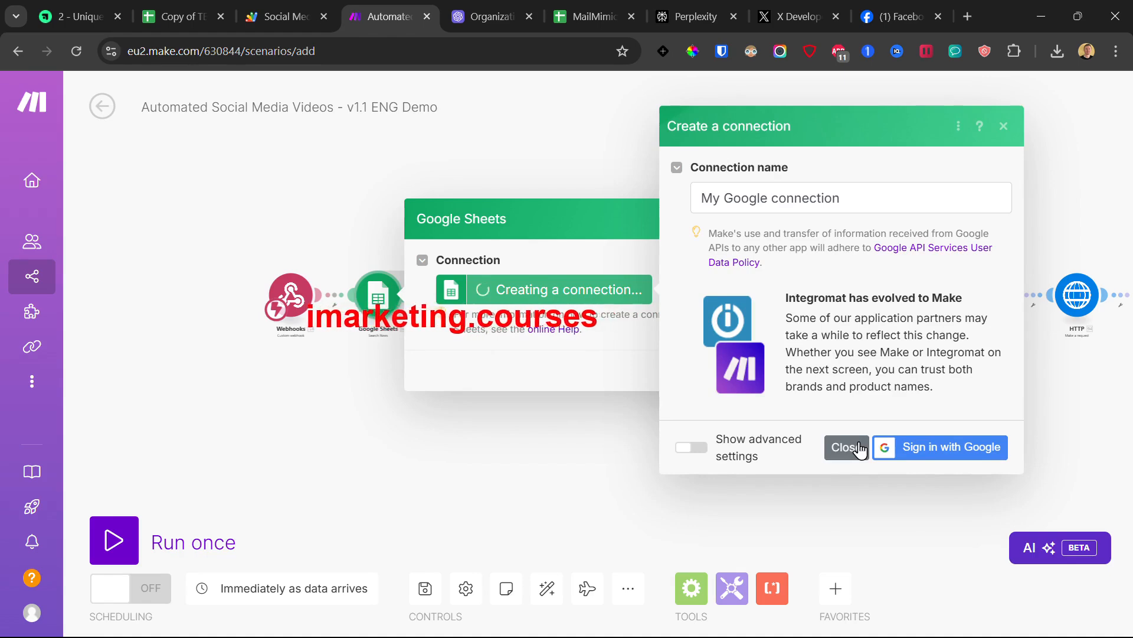
{"action": "left_click", "coordinate": [176, 7]}
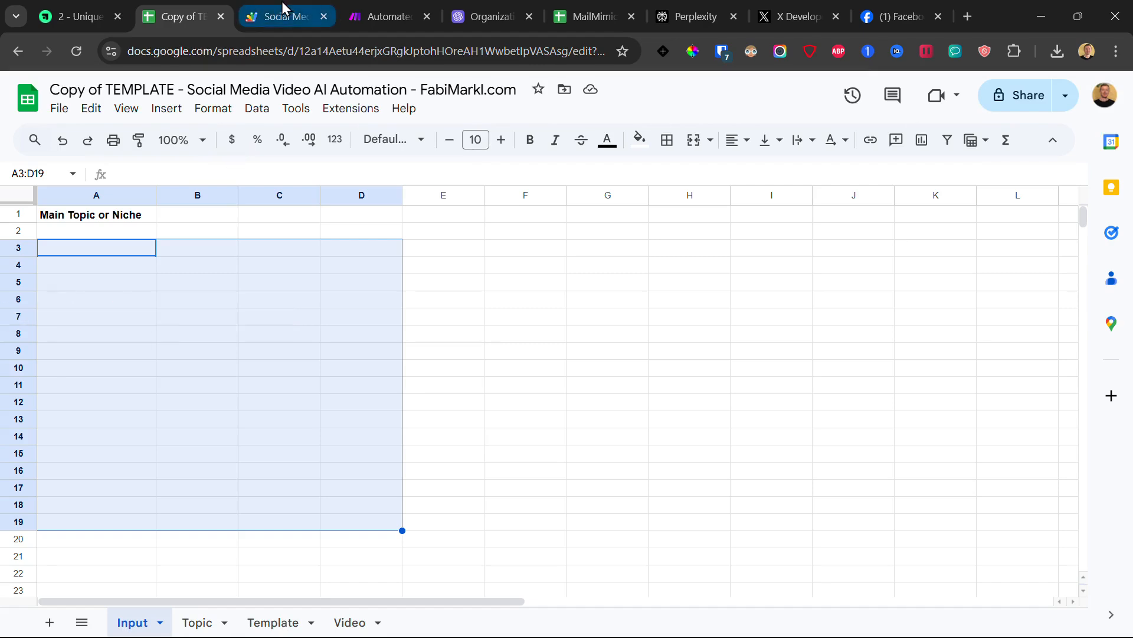
Step: Set the Google Sheets search module to the copied spreadsheet's ID and the Topic sheet
{"action": "left_click", "coordinate": [400, 11]}
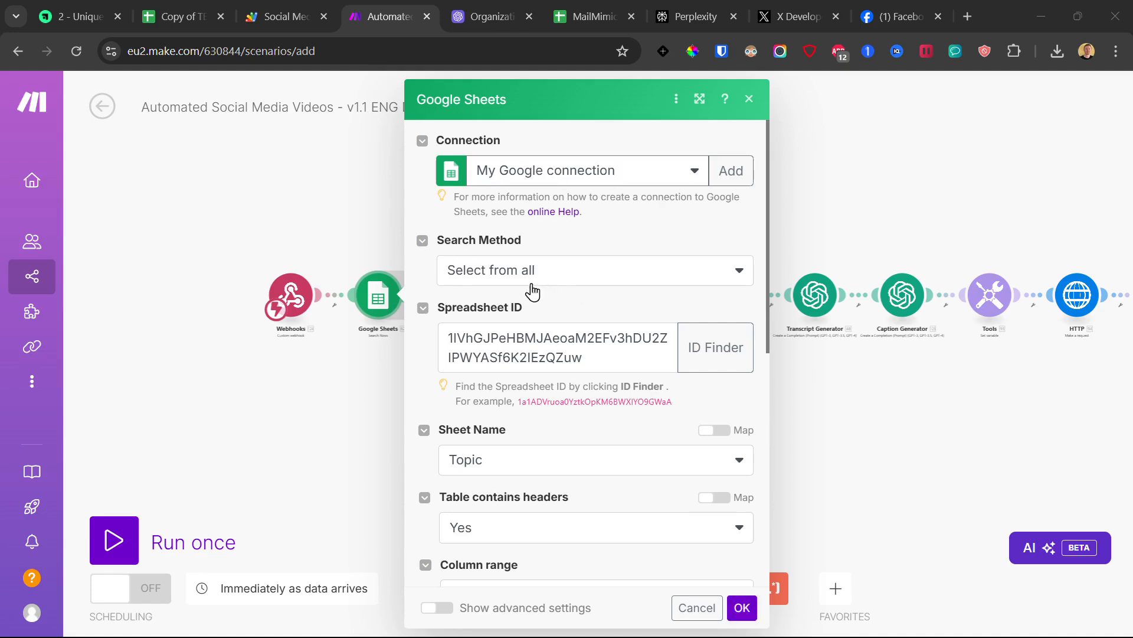
{"action": "scroll", "coordinate": [533, 291], "scroll_direction": "down", "scroll_amount": 1}
{"action": "double_click", "coordinate": [532, 256]}
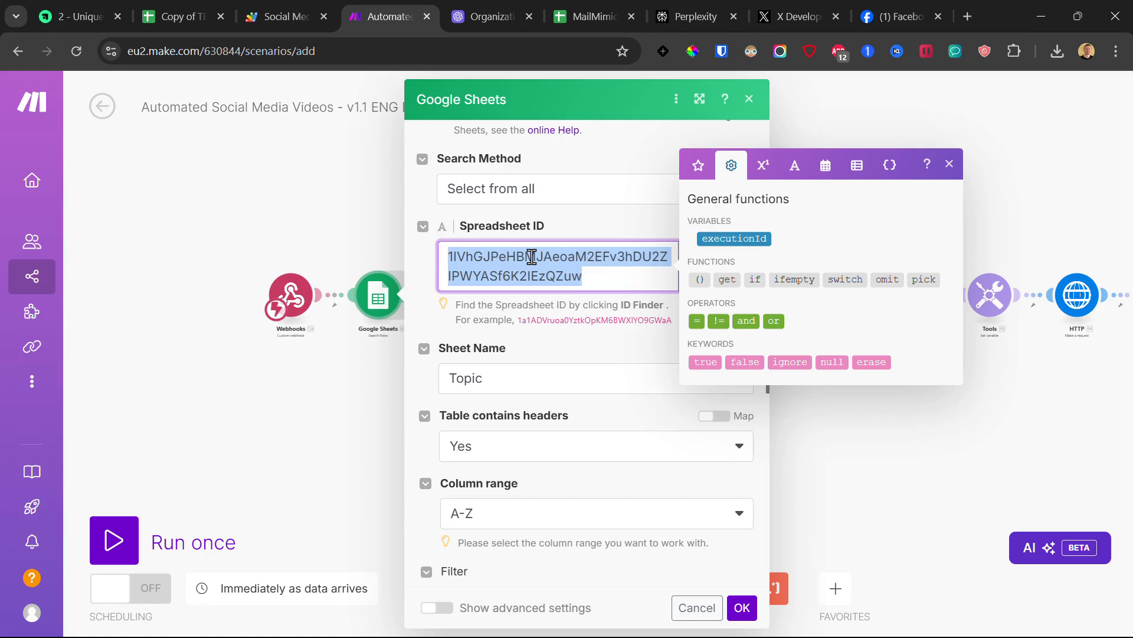
{"action": "key", "text": "BackSpace"}
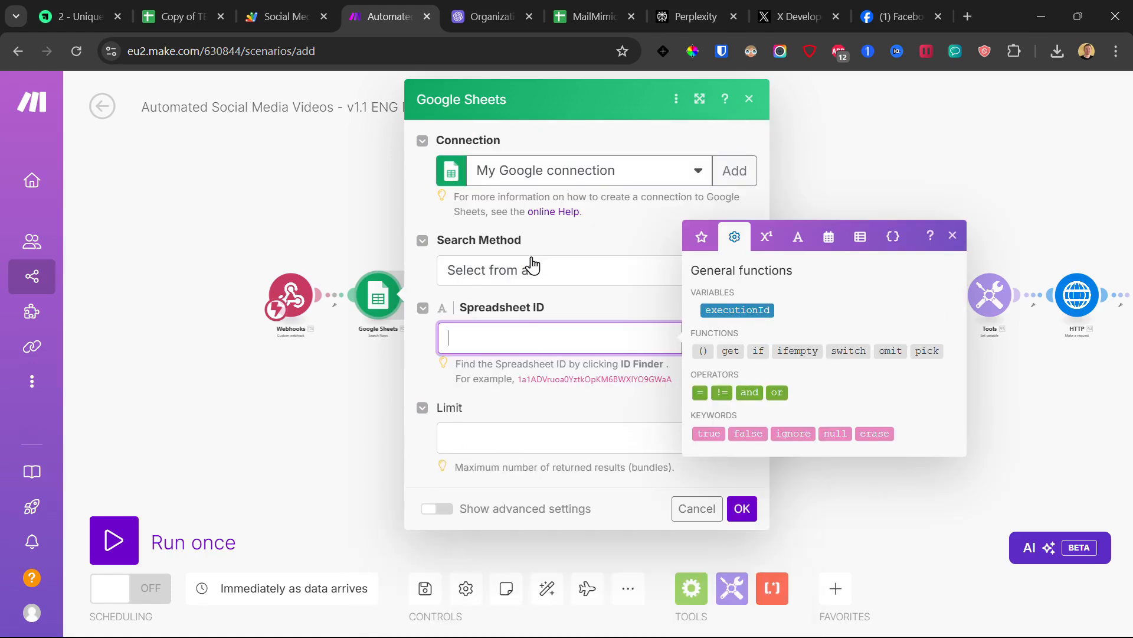
{"action": "left_click", "coordinate": [166, 13]}
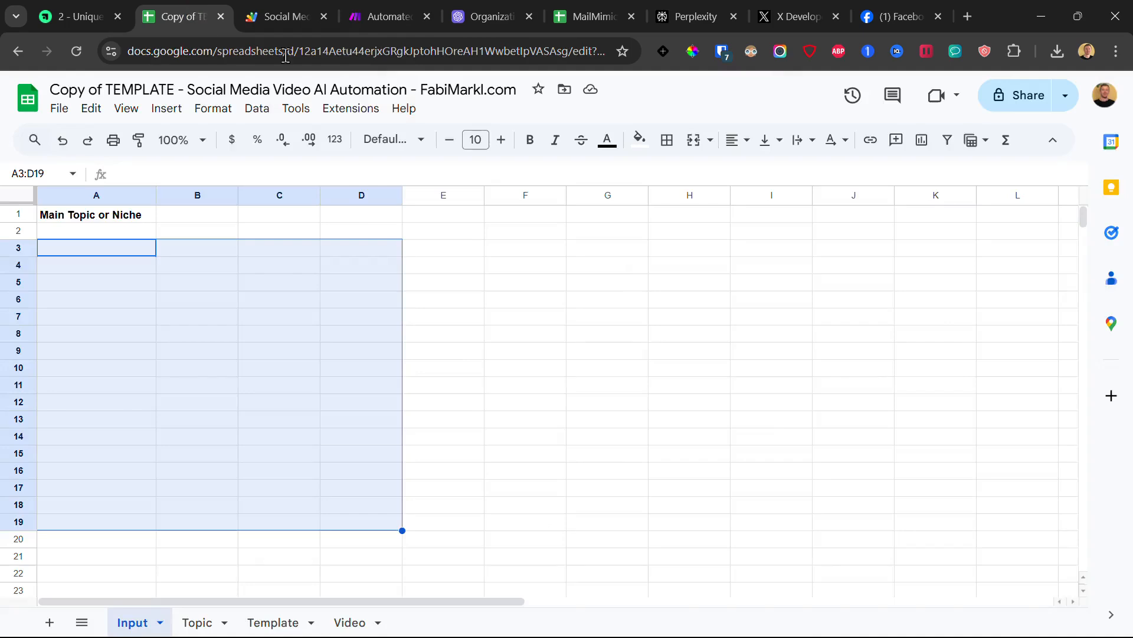
{"action": "left_click_drag", "start_coordinate": [299, 51], "coordinate": [574, 68]}
{"action": "key", "text": "ctrl+c"}
{"action": "left_click", "coordinate": [251, 11]}
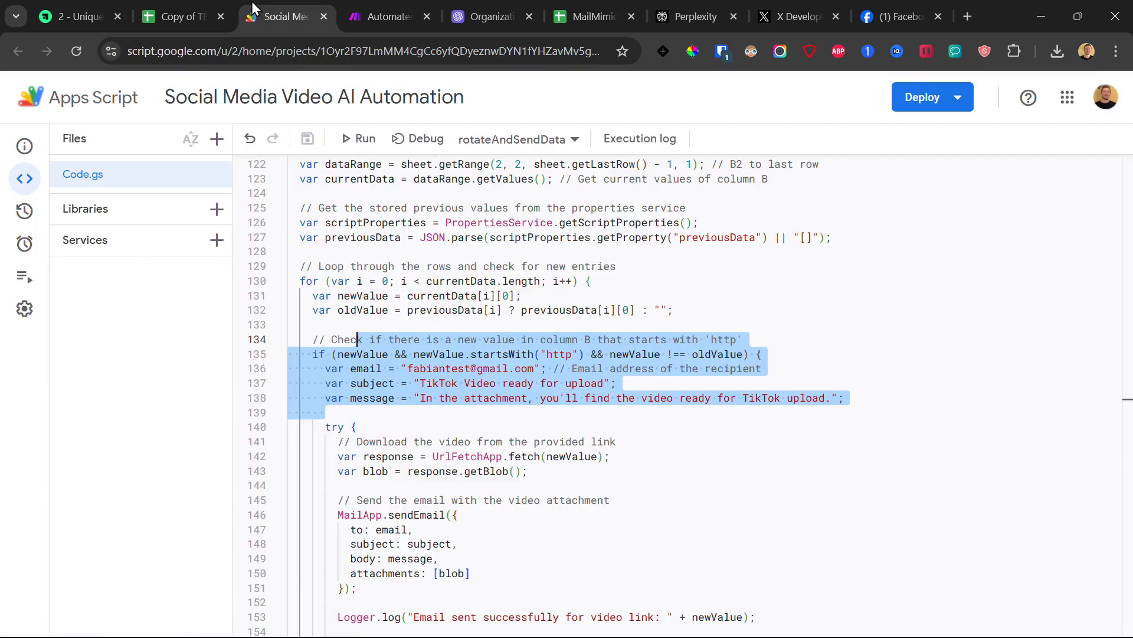
{"action": "left_click", "coordinate": [387, 16]}
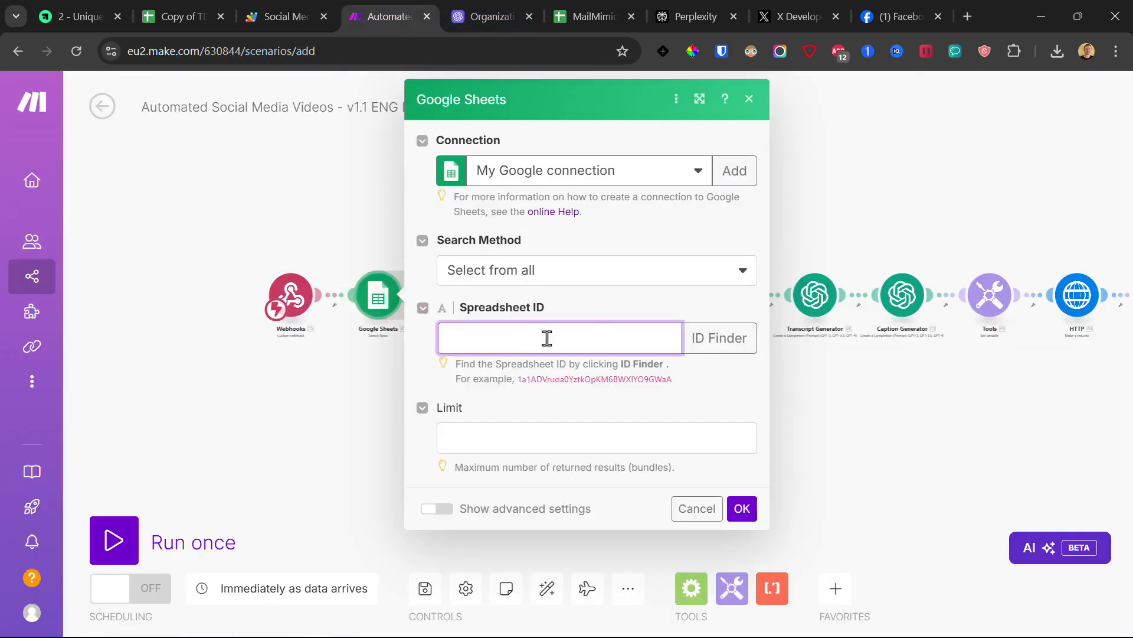
{"action": "key", "text": "ctrl+v"}
{"action": "scroll", "coordinate": [578, 319], "scroll_direction": "down", "scroll_amount": 3}
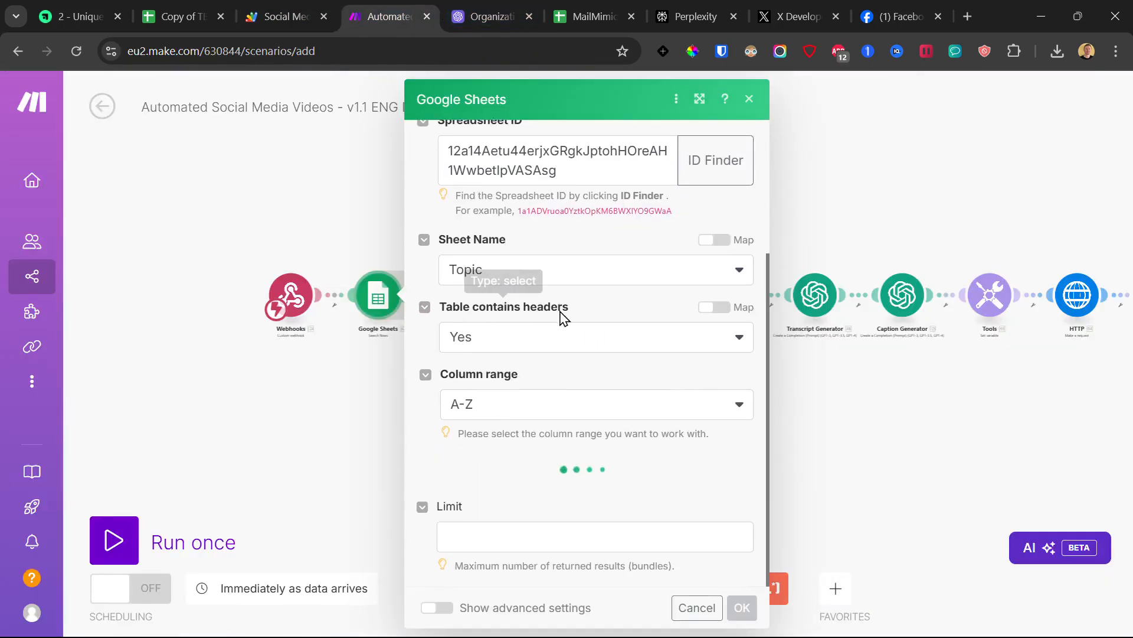
{"action": "left_click", "coordinate": [531, 271]}
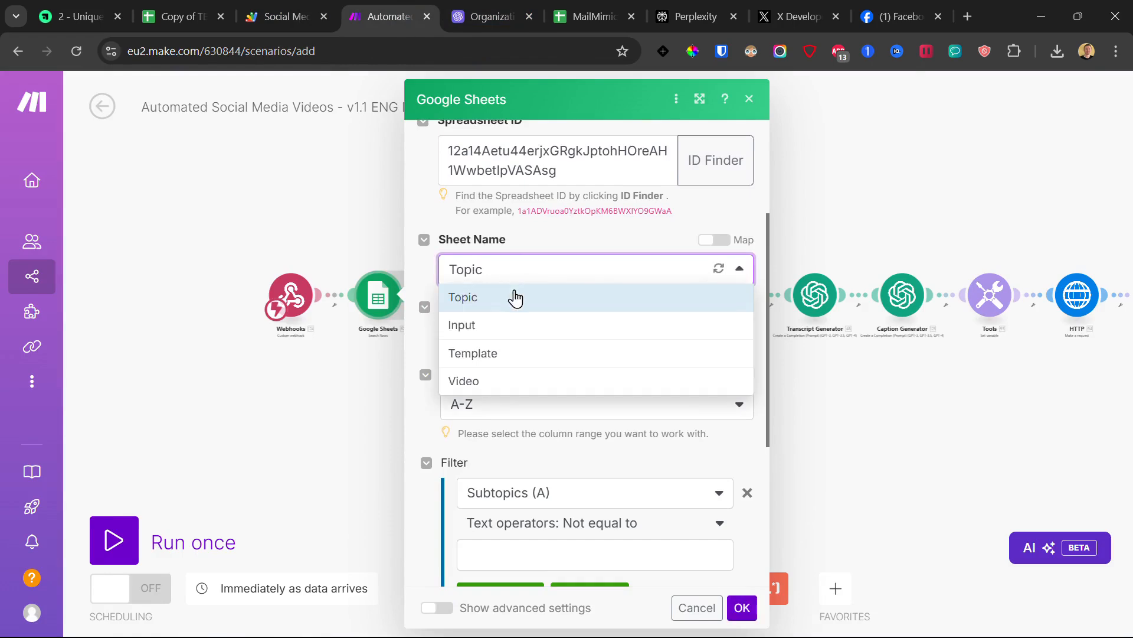
{"action": "left_click", "coordinate": [515, 298]}
{"action": "scroll", "coordinate": [518, 286], "scroll_direction": "down", "scroll_amount": 4}
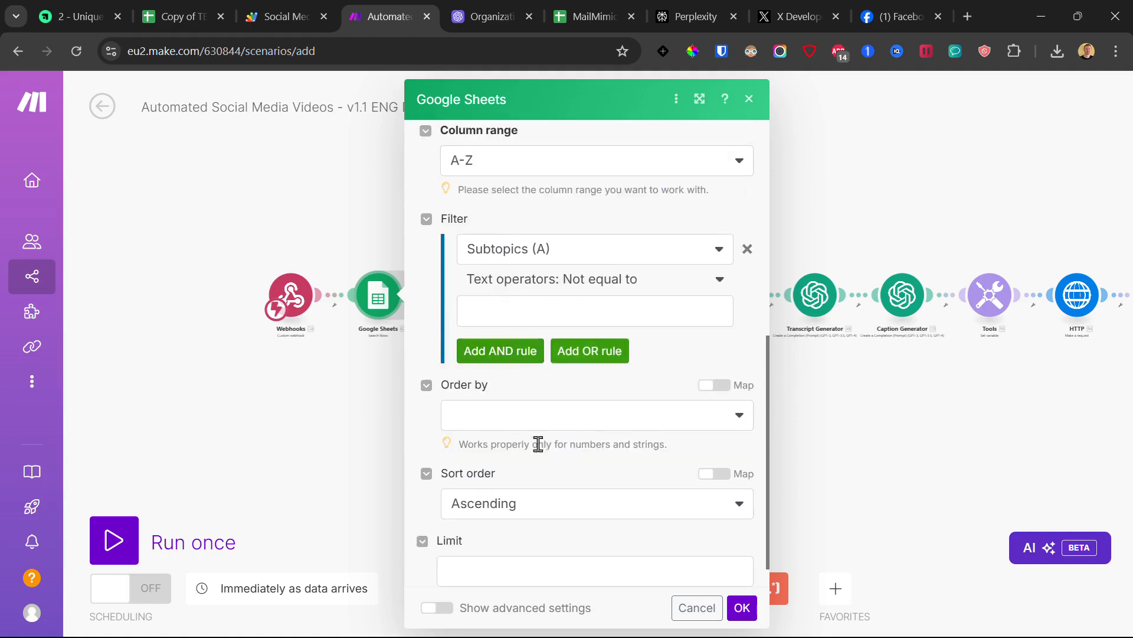
{"action": "left_click", "coordinate": [742, 608]}
Step: Give the Get a Cell module My Google connection and the copied spreadsheet's ID
{"action": "left_click", "coordinate": [469, 301]}
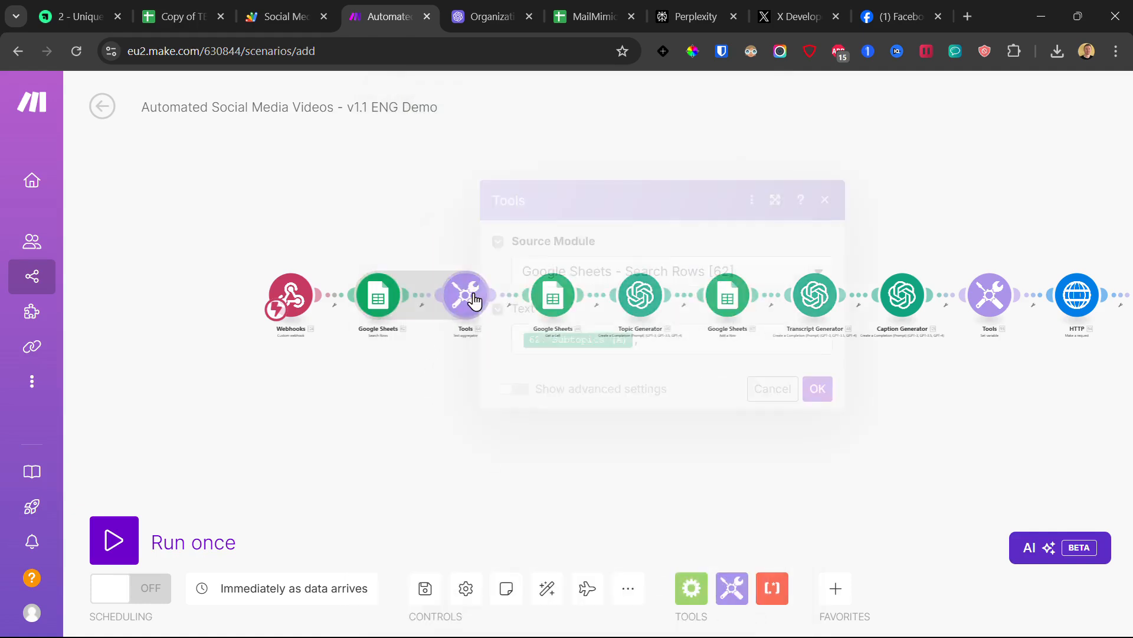
{"action": "left_click", "coordinate": [419, 397]}
{"action": "left_click_drag", "start_coordinate": [541, 374], "coordinate": [420, 366]}
{"action": "left_click", "coordinate": [422, 307]}
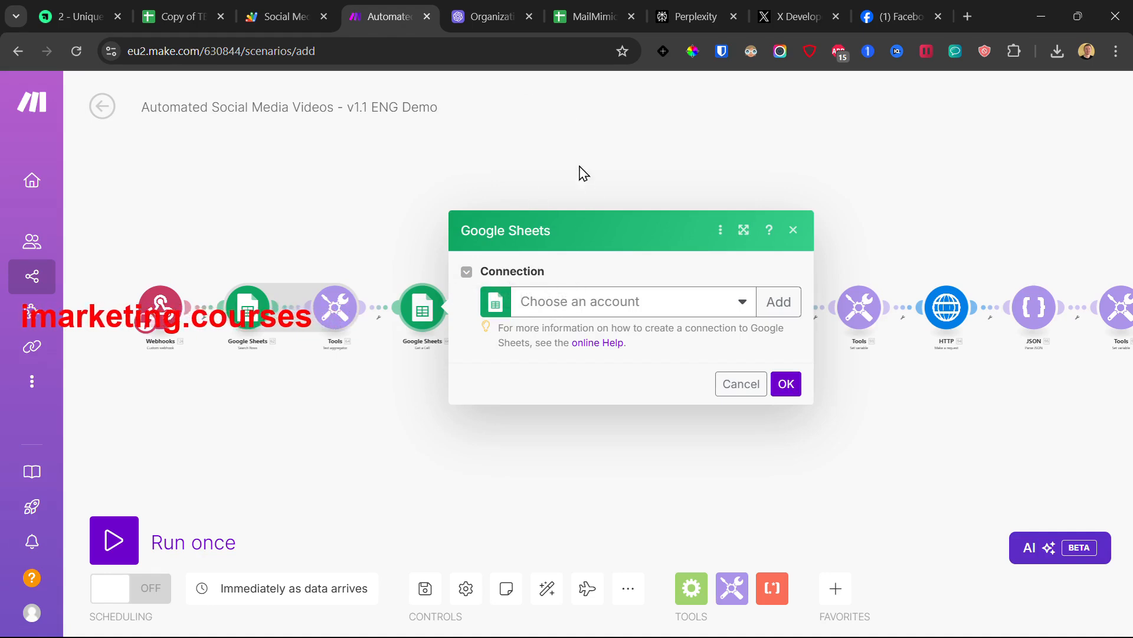
{"action": "left_click", "coordinate": [559, 304]}
{"action": "left_click", "coordinate": [567, 328]}
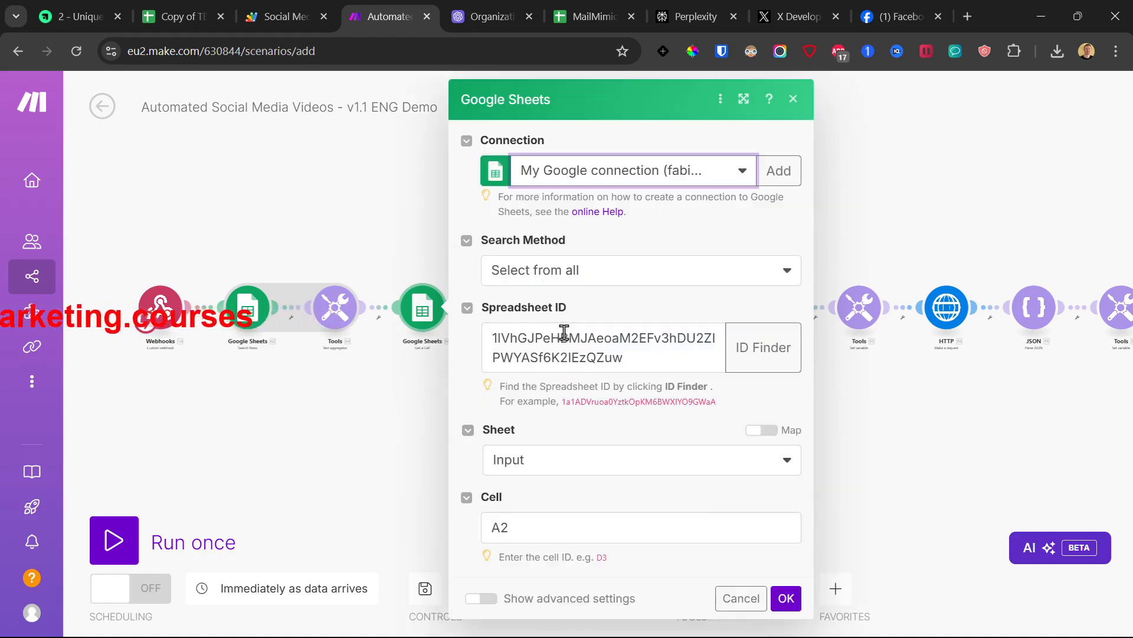
{"action": "left_click", "coordinate": [563, 332]}
{"action": "key", "text": "ctrl+a"}
{"action": "key", "text": "ctrl+v"}
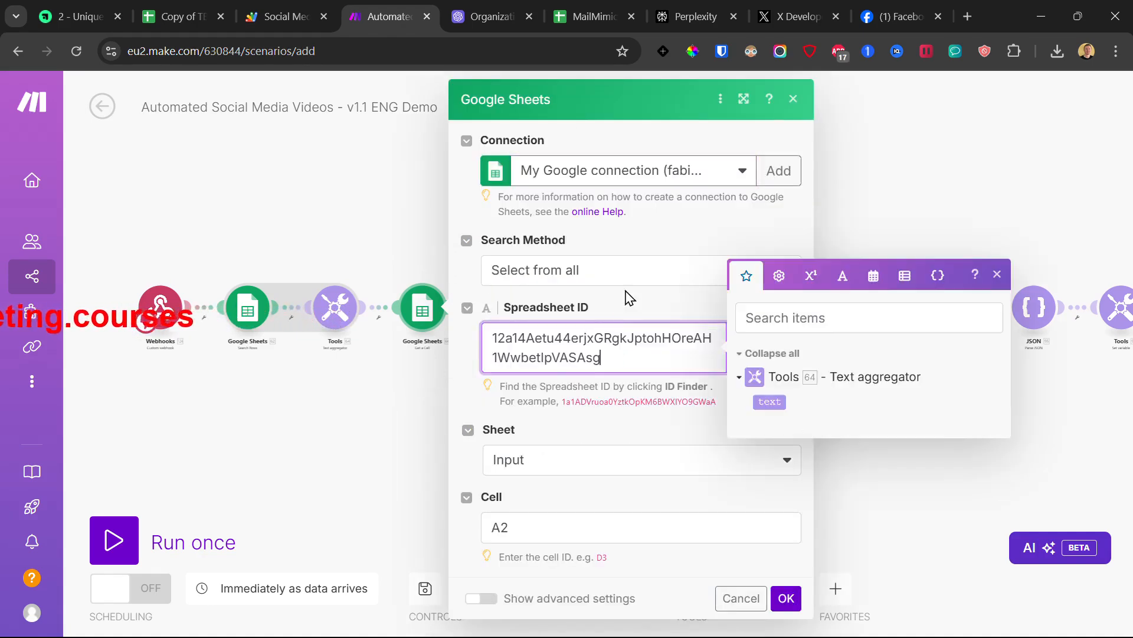
{"action": "left_click", "coordinate": [177, 17]}
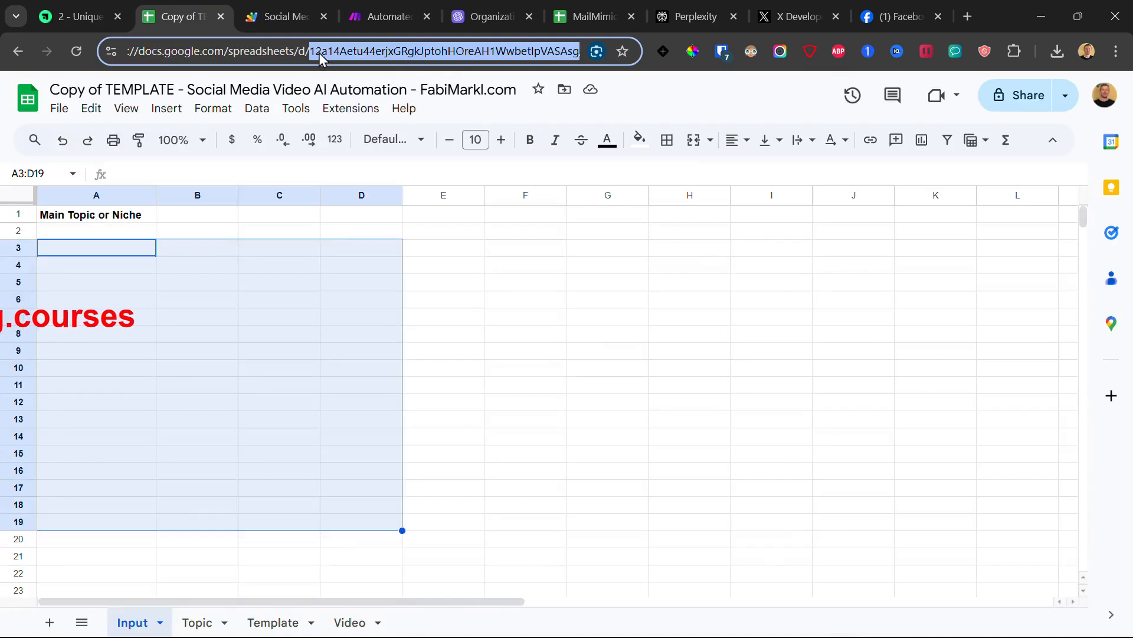
{"action": "left_click", "coordinate": [286, 16]}
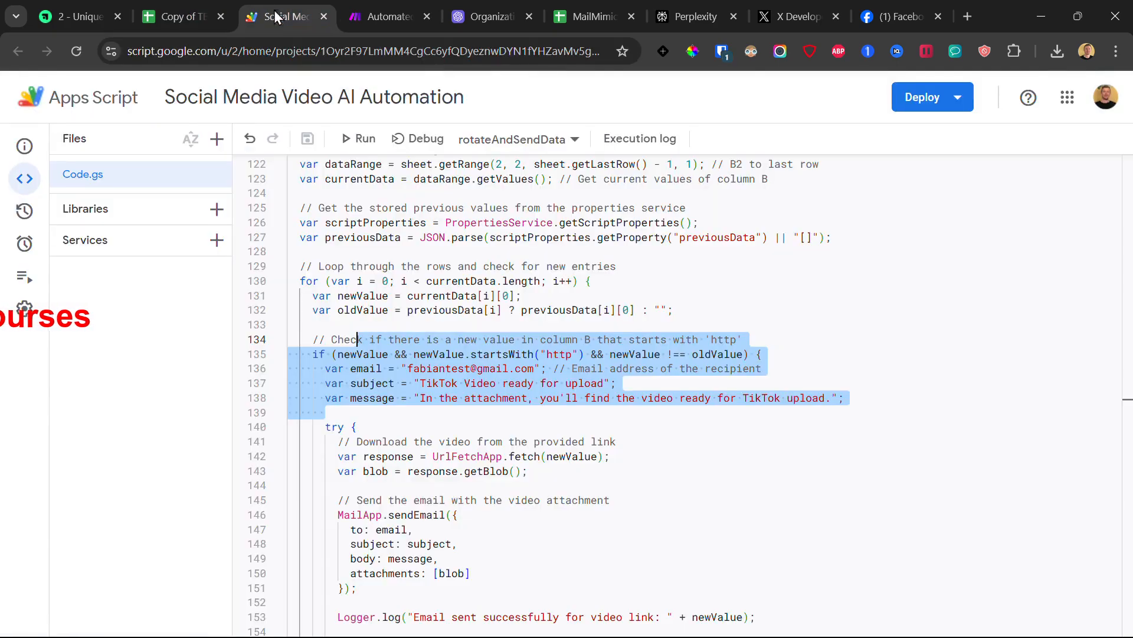
{"action": "left_click", "coordinate": [398, 2]}
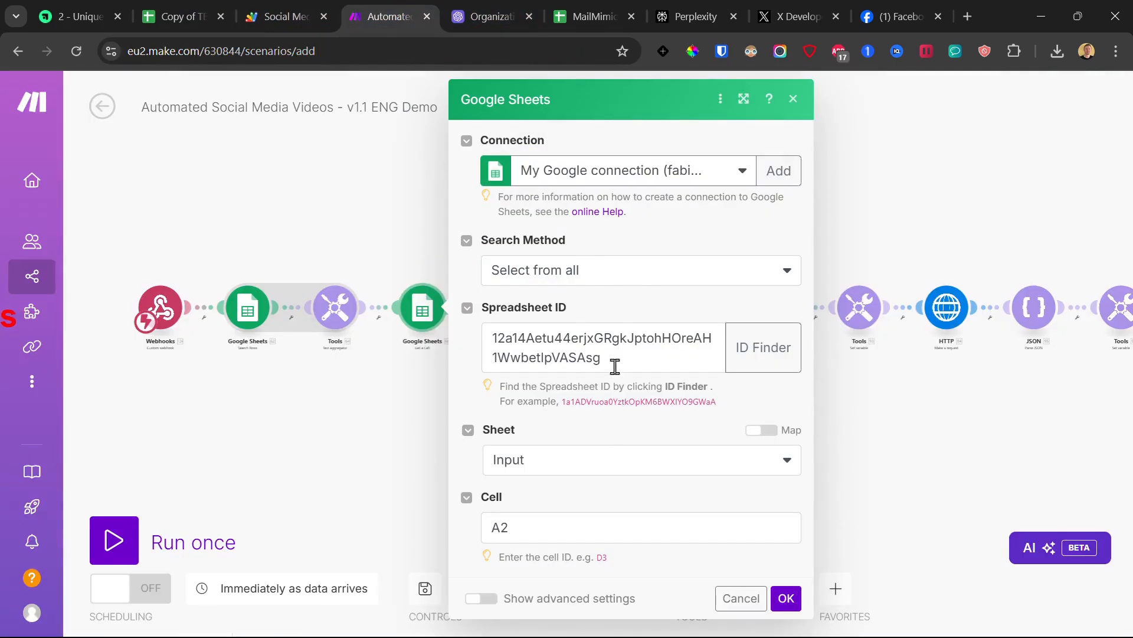
{"action": "left_click", "coordinate": [786, 598]}
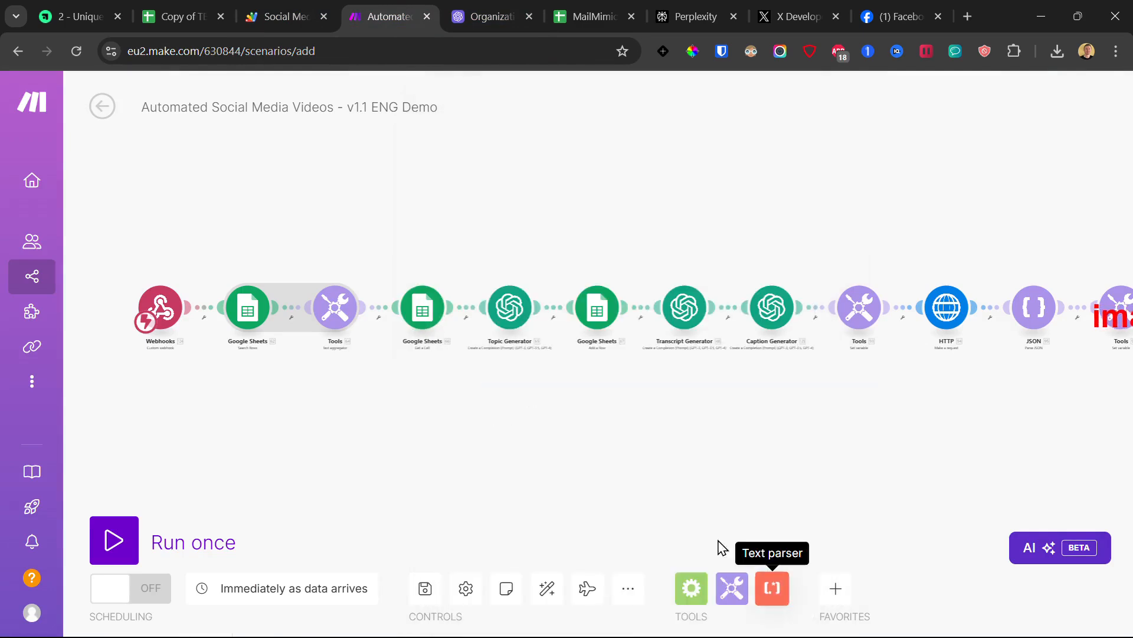
Step: Create My OpenAI connection for the Topic Generator using an OpenAI API key
{"action": "left_click", "coordinate": [512, 304]}
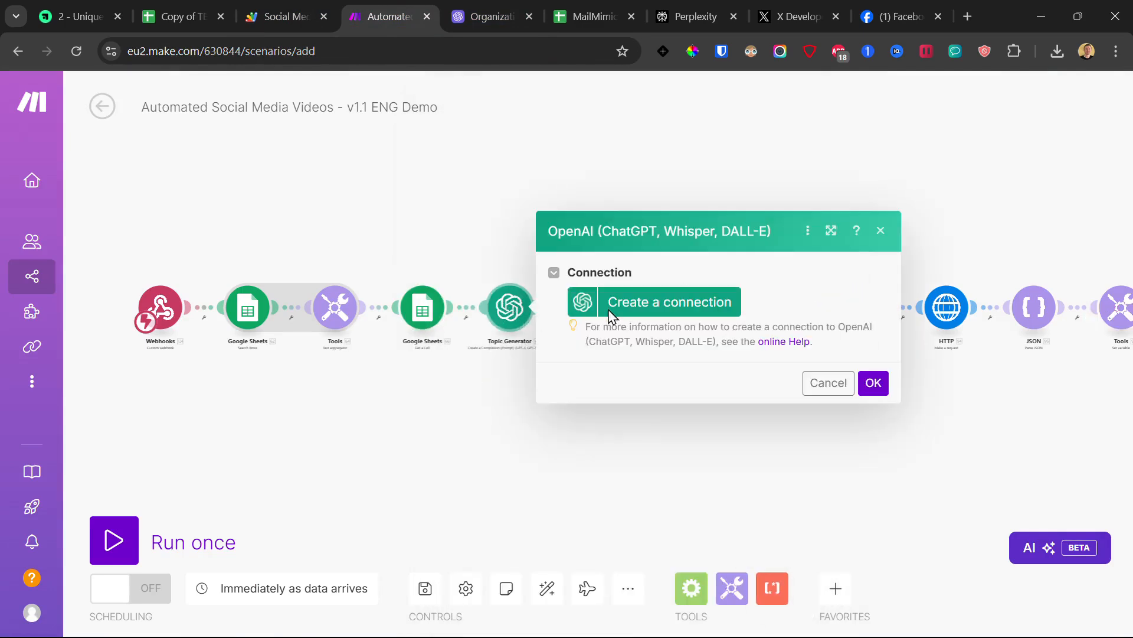
{"action": "left_click", "coordinate": [636, 306]}
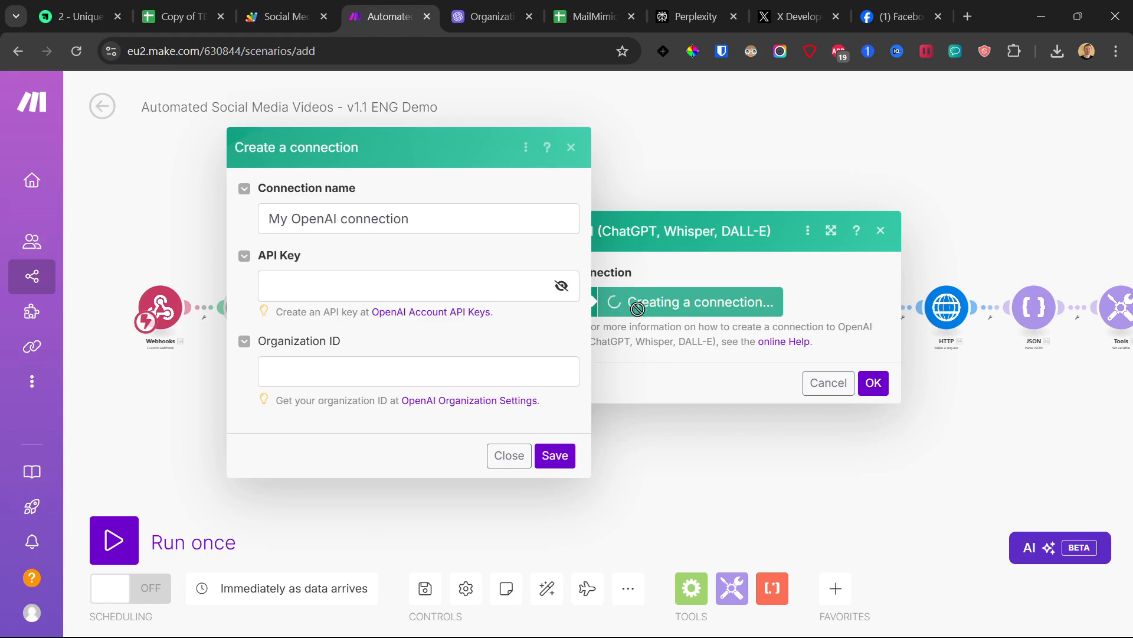
{"action": "left_click", "coordinate": [393, 283]}
{"action": "left_click_drag", "start_coordinate": [313, 256], "coordinate": [282, 254]}
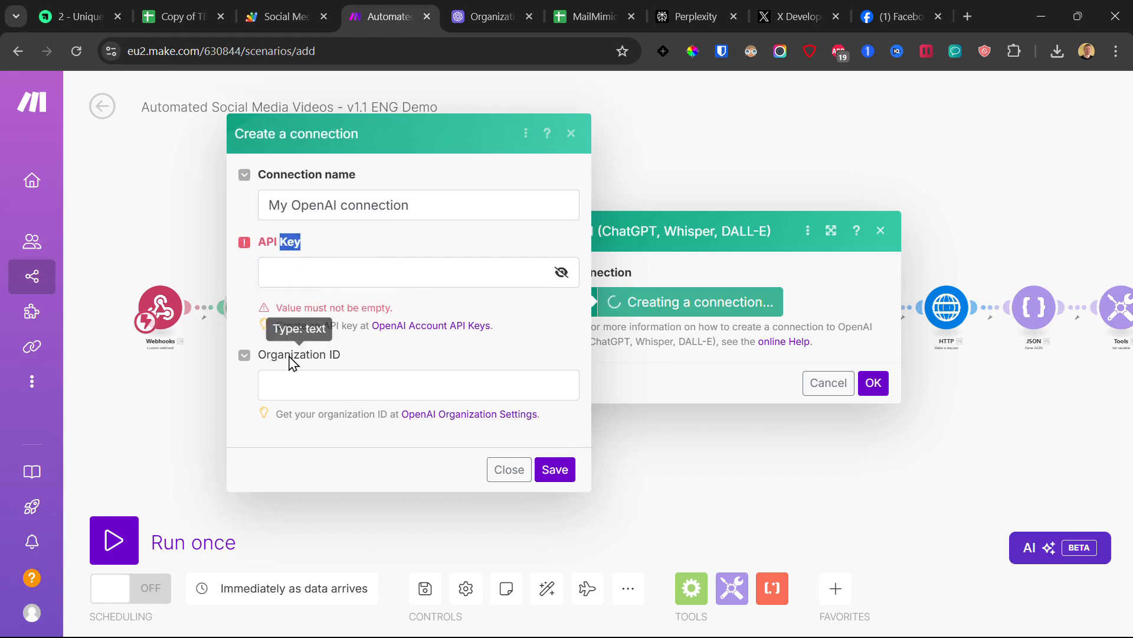
{"action": "left_click_drag", "start_coordinate": [293, 356], "coordinate": [381, 374]}
{"action": "left_click", "coordinate": [402, 374]}
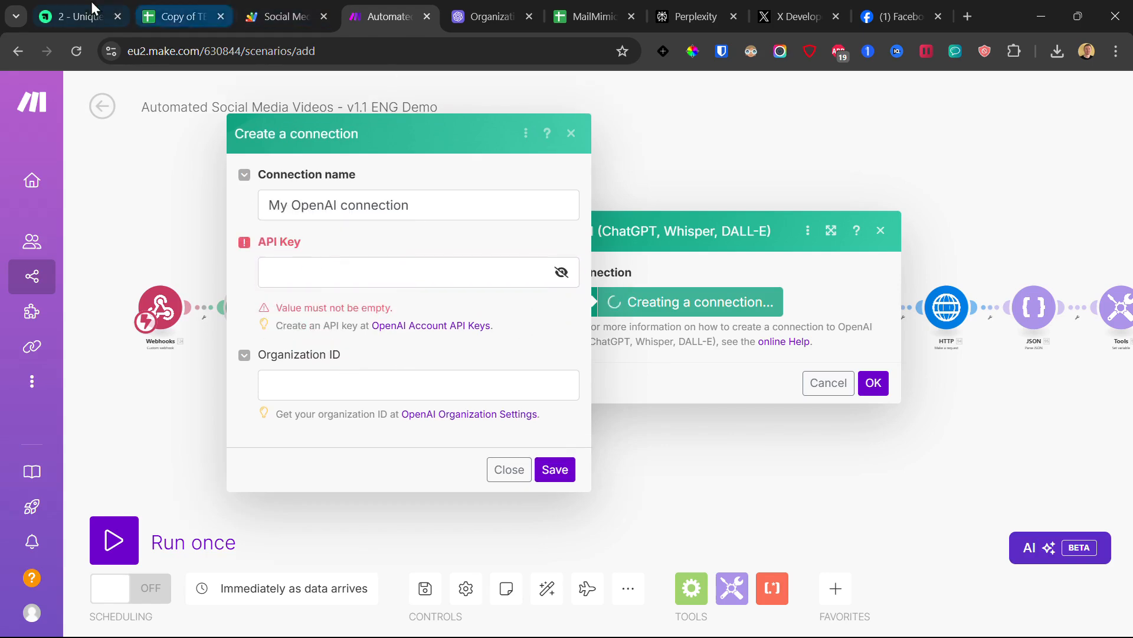
{"action": "left_click", "coordinate": [86, 16]}
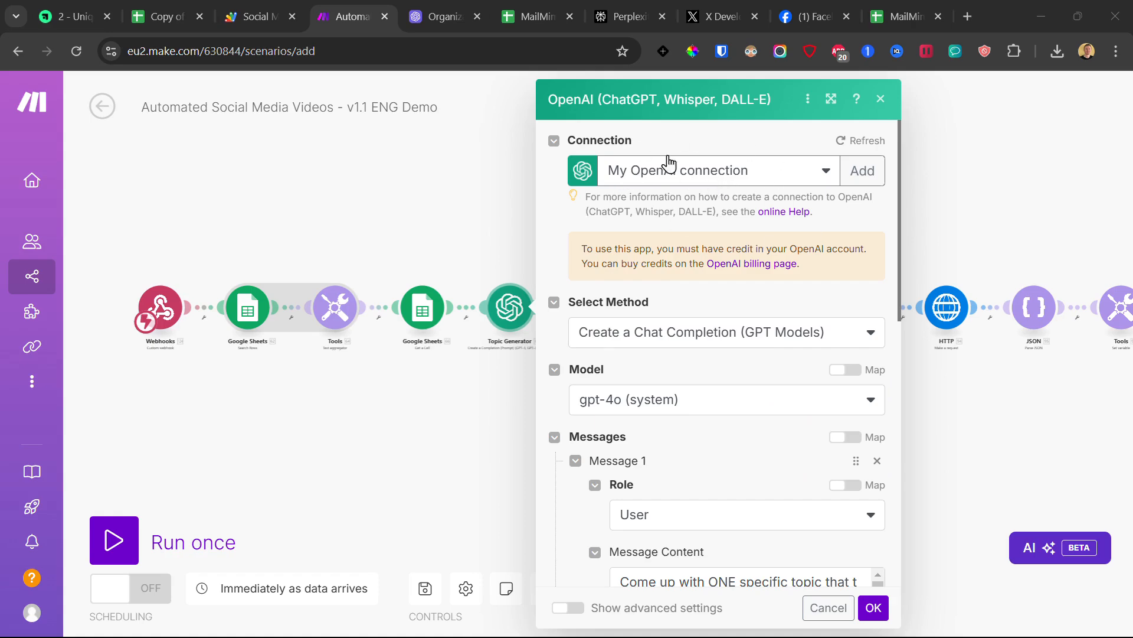
{"action": "scroll", "coordinate": [627, 262], "scroll_direction": "down", "scroll_amount": 5}
{"action": "scroll", "coordinate": [741, 392], "scroll_direction": "down", "scroll_amount": 5}
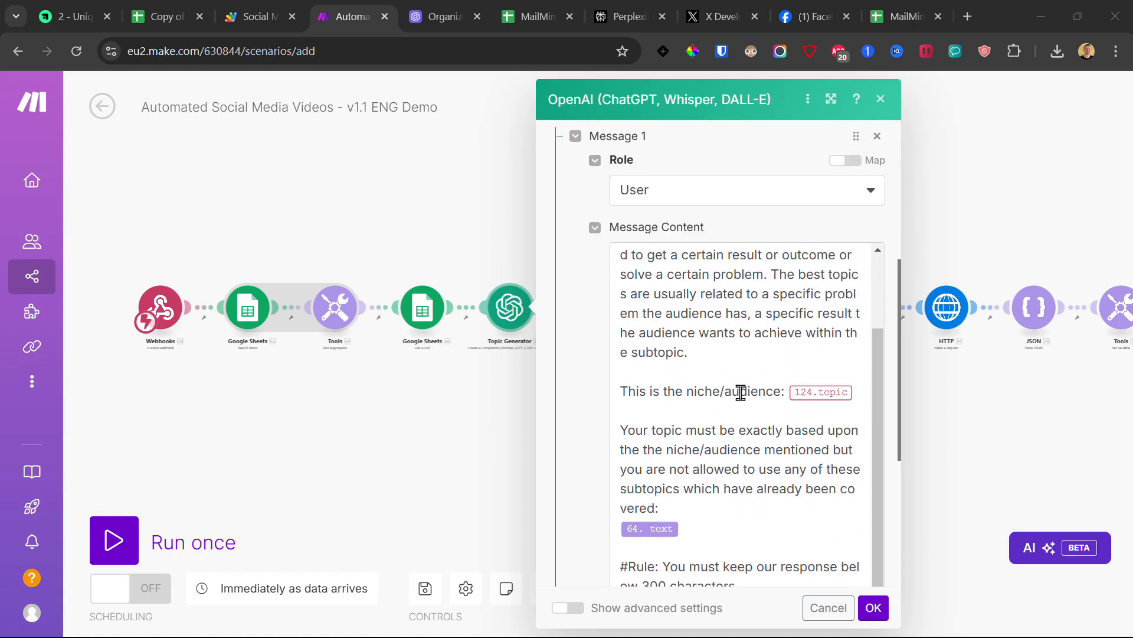
{"action": "left_click", "coordinate": [857, 393]}
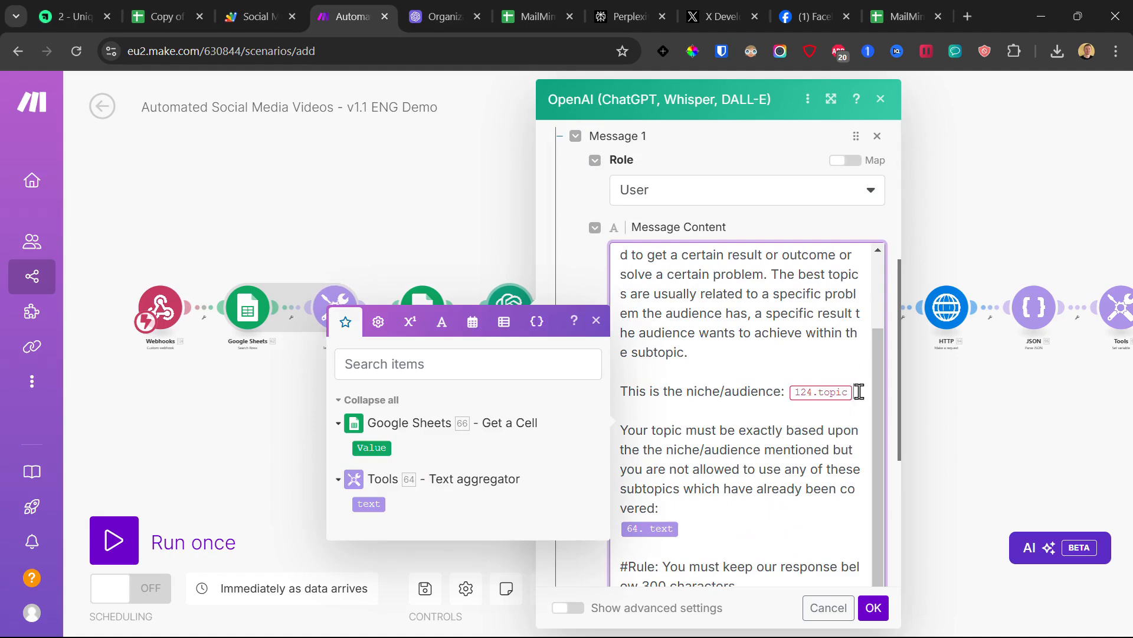
{"action": "left_click", "coordinate": [873, 608]}
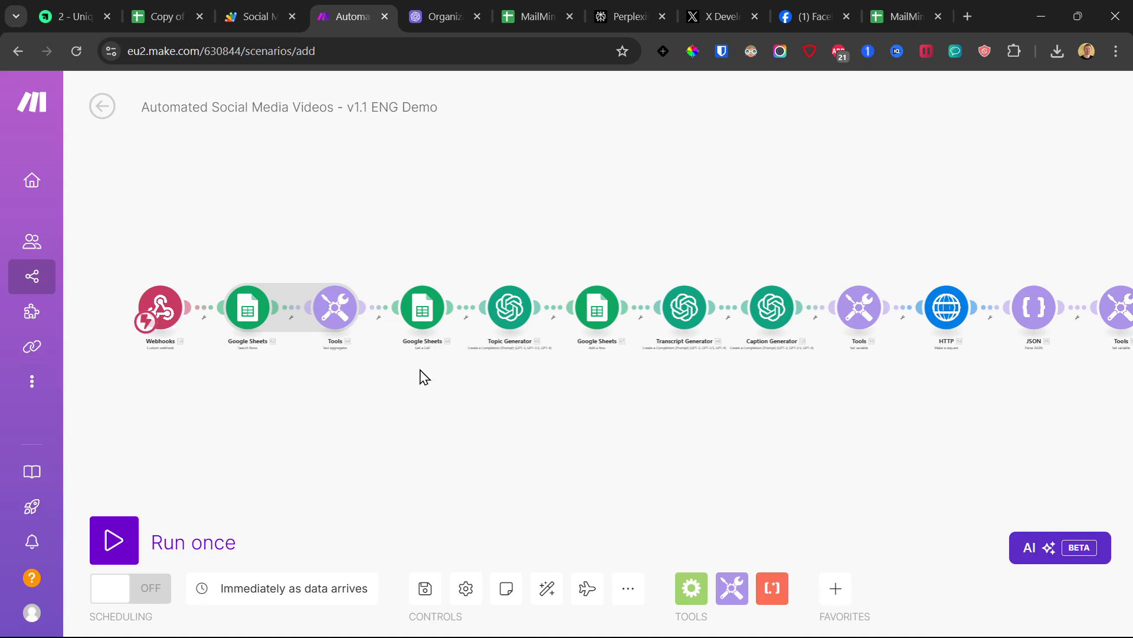
Step: Unlink the Topic Generator from the next Google Sheets module and save the scenario
{"action": "left_click", "coordinate": [556, 315]}
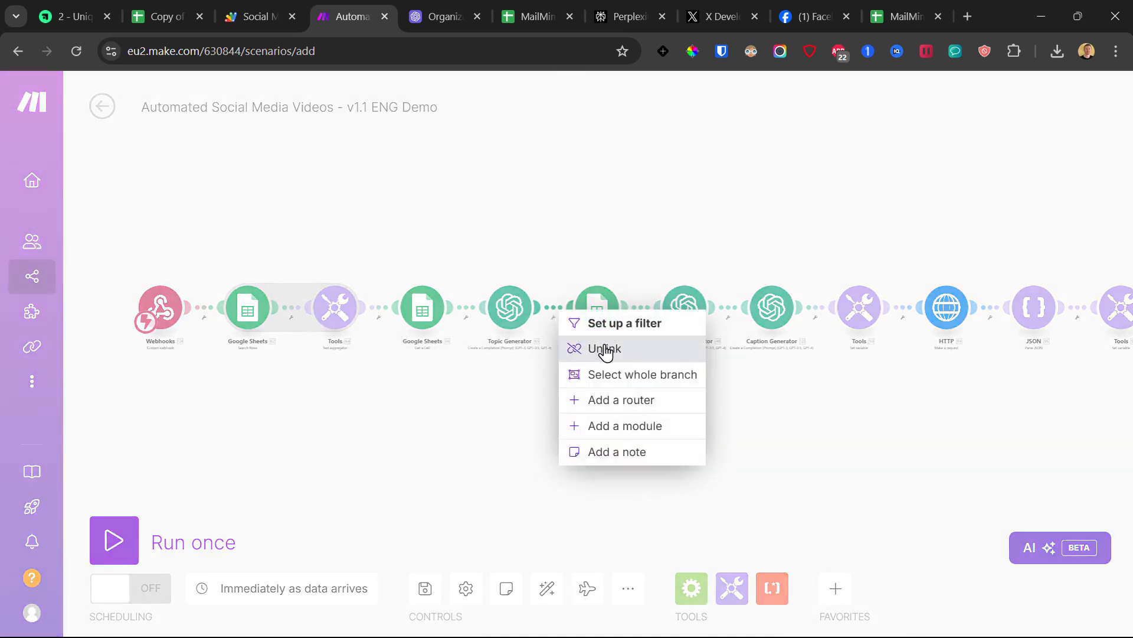
{"action": "left_click", "coordinate": [607, 352]}
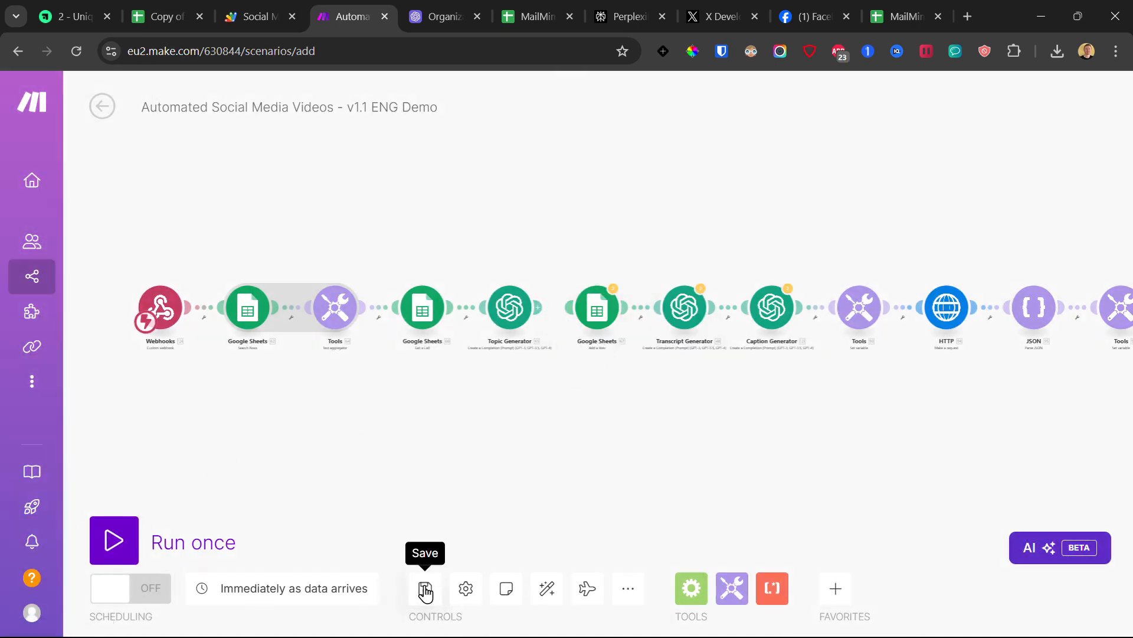
{"action": "left_click", "coordinate": [425, 588]}
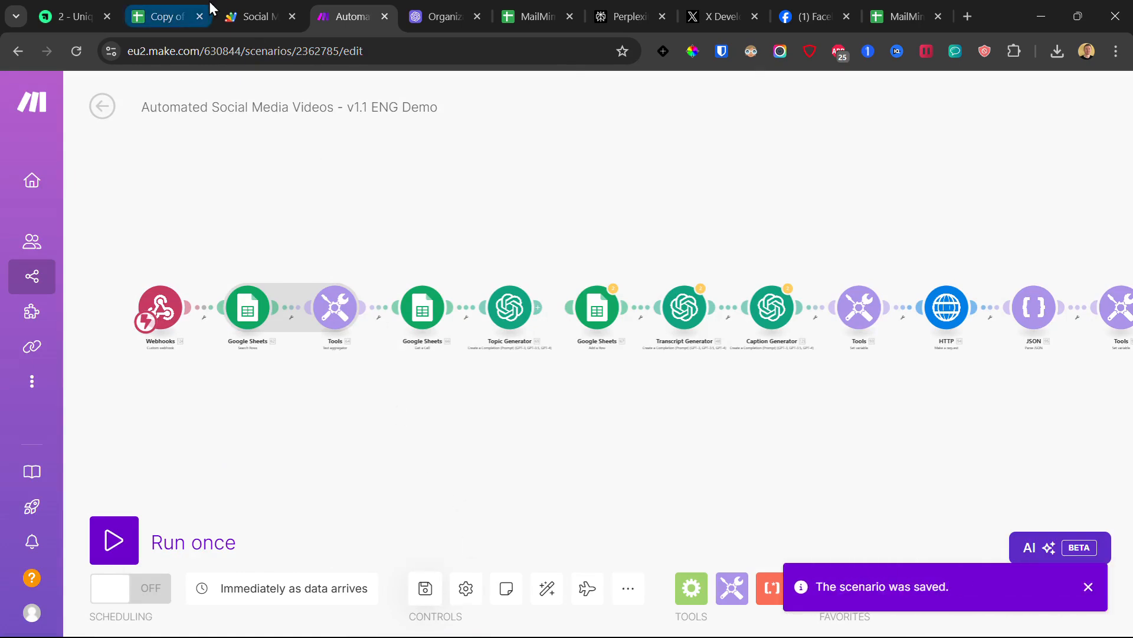
{"action": "left_click", "coordinate": [251, 11]}
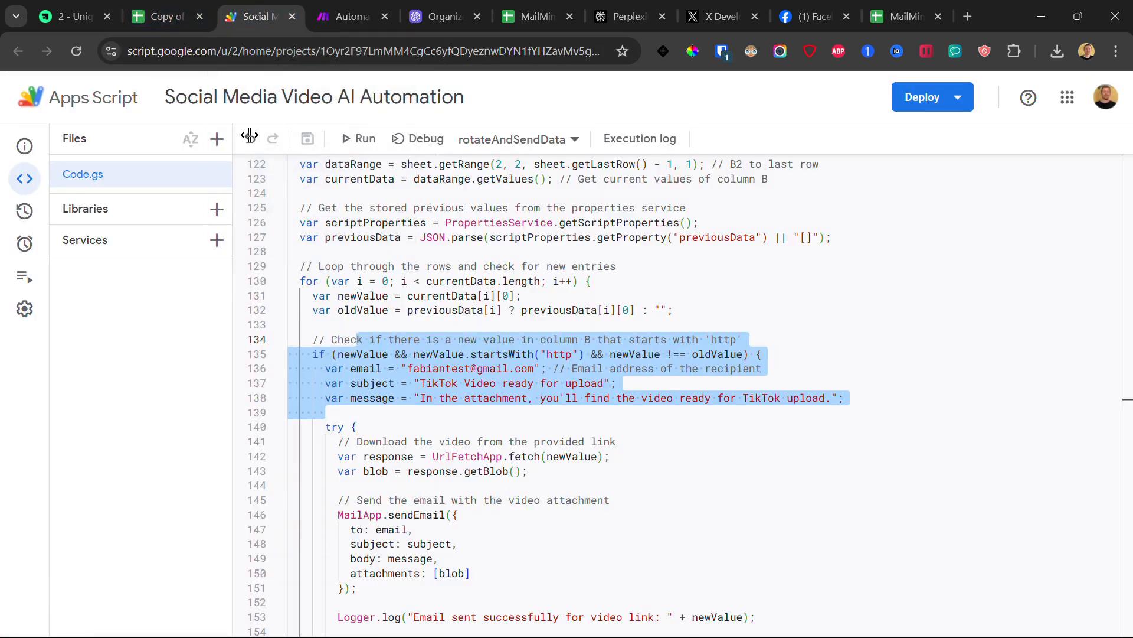
Step: Run rotateAndSendData, grant the script account access, and run it again
{"action": "left_click", "coordinate": [498, 140]}
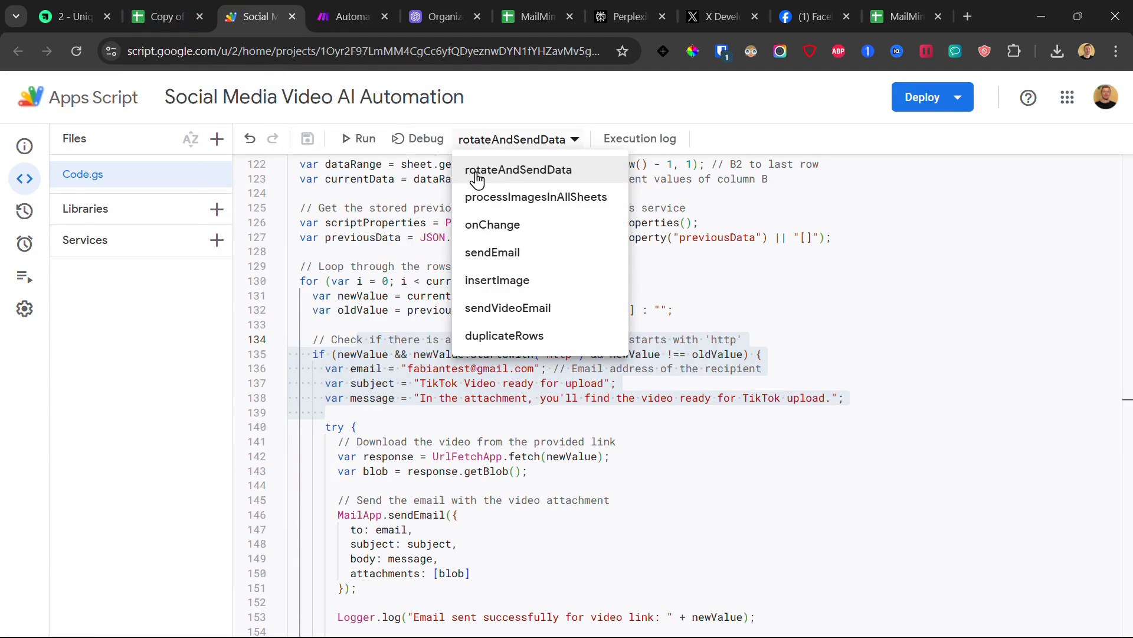
{"action": "left_click", "coordinate": [360, 139]}
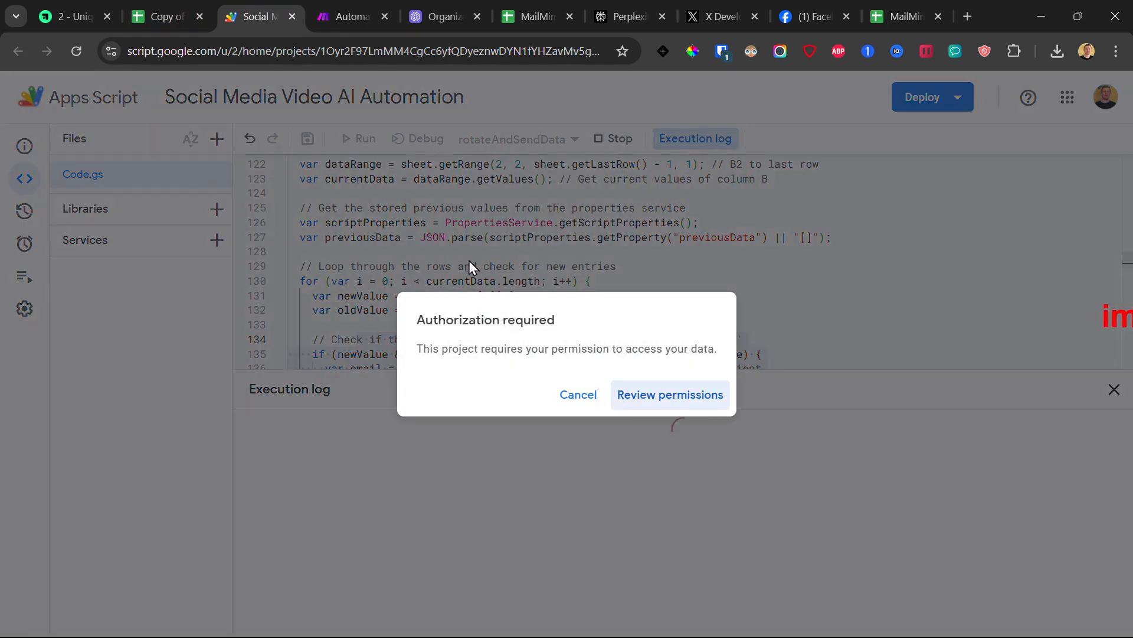
{"action": "left_click", "coordinate": [647, 401]}
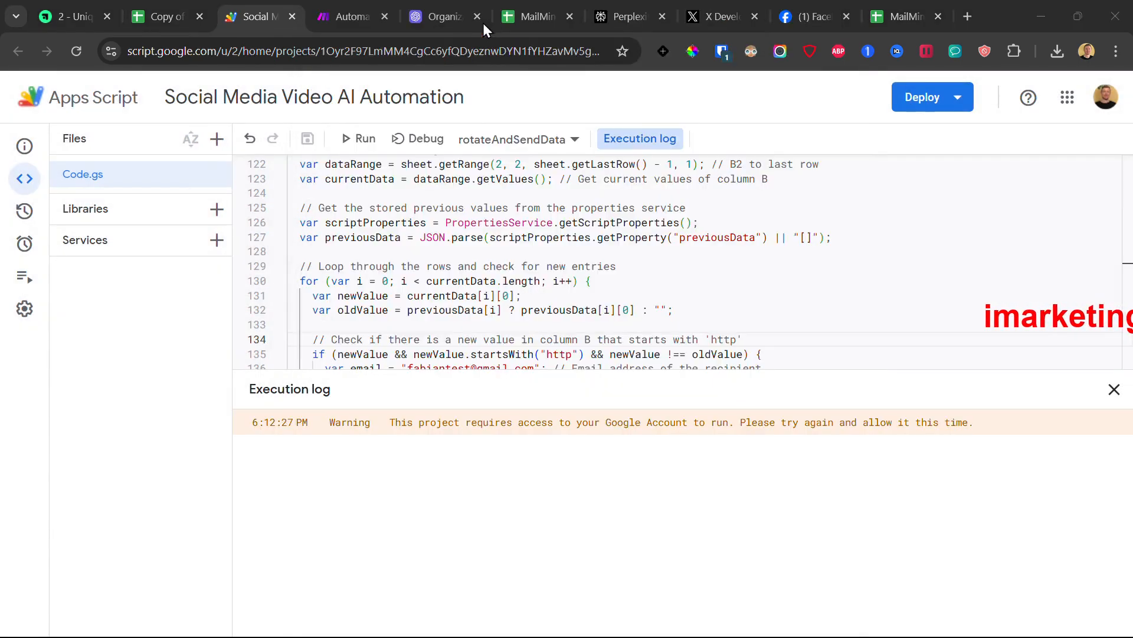
{"action": "left_click", "coordinate": [362, 140]}
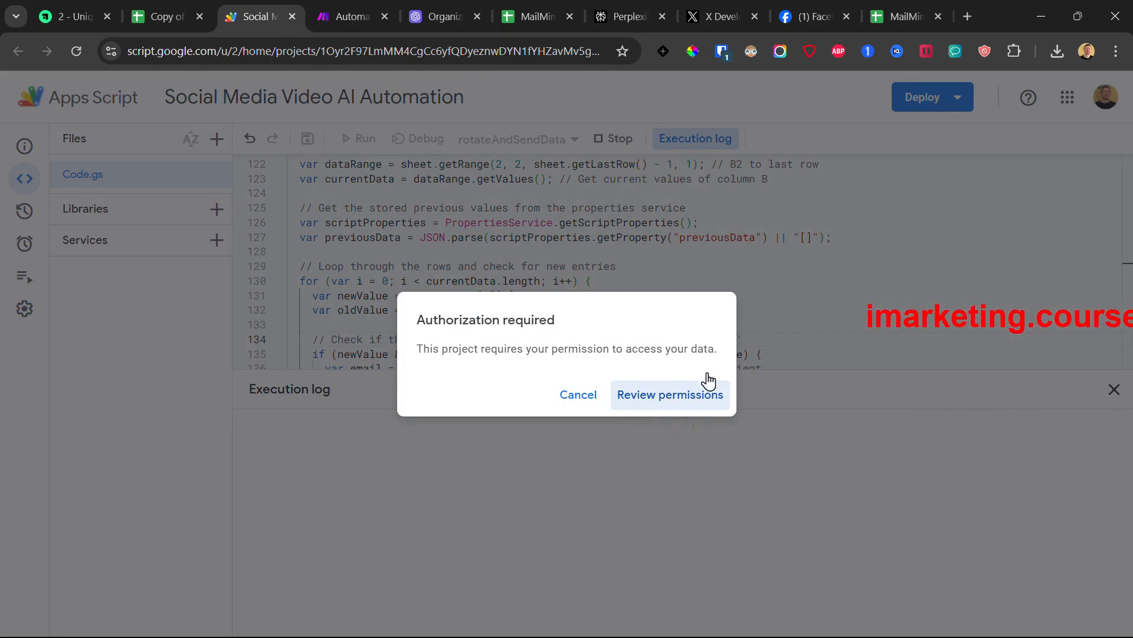
{"action": "left_click", "coordinate": [481, 21]}
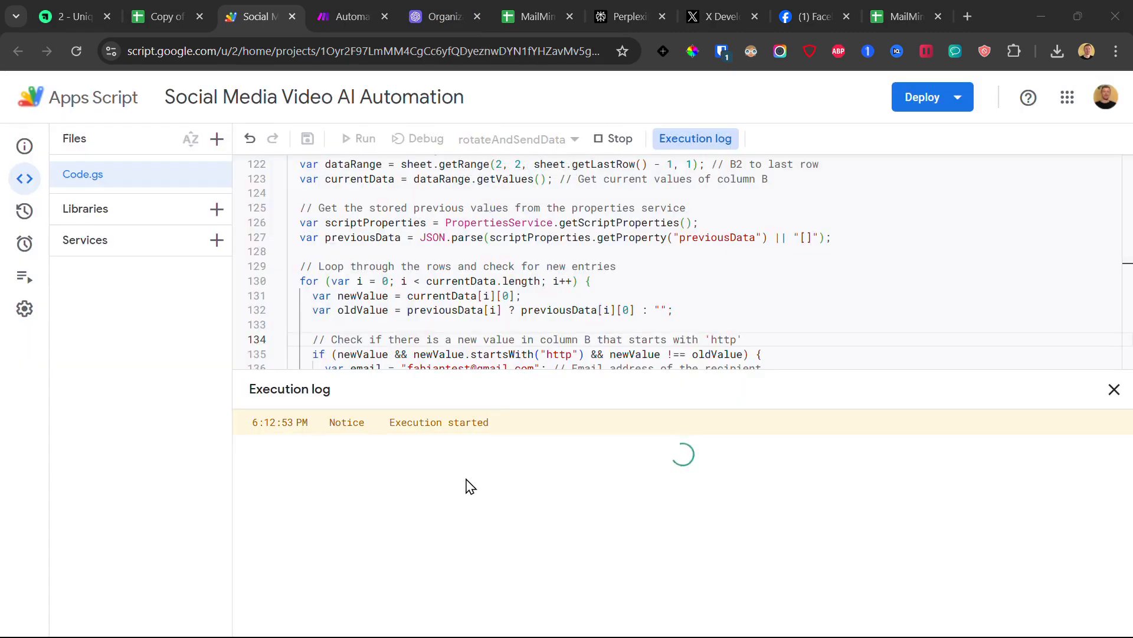
Step: Run the Make scenario once on existing webhook data, re-running rotateAndSendData in Apps Script
{"action": "left_click", "coordinate": [348, 17]}
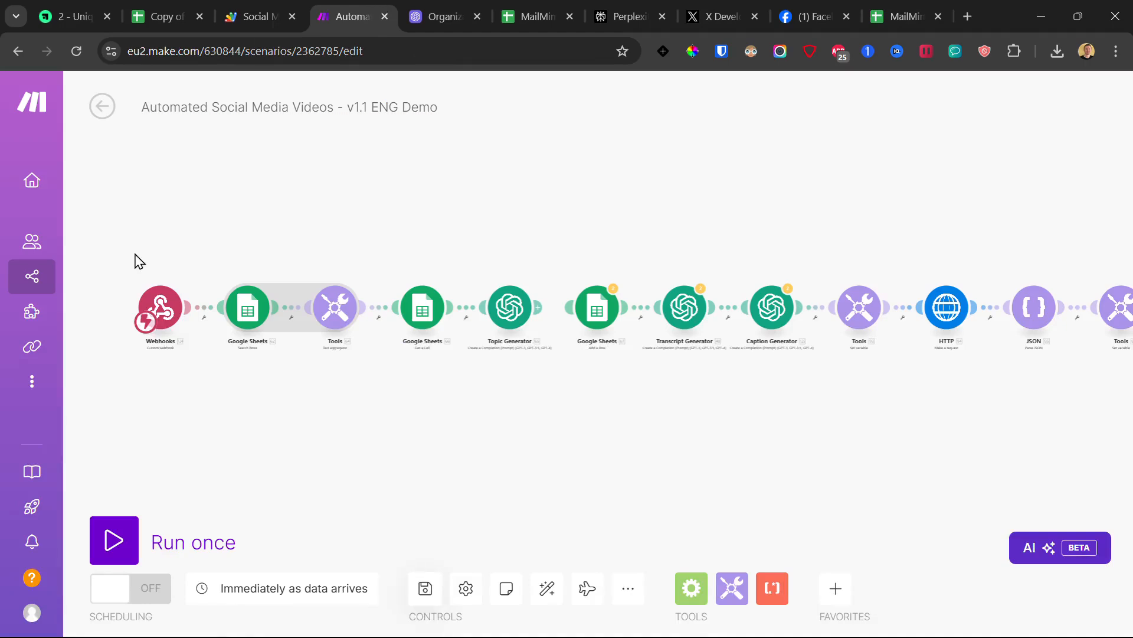
{"action": "left_click", "coordinate": [123, 544]}
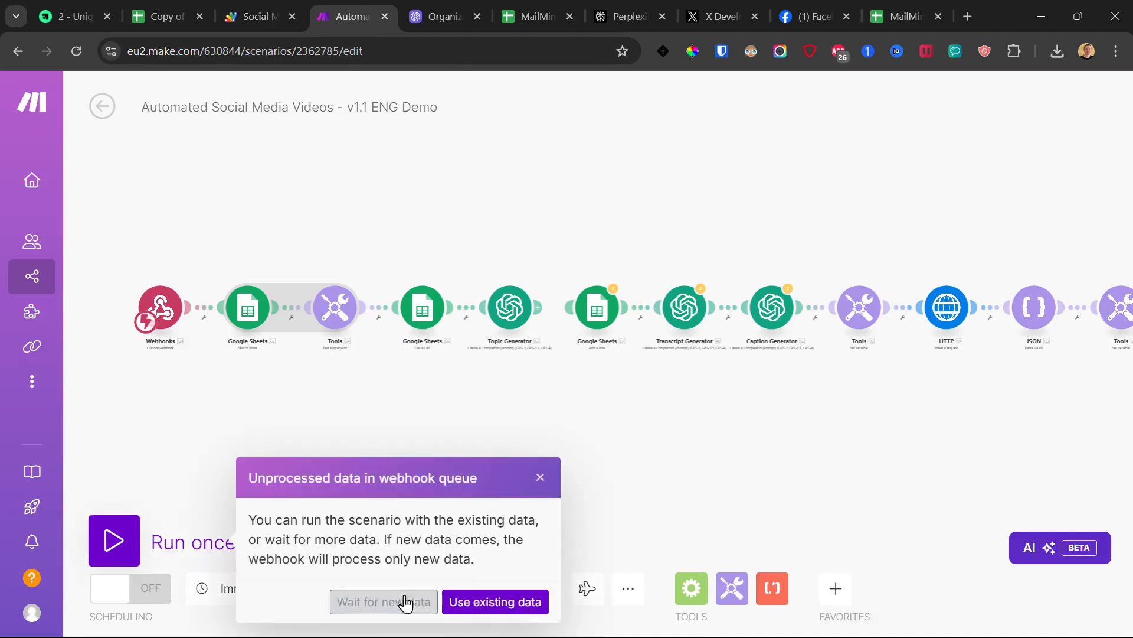
{"action": "left_click", "coordinate": [455, 602]}
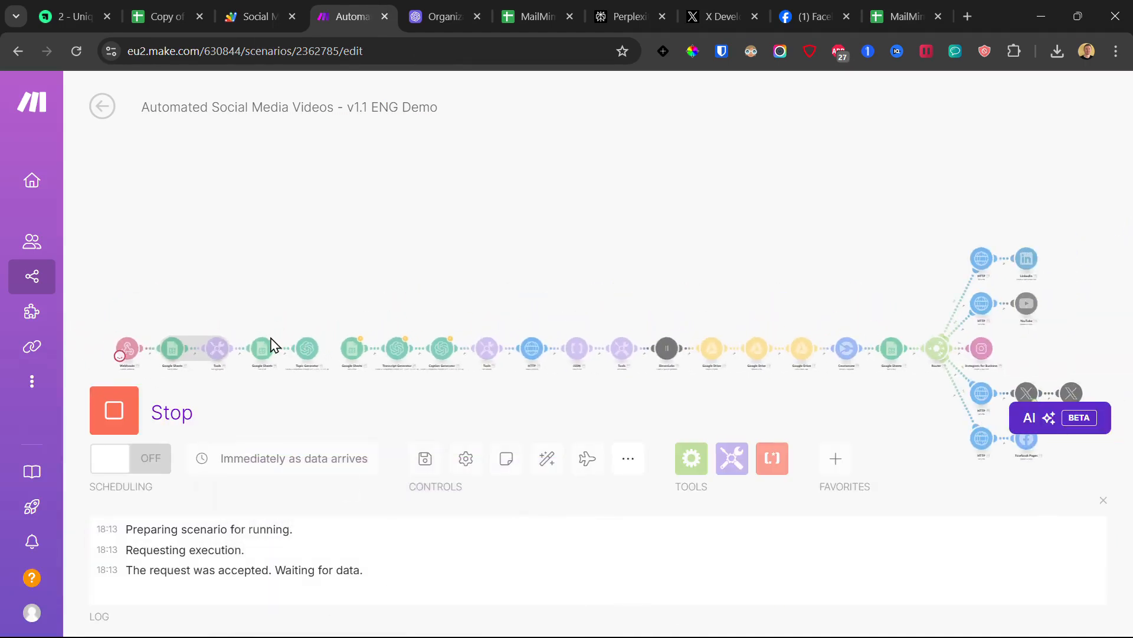
{"action": "left_click", "coordinate": [256, 17]}
{"action": "left_click", "coordinate": [360, 139]}
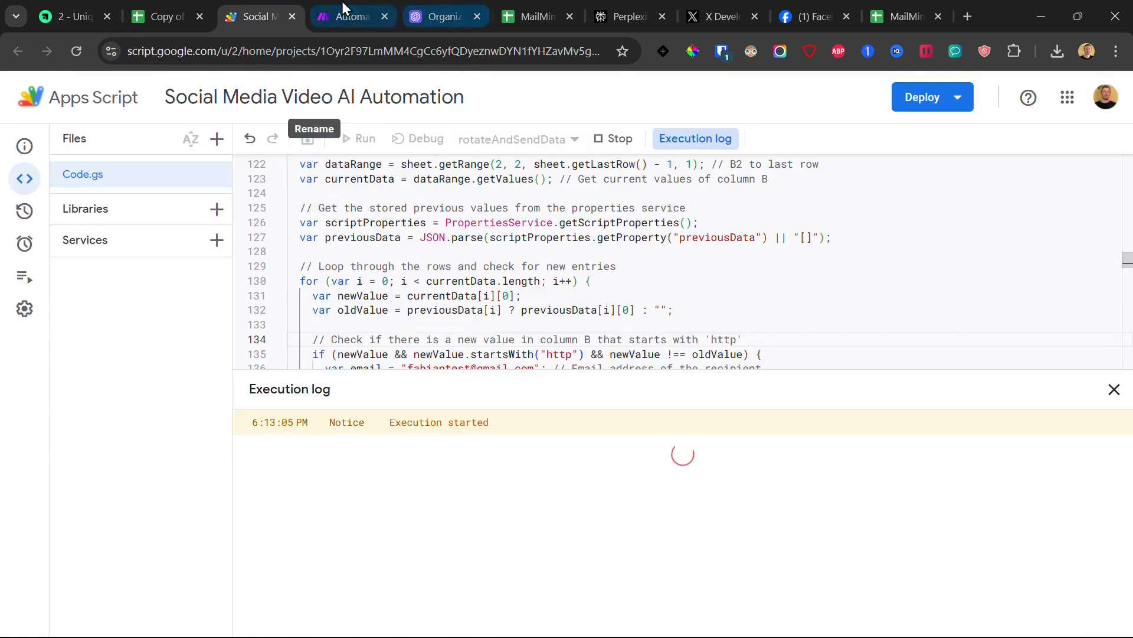
{"action": "left_click", "coordinate": [346, 17]}
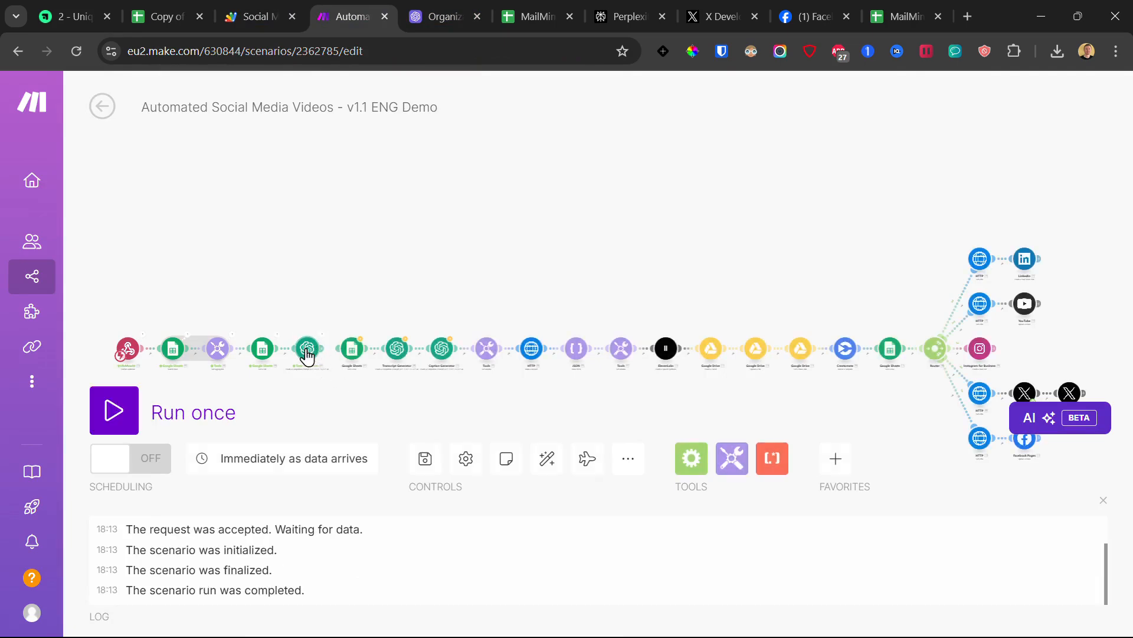
Step: Review the Topic Generator module's settings, close them unchanged, and pan to the later modules
{"action": "left_click", "coordinate": [307, 349]}
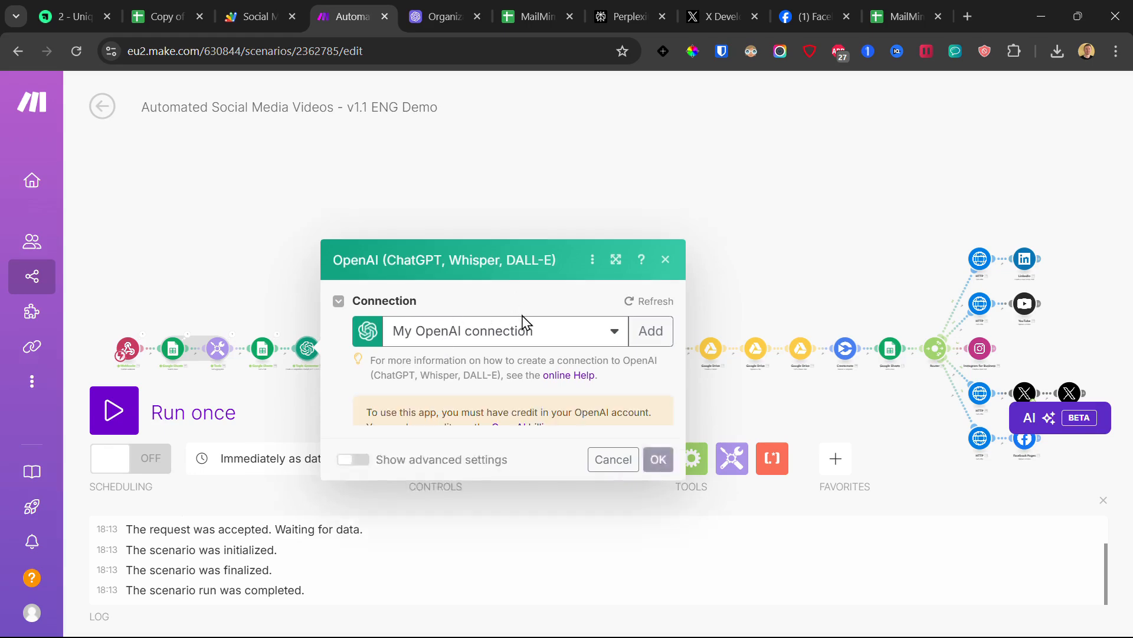
{"action": "scroll", "coordinate": [552, 376], "scroll_direction": "down", "scroll_amount": 7}
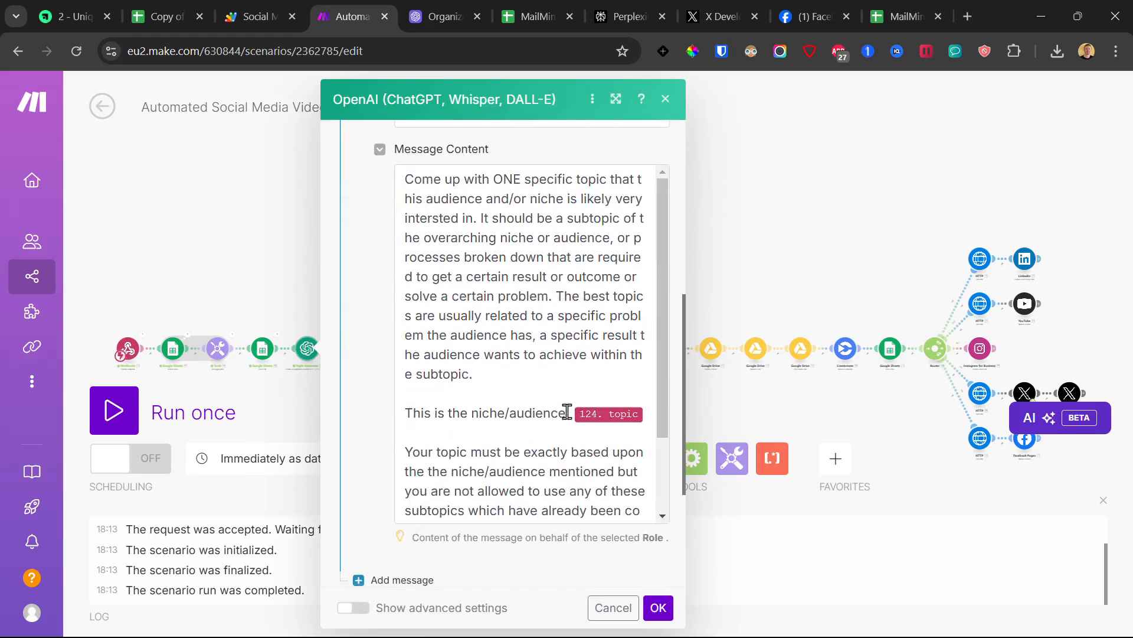
{"action": "scroll", "coordinate": [540, 324], "scroll_direction": "down", "scroll_amount": 5}
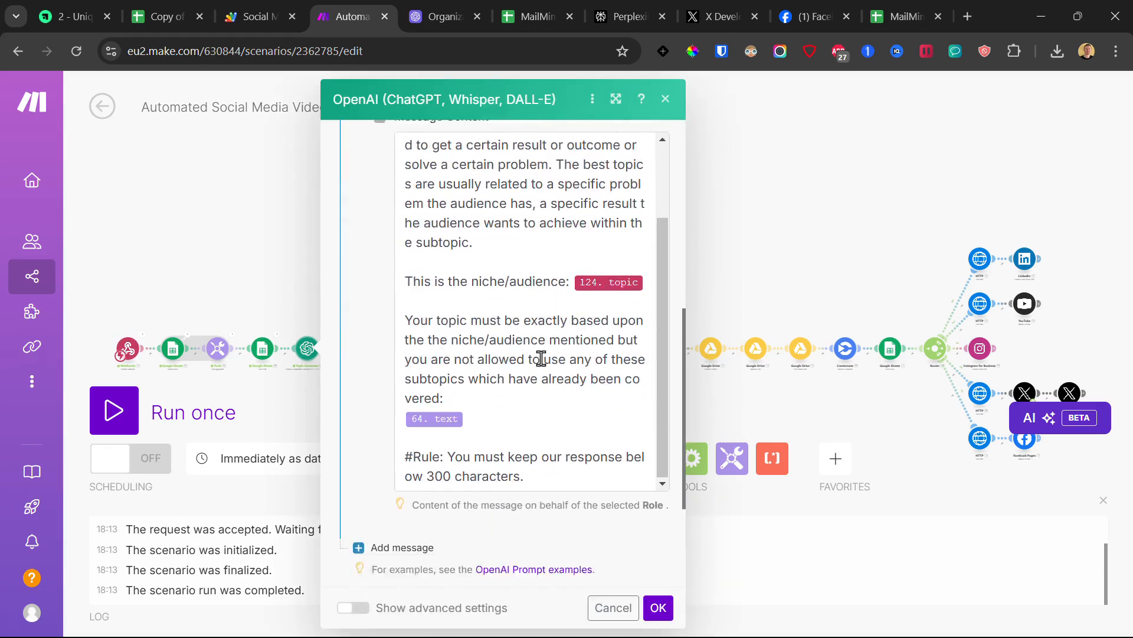
{"action": "left_click", "coordinate": [470, 301]}
{"action": "left_click", "coordinate": [658, 608]}
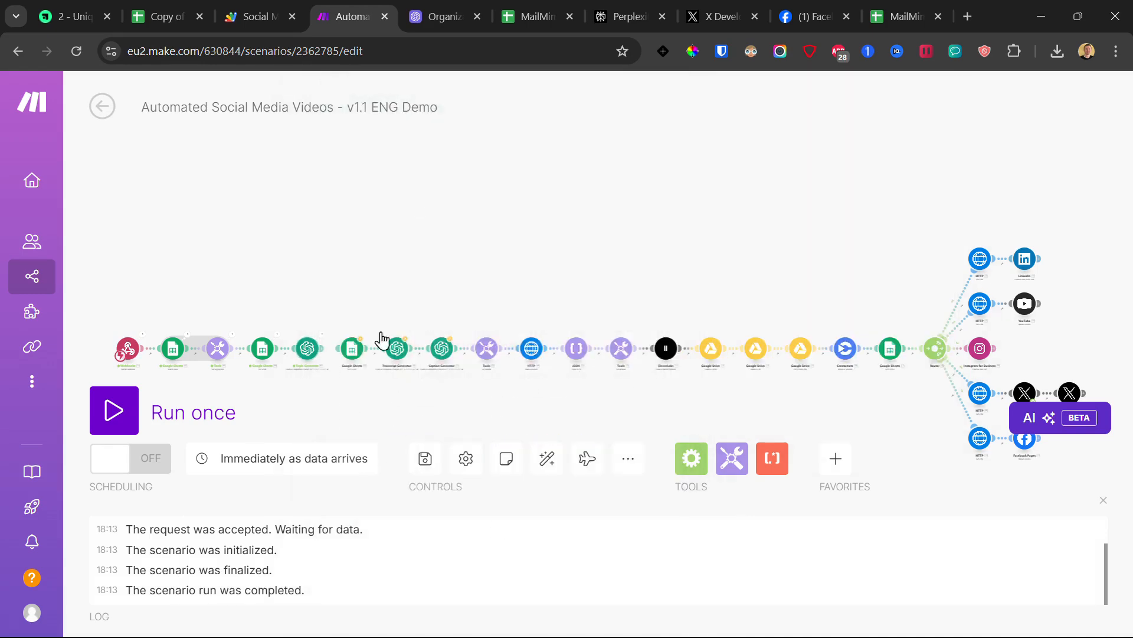
{"action": "scroll", "coordinate": [326, 373], "scroll_direction": "up", "scroll_amount": 3}
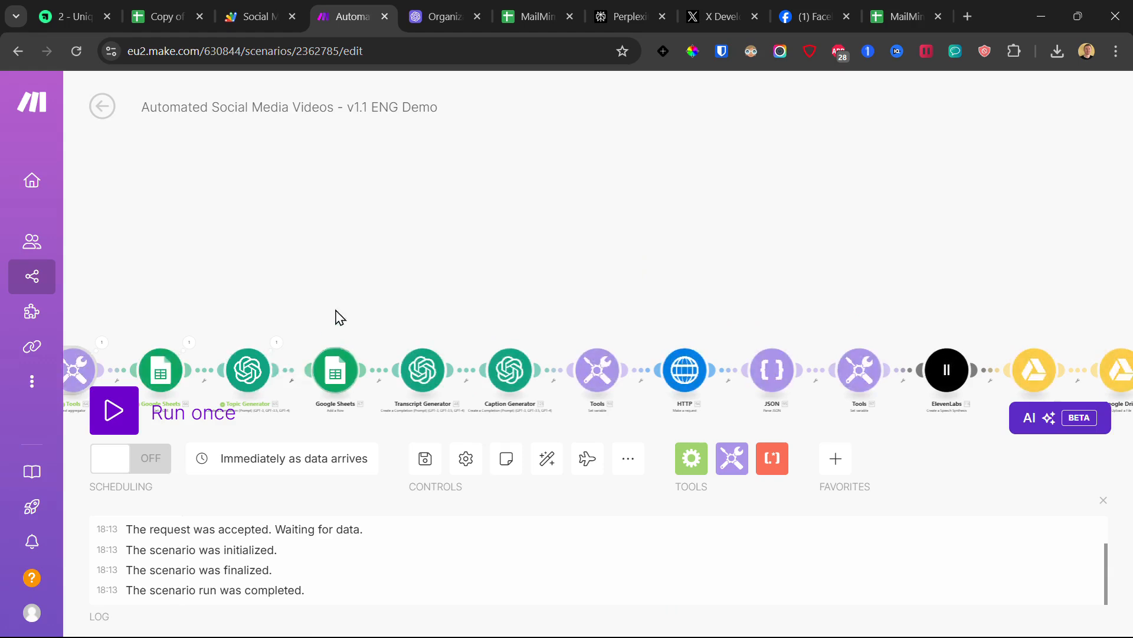
{"action": "left_click_drag", "start_coordinate": [337, 316], "coordinate": [366, 243]}
Step: Set the add-row Google Sheets module to use My Google connection
{"action": "left_click", "coordinate": [374, 307]}
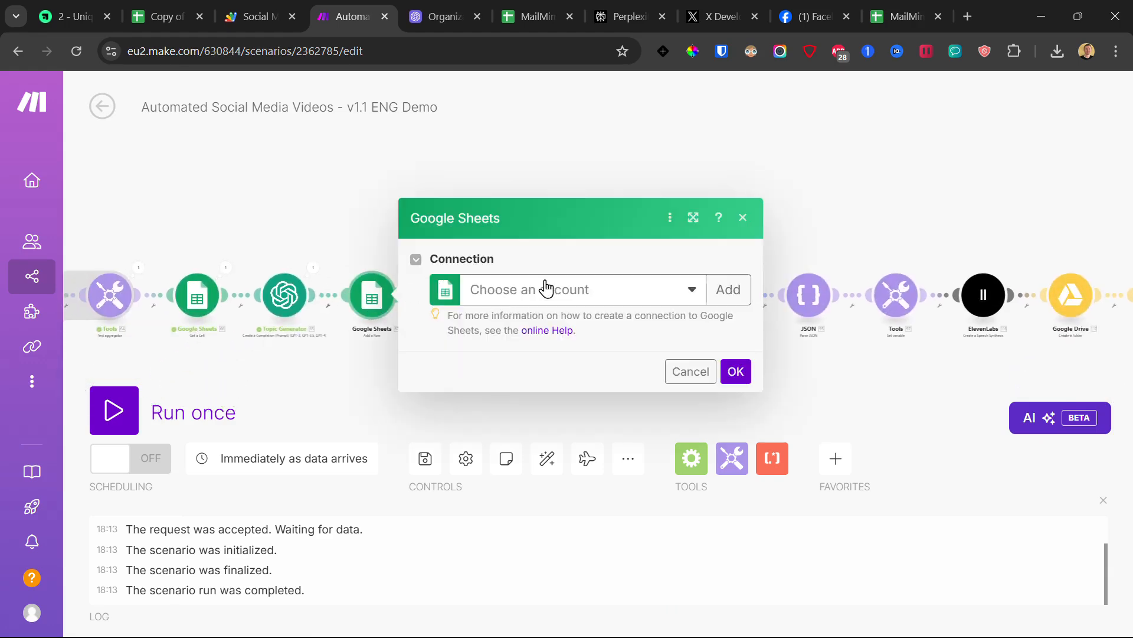
{"action": "left_click", "coordinate": [543, 298]}
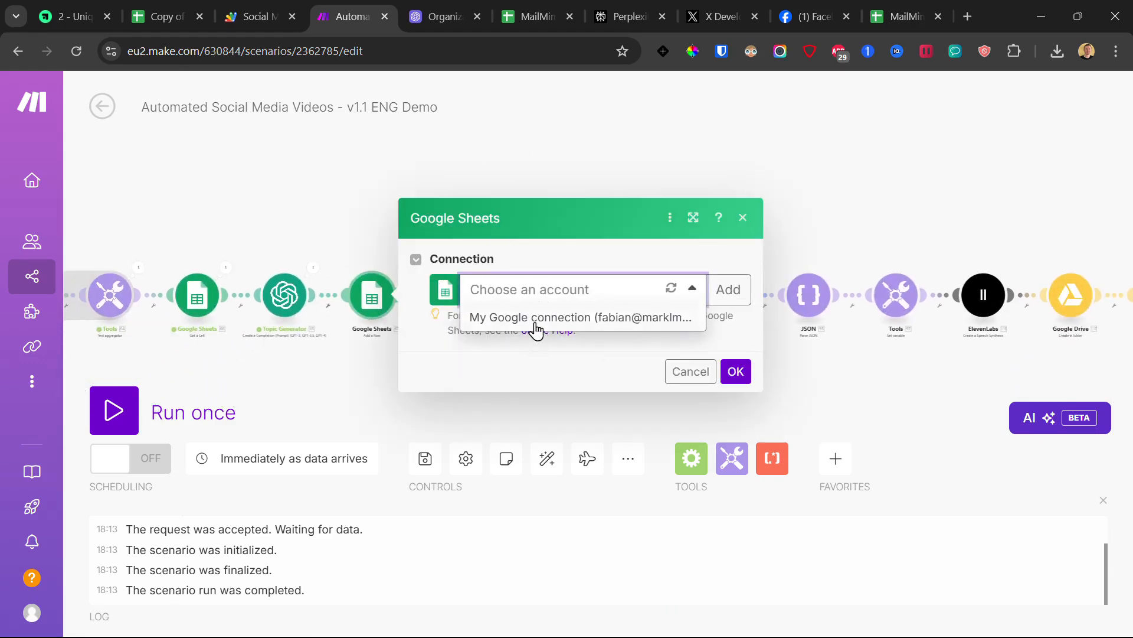
{"action": "left_click", "coordinate": [536, 322]}
{"action": "scroll", "coordinate": [456, 310], "scroll_direction": "down", "scroll_amount": 4}
{"action": "scroll", "coordinate": [507, 310], "scroll_direction": "up", "scroll_amount": 3}
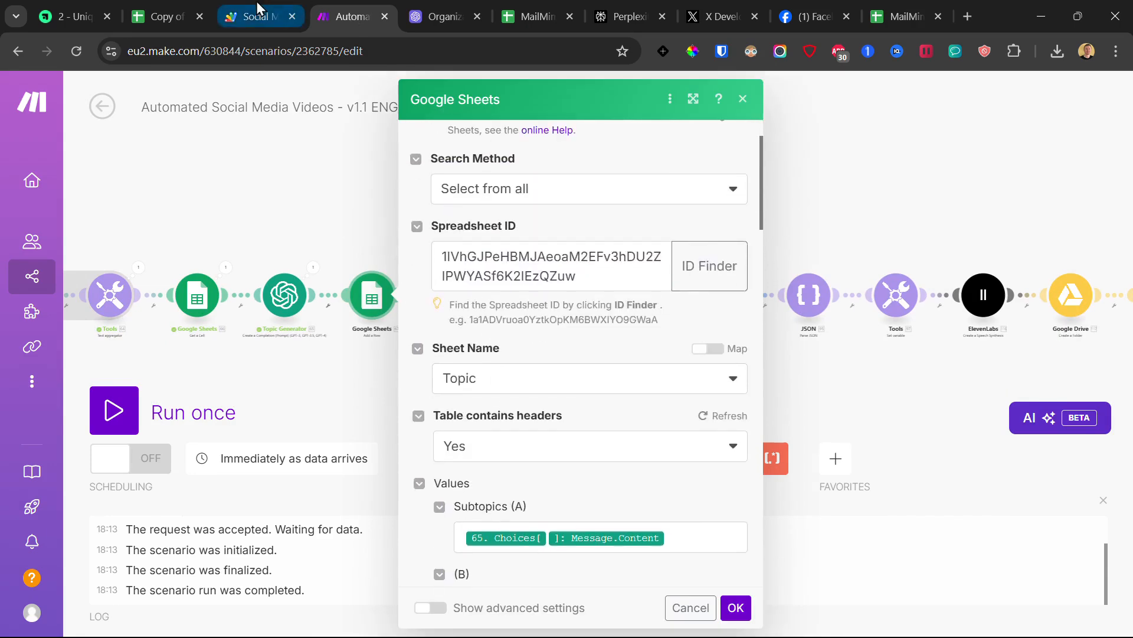
Step: Replace the spreadsheet ID with the copied template's ID, keep the Topic sheet, and confirm
{"action": "left_click", "coordinate": [158, 16]}
{"action": "double_click", "coordinate": [341, 49]}
{"action": "right_click", "coordinate": [342, 49]}
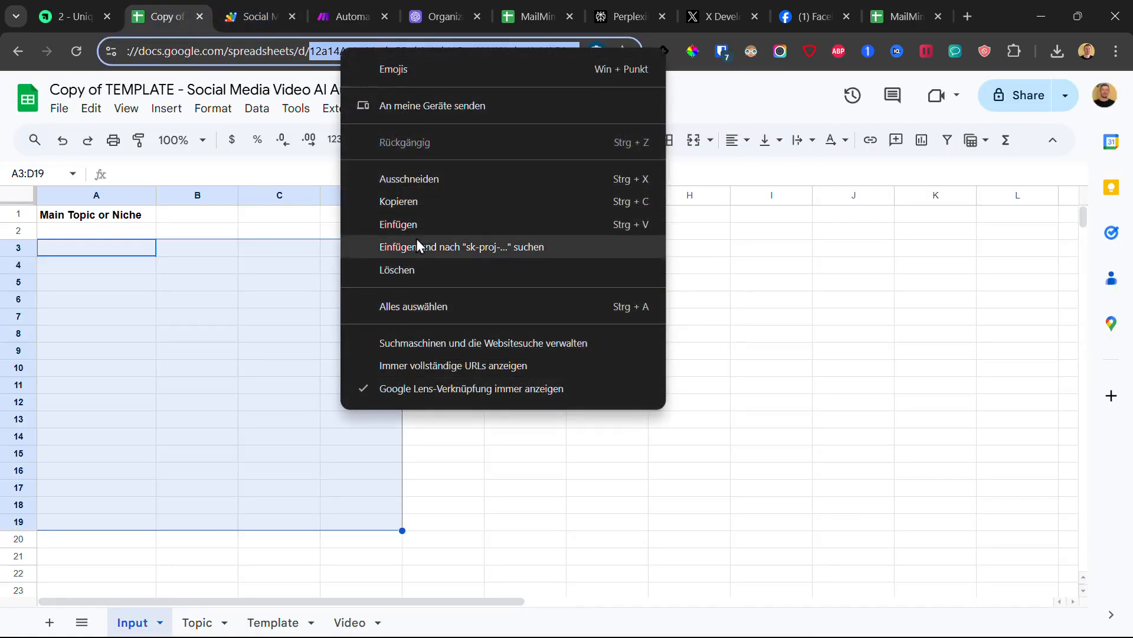
{"action": "left_click", "coordinate": [405, 201]}
{"action": "left_click", "coordinate": [361, 7]}
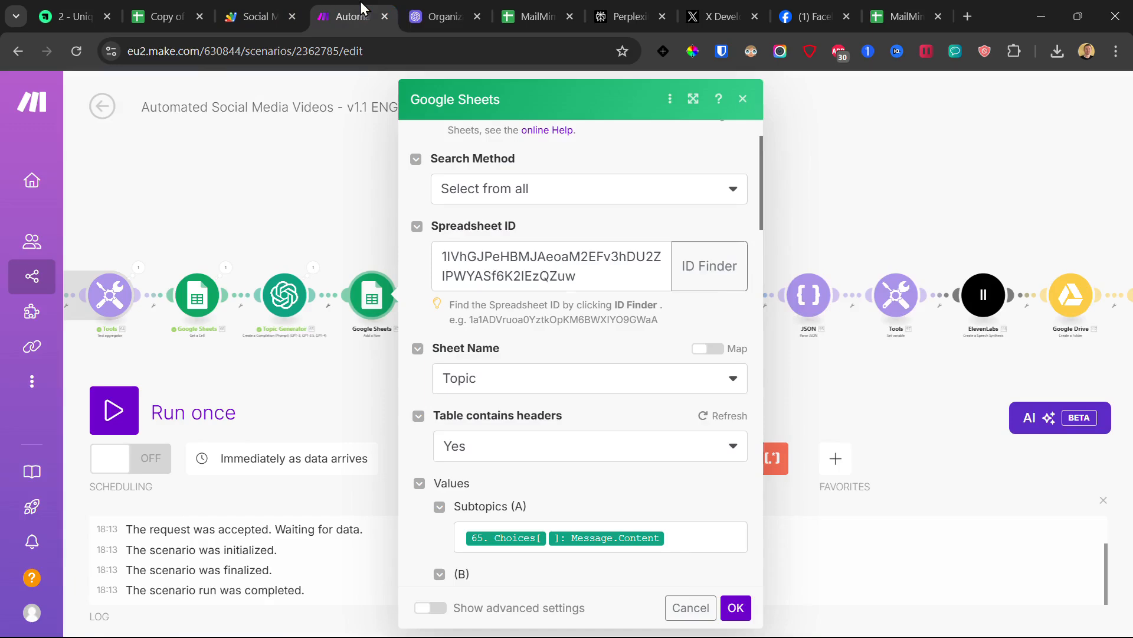
{"action": "left_click", "coordinate": [560, 272]}
{"action": "key", "text": "ctrl+a"}
{"action": "key", "text": "ctrl+v"}
{"action": "scroll", "coordinate": [576, 260], "scroll_direction": "up", "scroll_amount": 1}
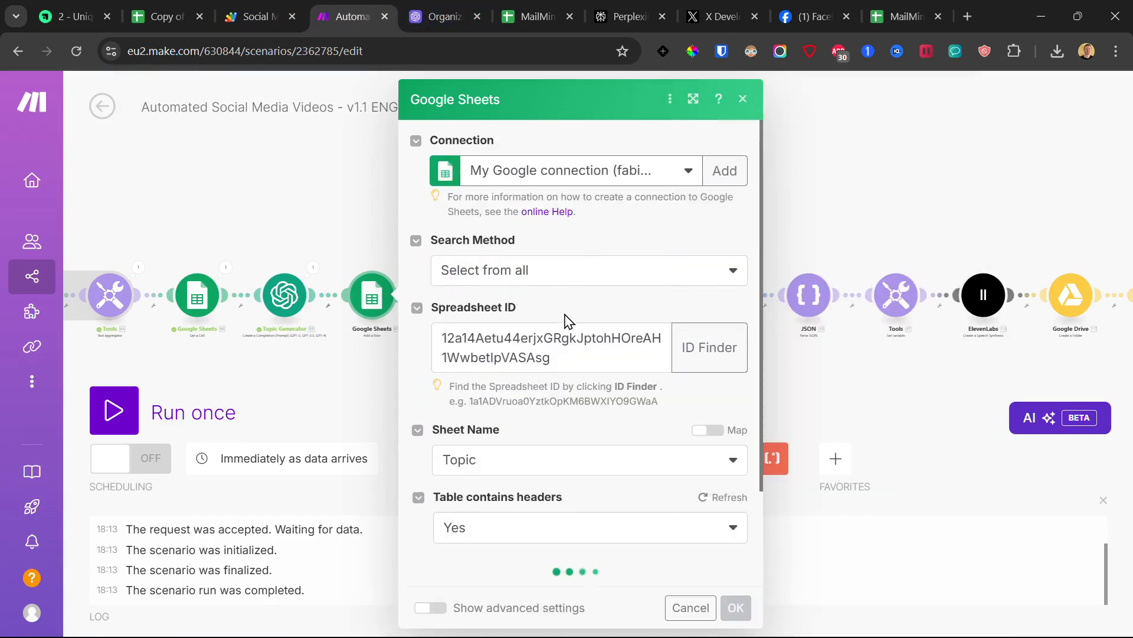
{"action": "scroll", "coordinate": [531, 343], "scroll_direction": "down", "scroll_amount": 2}
{"action": "left_click", "coordinate": [521, 352]}
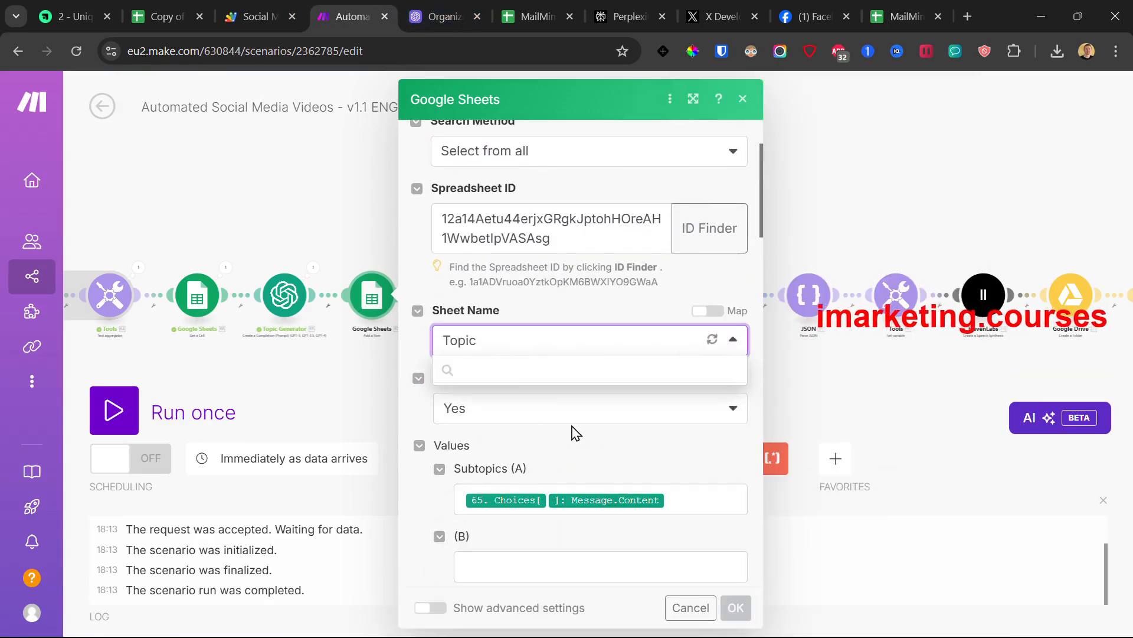
{"action": "scroll", "coordinate": [678, 498], "scroll_direction": "down", "scroll_amount": 5}
{"action": "left_click", "coordinate": [738, 611]}
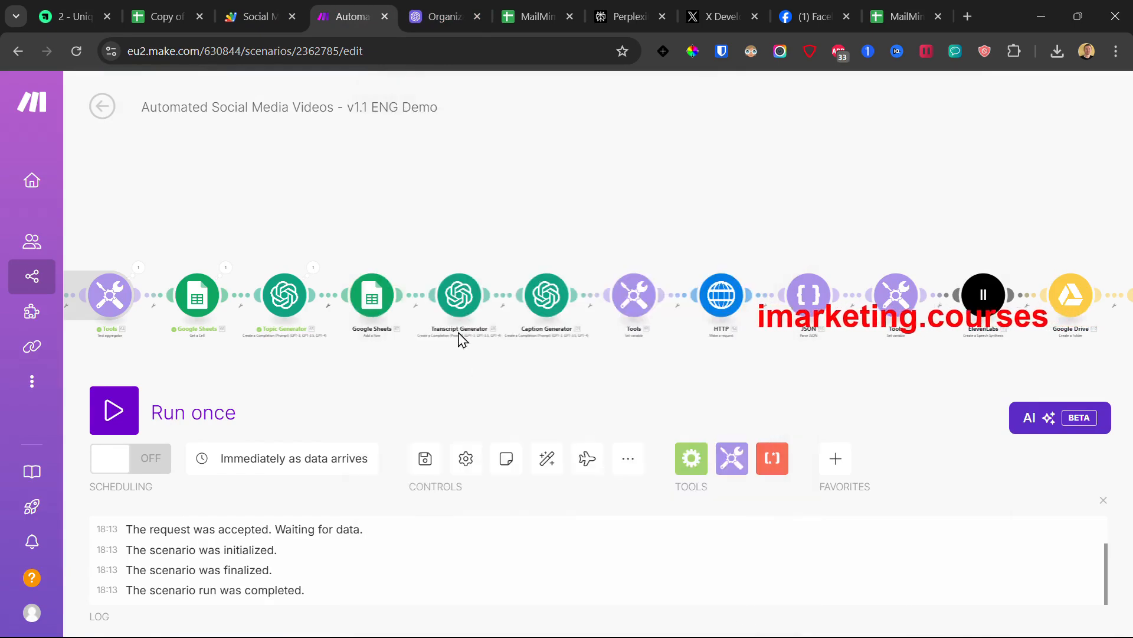
Step: Set the Transcript Generator module to My OpenAI connection and confirm
{"action": "left_click", "coordinate": [459, 294]}
{"action": "left_click", "coordinate": [609, 294]}
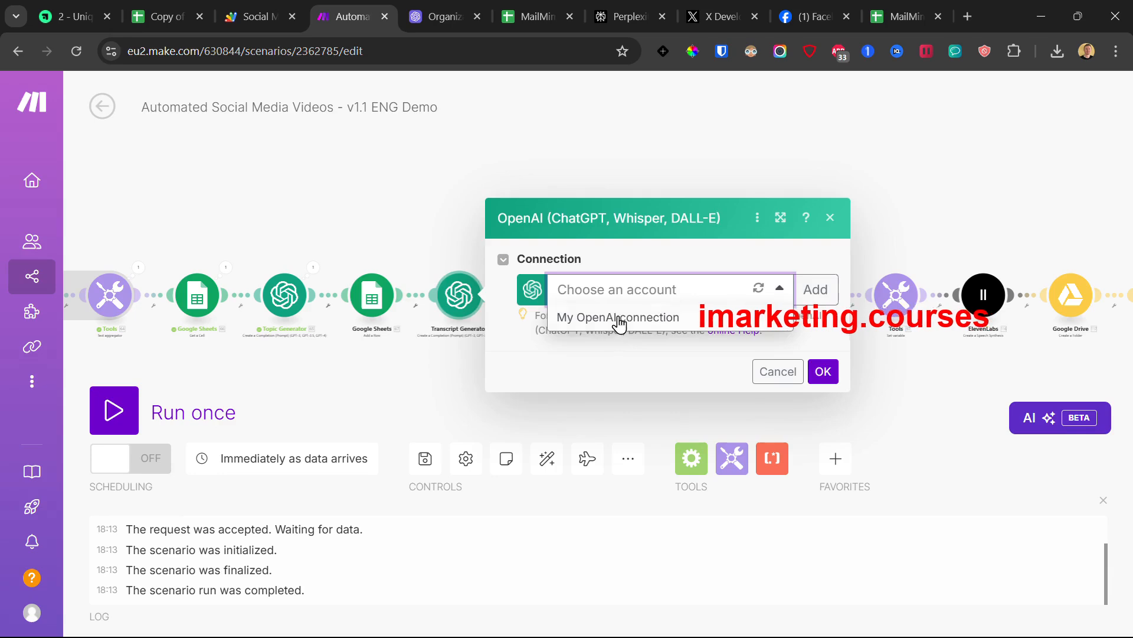
{"action": "left_click", "coordinate": [615, 317]}
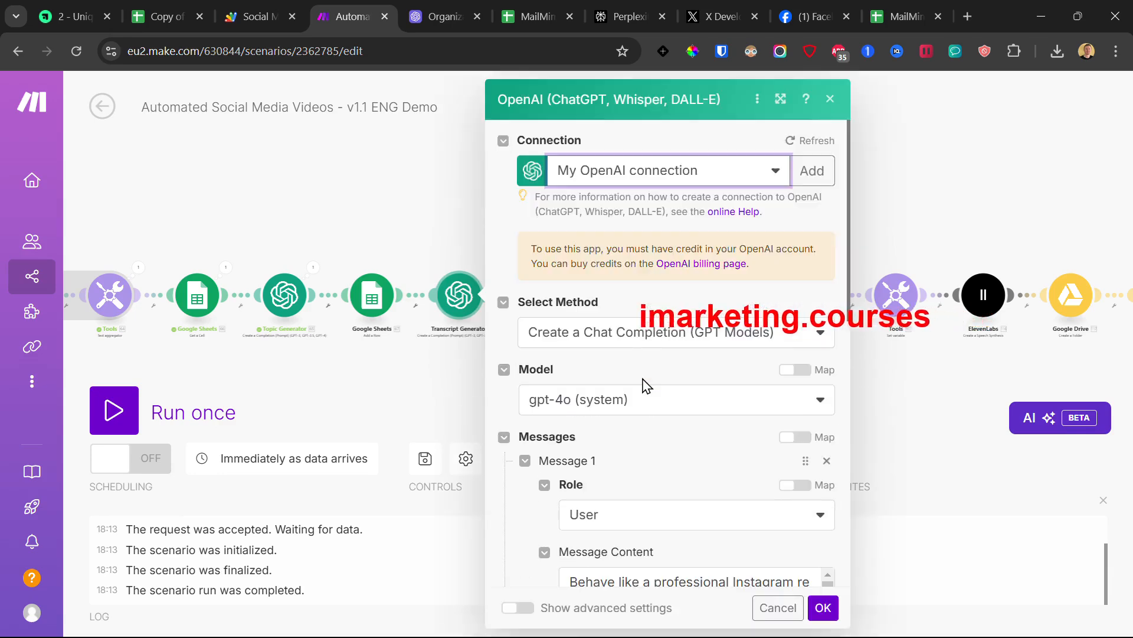
{"action": "scroll", "coordinate": [627, 378], "scroll_direction": "down", "scroll_amount": 10}
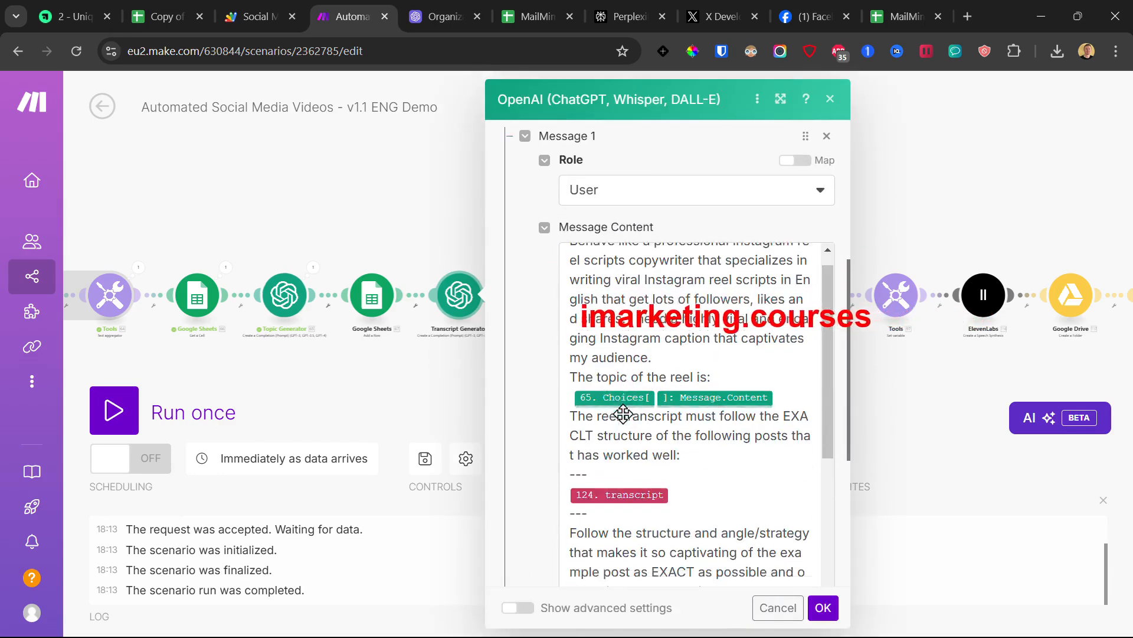
{"action": "left_click", "coordinate": [823, 608]}
Step: Set the Caption Generator module to My OpenAI connection and confirm
{"action": "left_click", "coordinate": [541, 301]}
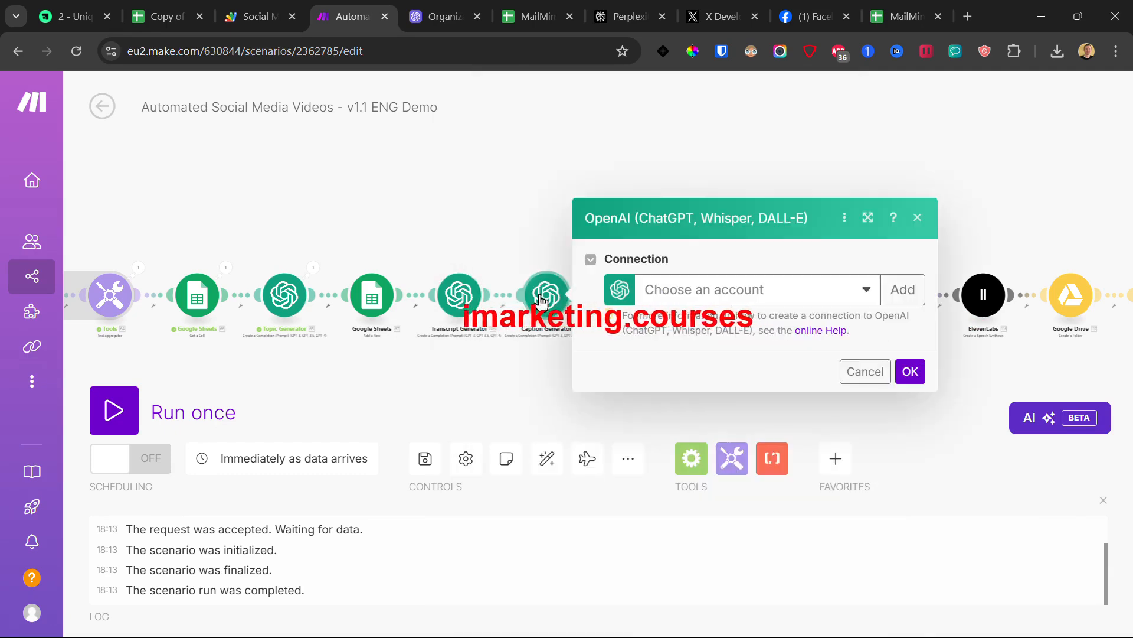
{"action": "left_click", "coordinate": [708, 290]}
{"action": "left_click", "coordinate": [738, 319]}
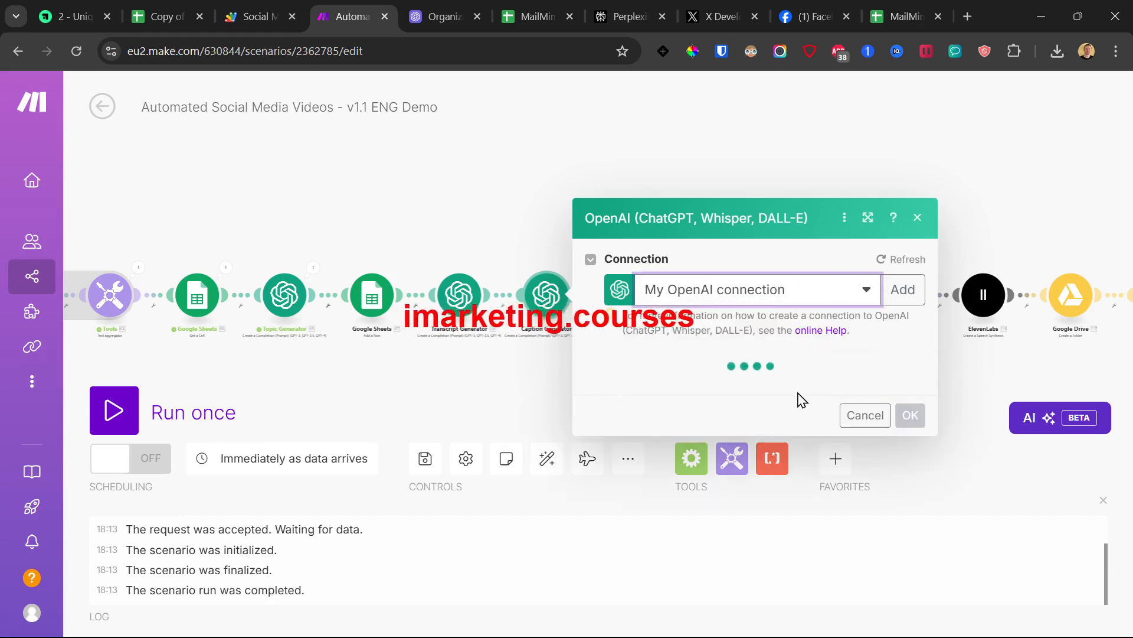
{"action": "scroll", "coordinate": [796, 406], "scroll_direction": "down", "scroll_amount": 10}
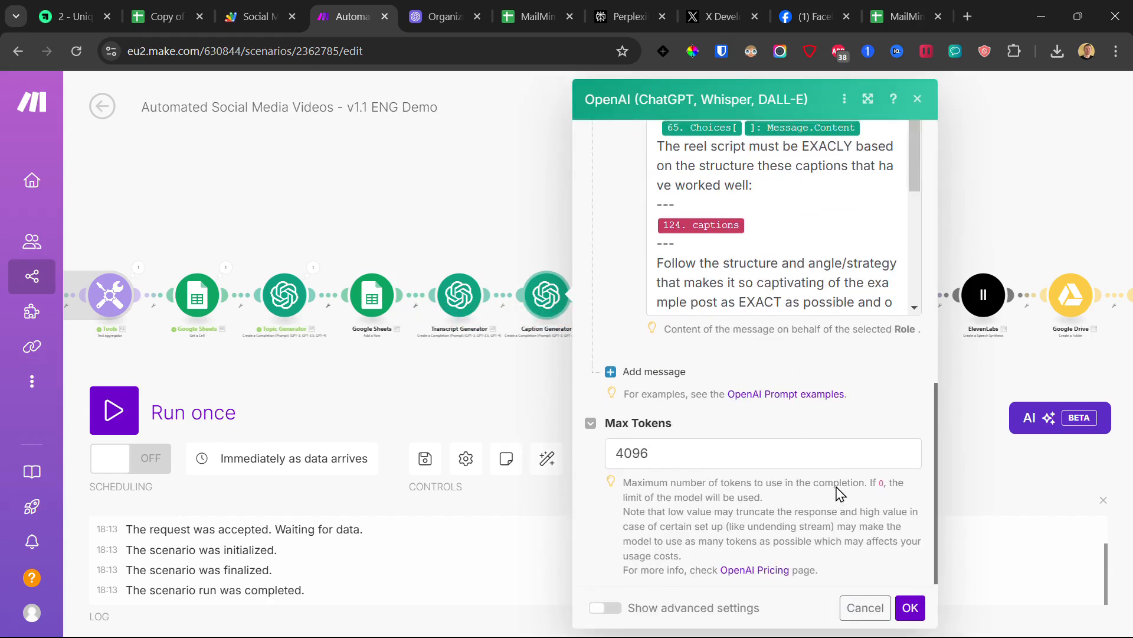
{"action": "scroll", "coordinate": [840, 492], "scroll_direction": "up", "scroll_amount": 2}
{"action": "scroll", "coordinate": [840, 493], "scroll_direction": "down", "scroll_amount": 1}
{"action": "left_click", "coordinate": [909, 608]}
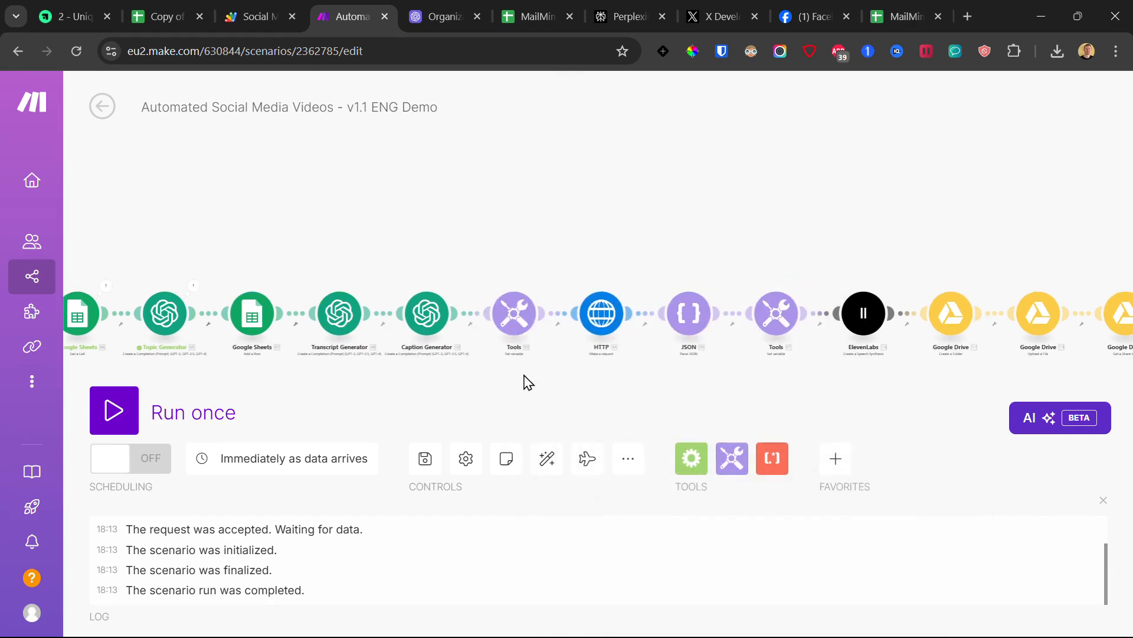
Step: Inspect the Reel Sentence variable and the HTTP request's Pexels API key placeholder
{"action": "left_click", "coordinate": [522, 317]}
{"action": "left_click", "coordinate": [465, 223]}
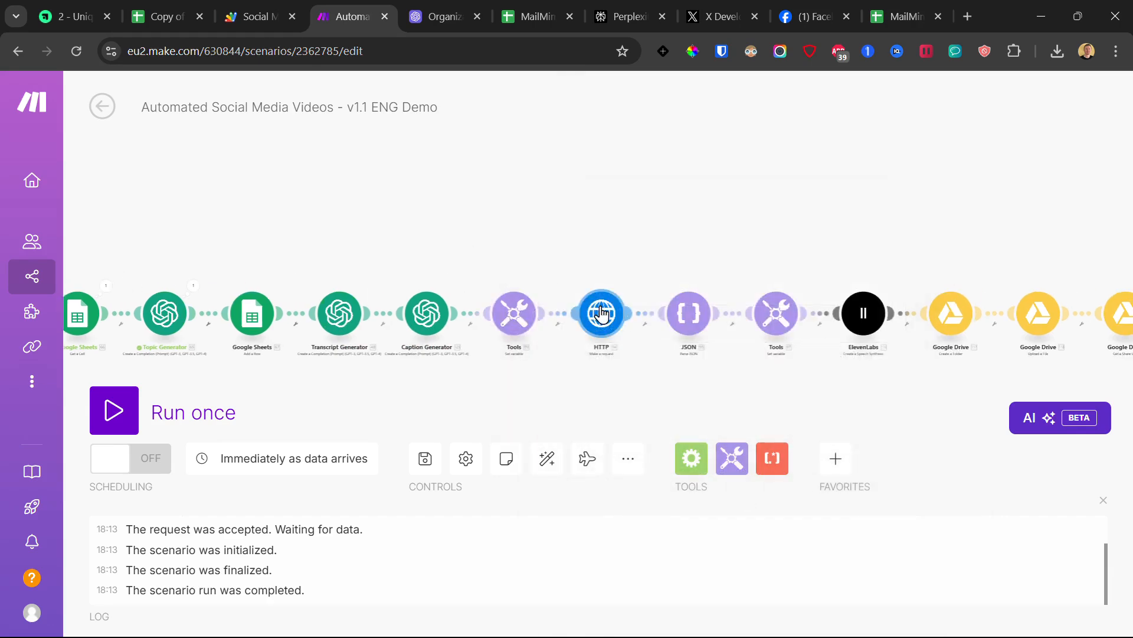
{"action": "left_click", "coordinate": [602, 313]}
{"action": "scroll", "coordinate": [817, 354], "scroll_direction": "down", "scroll_amount": 3}
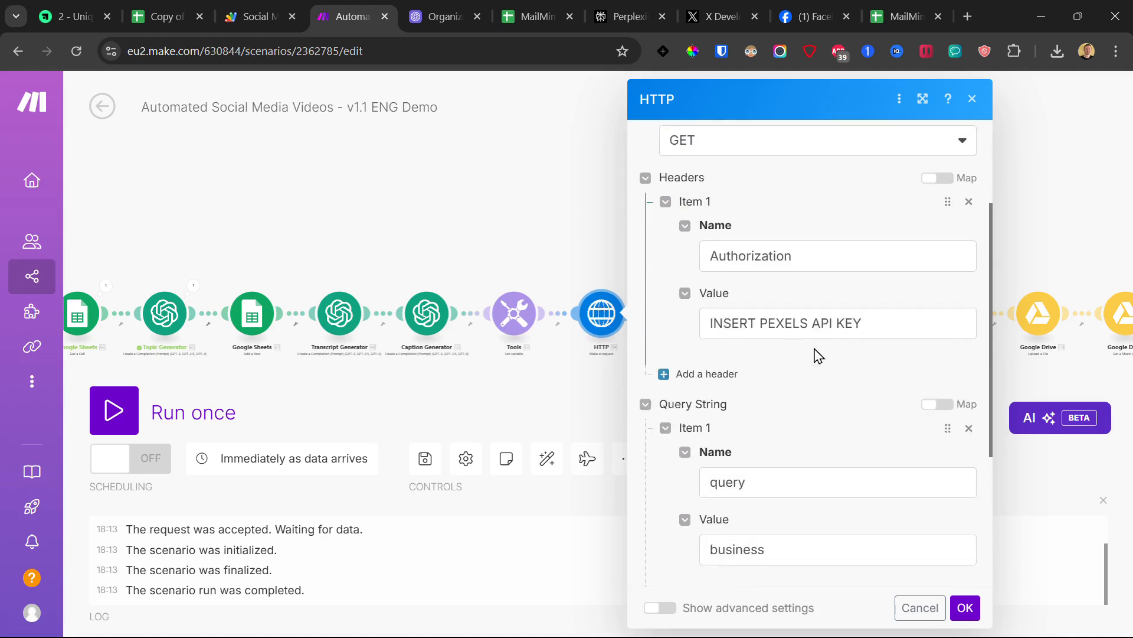
{"action": "triple_click", "coordinate": [752, 311]}
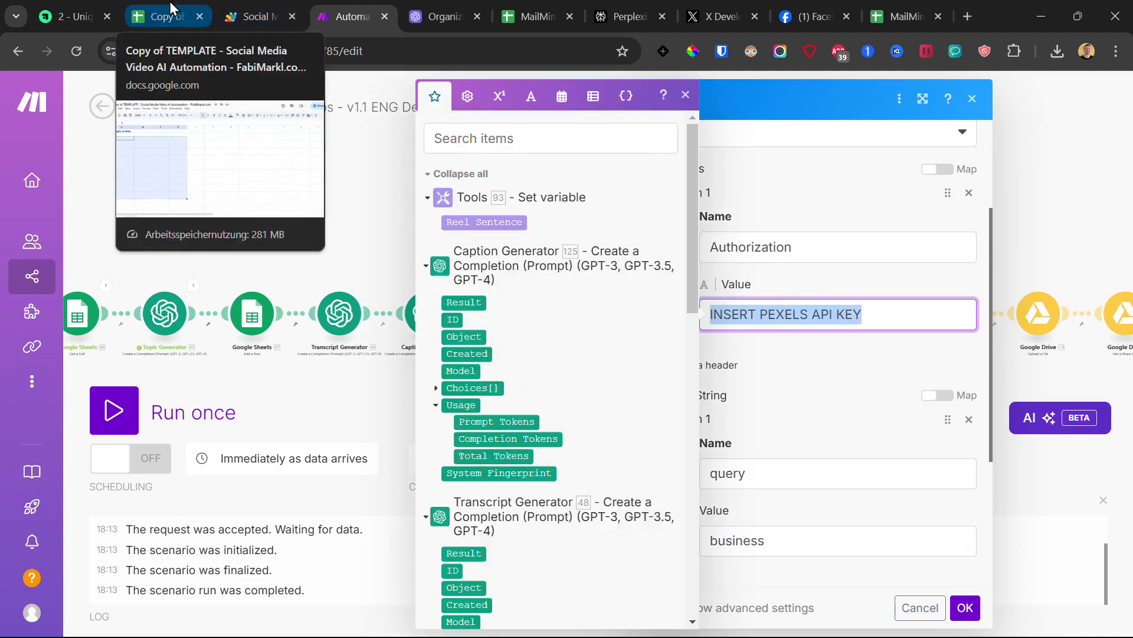
{"action": "left_click", "coordinate": [70, 16]}
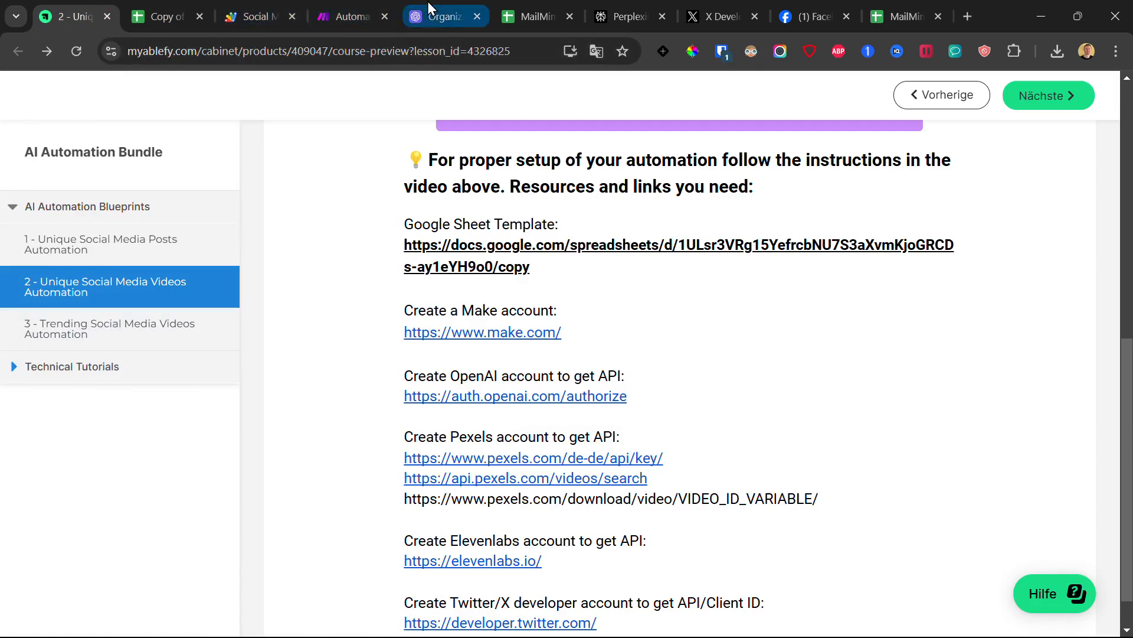
{"action": "left_click", "coordinate": [354, 3]}
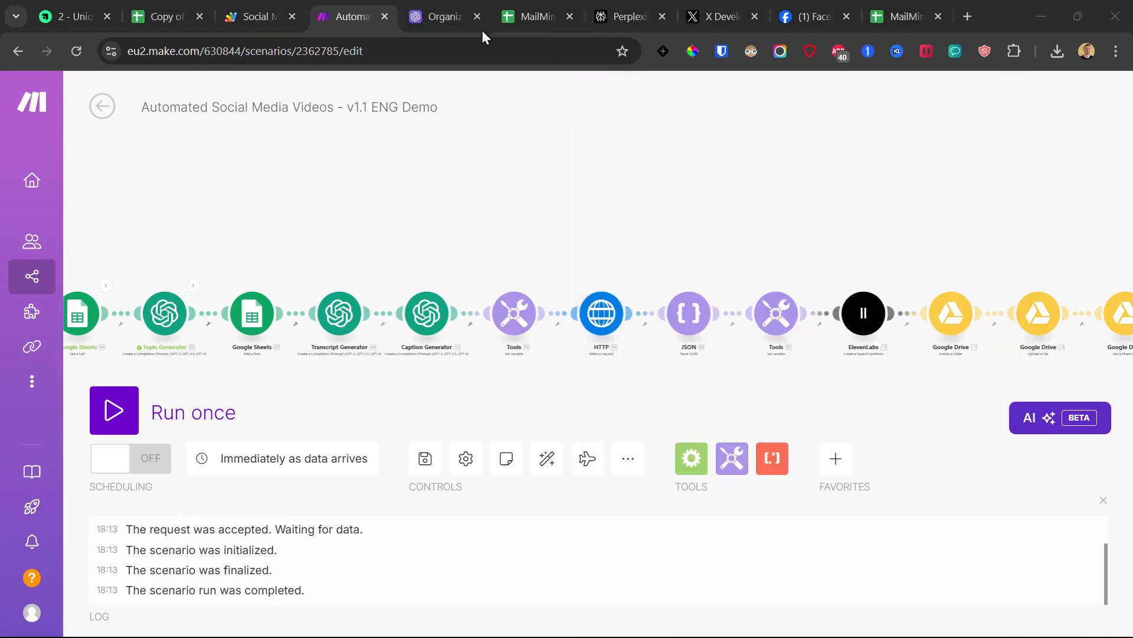
Step: Review the JSON parsing step and the Random Video variable, first(shuffle(95.videos)), without changes
{"action": "left_click_drag", "start_coordinate": [594, 216], "coordinate": [467, 200]}
{"action": "left_click", "coordinate": [557, 302]}
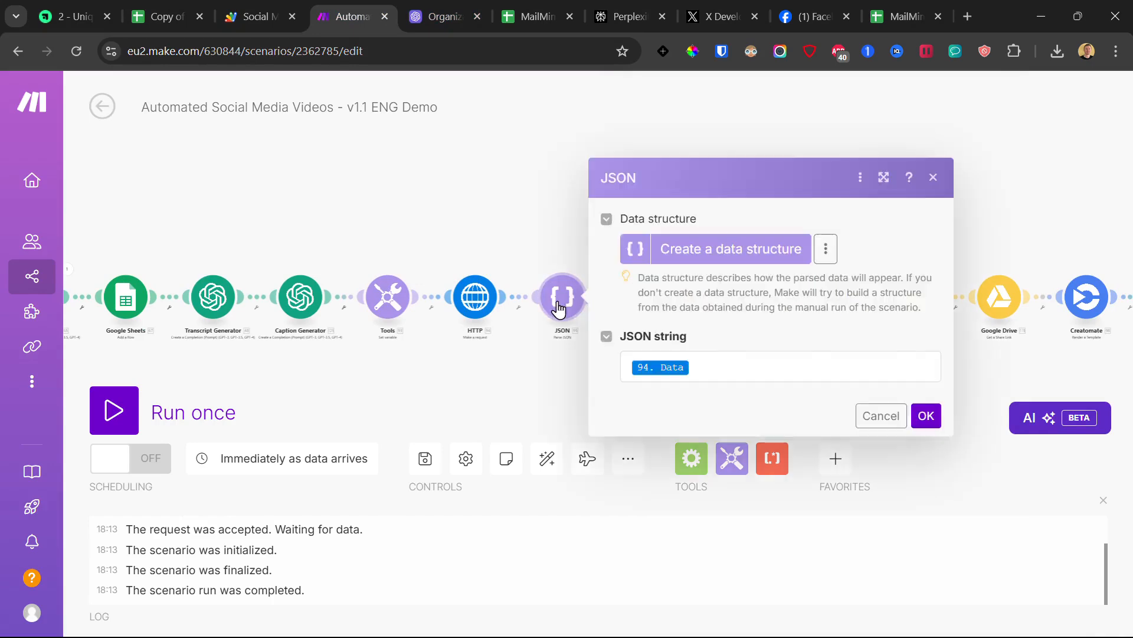
{"action": "left_click", "coordinate": [464, 209]}
{"action": "left_click", "coordinate": [636, 289]}
{"action": "left_click", "coordinate": [577, 226]}
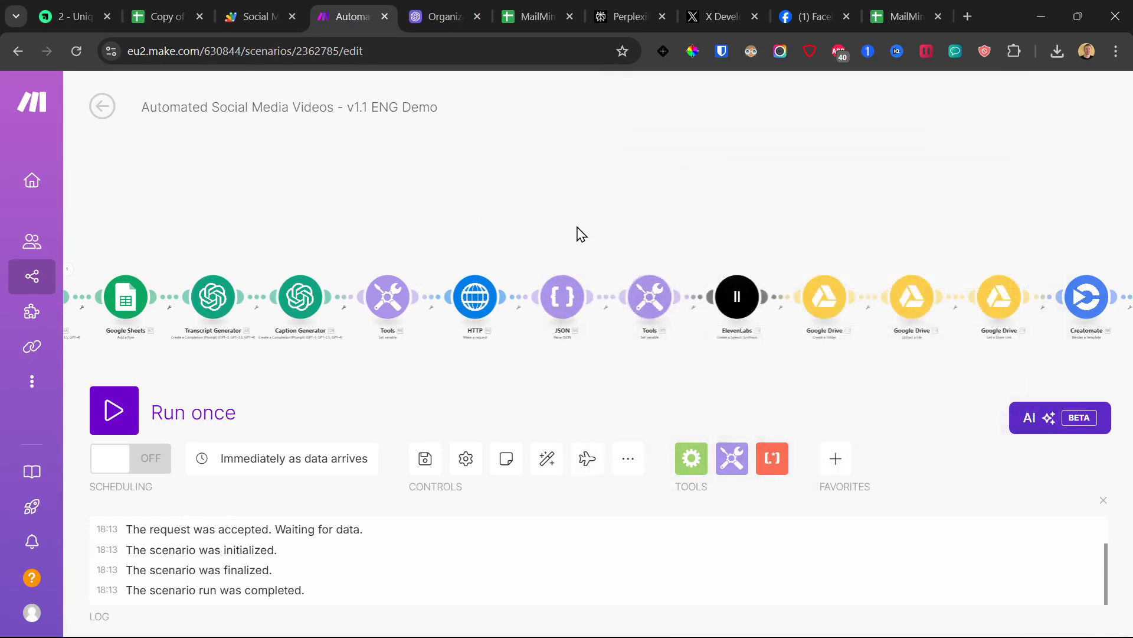
{"action": "left_click", "coordinate": [656, 298]}
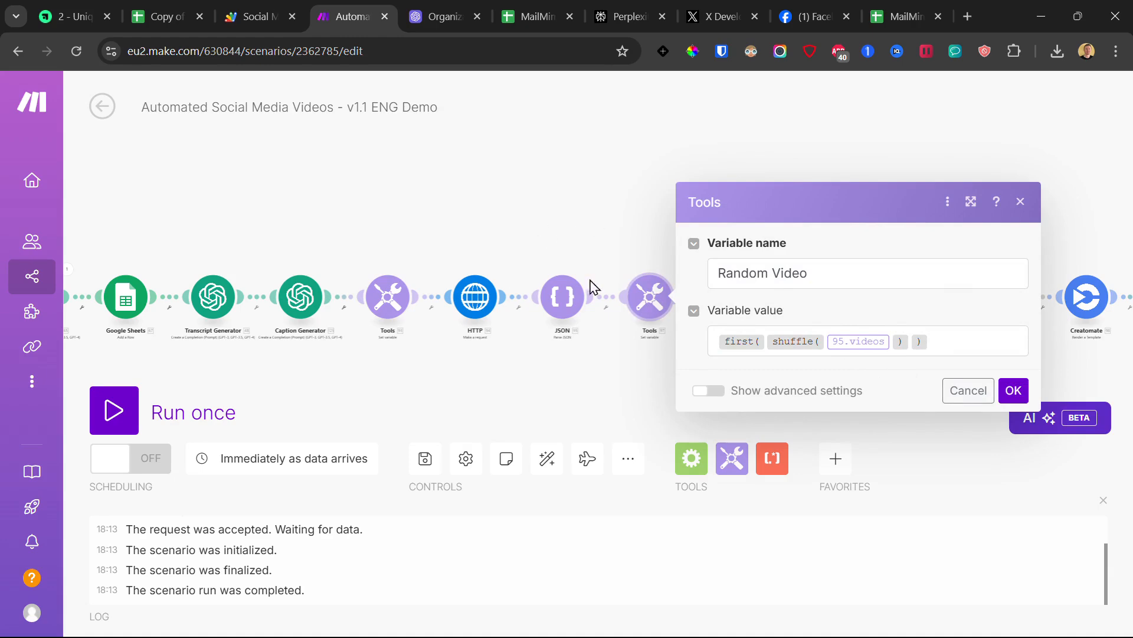
{"action": "scroll", "coordinate": [557, 345], "scroll_direction": "up", "scroll_amount": 2}
Step: Create a My ElevenLabs connection on the speech step using the API key from the course page
{"action": "left_click", "coordinate": [676, 224]}
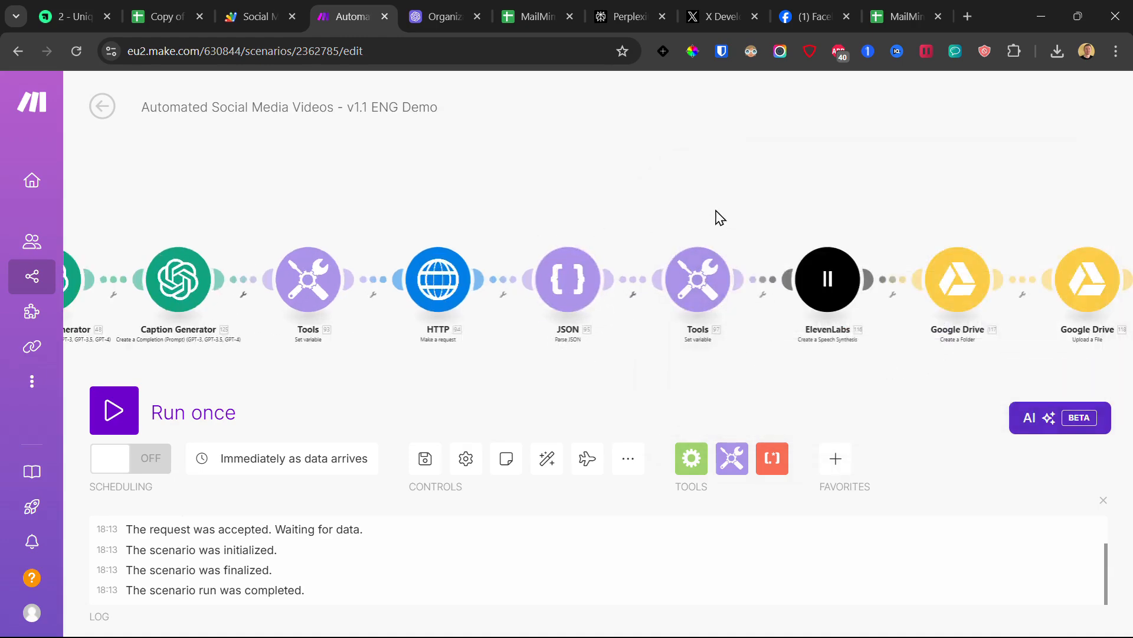
{"action": "left_click_drag", "start_coordinate": [716, 218], "coordinate": [380, 253]}
{"action": "left_click", "coordinate": [484, 289]}
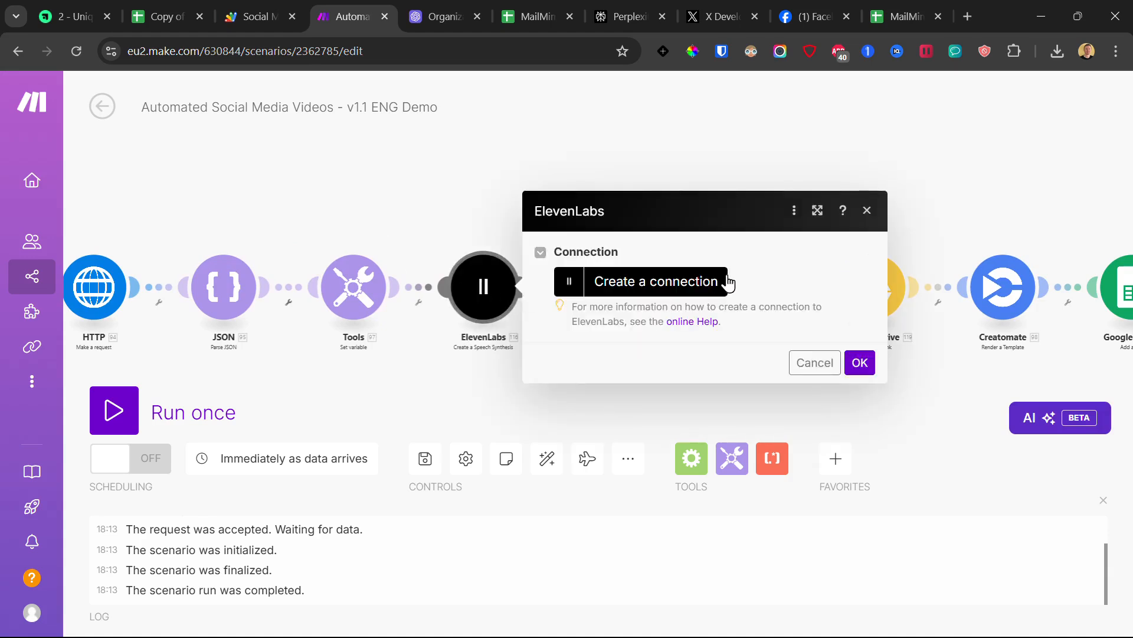
{"action": "left_click", "coordinate": [689, 283]}
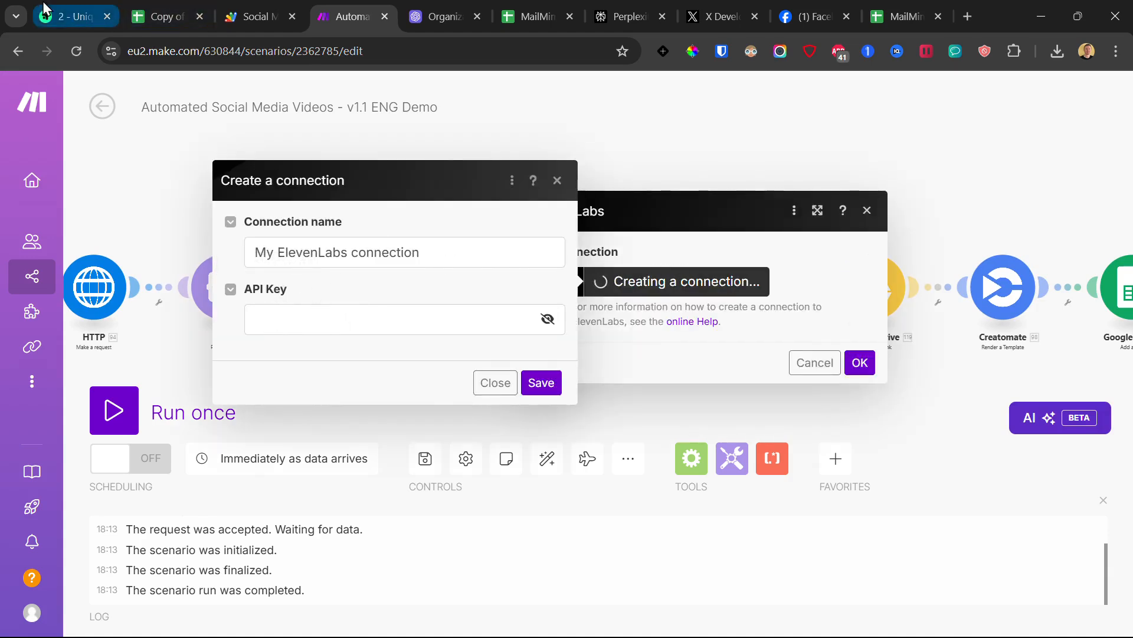
{"action": "left_click", "coordinate": [74, 17]}
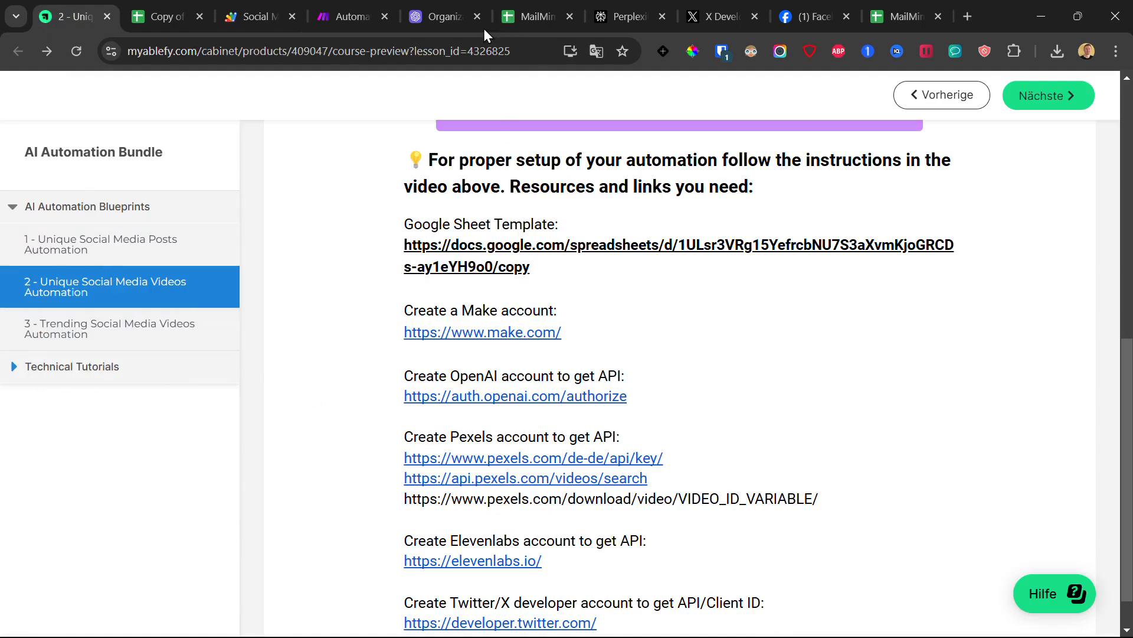
{"action": "left_click", "coordinate": [317, 8]}
{"action": "left_click", "coordinate": [334, 322]}
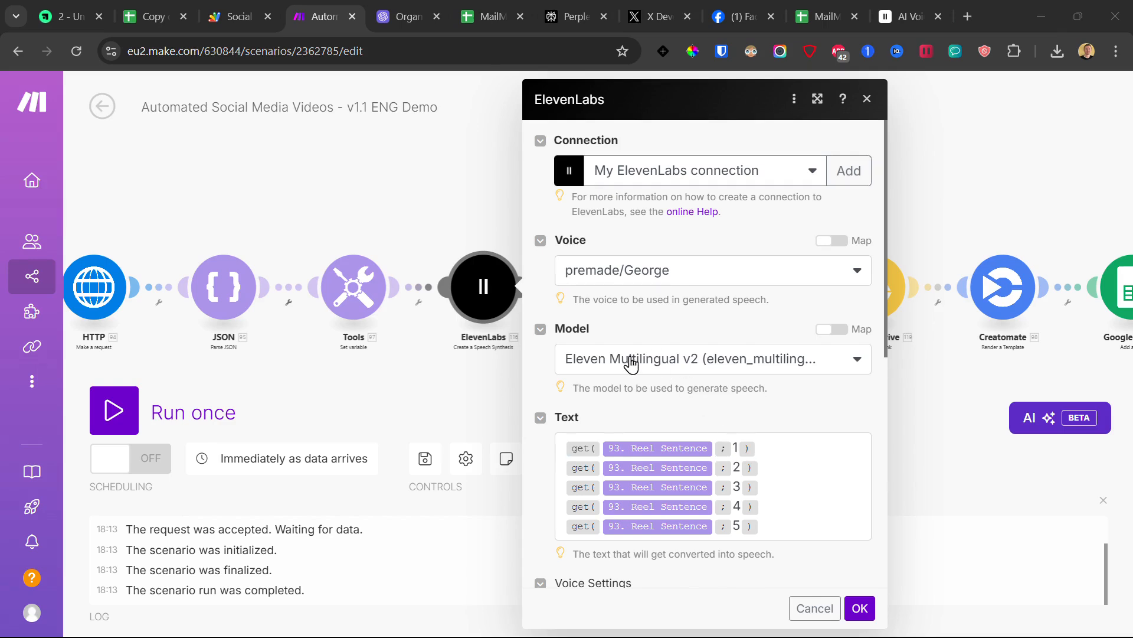
{"action": "scroll", "coordinate": [742, 434], "scroll_direction": "down", "scroll_amount": 3}
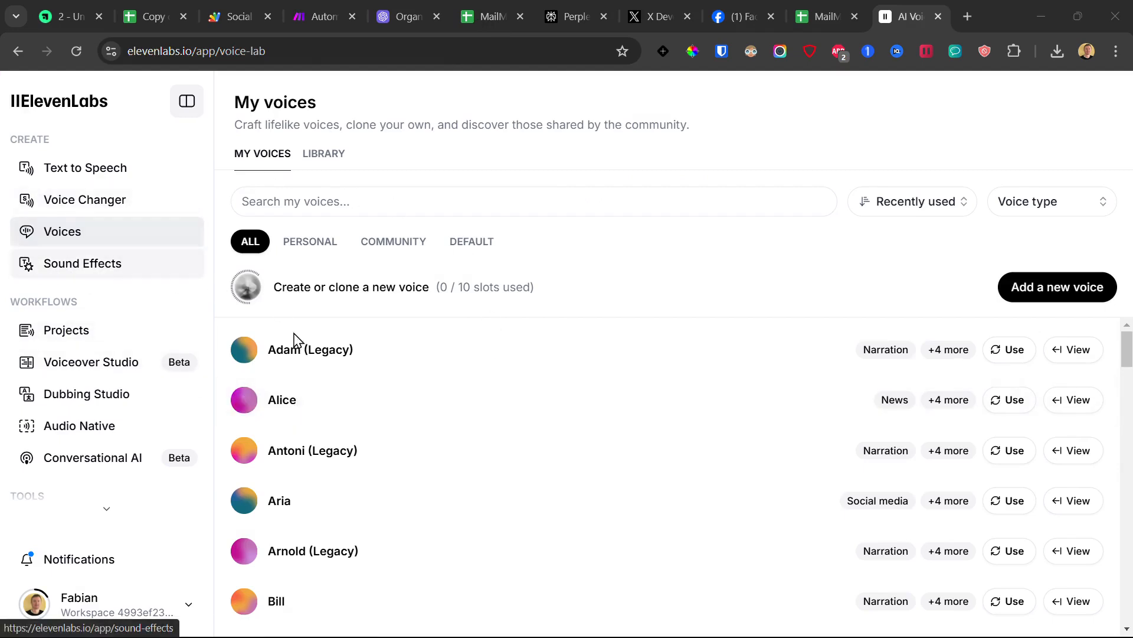
Step: Play the George voice preview in ElevenLabs and compare it with Make's Voice field
{"action": "scroll", "coordinate": [398, 418], "scroll_direction": "down", "scroll_amount": 10}
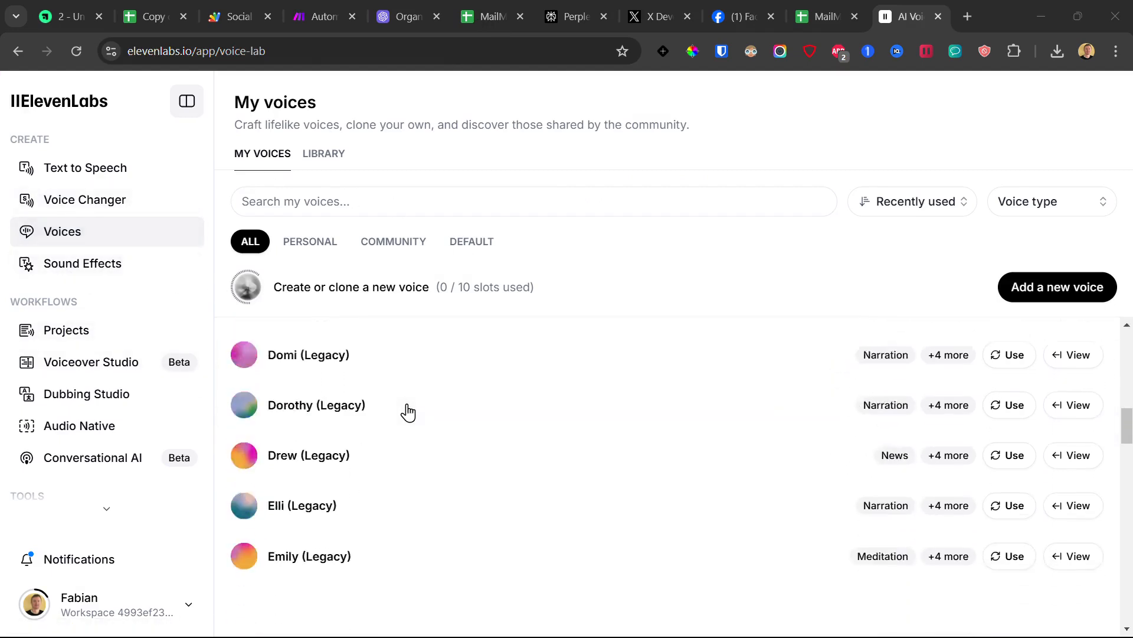
{"action": "scroll", "coordinate": [407, 412], "scroll_direction": "down", "scroll_amount": 5}
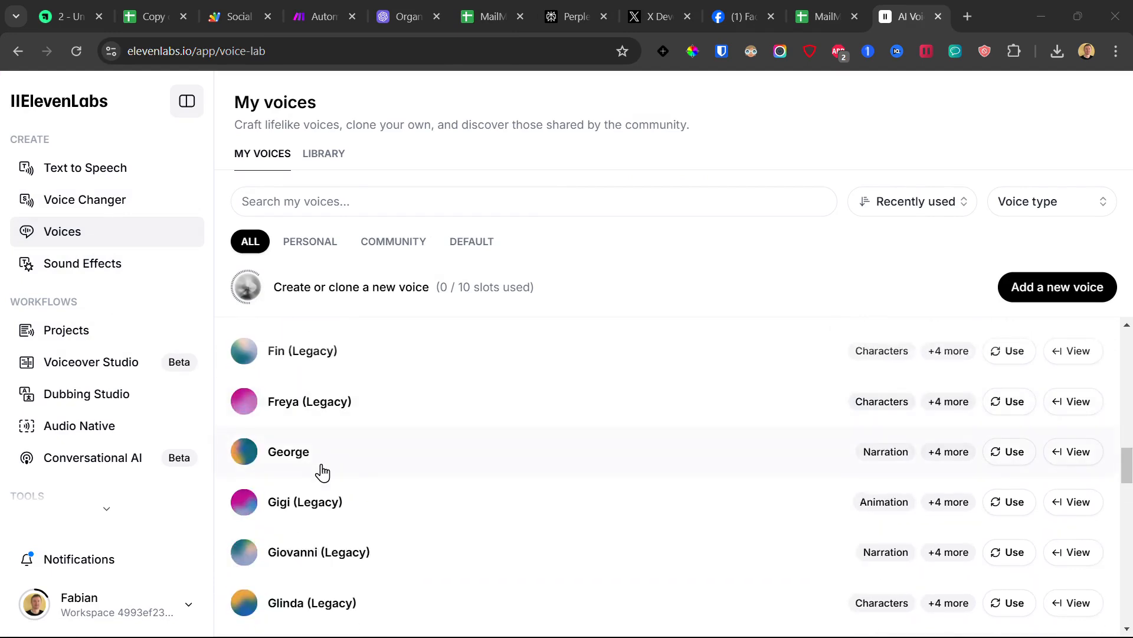
{"action": "left_click", "coordinate": [247, 458]}
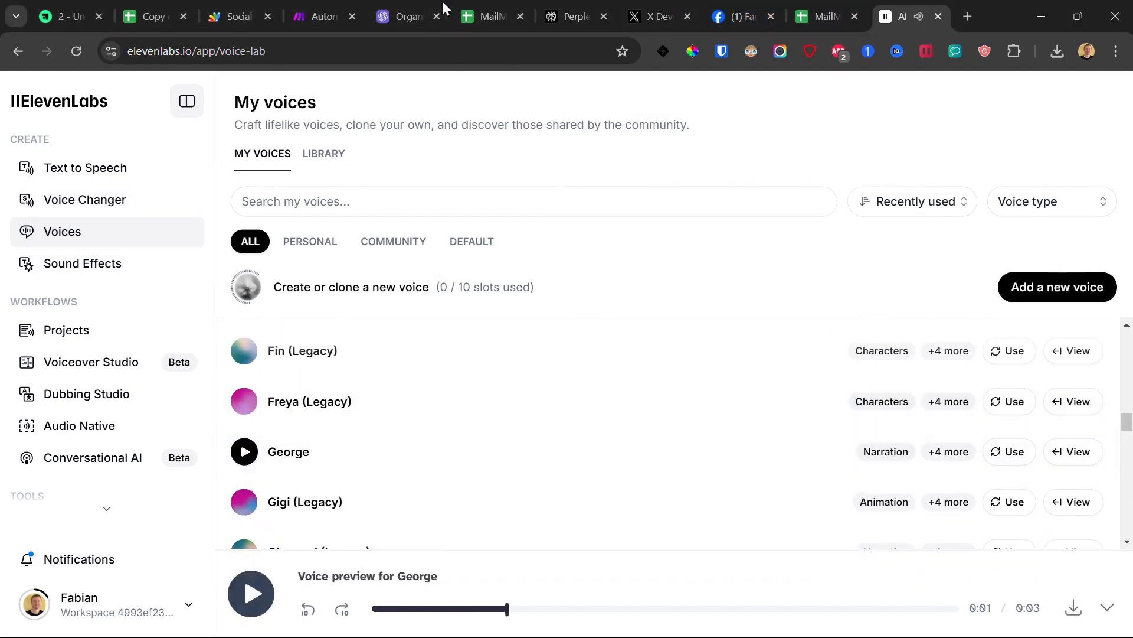
{"action": "left_click", "coordinate": [328, 15]}
{"action": "scroll", "coordinate": [602, 212], "scroll_direction": "up", "scroll_amount": 2}
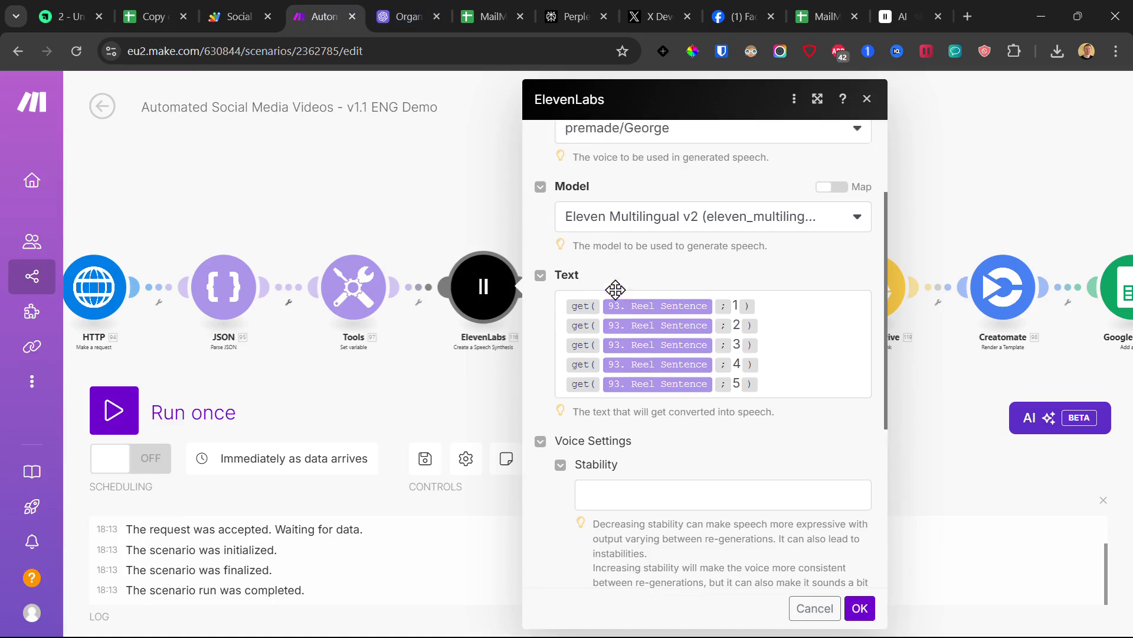
{"action": "left_click", "coordinate": [909, 16]}
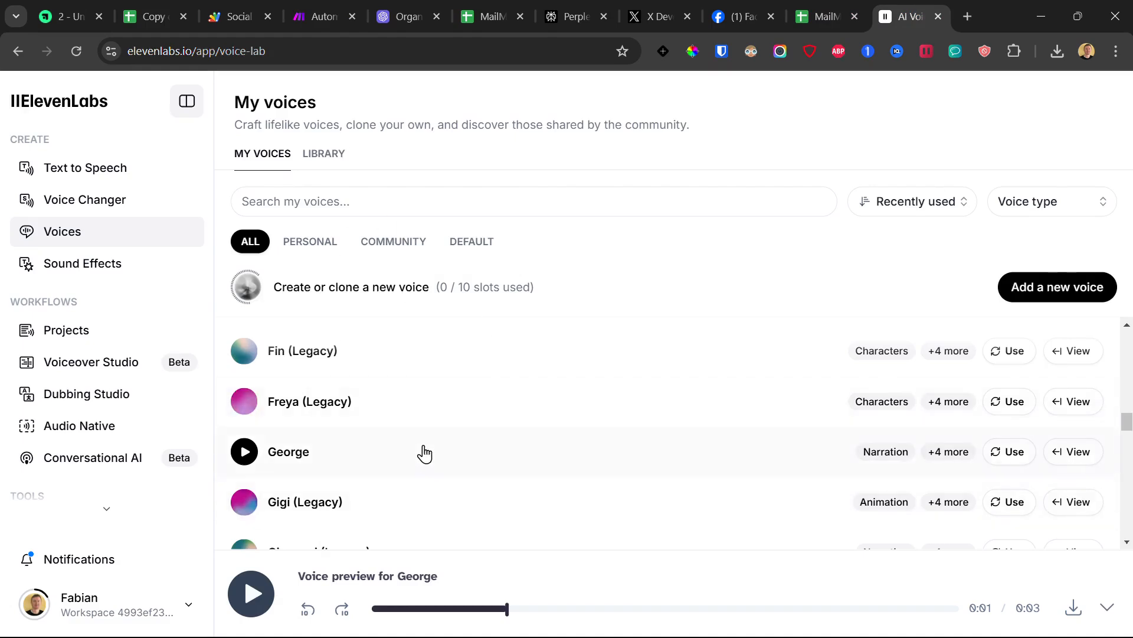
{"action": "scroll", "coordinate": [434, 472], "scroll_direction": "down", "scroll_amount": 4}
{"action": "scroll", "coordinate": [473, 514], "scroll_direction": "up", "scroll_amount": 4}
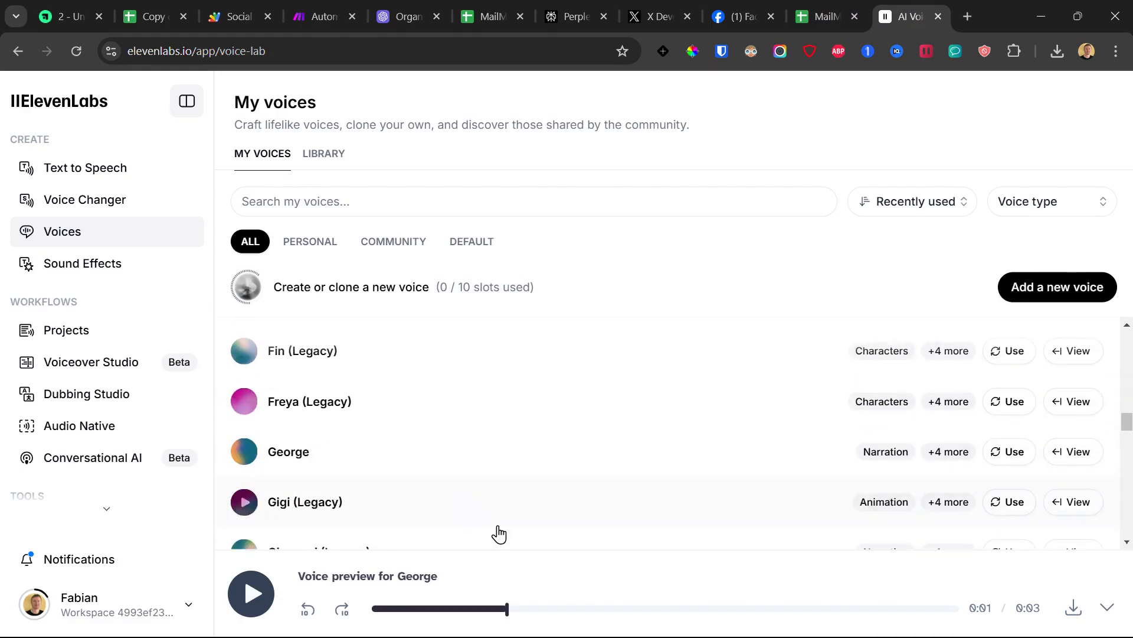
{"action": "left_click", "coordinate": [319, 13]}
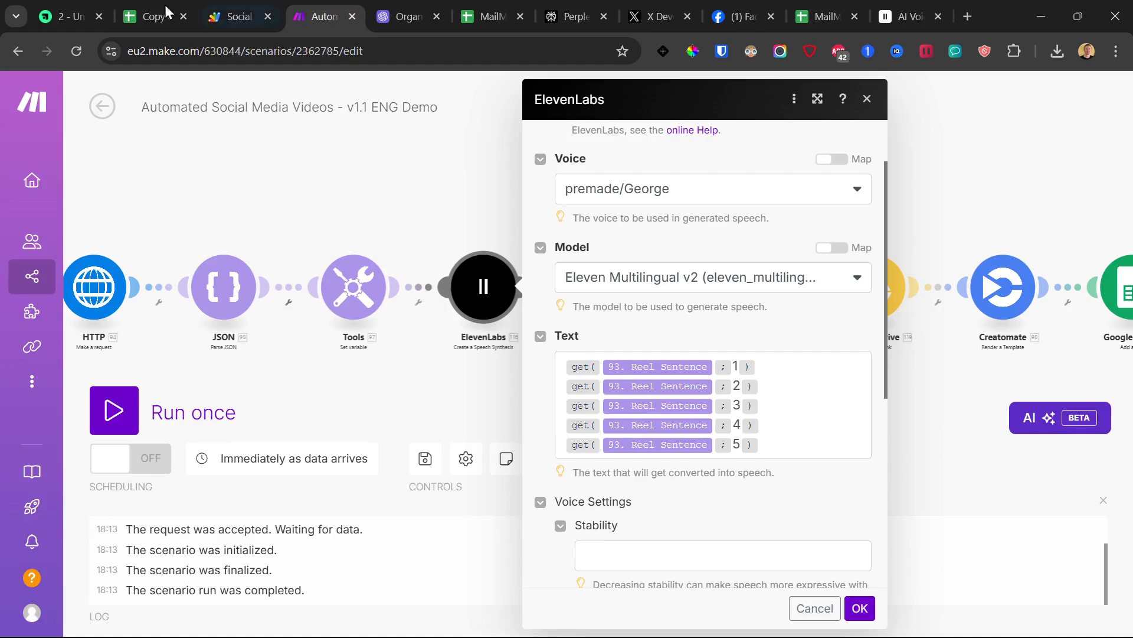
Step: Confirm the ElevenLabs step, then connect Create a Folder to Google Drive inside AI Projects
{"action": "scroll", "coordinate": [845, 538], "scroll_direction": "down", "scroll_amount": 5}
{"action": "left_click", "coordinate": [860, 608]}
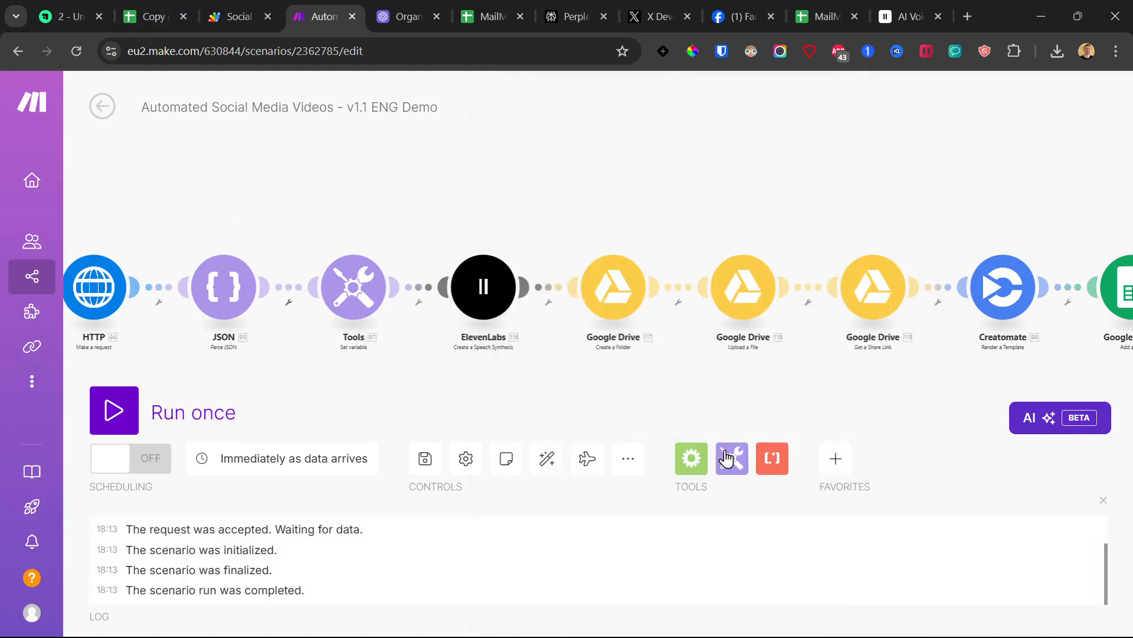
{"action": "left_click", "coordinate": [456, 300]}
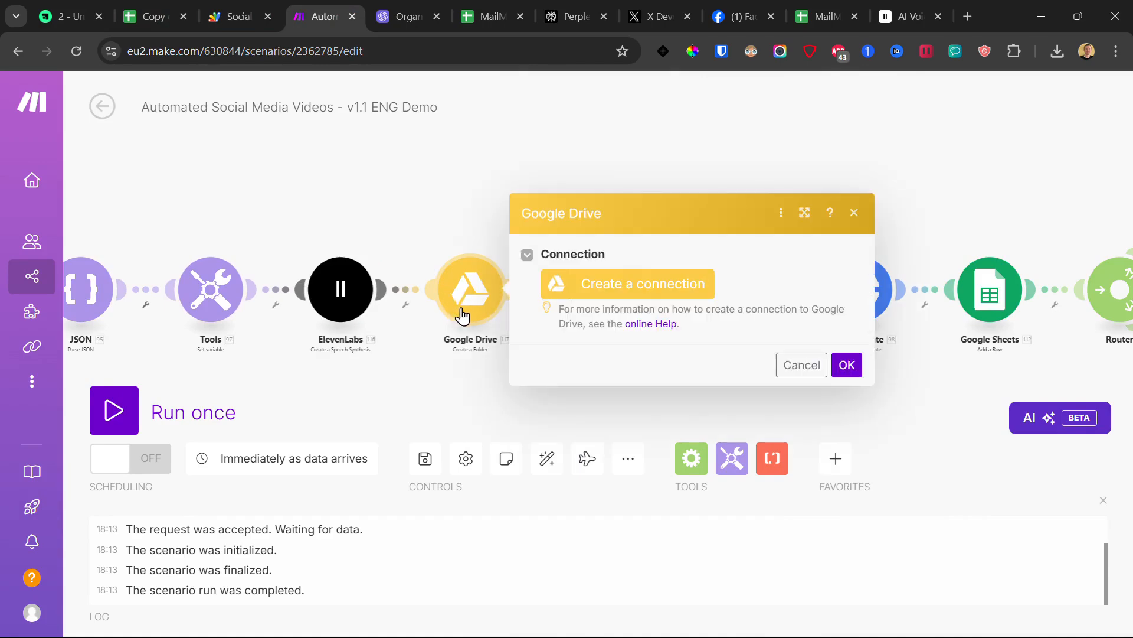
{"action": "left_click", "coordinate": [643, 290]}
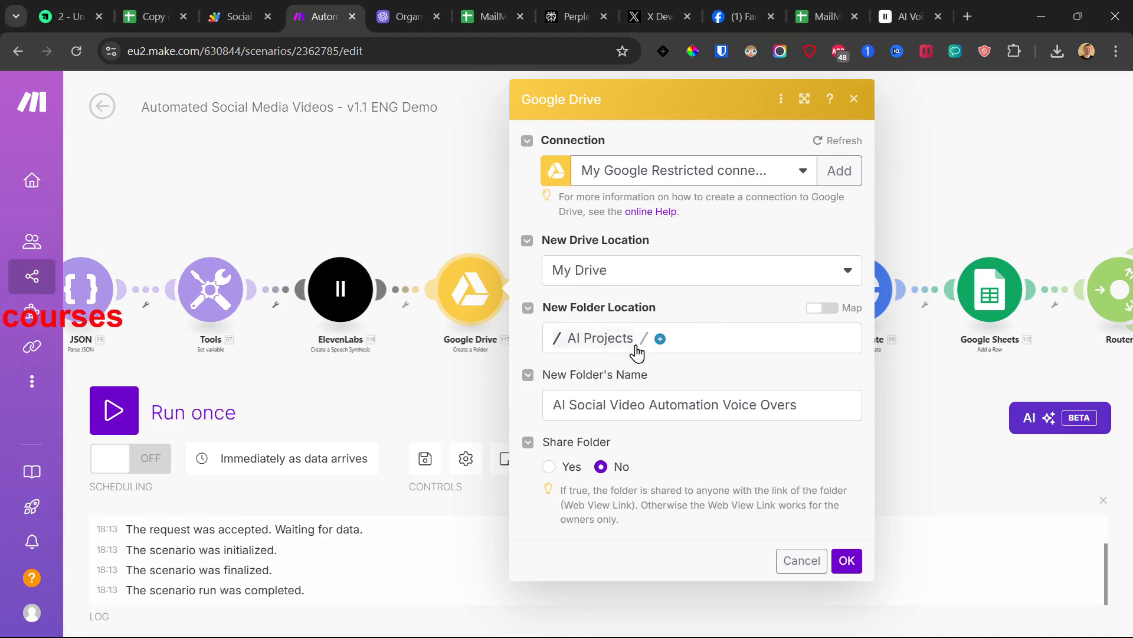
{"action": "left_click", "coordinate": [660, 340]}
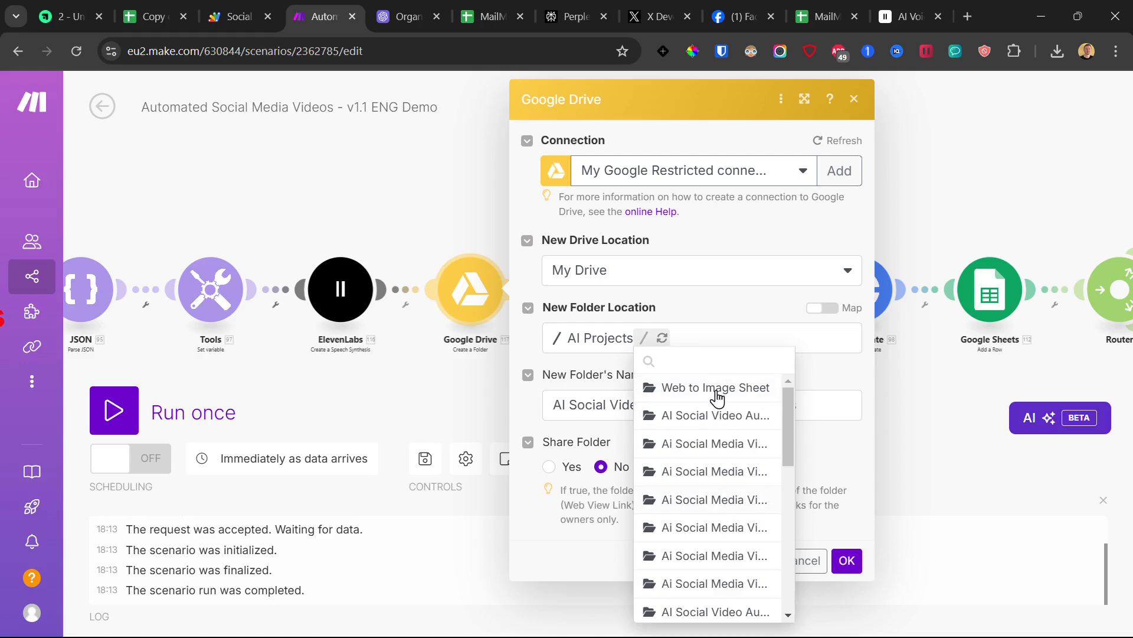
{"action": "left_click", "coordinate": [685, 313]}
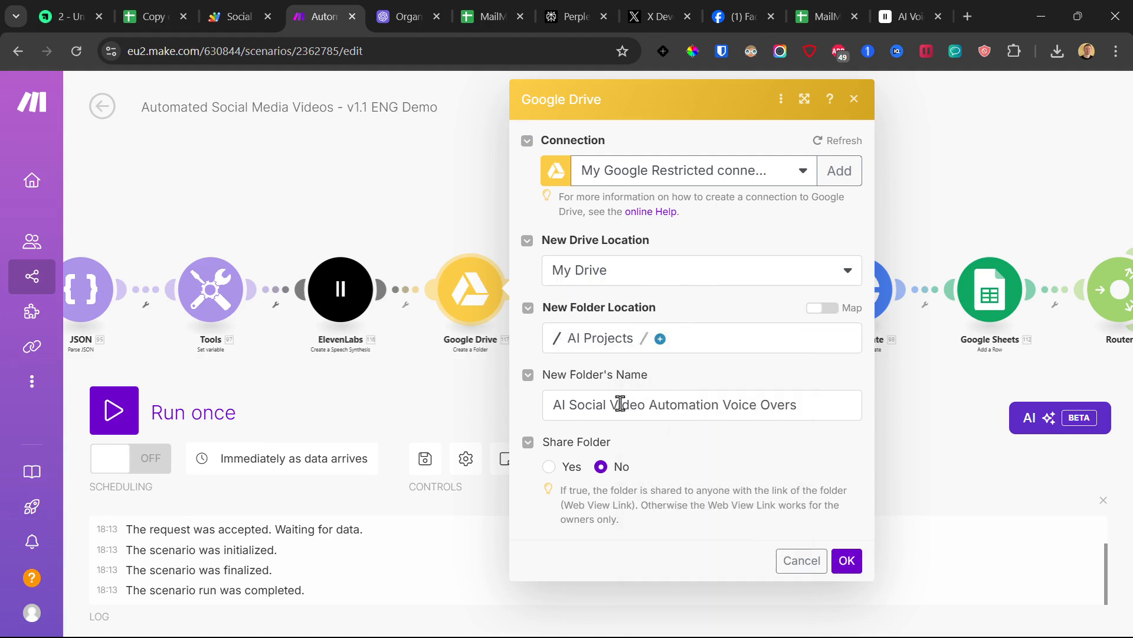
{"action": "triple_click", "coordinate": [667, 408]}
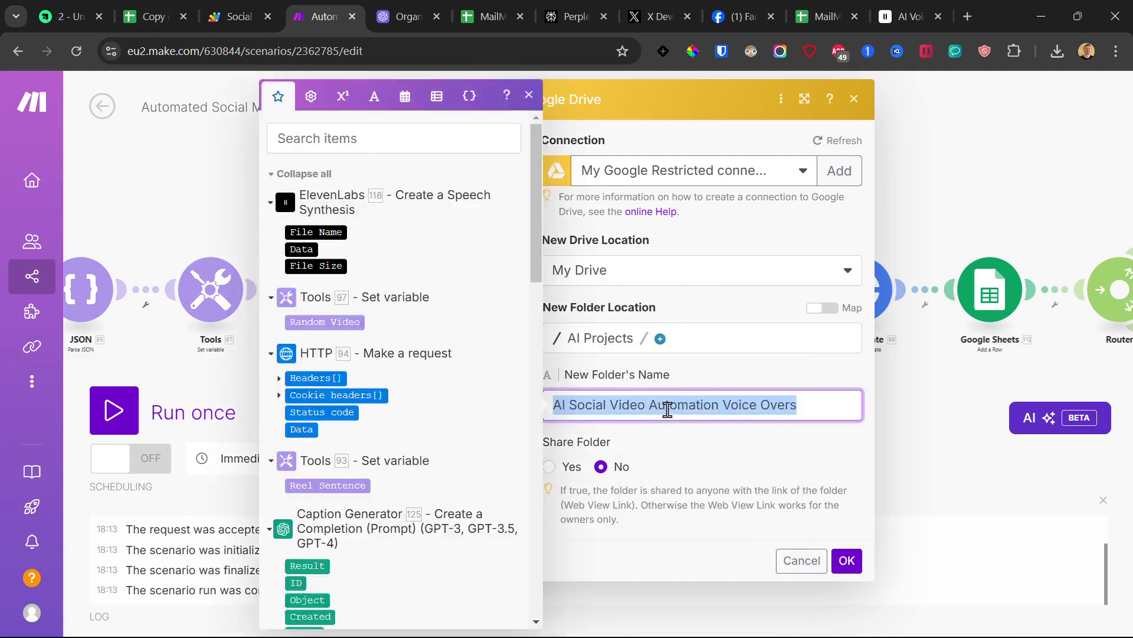
{"action": "left_click", "coordinate": [774, 377]}
{"action": "left_click", "coordinate": [847, 560]}
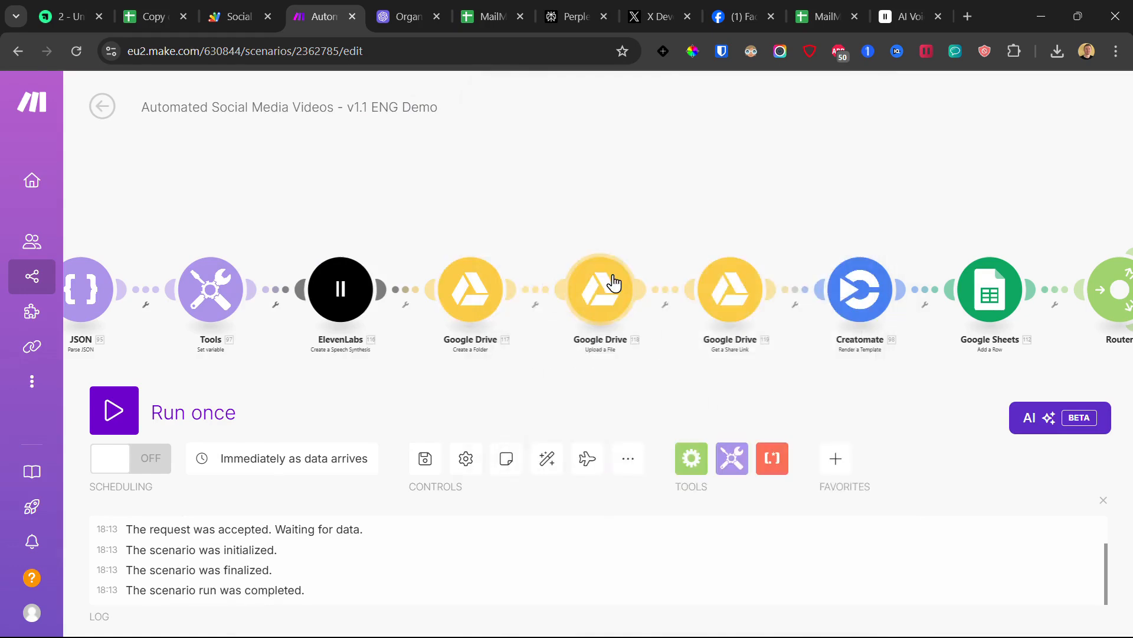
Step: Set My Google Restricted connection on the Upload a File and Get a Share Link steps
{"action": "left_click", "coordinate": [611, 287]}
{"action": "left_click", "coordinate": [758, 290]}
{"action": "left_click", "coordinate": [772, 323]}
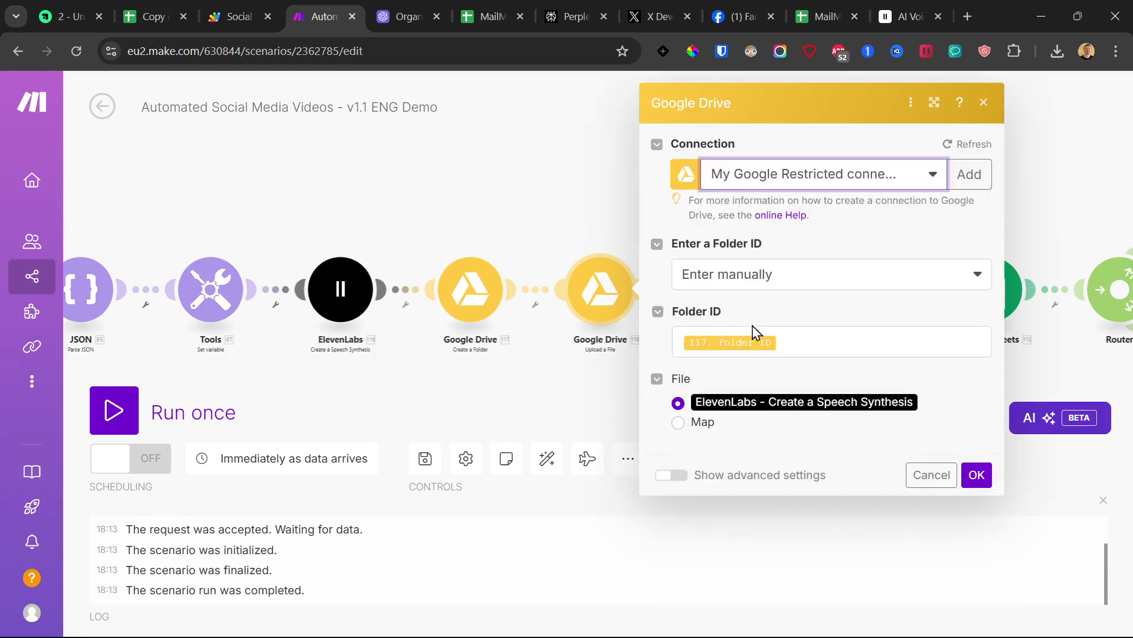
{"action": "left_click", "coordinate": [977, 475]}
{"action": "left_click", "coordinate": [728, 301]}
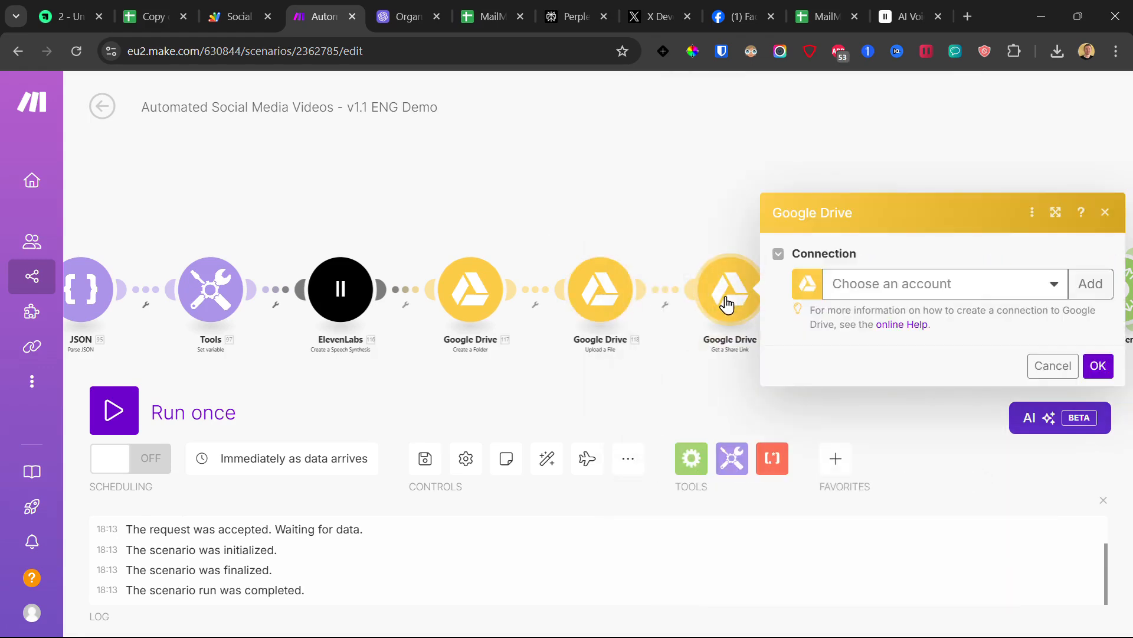
{"action": "left_click", "coordinate": [930, 302]}
{"action": "left_click", "coordinate": [901, 313]}
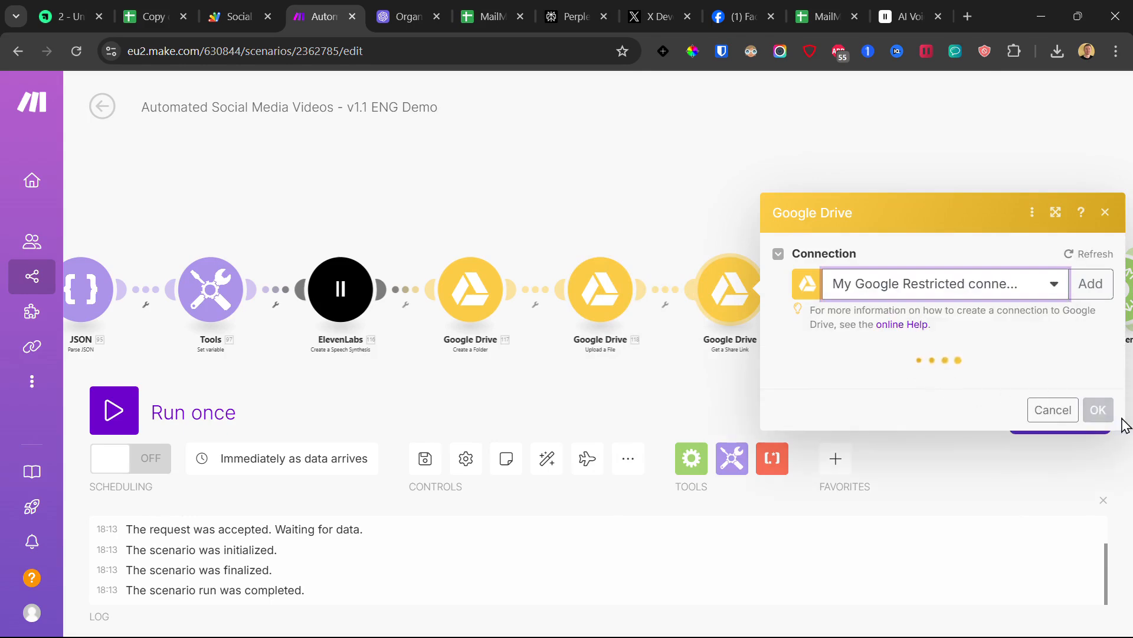
{"action": "scroll", "coordinate": [989, 359], "scroll_direction": "down", "scroll_amount": 2}
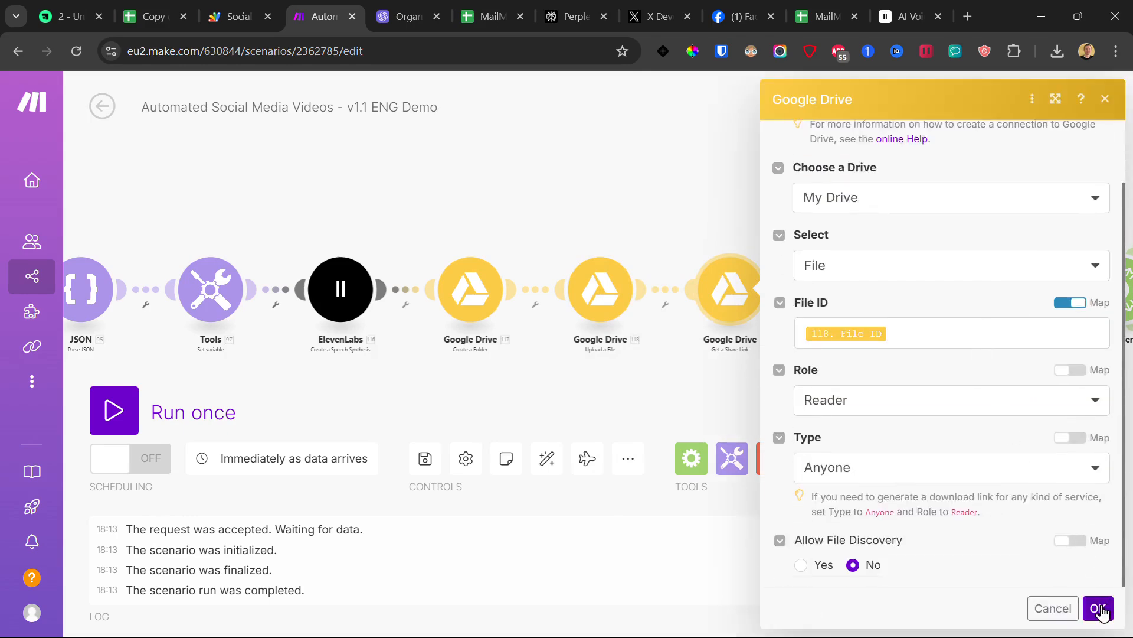
{"action": "left_click", "coordinate": [1099, 608]}
{"action": "scroll", "coordinate": [688, 236], "scroll_direction": "right", "scroll_amount": 5}
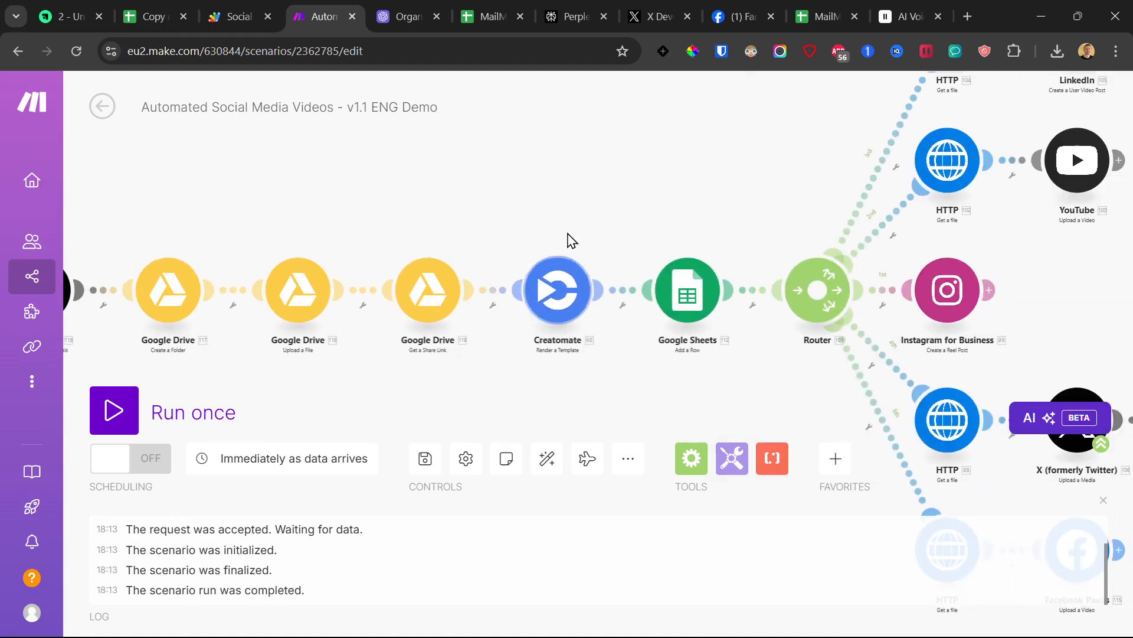
{"action": "left_click", "coordinate": [569, 278]}
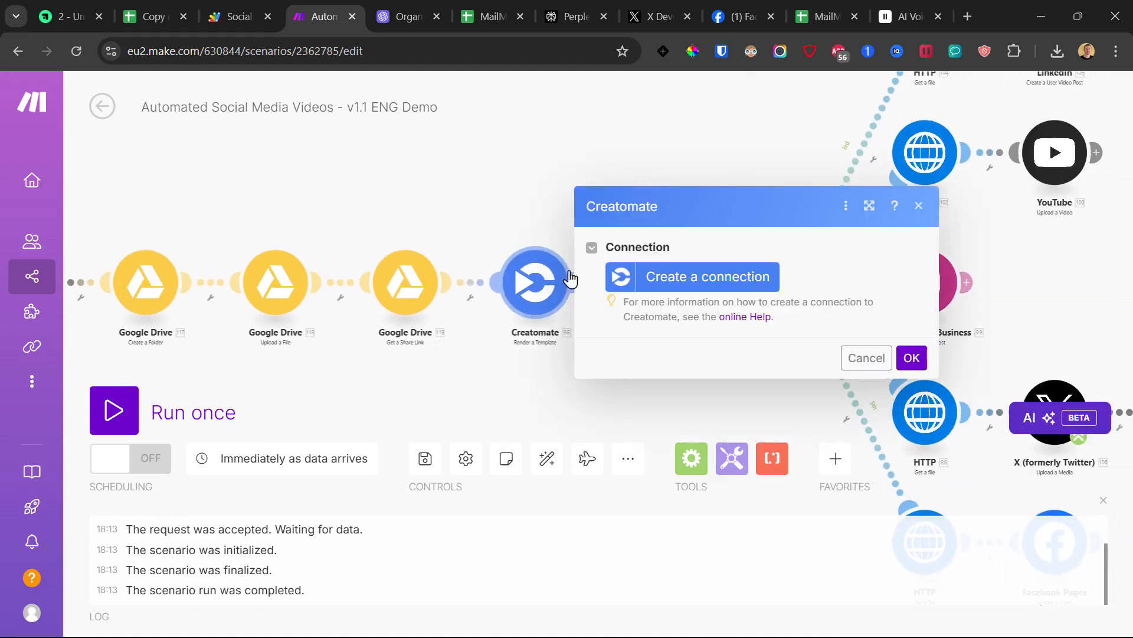
Step: Create My Creatomate connection using the API key from the course page
{"action": "left_click", "coordinate": [716, 282]}
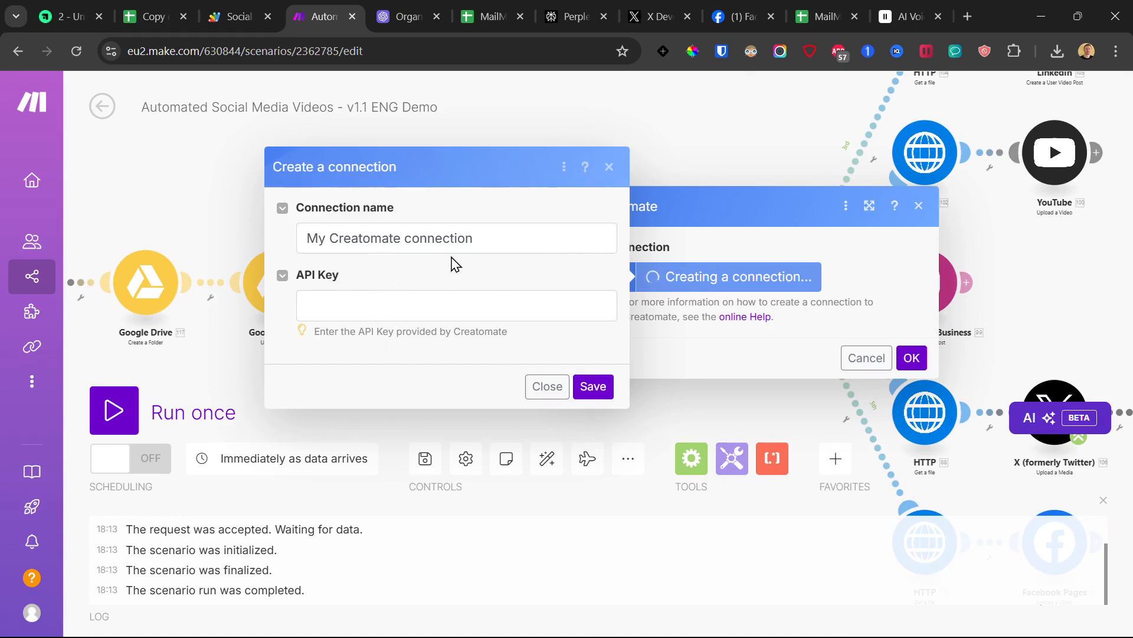
{"action": "left_click", "coordinate": [408, 313]}
{"action": "left_click", "coordinate": [77, 16]}
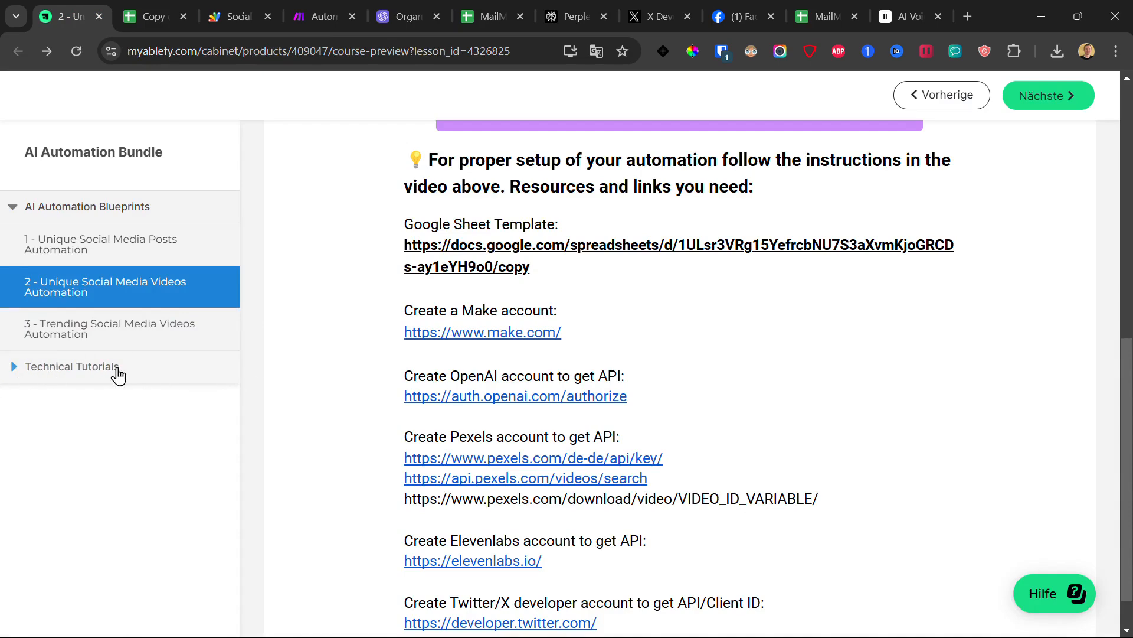
{"action": "left_click", "coordinate": [335, 8]}
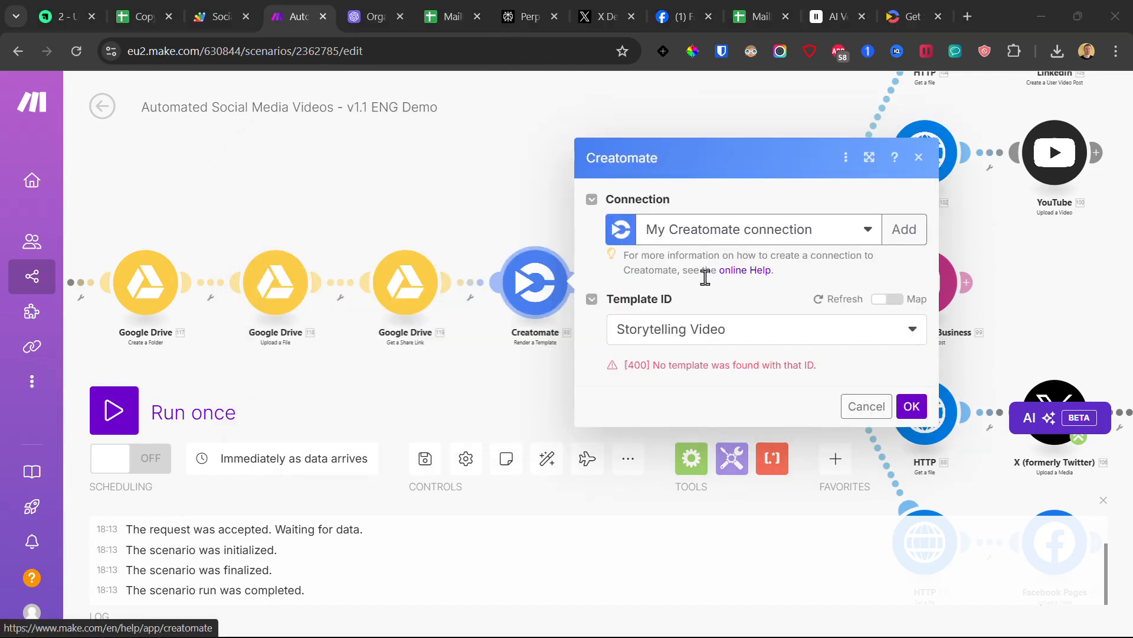
Step: Choose the Storytelling Video template, then close Creatomate's Project Settings
{"action": "left_click", "coordinate": [682, 340]}
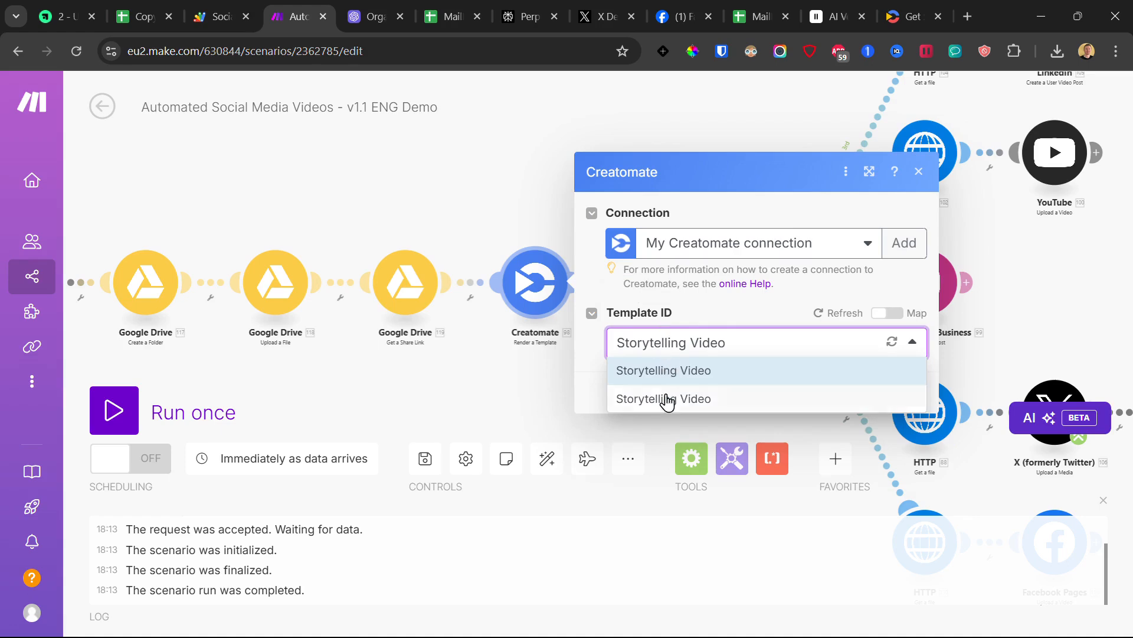
{"action": "left_click", "coordinate": [666, 399]}
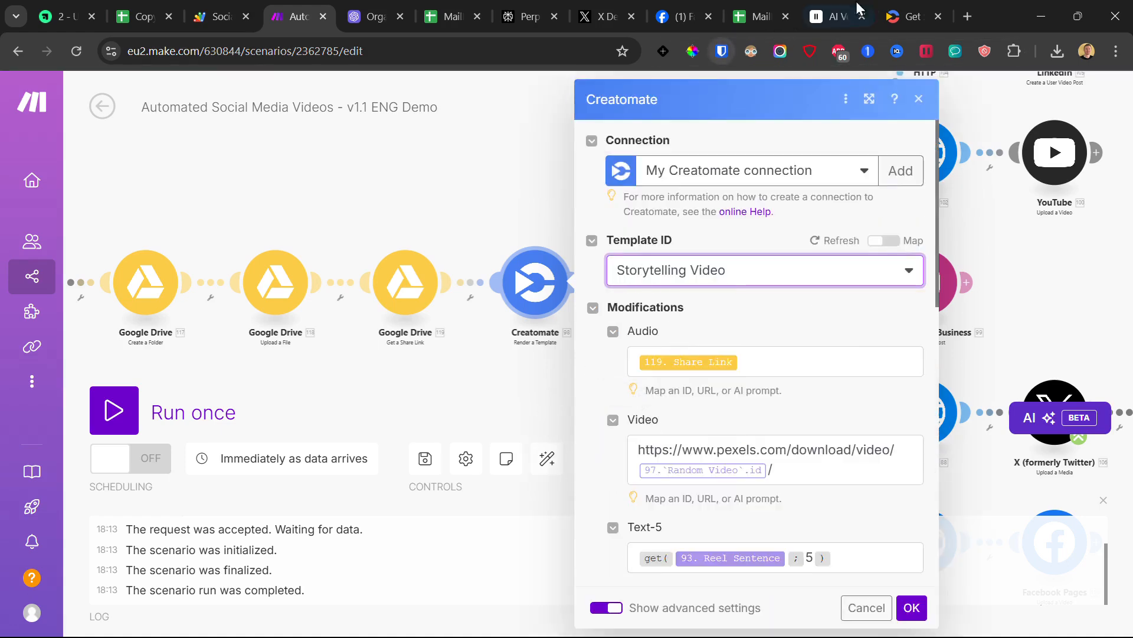
{"action": "left_click", "coordinate": [894, 10]}
{"action": "left_click", "coordinate": [767, 93]}
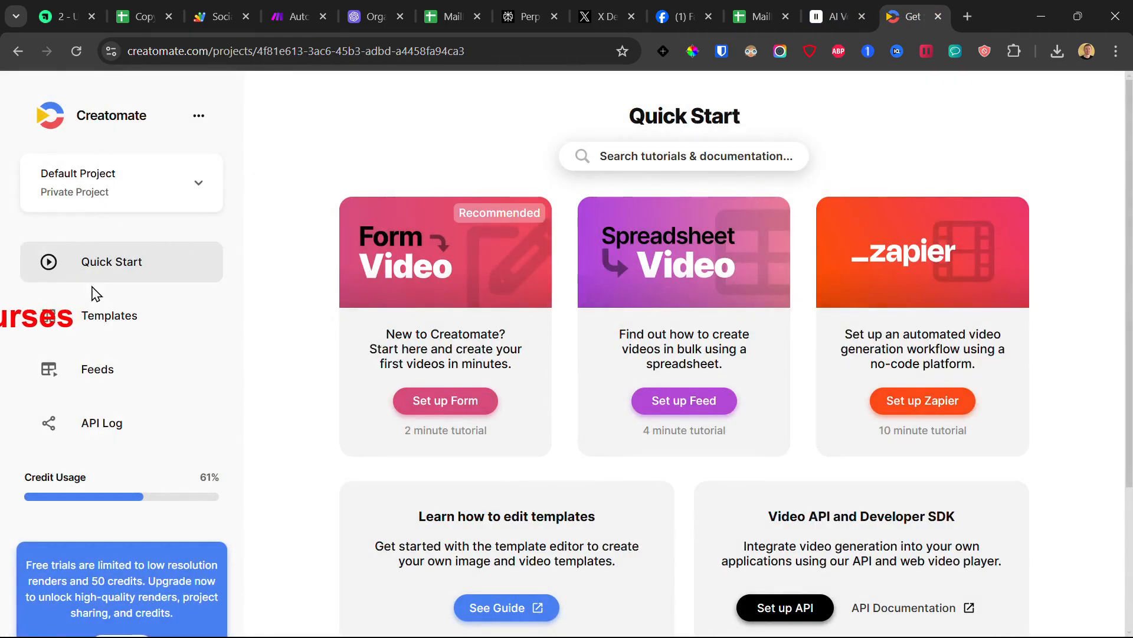
Step: Create a 9:16 Creatomate template from the Storytelling Video example, then return to the course page
{"action": "left_click", "coordinate": [111, 323]}
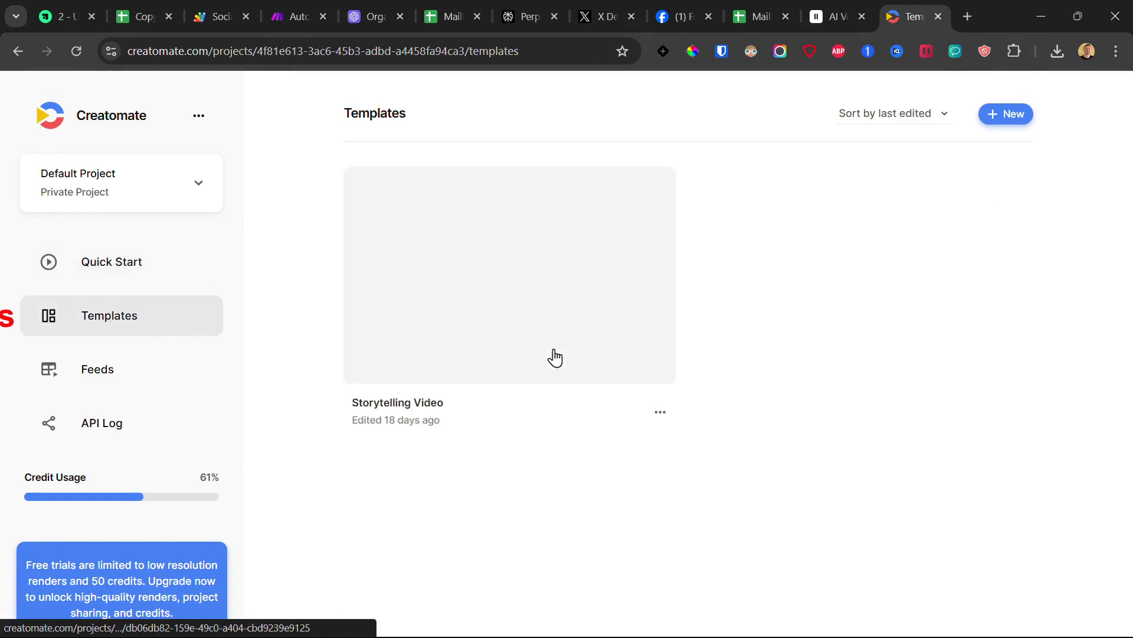
{"action": "left_click", "coordinate": [1011, 116]}
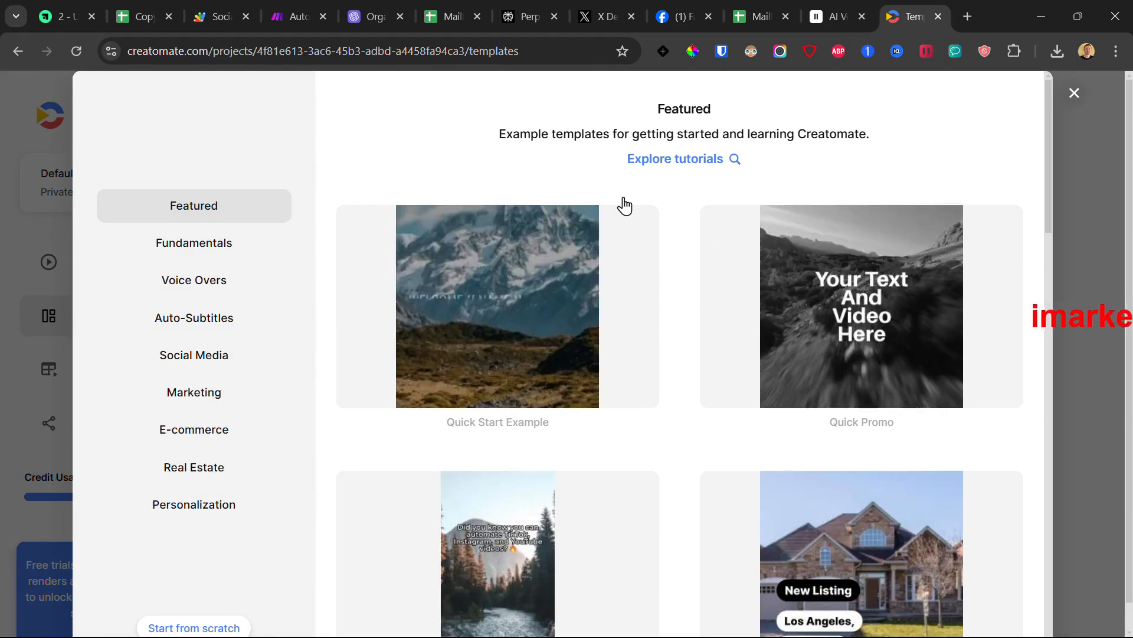
{"action": "scroll", "coordinate": [400, 329], "scroll_direction": "down", "scroll_amount": 3}
{"action": "left_click", "coordinate": [506, 405]}
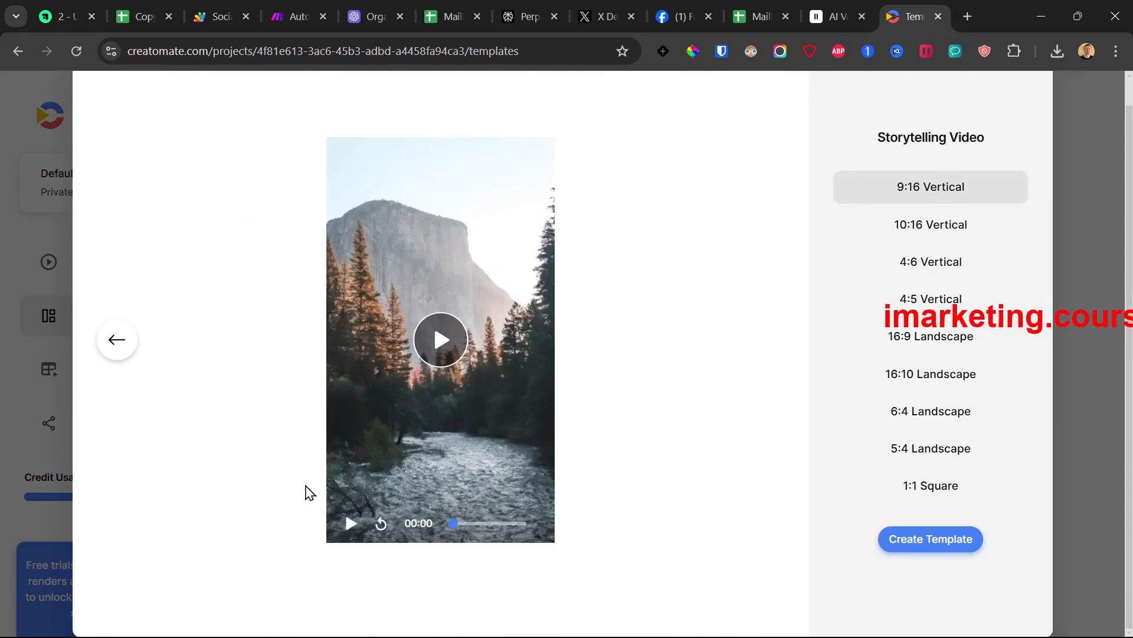
{"action": "left_click", "coordinate": [928, 542]}
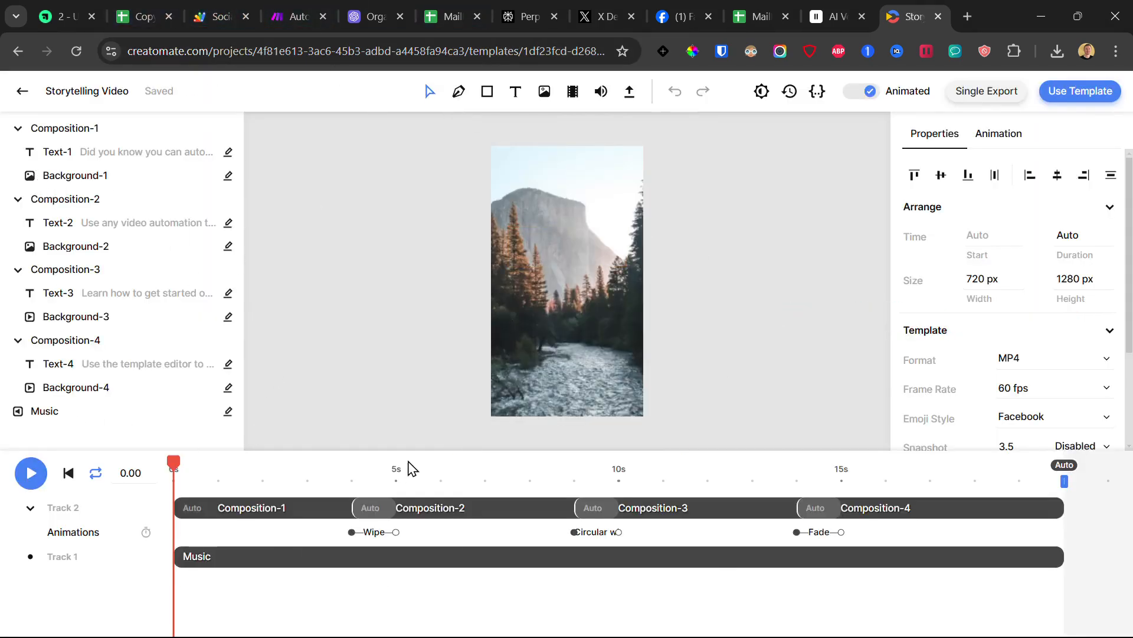
{"action": "left_click", "coordinate": [69, 8]}
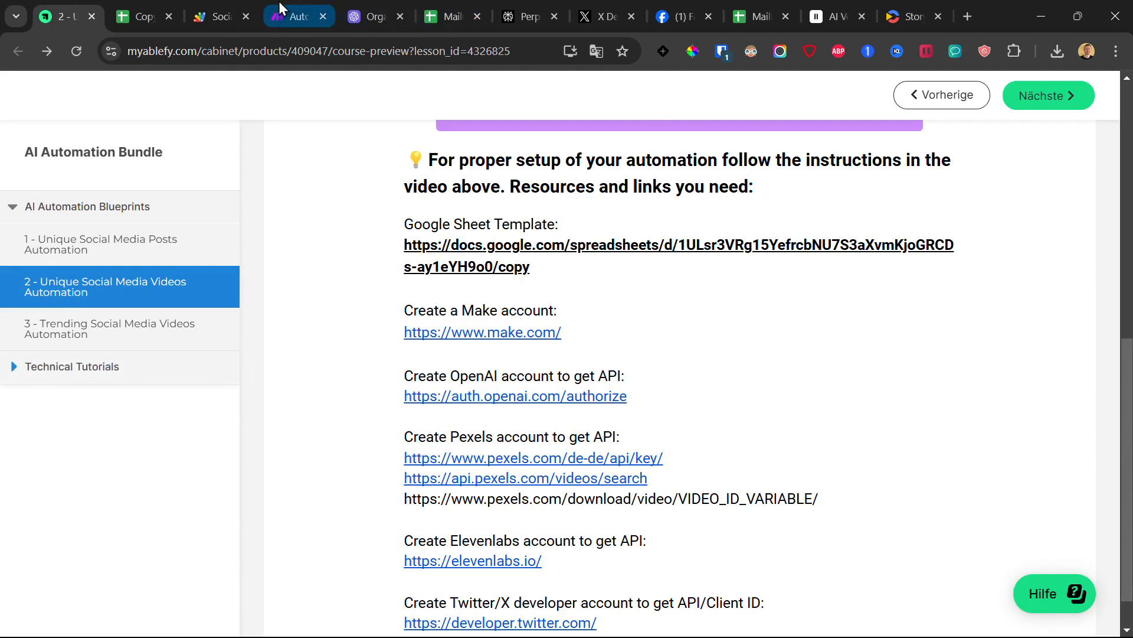
Step: Keep Storytelling Video as the Creatomate module's template and confirm
{"action": "left_click", "coordinate": [298, 12]}
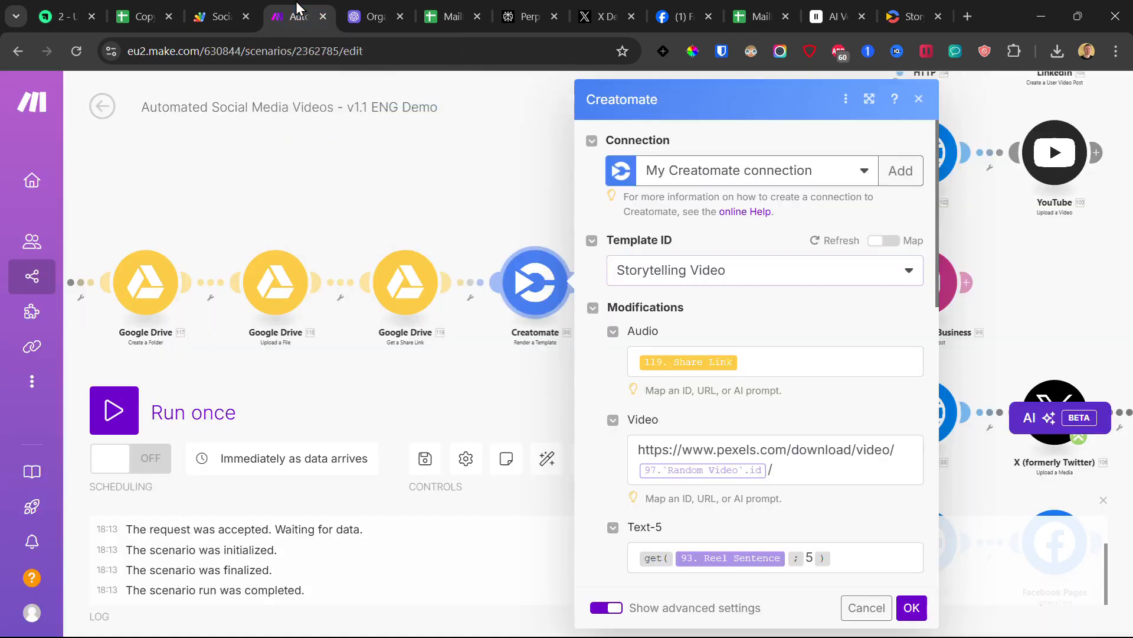
{"action": "left_click", "coordinate": [723, 274]}
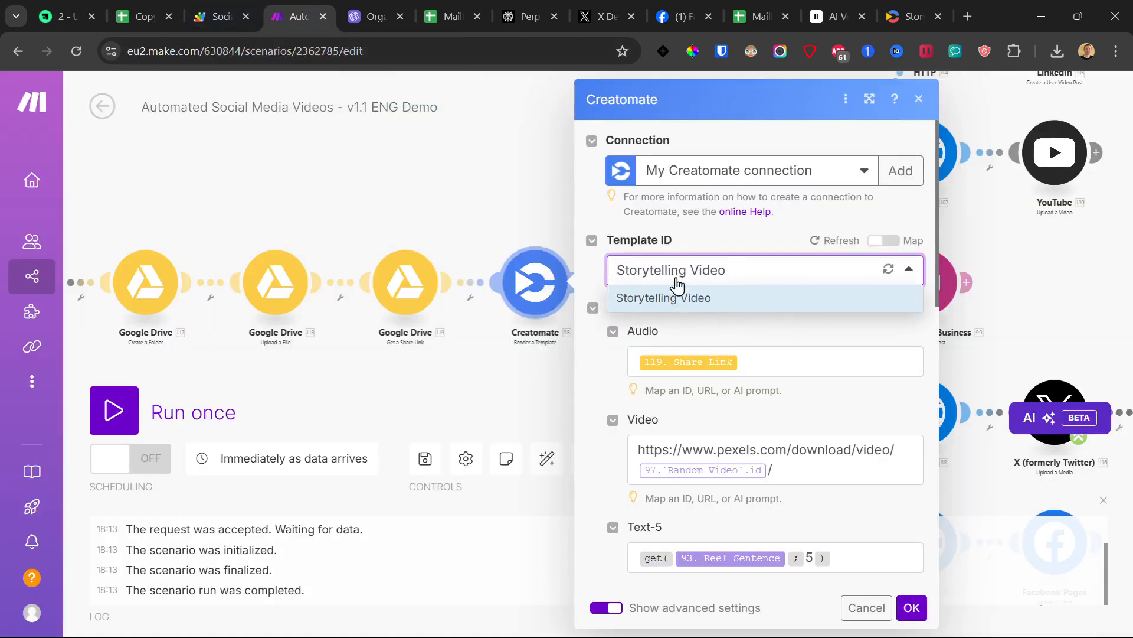
{"action": "left_click", "coordinate": [727, 242]}
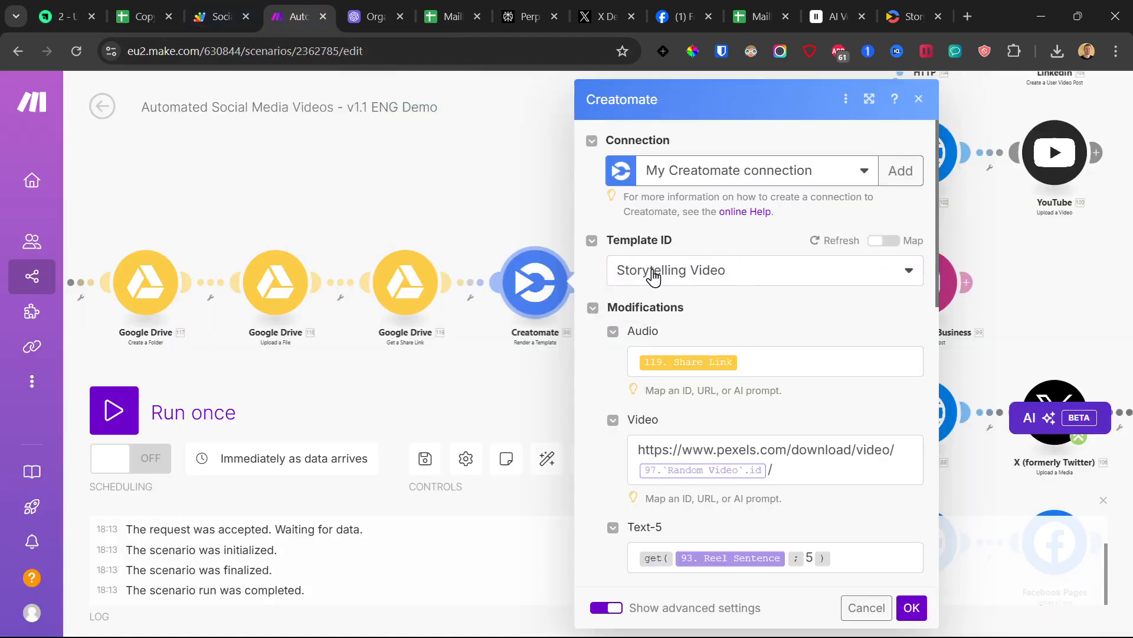
{"action": "scroll", "coordinate": [639, 342], "scroll_direction": "down", "scroll_amount": 3}
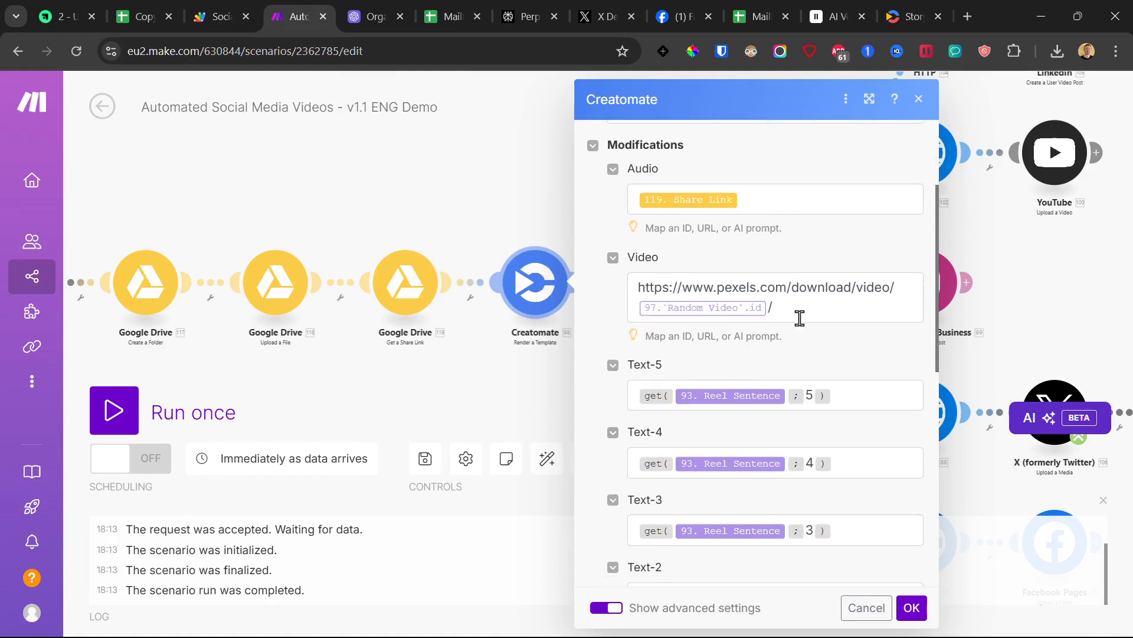
{"action": "scroll", "coordinate": [800, 317], "scroll_direction": "down", "scroll_amount": 8}
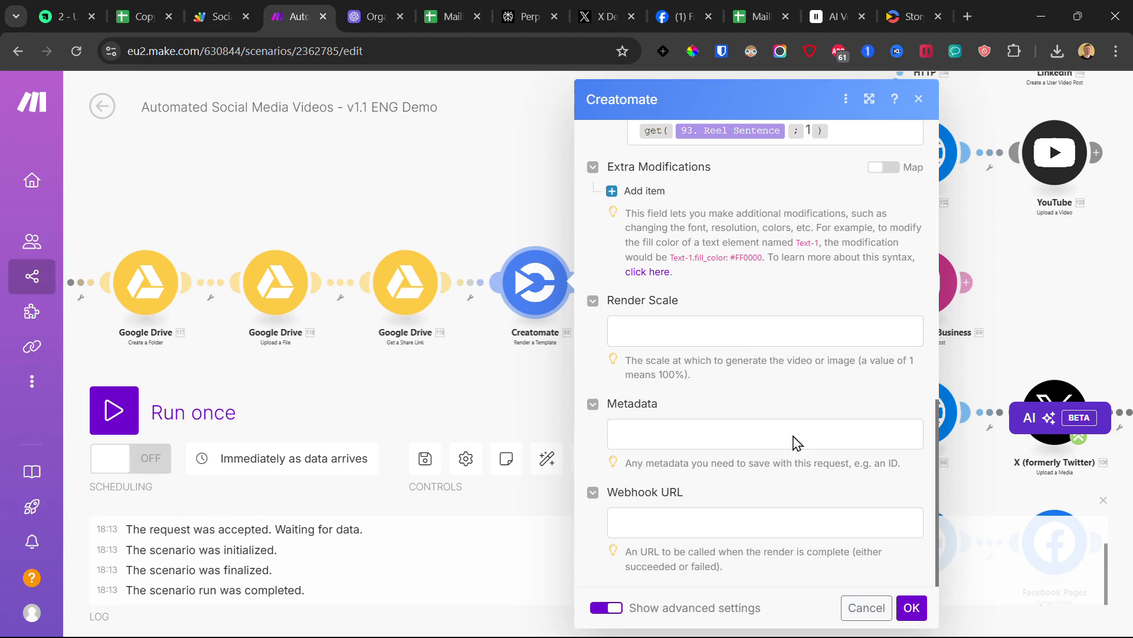
{"action": "left_click", "coordinate": [912, 607]}
Step: Set the Google Sheets row module to the Google connection, then view the whole scenario
{"action": "left_click", "coordinate": [670, 282]}
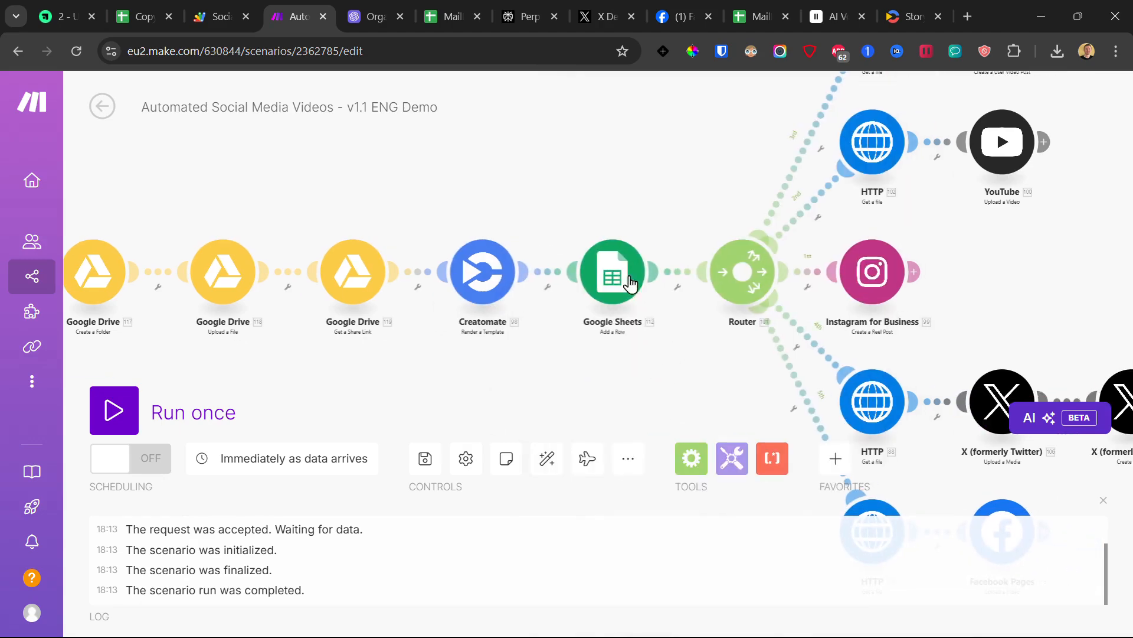
{"action": "left_click", "coordinate": [755, 262]}
{"action": "left_click", "coordinate": [765, 299]}
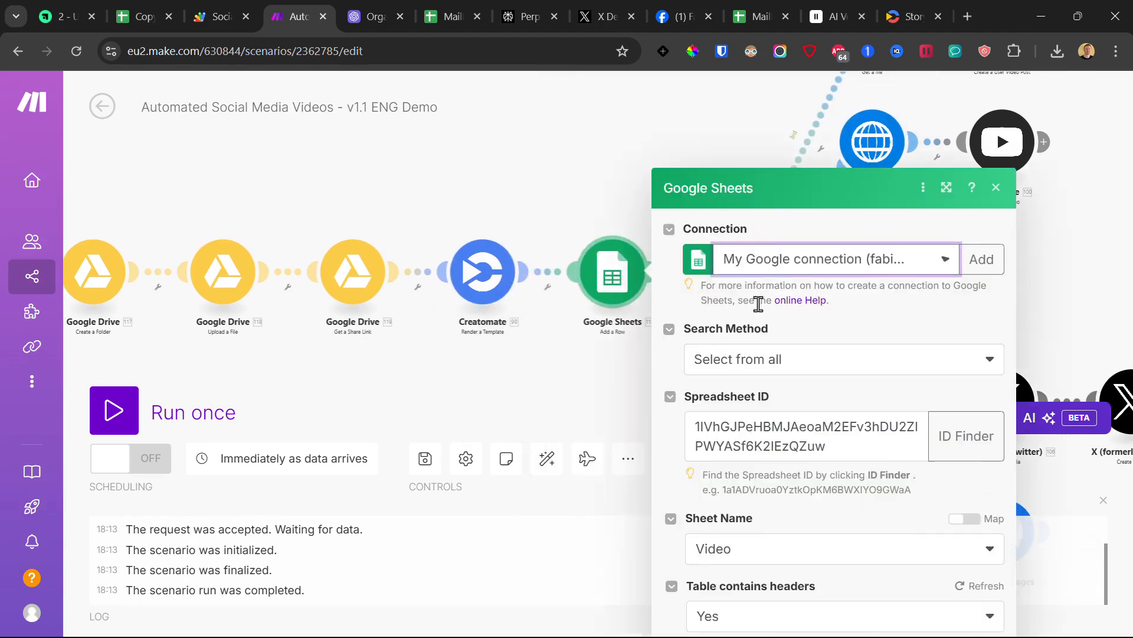
{"action": "scroll", "coordinate": [791, 357], "scroll_direction": "down", "scroll_amount": 3}
{"action": "scroll", "coordinate": [792, 356], "scroll_direction": "down", "scroll_amount": 6}
{"action": "scroll", "coordinate": [812, 356], "scroll_direction": "up", "scroll_amount": 4}
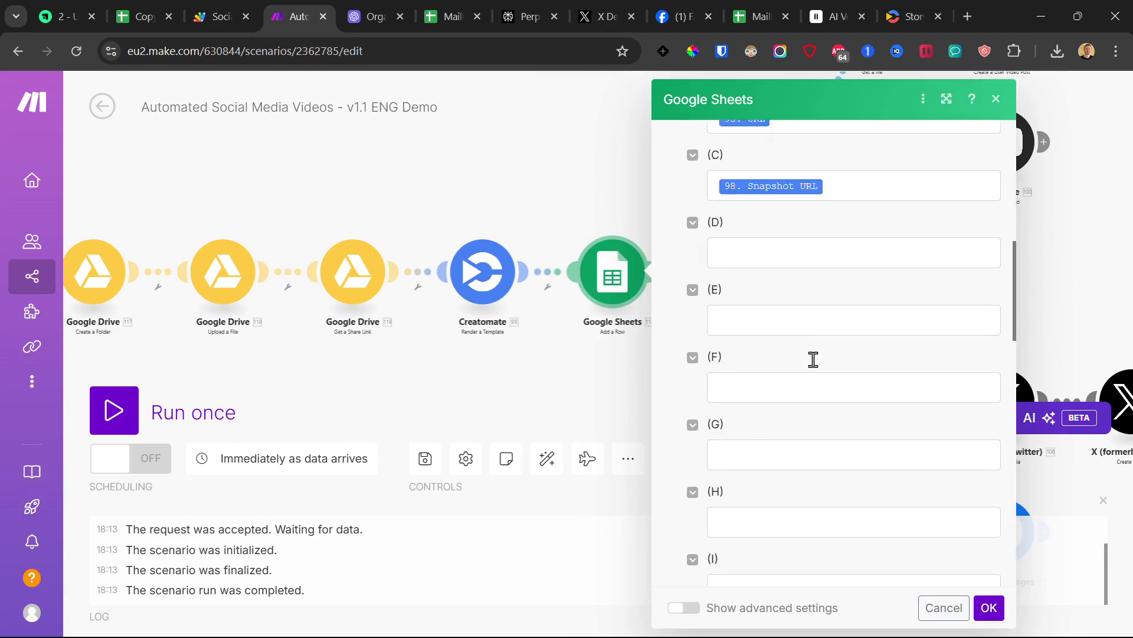
{"action": "left_click", "coordinate": [989, 607]}
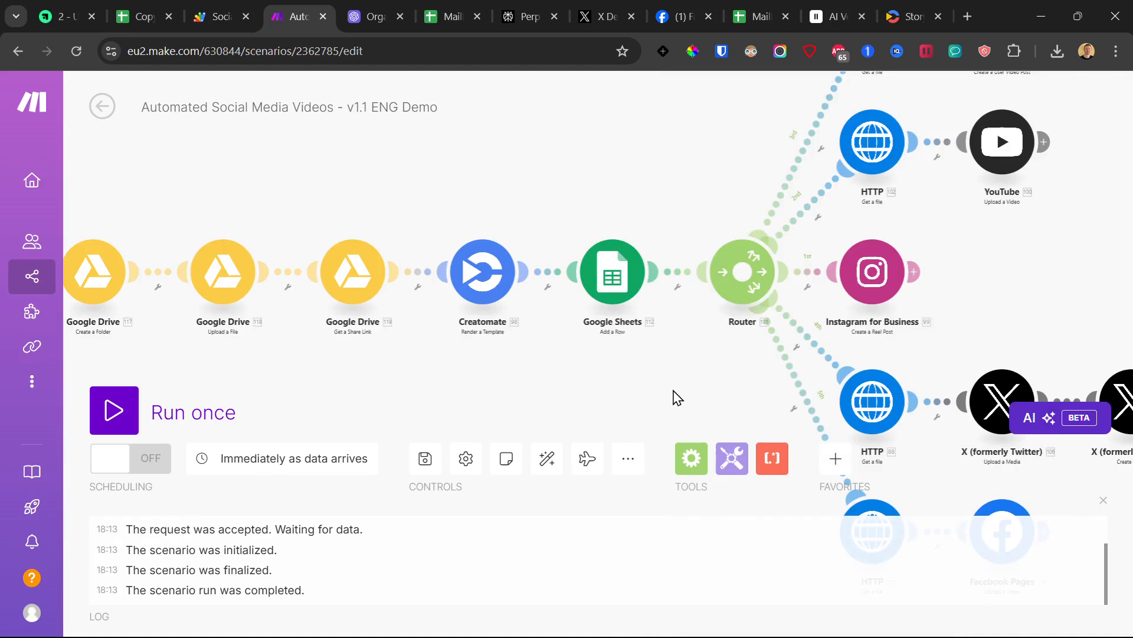
{"action": "left_click_drag", "start_coordinate": [673, 397], "coordinate": [496, 374]}
{"action": "scroll", "coordinate": [499, 376], "scroll_direction": "down", "scroll_amount": 3}
{"action": "scroll", "coordinate": [466, 236], "scroll_direction": "up", "scroll_amount": 3}
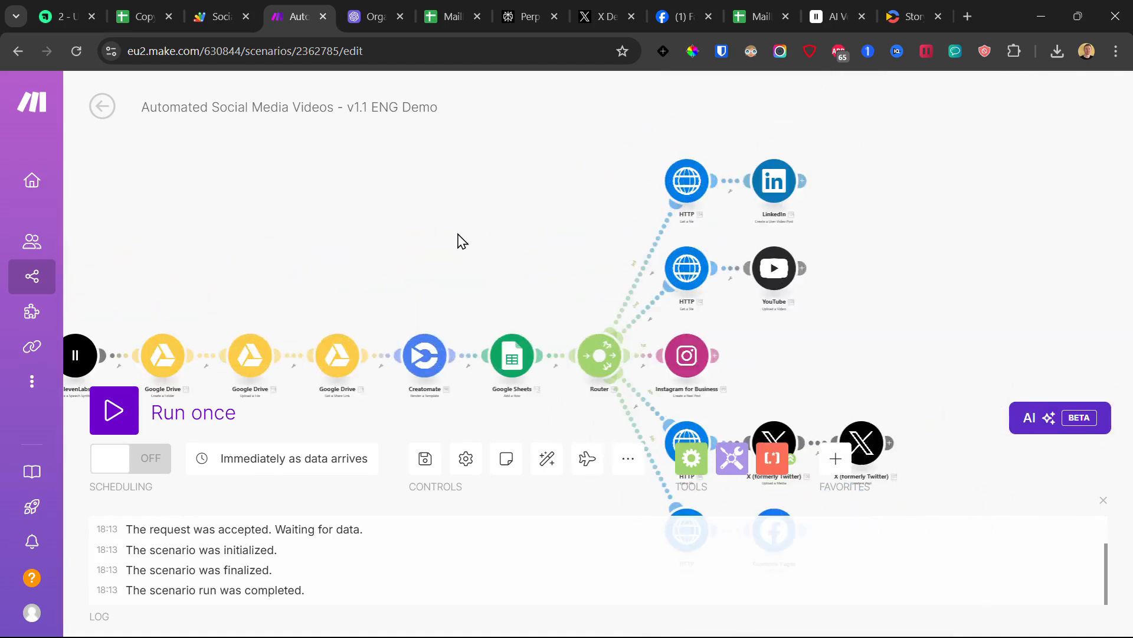
{"action": "scroll", "coordinate": [525, 216], "scroll_direction": "down", "scroll_amount": 2}
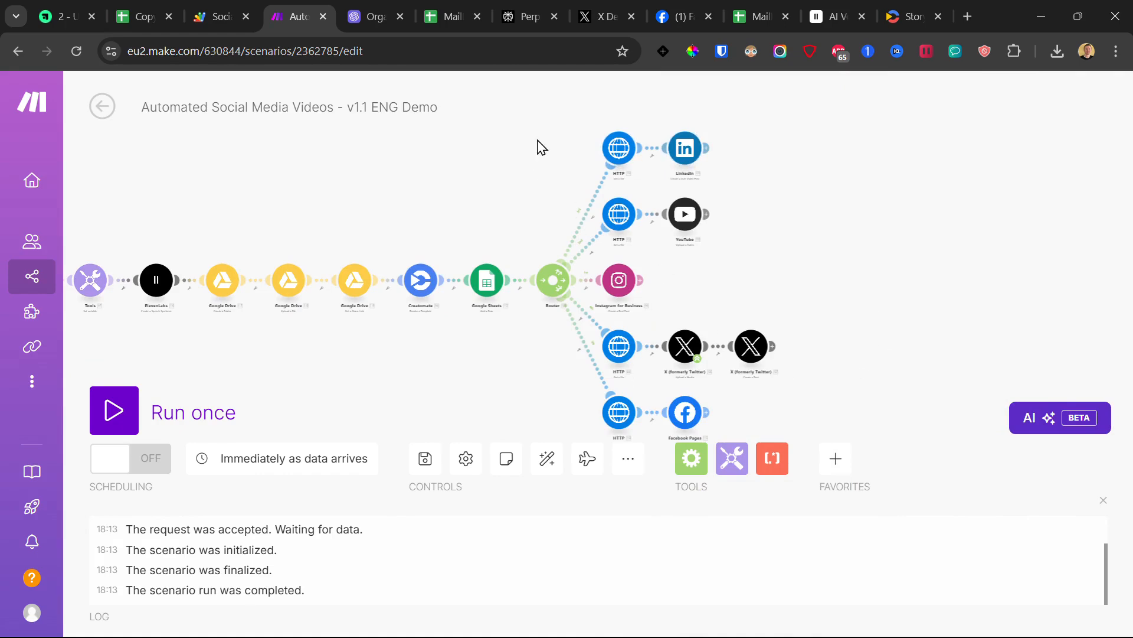
Step: Start a LinkedIn connection for the LinkedIn module, then cancel it at the LinkedIn sign-in
{"action": "left_click", "coordinate": [619, 149]}
{"action": "left_click", "coordinate": [618, 213]}
{"action": "left_click", "coordinate": [695, 152]}
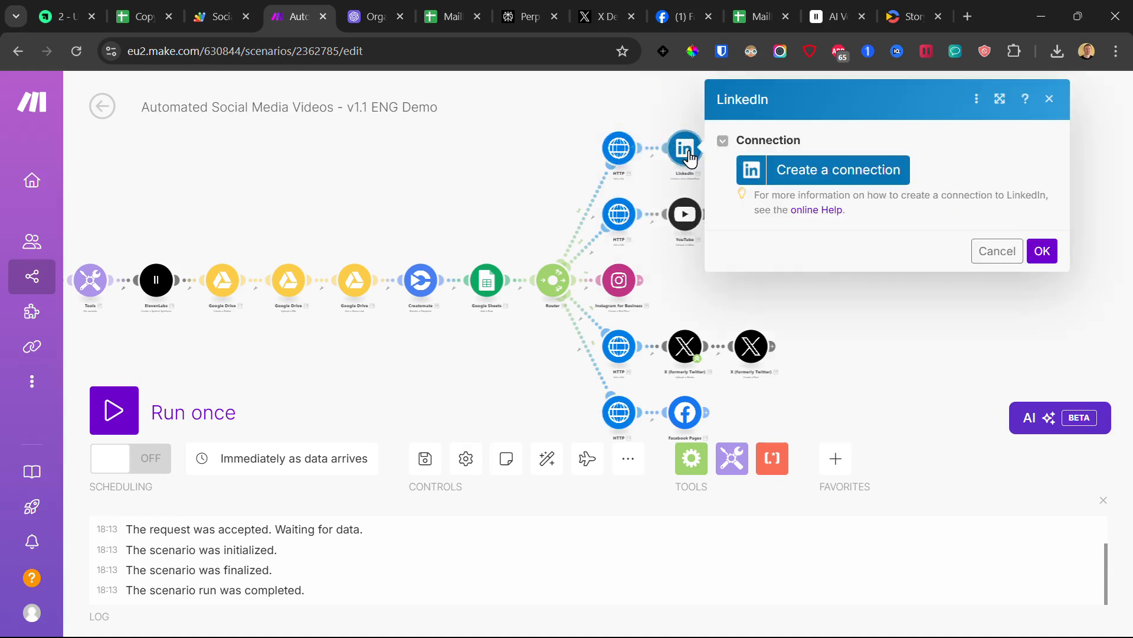
{"action": "left_click", "coordinate": [846, 176]}
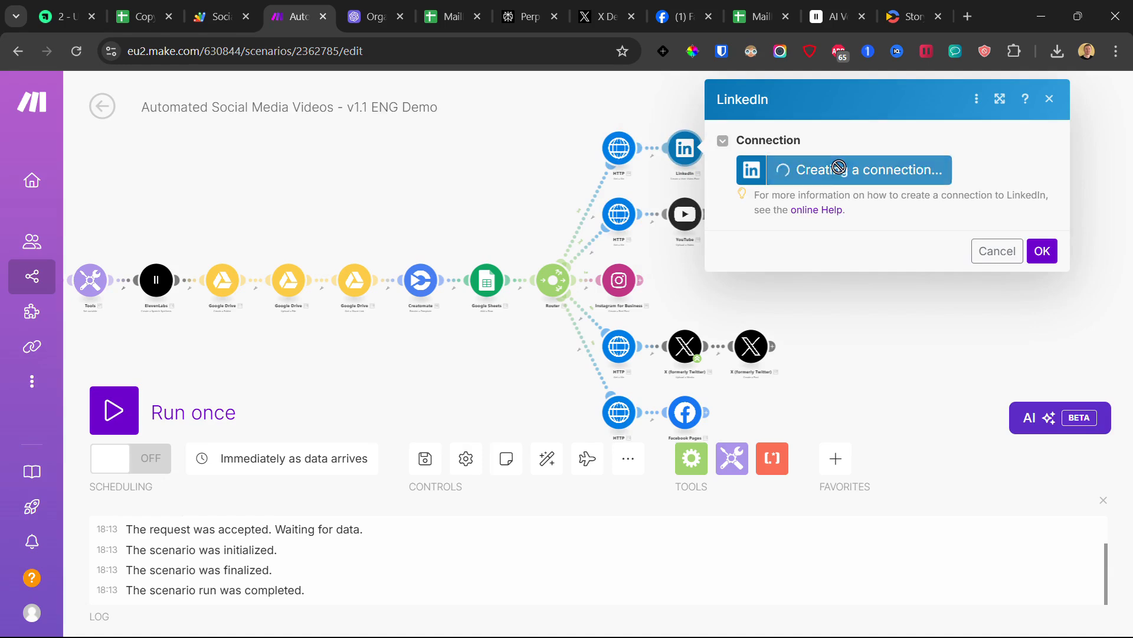
{"action": "left_click", "coordinate": [543, 175]}
{"action": "left_click", "coordinate": [531, 193]}
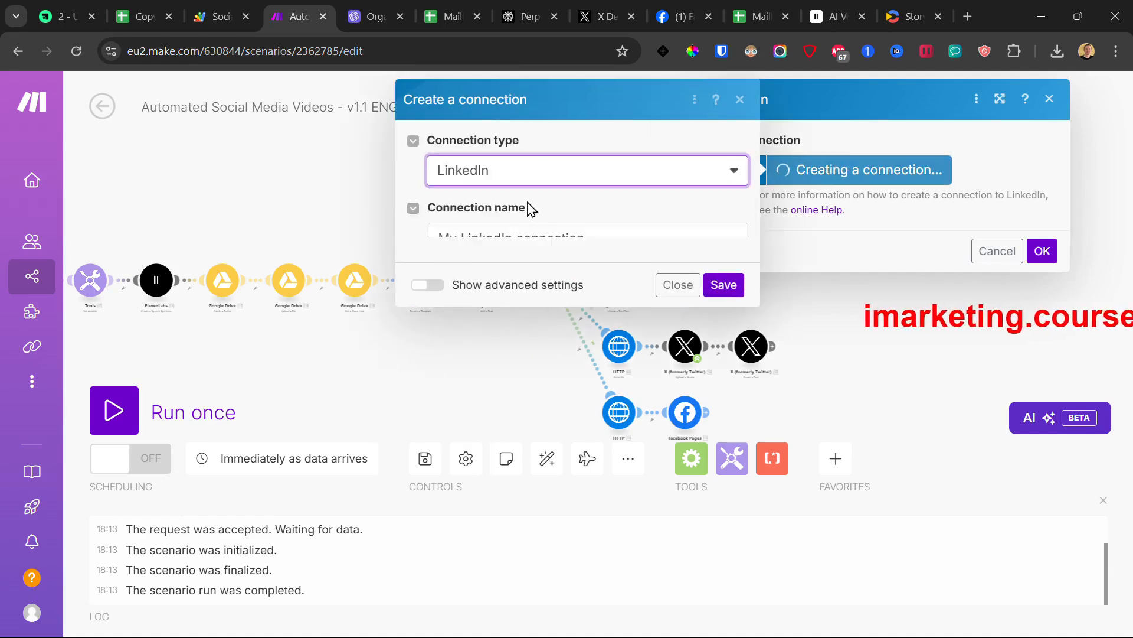
{"action": "left_click", "coordinate": [722, 301]}
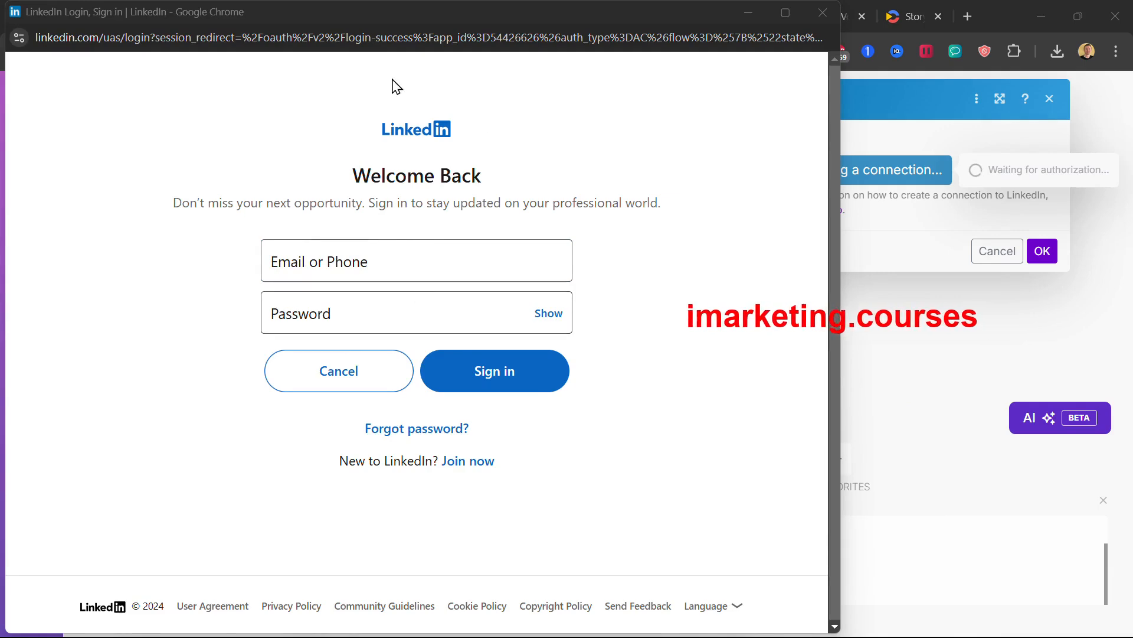
{"action": "left_click", "coordinate": [817, 15]}
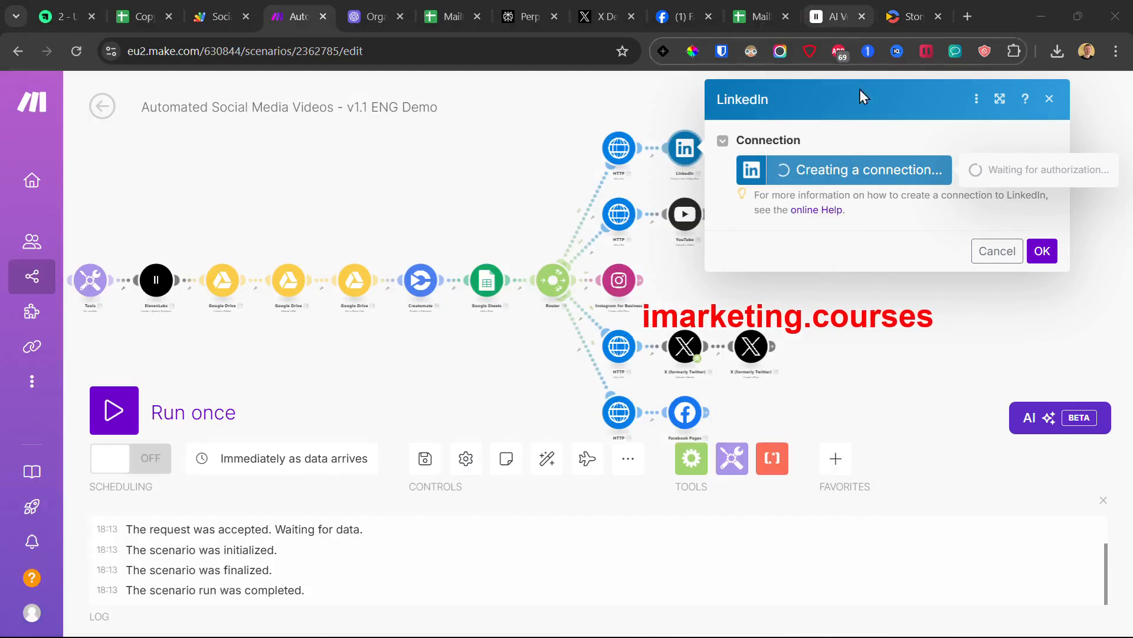
{"action": "left_click", "coordinate": [1002, 252]}
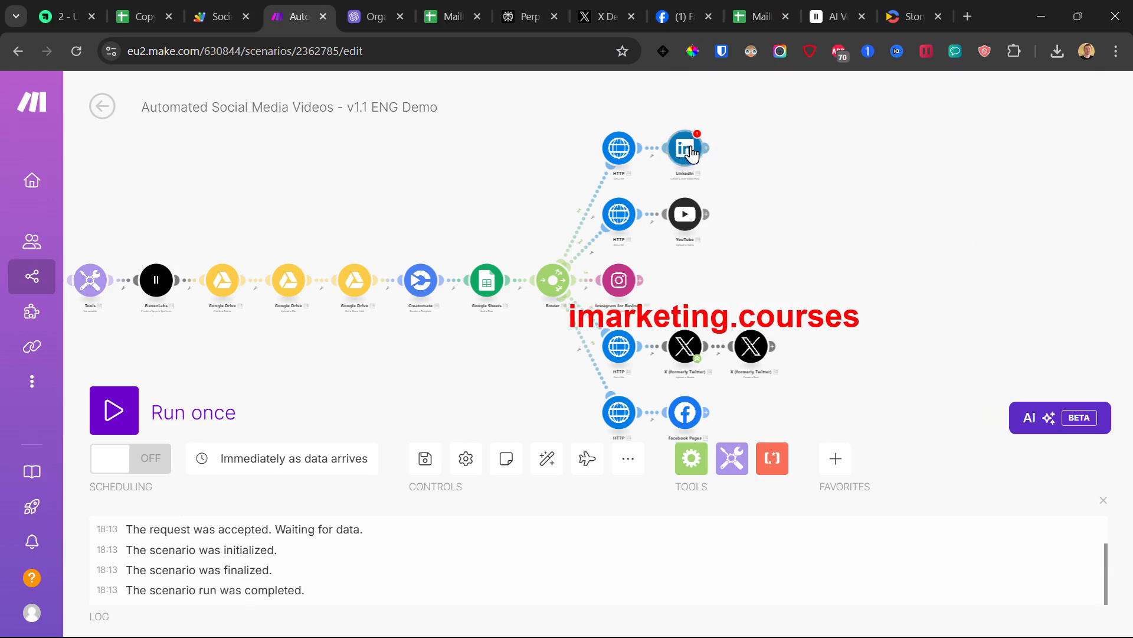
Step: Create a new YouTube connection for the YouTube module, accepting YouTube's terms of service
{"action": "left_click", "coordinate": [685, 147]}
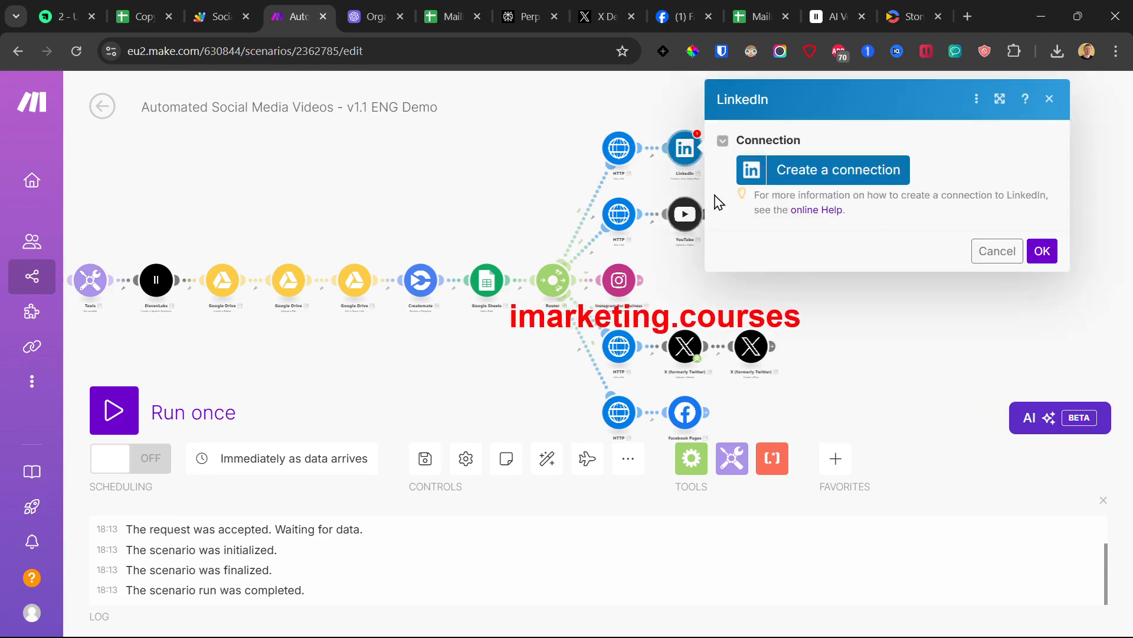
{"action": "left_click", "coordinate": [527, 211]}
{"action": "left_click", "coordinate": [684, 215]}
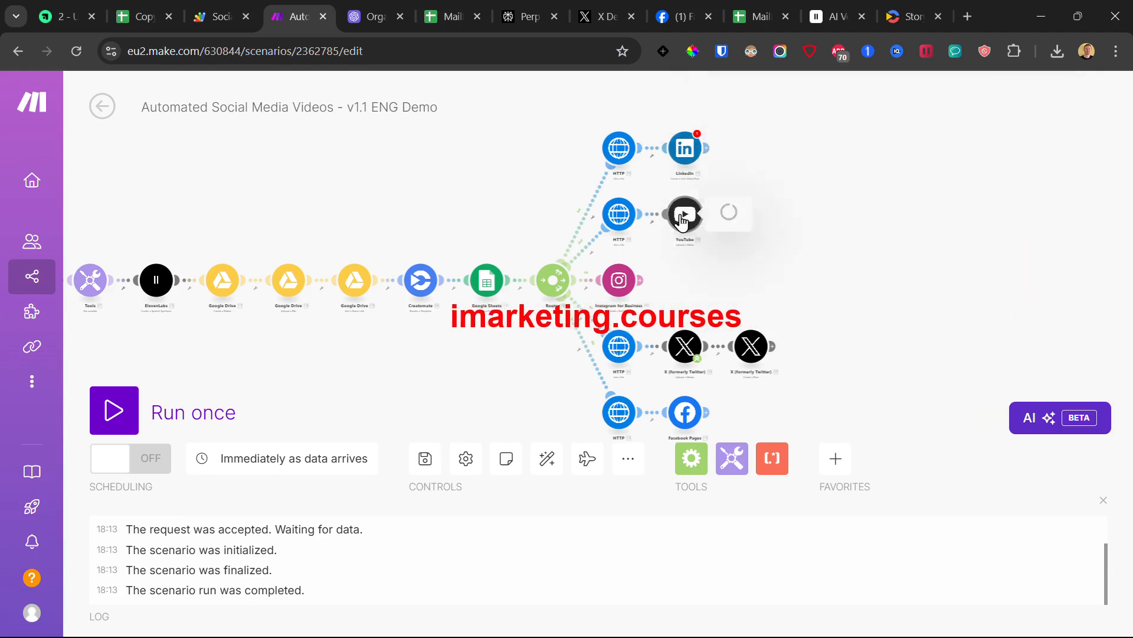
{"action": "left_click", "coordinate": [818, 212]}
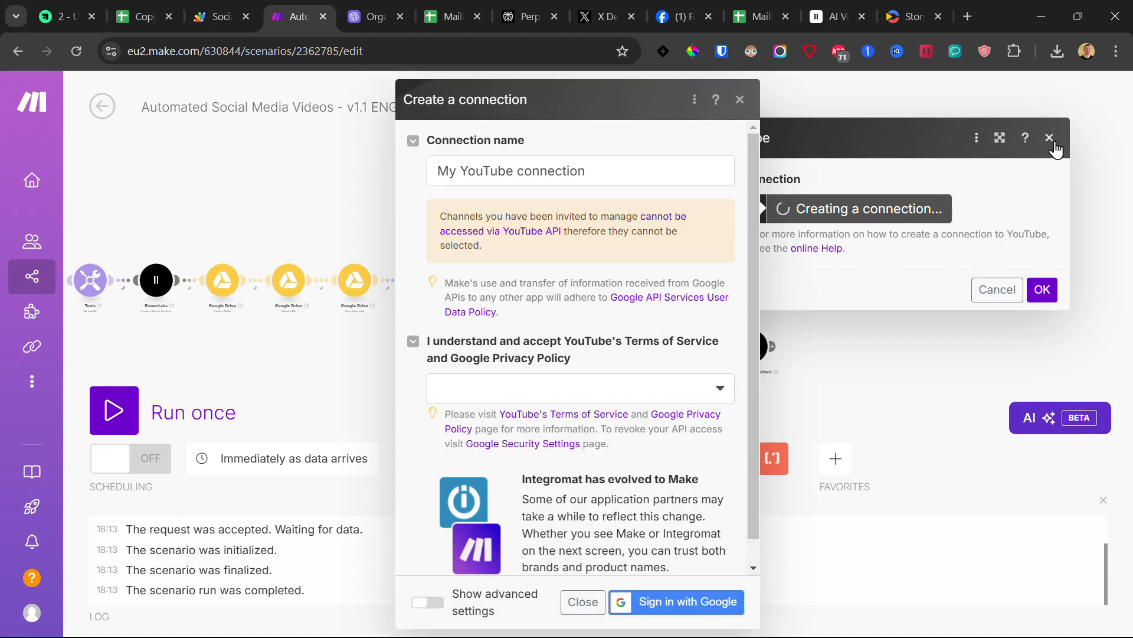
{"action": "left_click", "coordinate": [576, 393]}
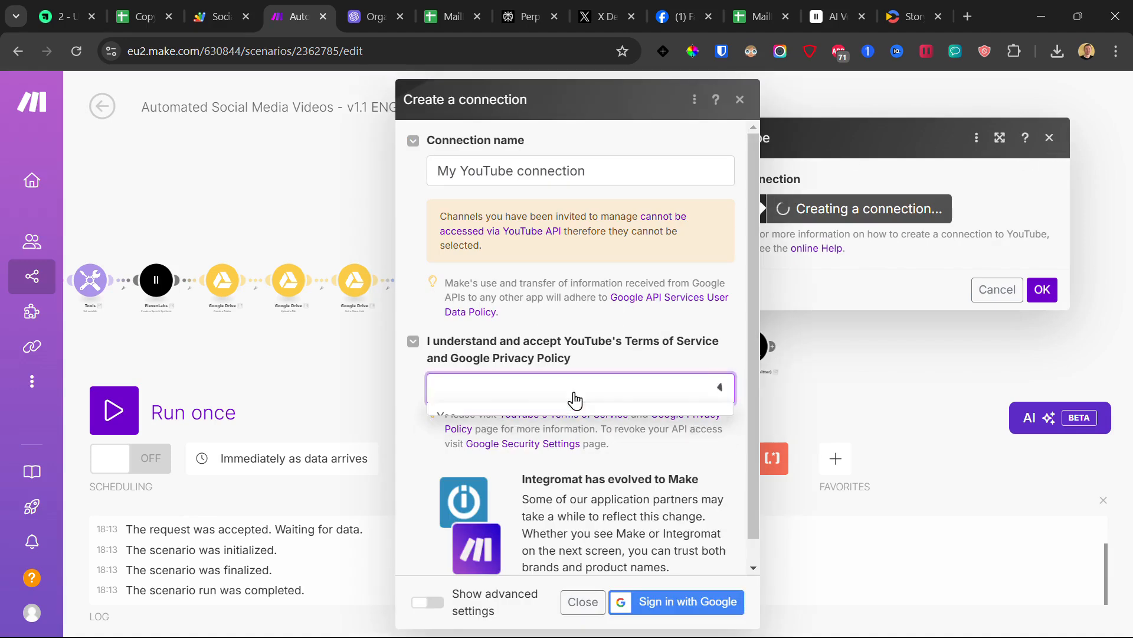
{"action": "left_click", "coordinate": [525, 413]}
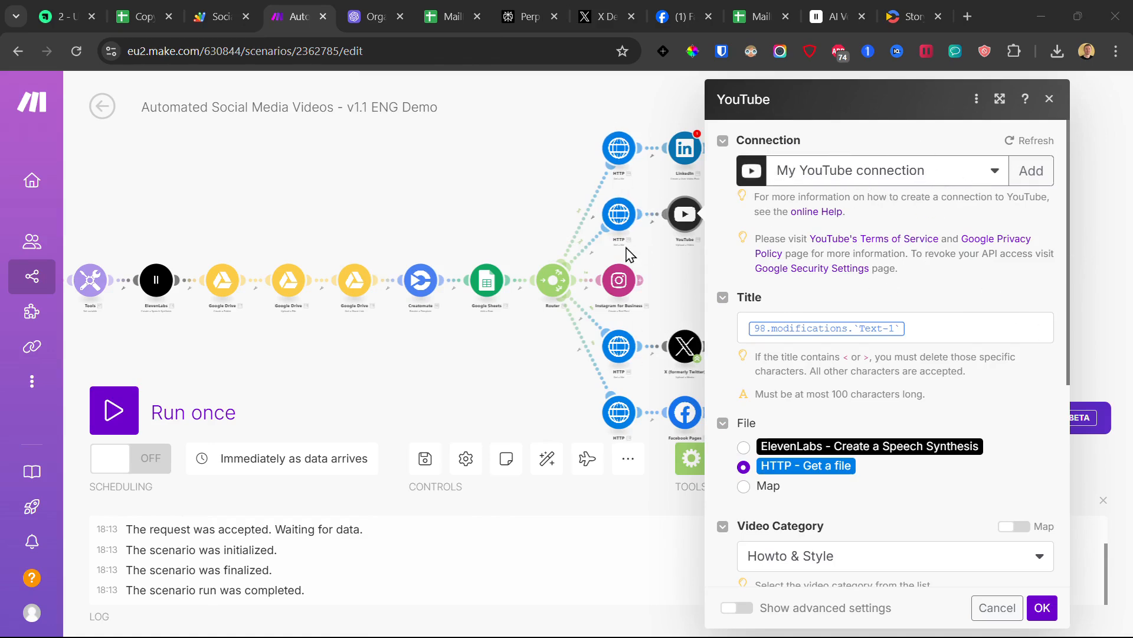
Step: Confirm the upload settings: Howto & Style category, Public privacy, not made for kids
{"action": "scroll", "coordinate": [822, 500], "scroll_direction": "down", "scroll_amount": 4}
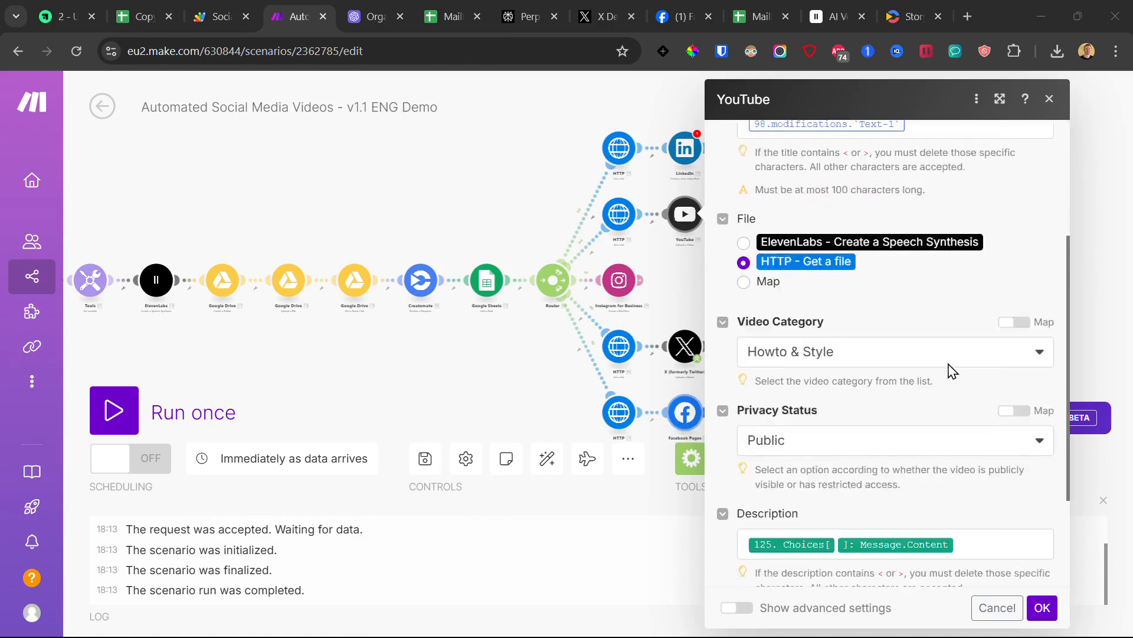
{"action": "scroll", "coordinate": [899, 361], "scroll_direction": "down", "scroll_amount": 2}
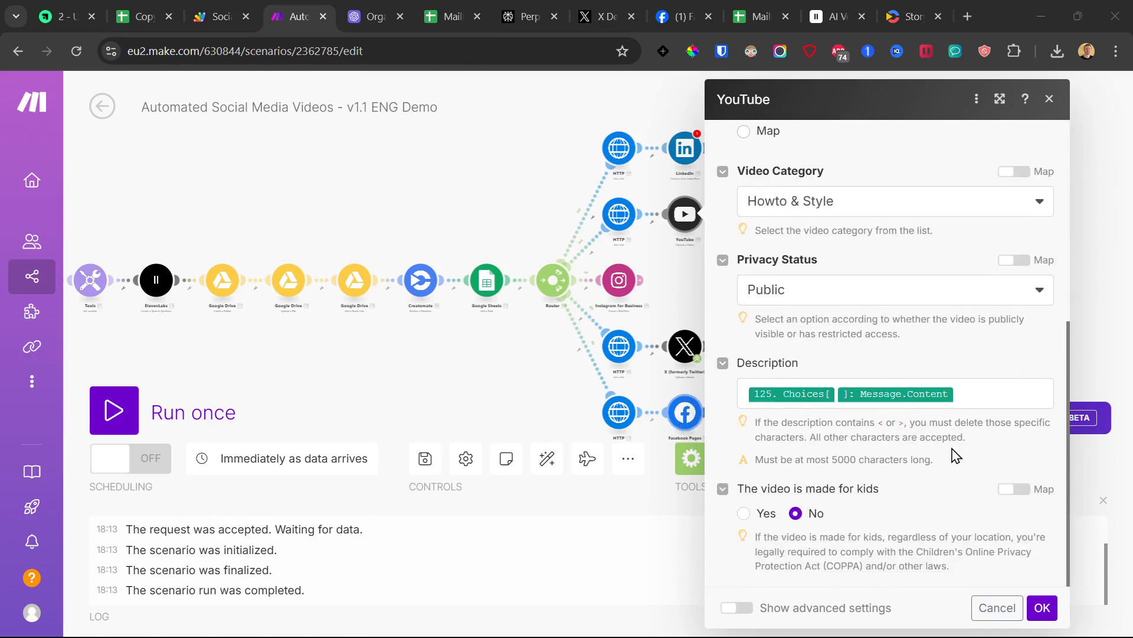
{"action": "left_click", "coordinate": [1042, 608]}
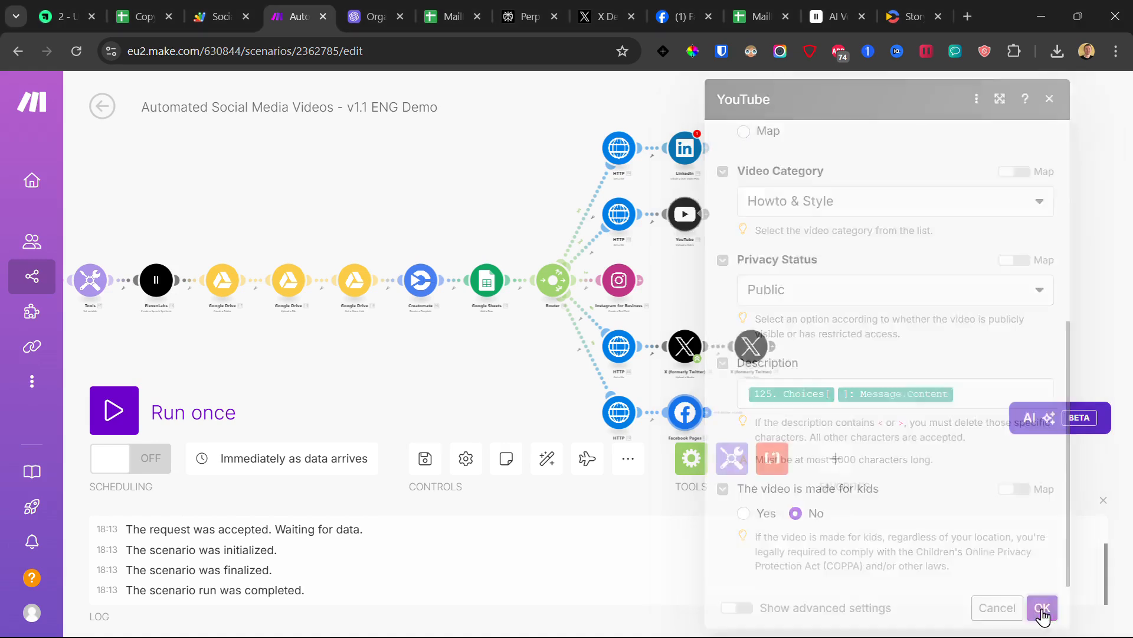
Step: Open the Instagram for Business module's settings and begin creating its connection
{"action": "left_click", "coordinate": [622, 283]}
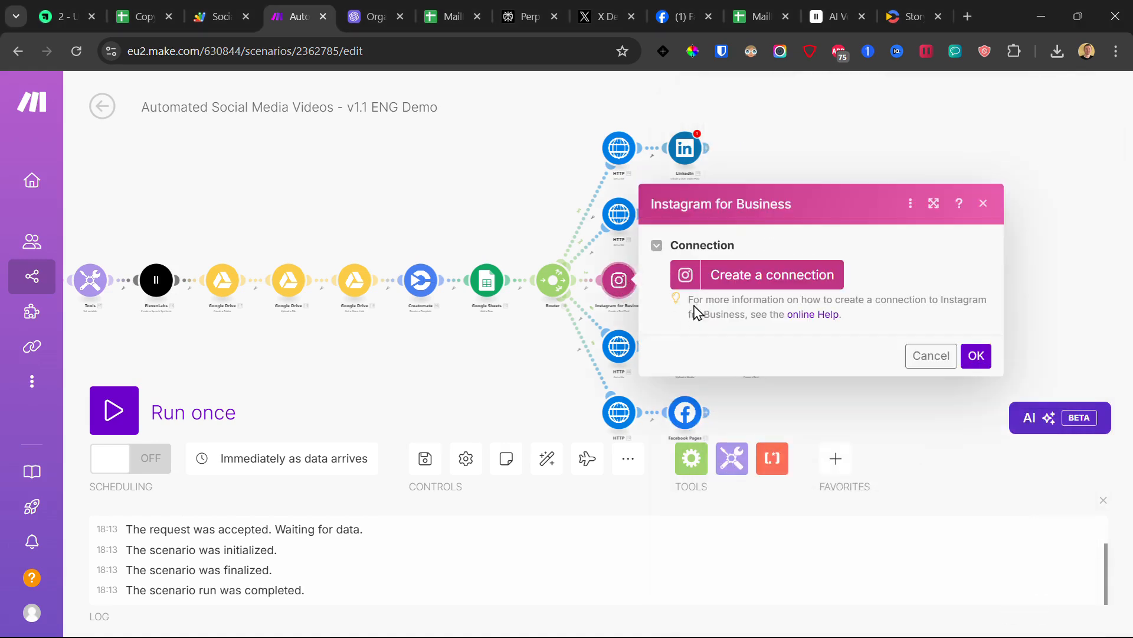
{"action": "left_click_drag", "start_coordinate": [661, 204], "coordinate": [783, 205]}
{"action": "left_click", "coordinate": [792, 217]}
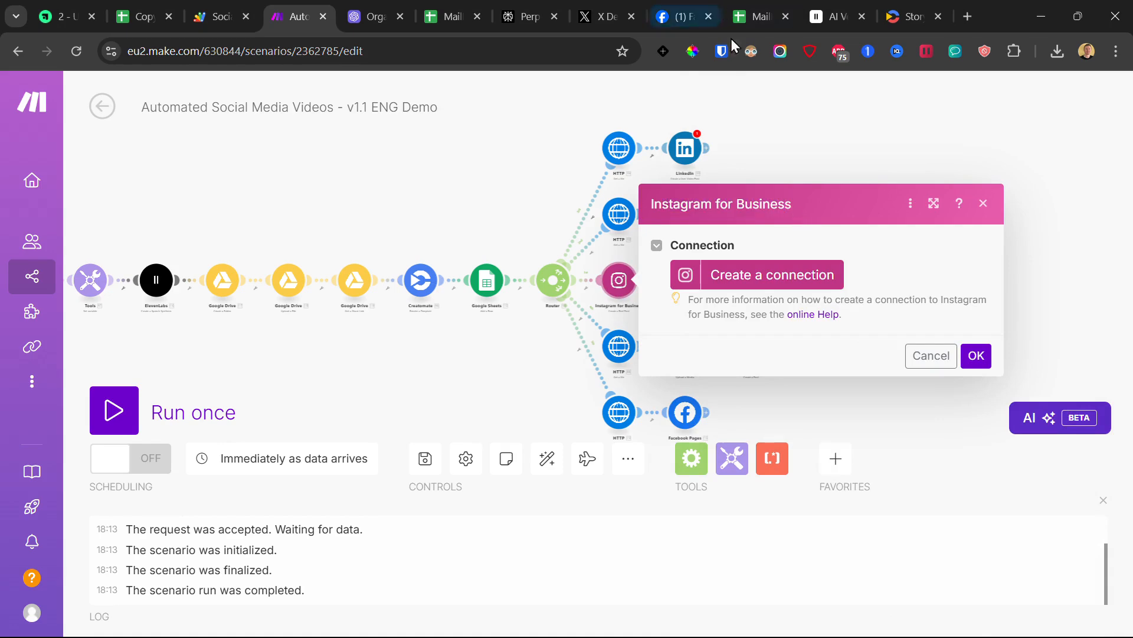
{"action": "left_click", "coordinate": [784, 285]}
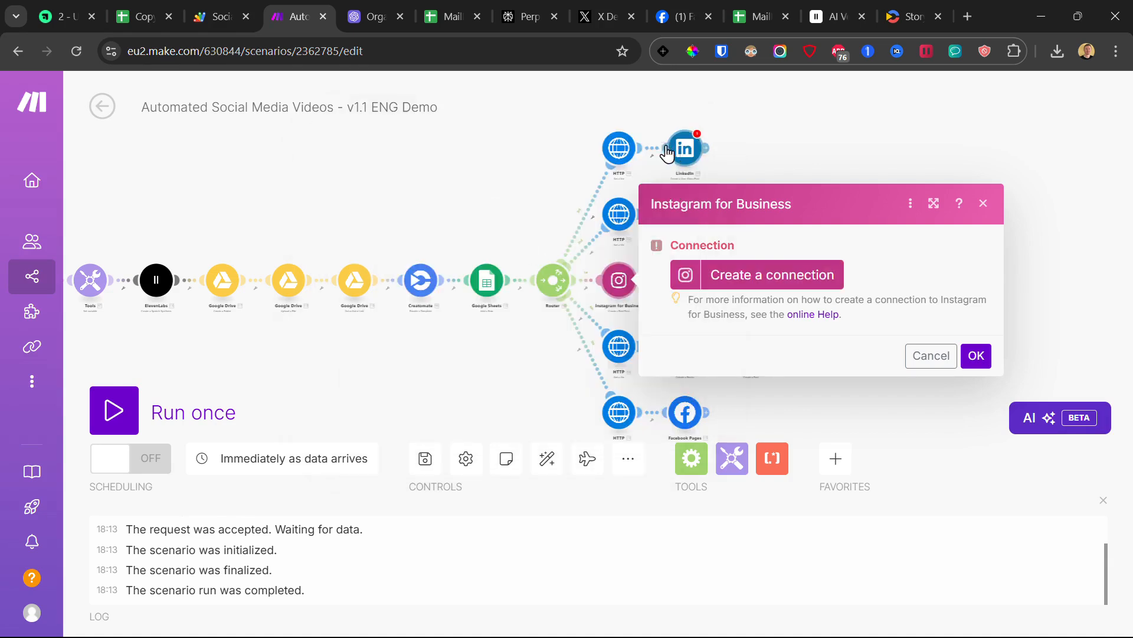
{"action": "left_click", "coordinate": [692, 1]}
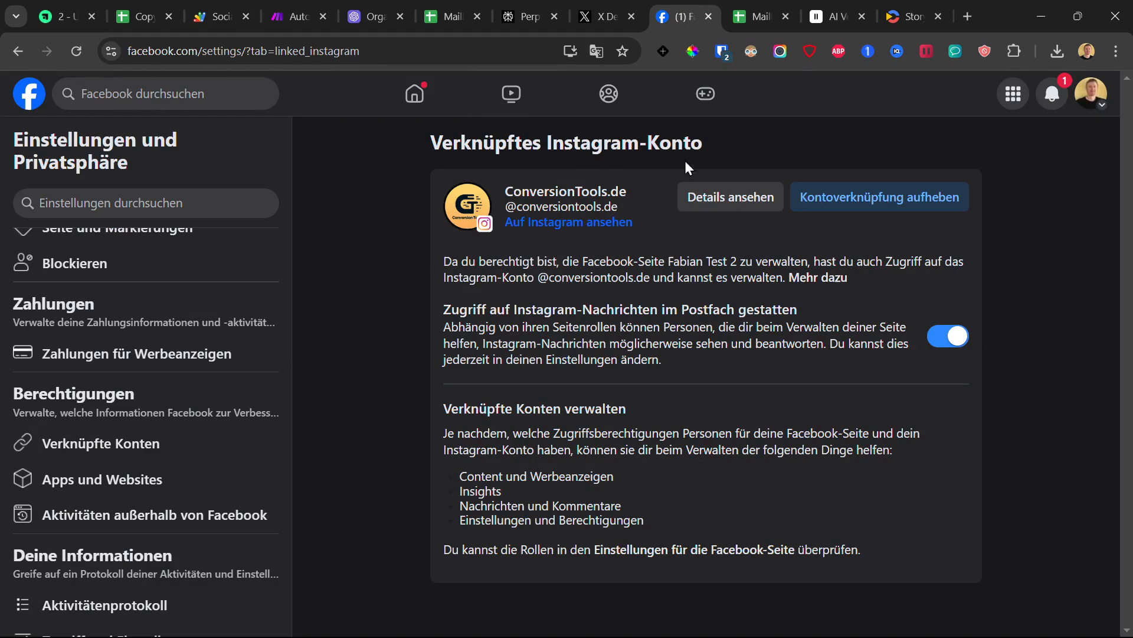
Step: Open the managed Facebook page's settings and go to its linked accounts
{"action": "scroll", "coordinate": [264, 269], "scroll_direction": "up", "scroll_amount": 7}
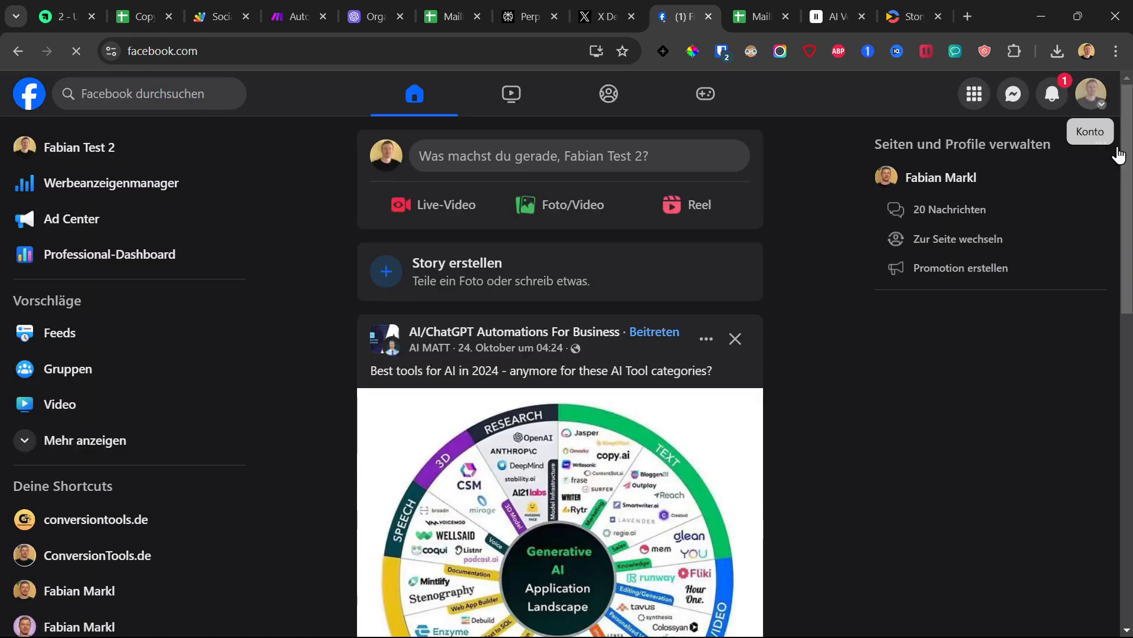
{"action": "left_click", "coordinate": [1078, 112]}
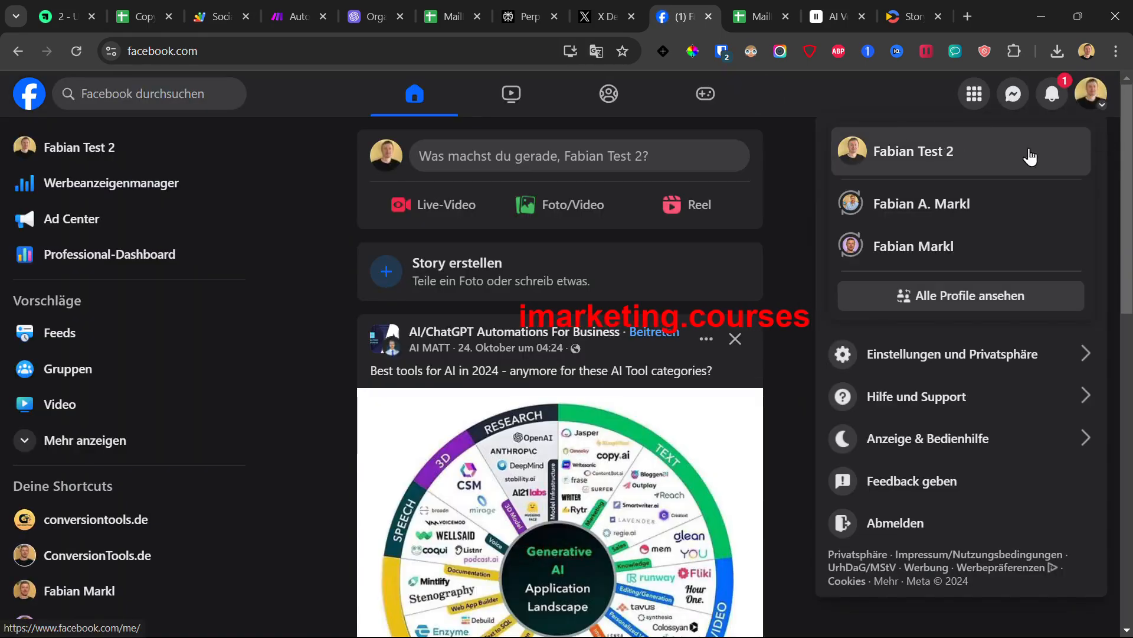
{"action": "left_click", "coordinate": [288, 259]}
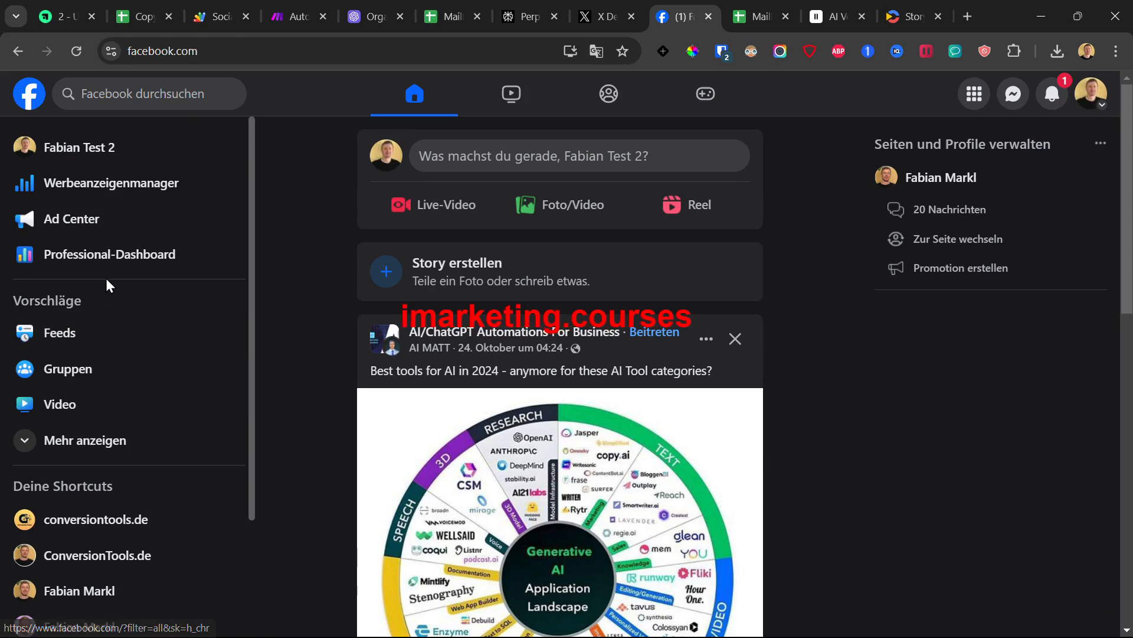
{"action": "scroll", "coordinate": [105, 278], "scroll_direction": "down", "scroll_amount": 3}
{"action": "scroll", "coordinate": [108, 286], "scroll_direction": "up", "scroll_amount": 3}
{"action": "left_click", "coordinate": [71, 144]}
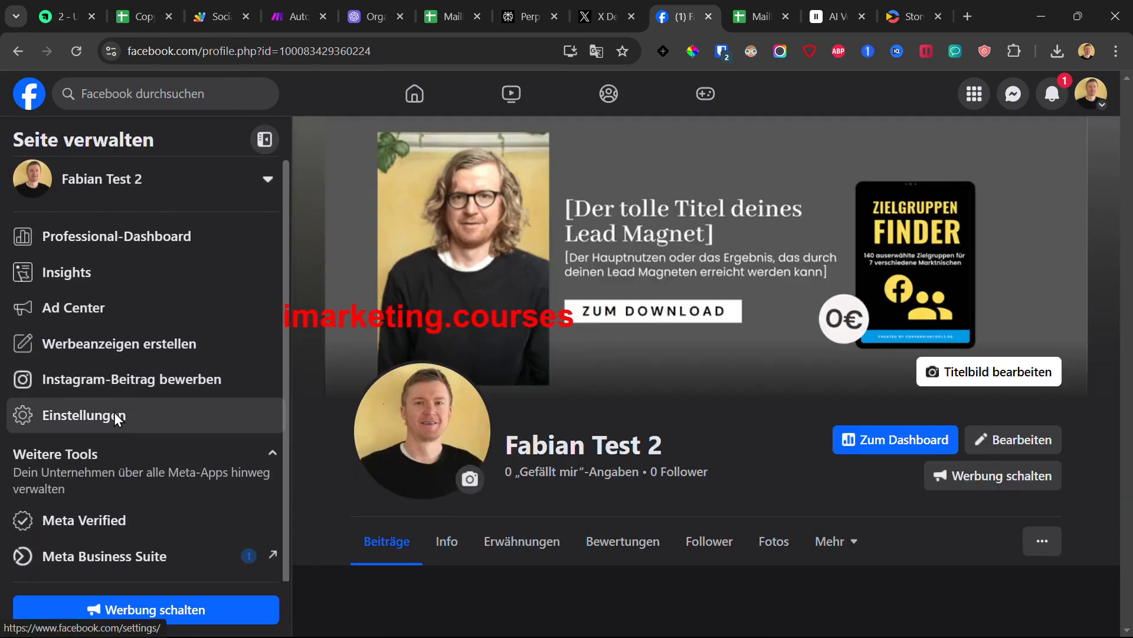
{"action": "left_click", "coordinate": [121, 416]}
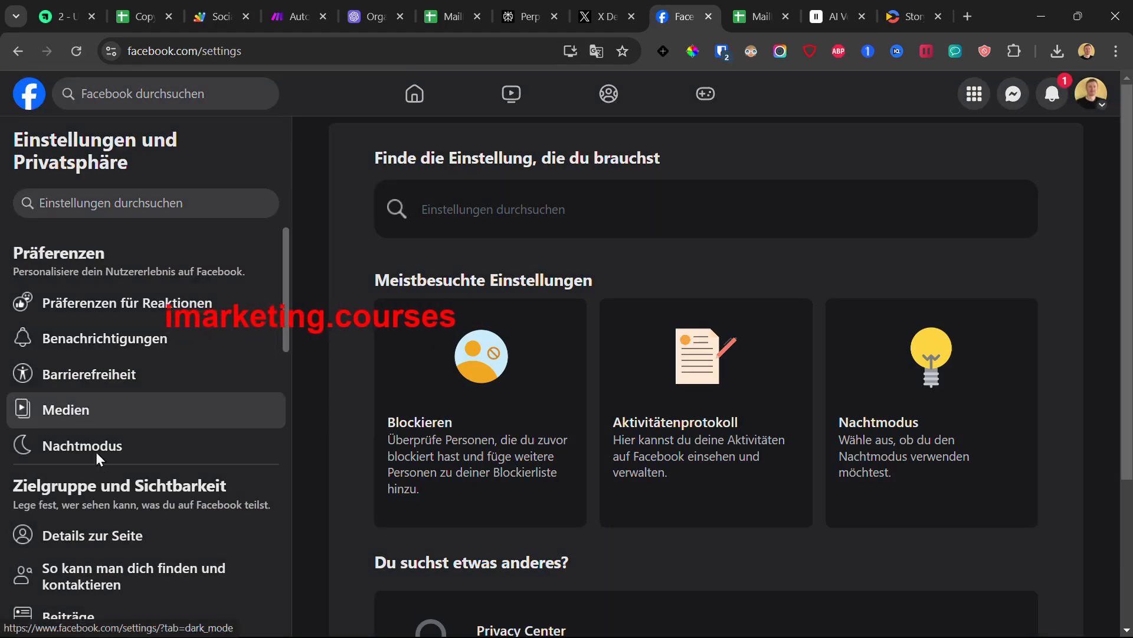
{"action": "scroll", "coordinate": [89, 502], "scroll_direction": "down", "scroll_amount": 5}
{"action": "scroll", "coordinate": [94, 411], "scroll_direction": "down", "scroll_amount": 3}
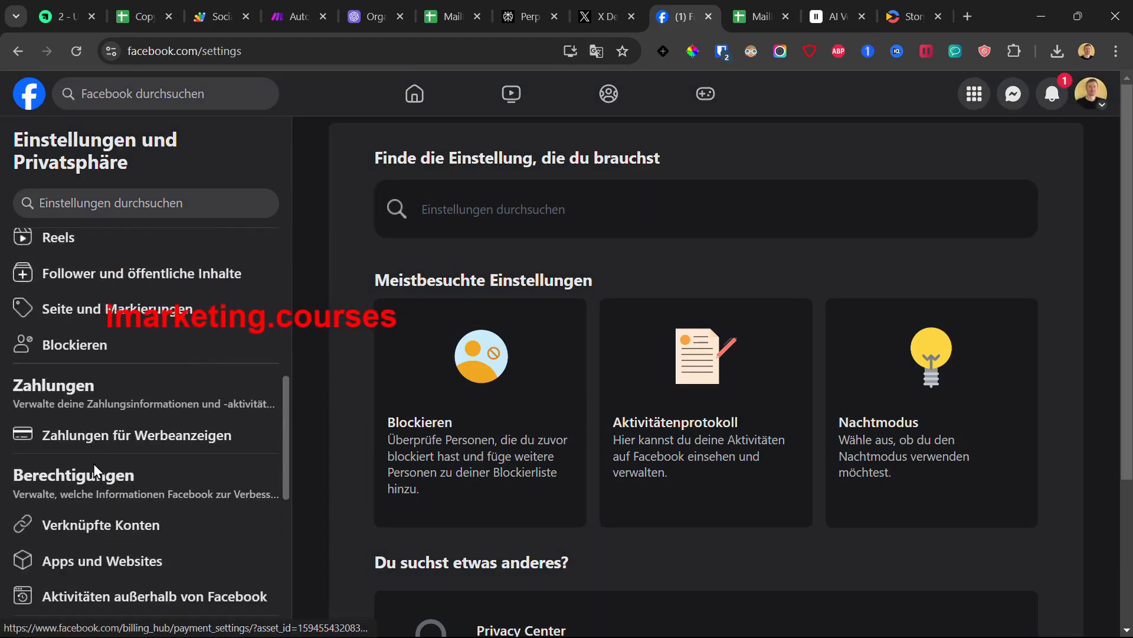
{"action": "left_click", "coordinate": [90, 533]}
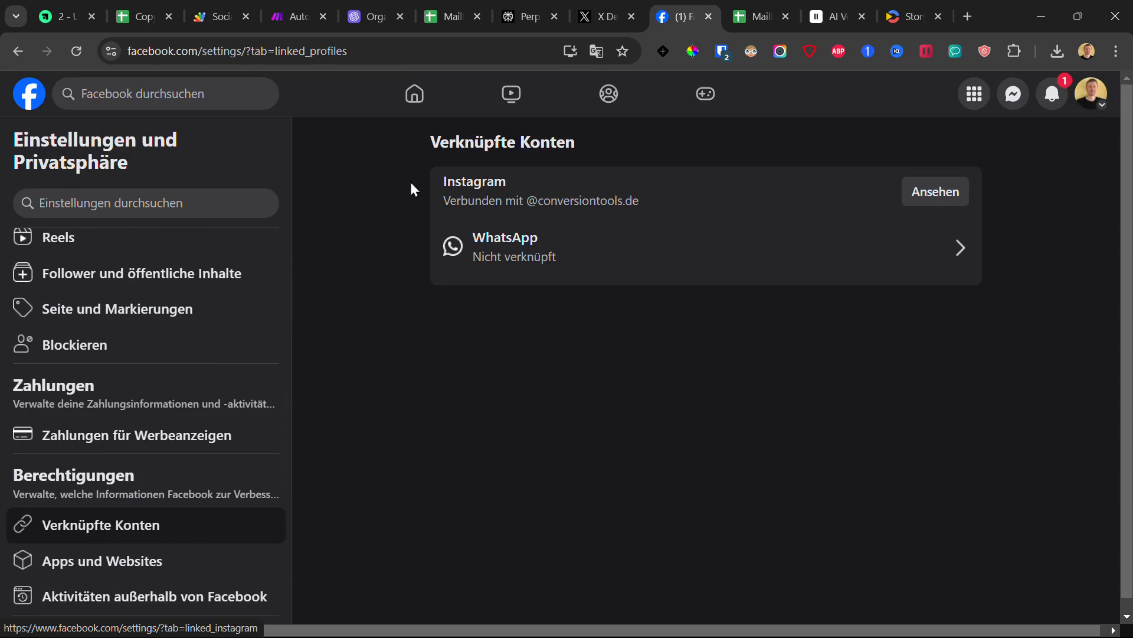
Step: View the linked Instagram account, then start the Instagram step's connection in Make
{"action": "left_click_drag", "start_coordinate": [412, 189], "coordinate": [671, 198]}
{"action": "left_click_drag", "start_coordinate": [519, 199], "coordinate": [525, 201]}
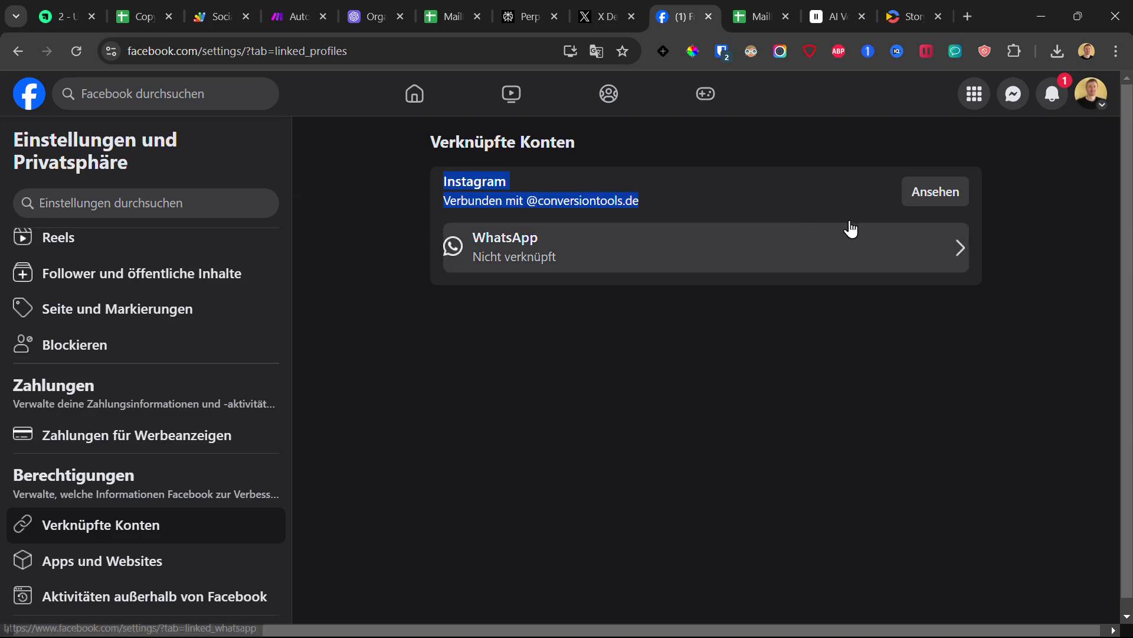
{"action": "left_click", "coordinate": [481, 181]}
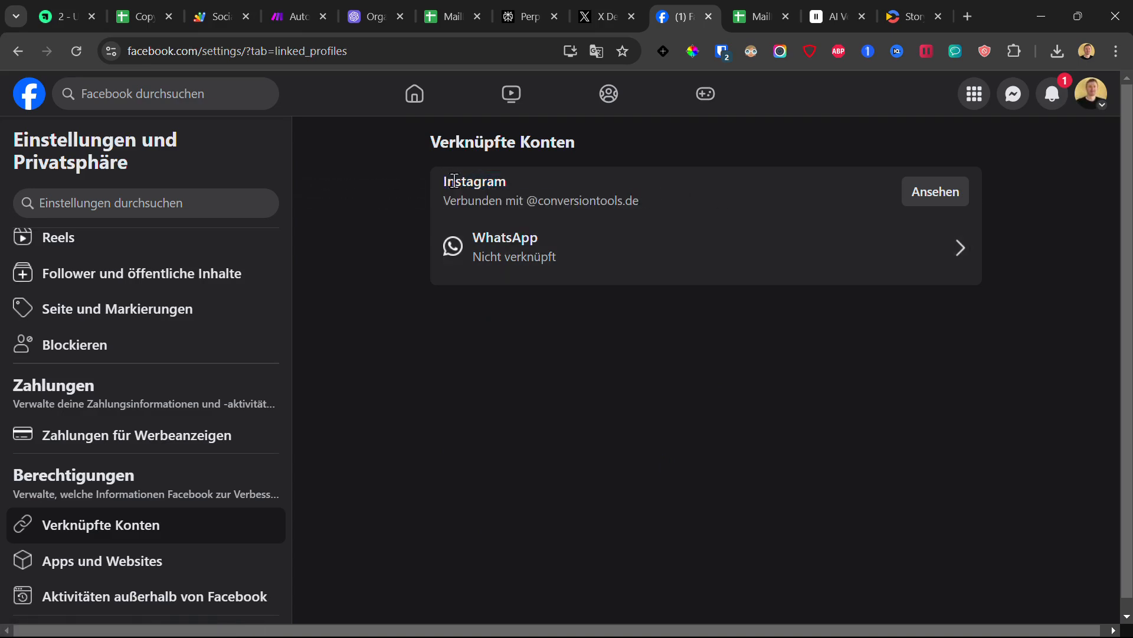
{"action": "left_click_drag", "start_coordinate": [454, 181], "coordinate": [653, 207]}
{"action": "left_click", "coordinate": [937, 205]}
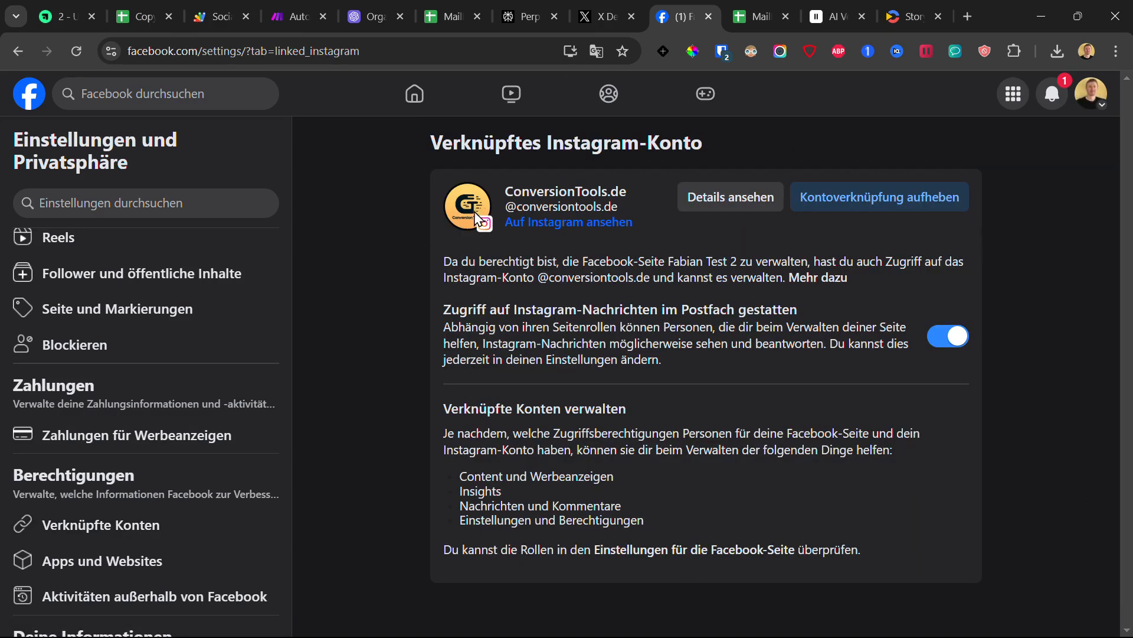
{"action": "left_click_drag", "start_coordinate": [403, 158], "coordinate": [957, 536]}
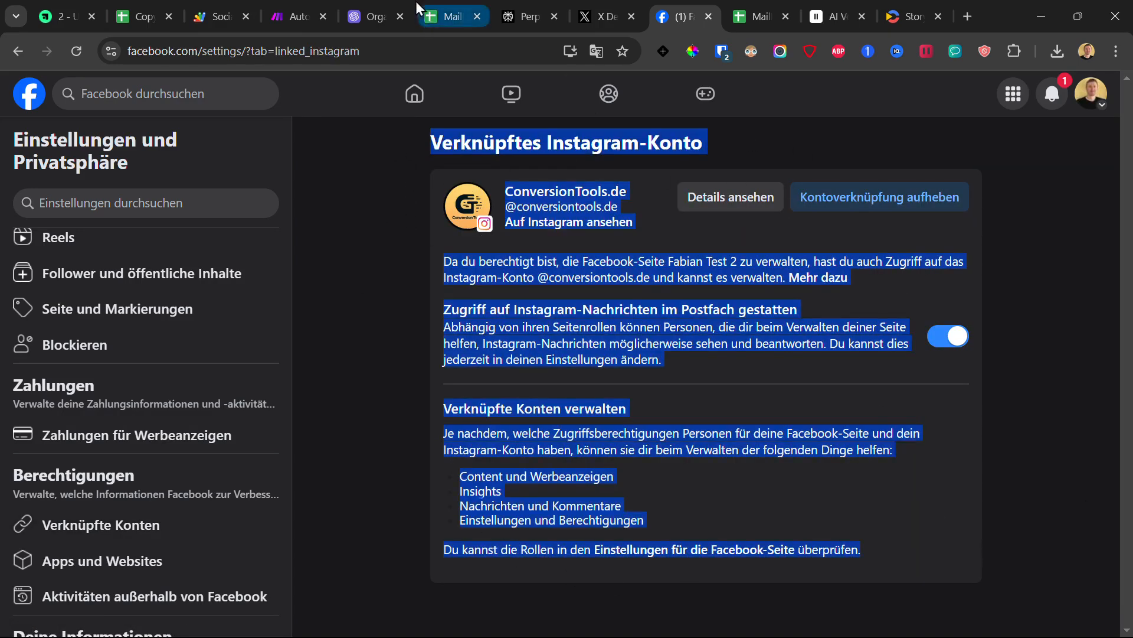
{"action": "left_click", "coordinate": [296, 17]}
{"action": "left_click", "coordinate": [762, 278]}
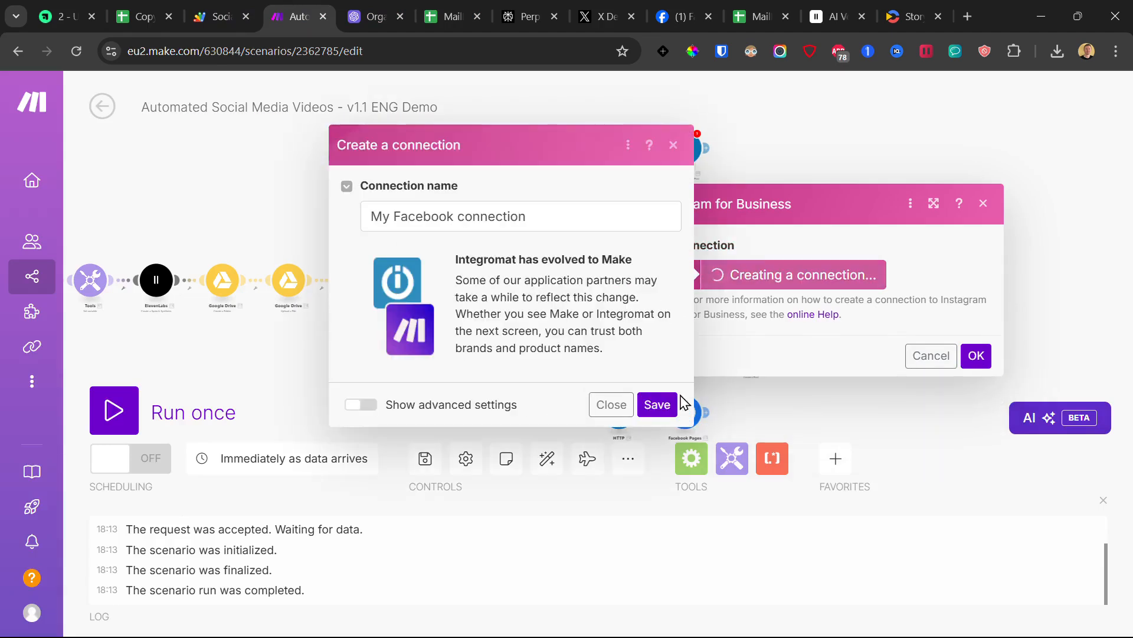
Step: Close the Instagram connection dialogs and reconfirm the YouTube upload settings unchanged
{"action": "left_click", "coordinate": [676, 151]}
{"action": "left_click", "coordinate": [984, 205]}
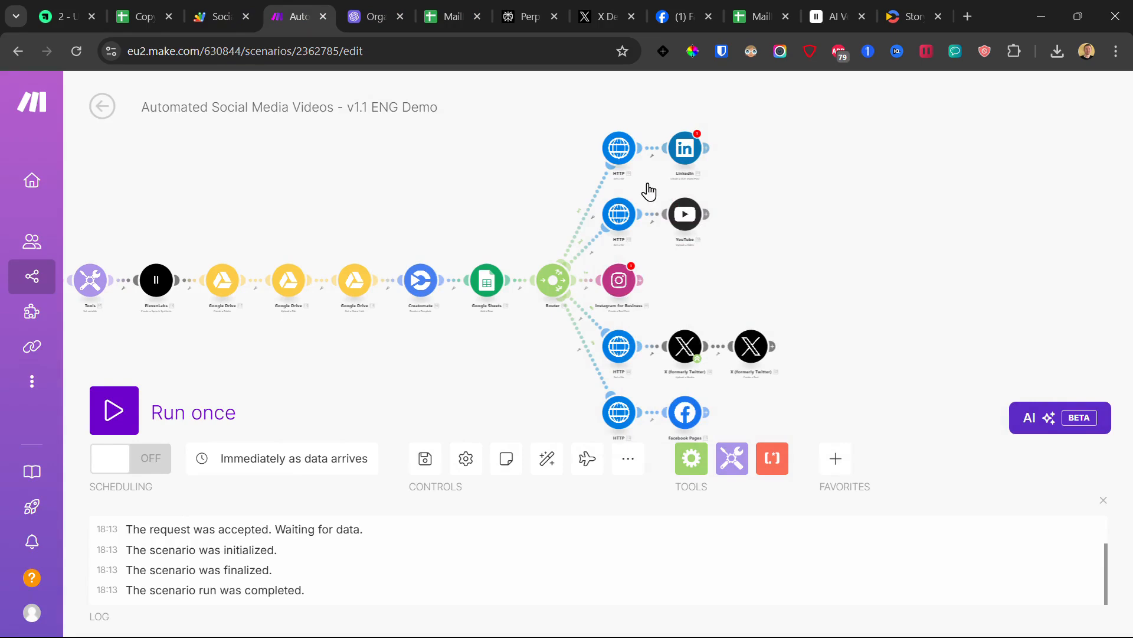
{"action": "left_click", "coordinate": [686, 151]}
{"action": "left_click", "coordinate": [684, 213]}
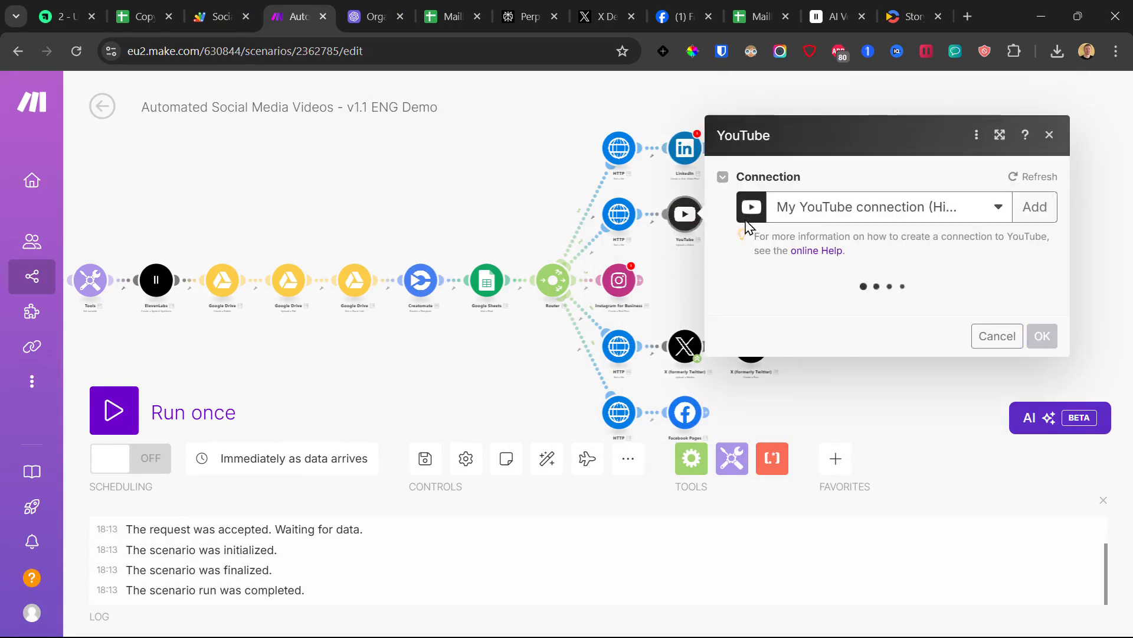
{"action": "scroll", "coordinate": [867, 416], "scroll_direction": "down", "scroll_amount": 8}
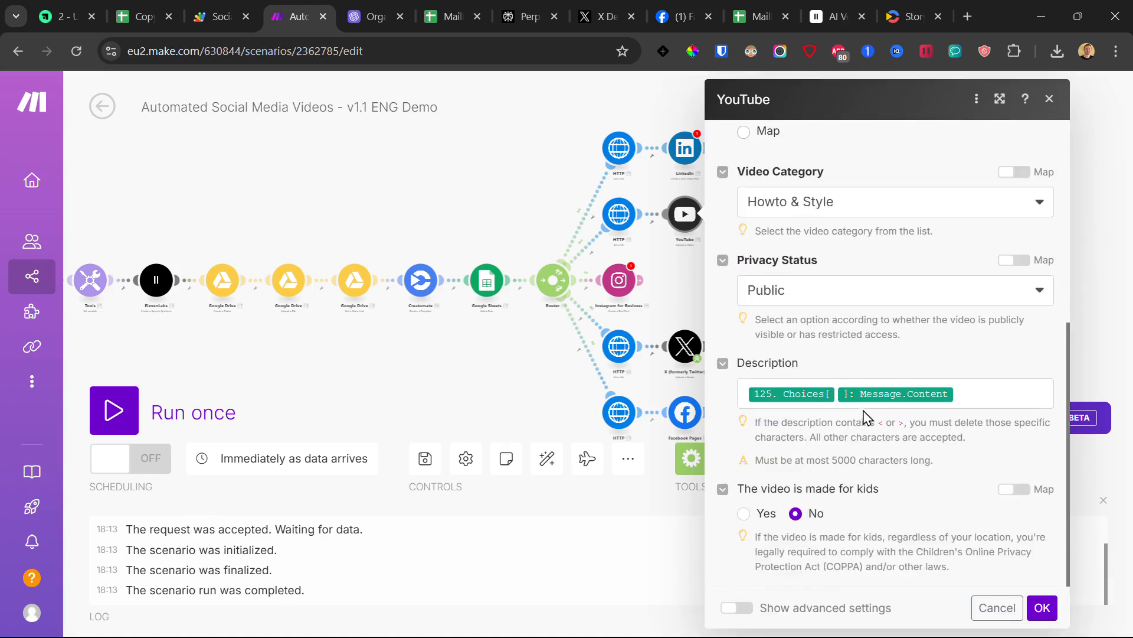
{"action": "left_click", "coordinate": [1042, 608]}
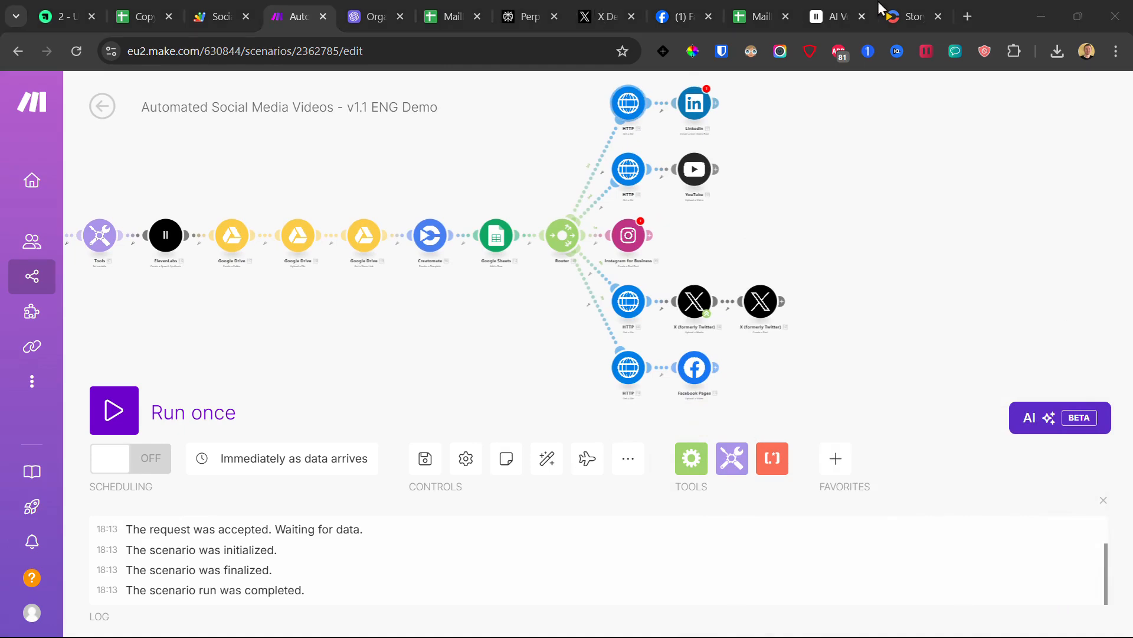
Step: Open developer.twitter.com in a new tab to reach the X Developer Portal dashboard
{"action": "left_click", "coordinate": [971, 16]}
{"action": "type", "text": "deve"}
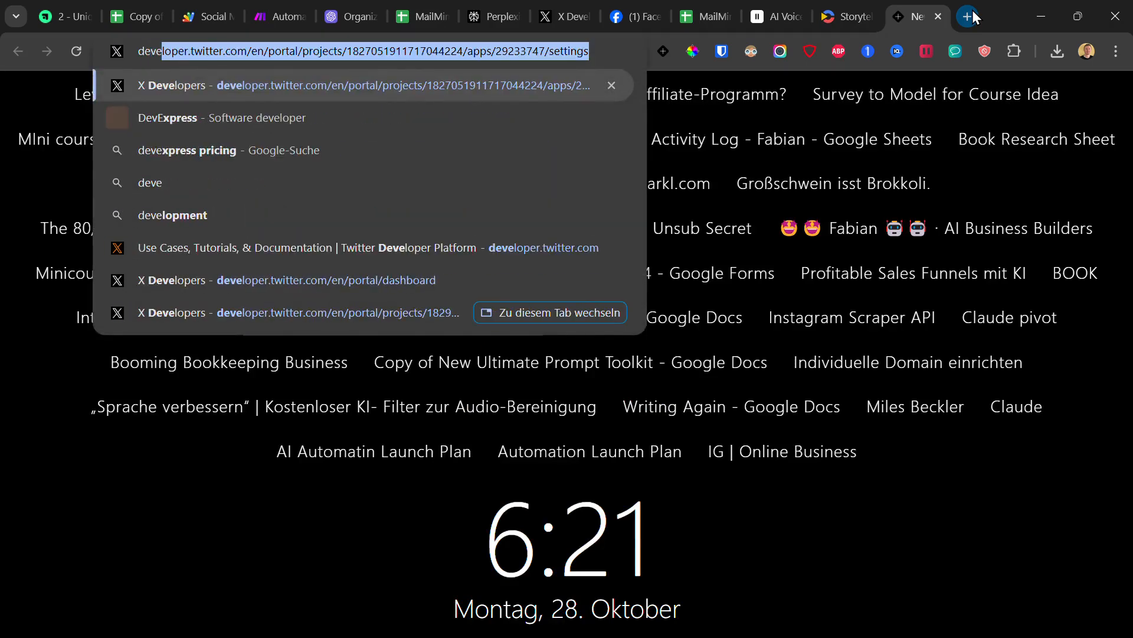
{"action": "key", "text": "Return"}
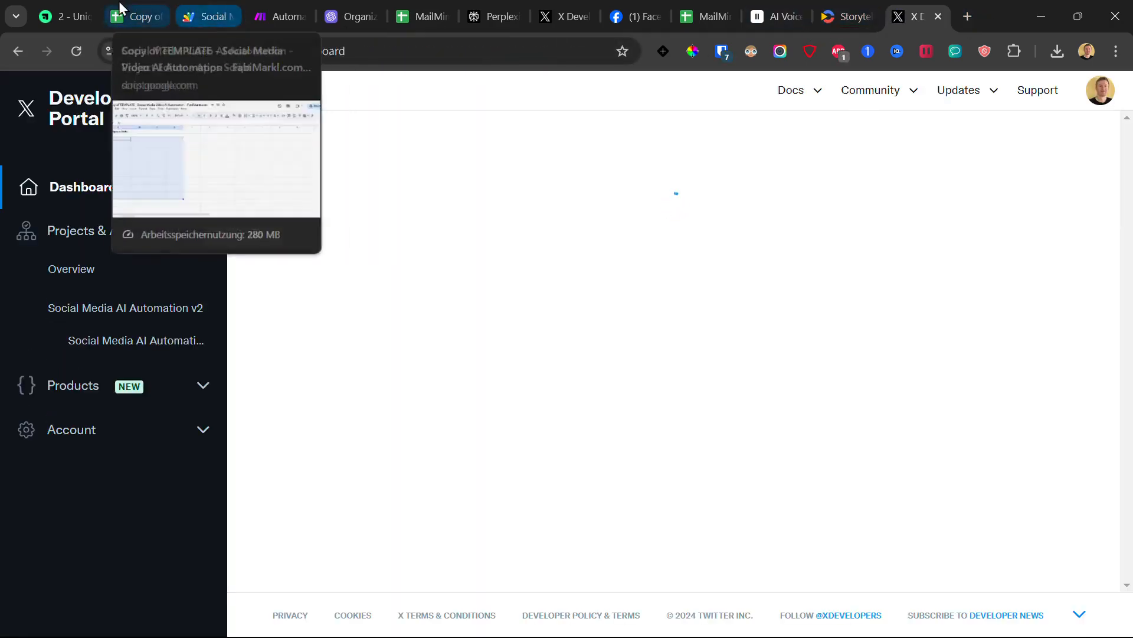
{"action": "left_click", "coordinate": [82, 18]}
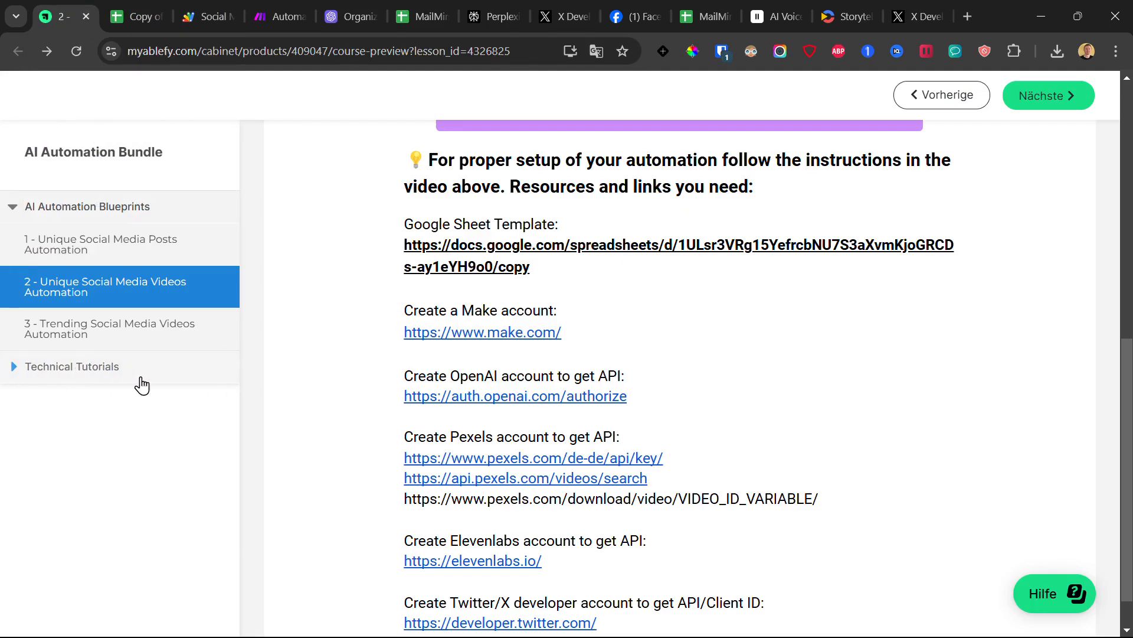
{"action": "left_click", "coordinate": [915, 16]}
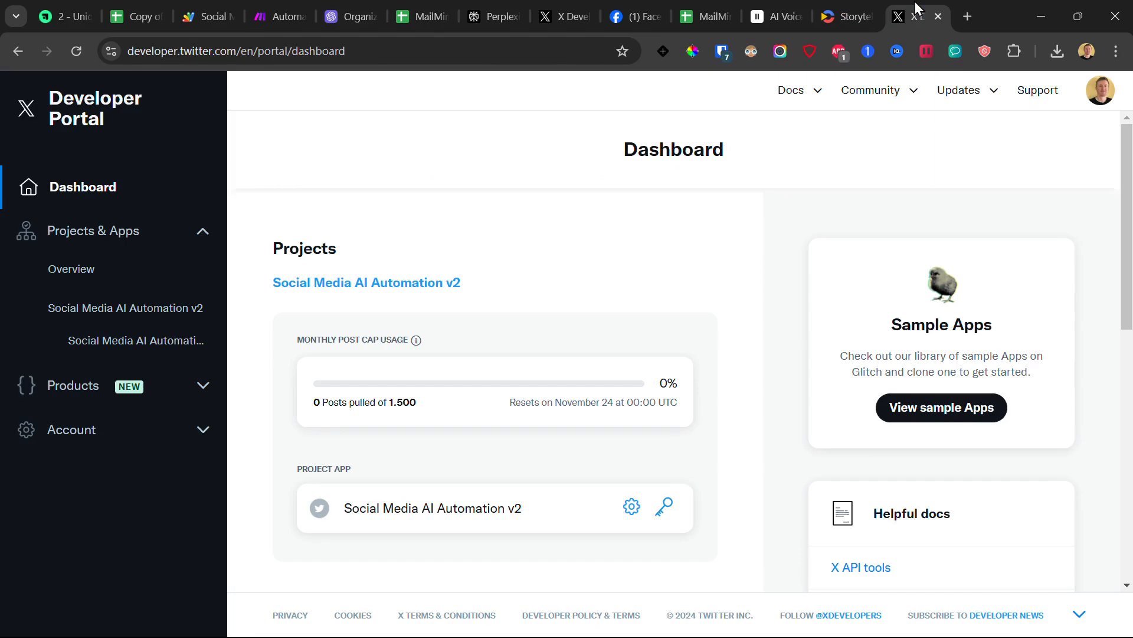
{"action": "left_click", "coordinate": [297, 8]}
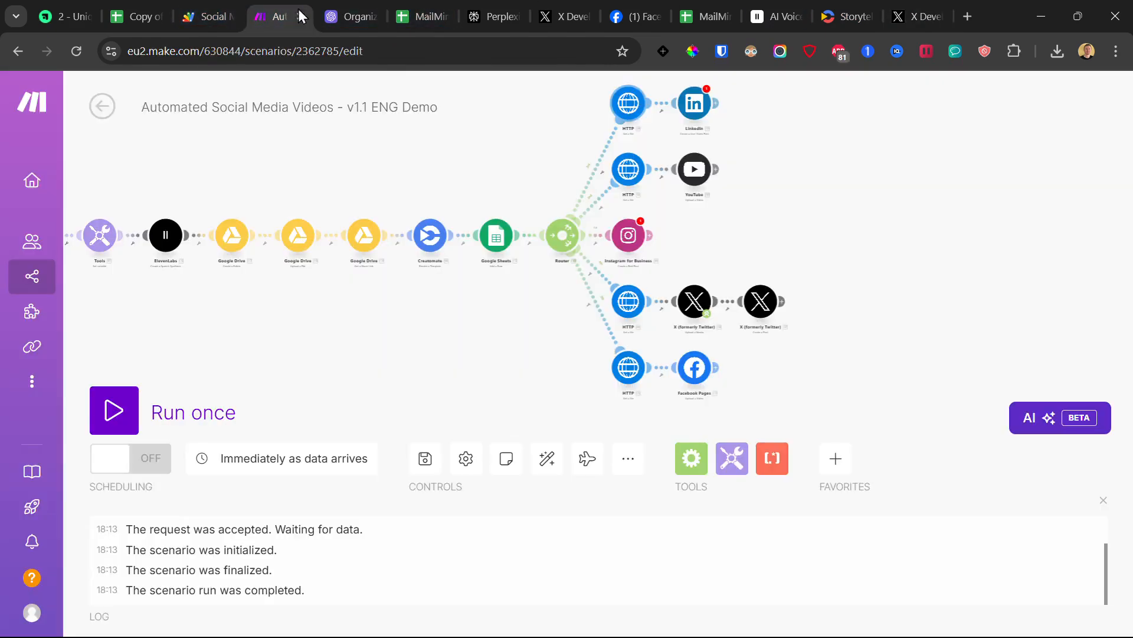
Step: Start an API-key X connection and look up the developer app's keys and tokens
{"action": "left_click", "coordinate": [695, 301]}
{"action": "left_click", "coordinate": [843, 298]}
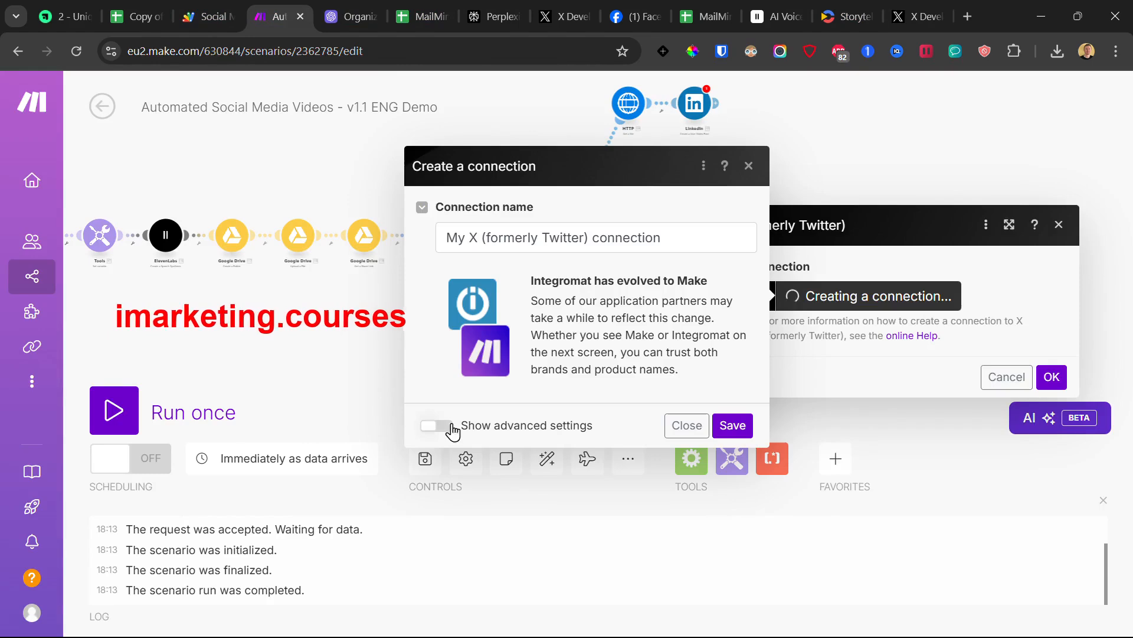
{"action": "left_click", "coordinate": [438, 426]}
{"action": "left_click", "coordinate": [509, 231]}
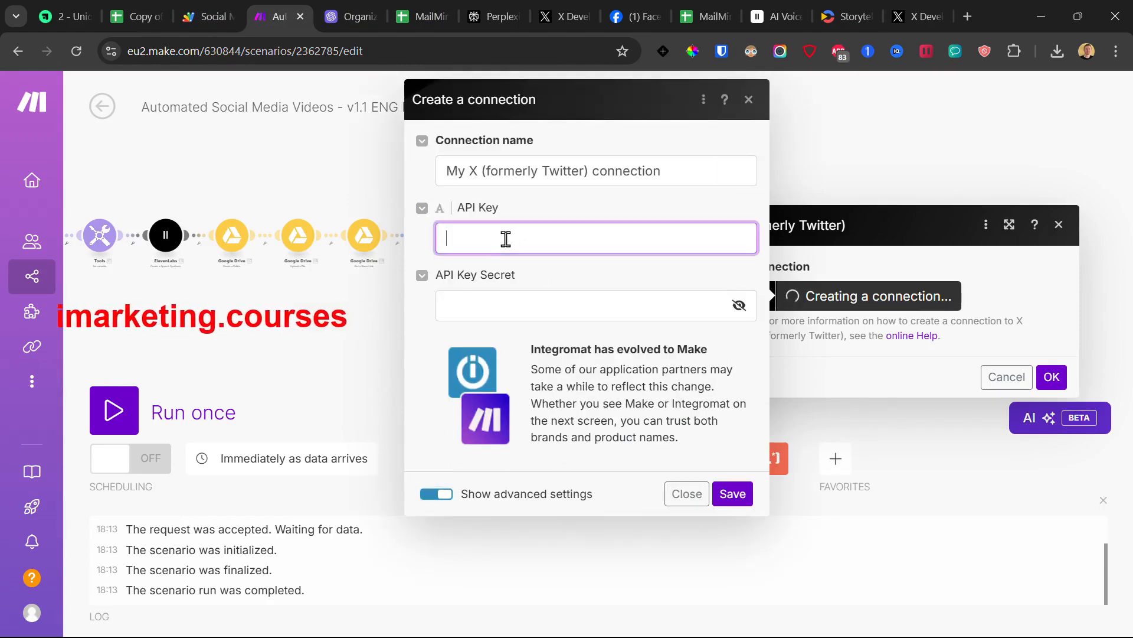
{"action": "left_click", "coordinate": [502, 301]}
{"action": "left_click", "coordinate": [912, 16]}
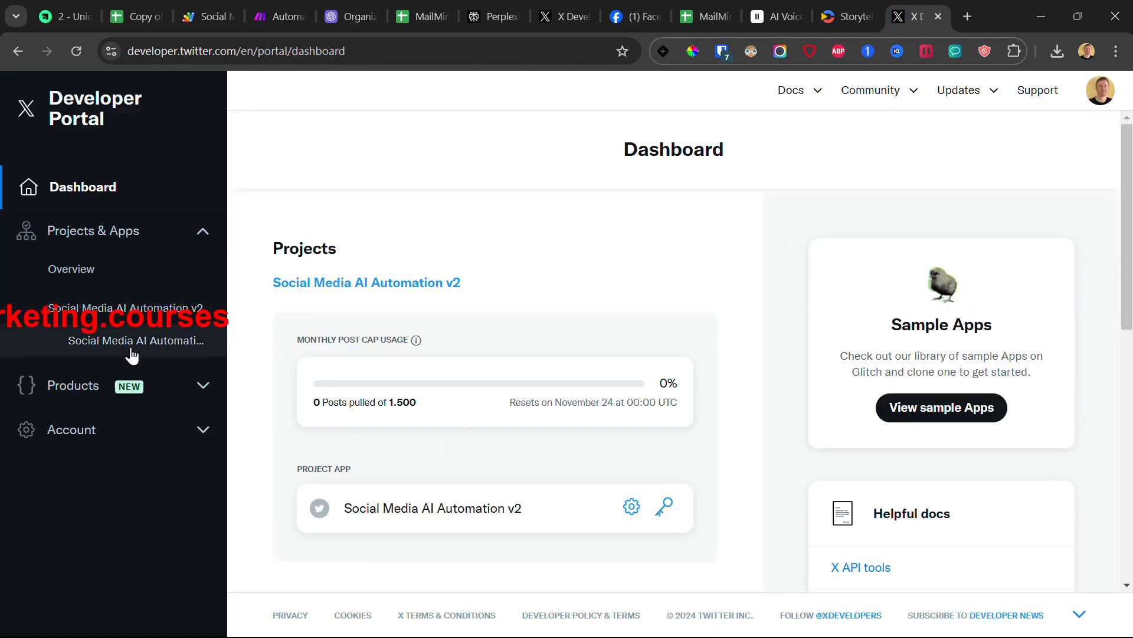
{"action": "left_click", "coordinate": [158, 354]}
{"action": "left_click", "coordinate": [726, 214]}
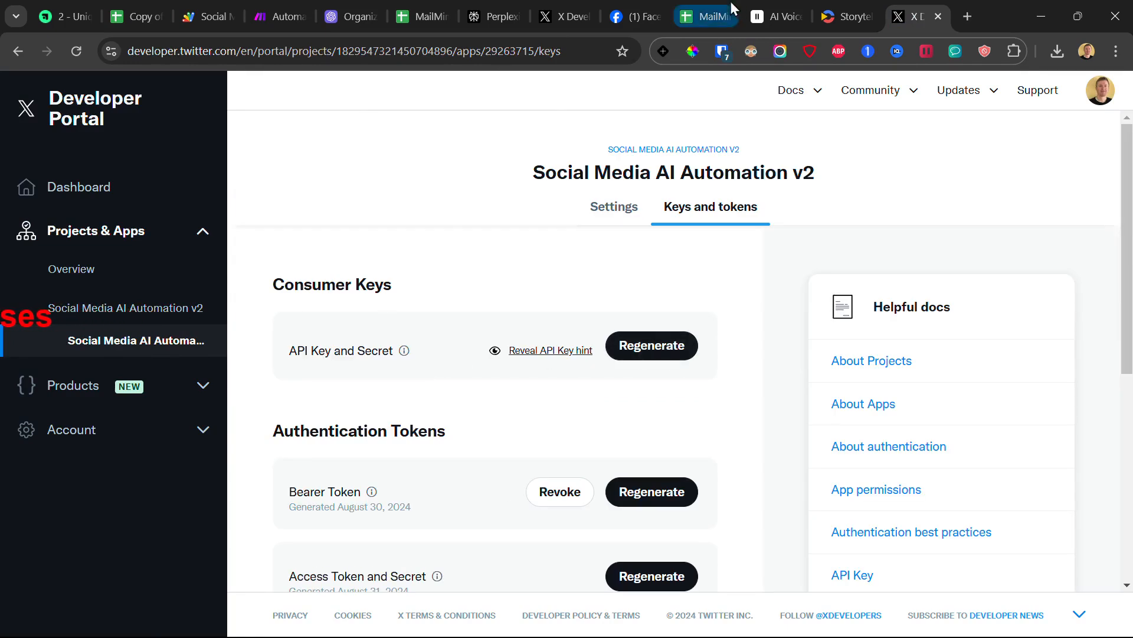
{"action": "left_click", "coordinate": [261, 1]}
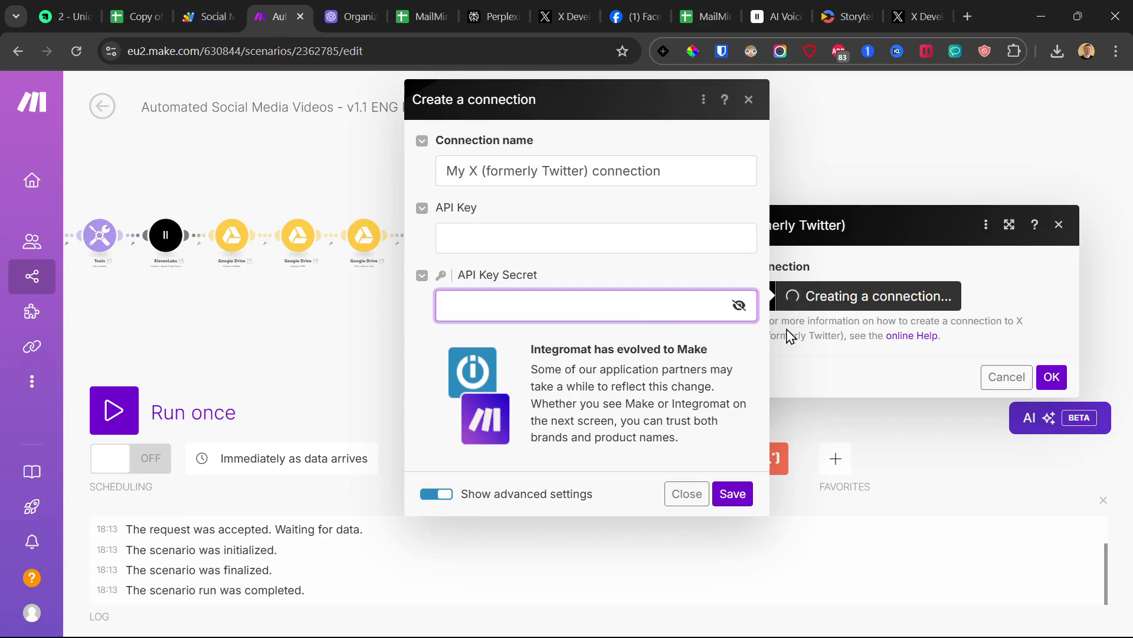
{"action": "left_click", "coordinate": [749, 100]}
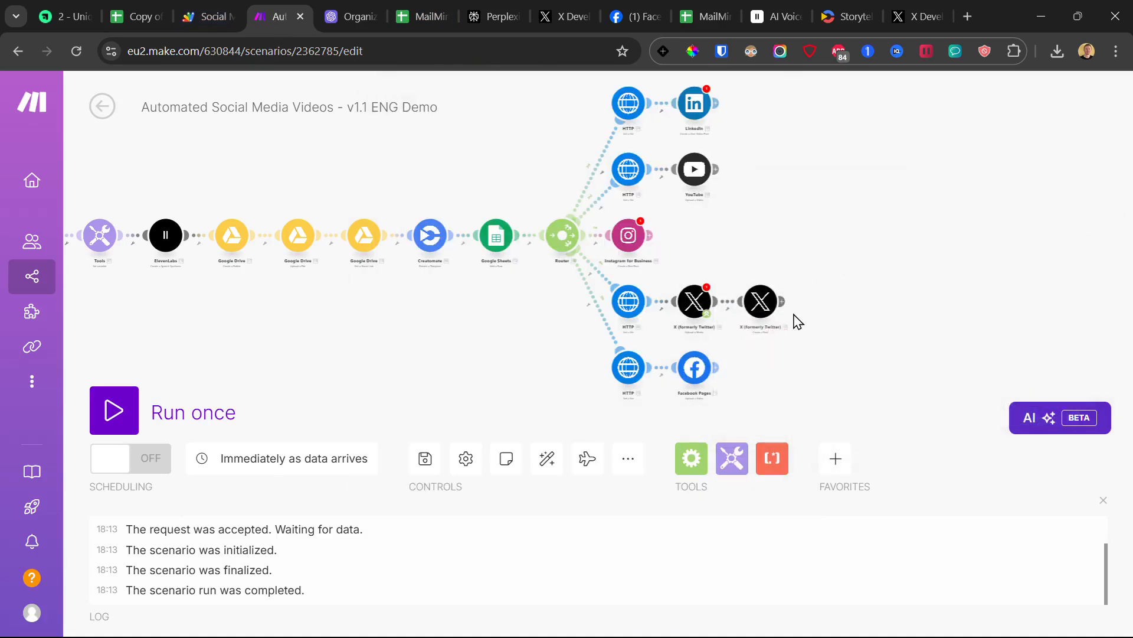
Step: On the second X module, fill the OAuth 2.0 connection with the copied Client ID and save
{"action": "left_click", "coordinate": [763, 304]}
{"action": "left_click", "coordinate": [875, 301]}
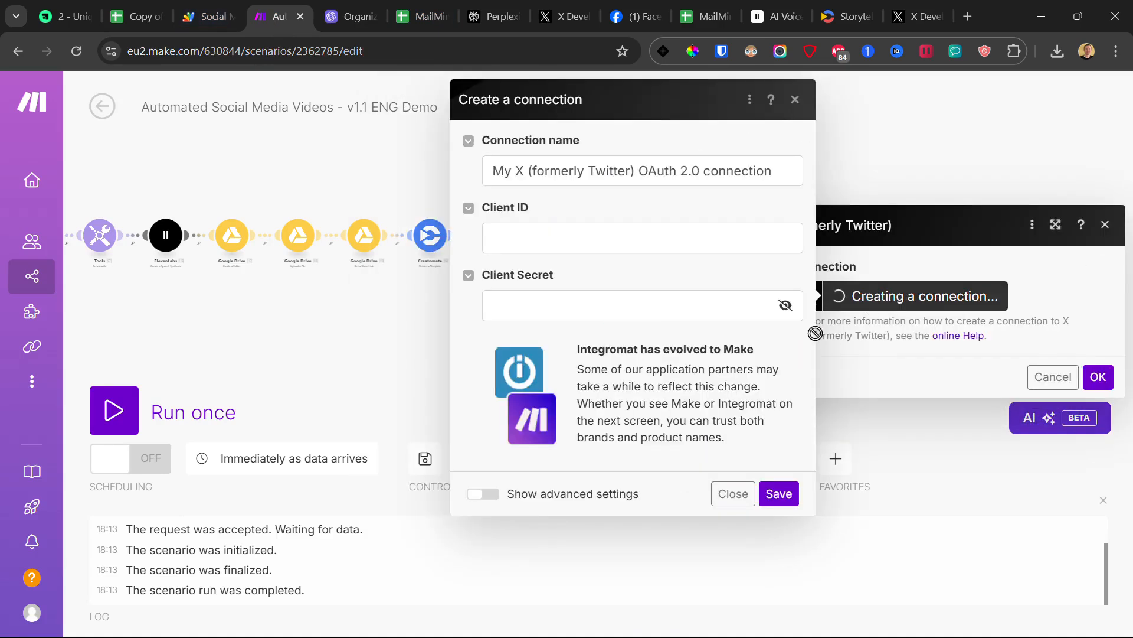
{"action": "left_click", "coordinate": [503, 232]}
{"action": "left_click", "coordinate": [526, 310]}
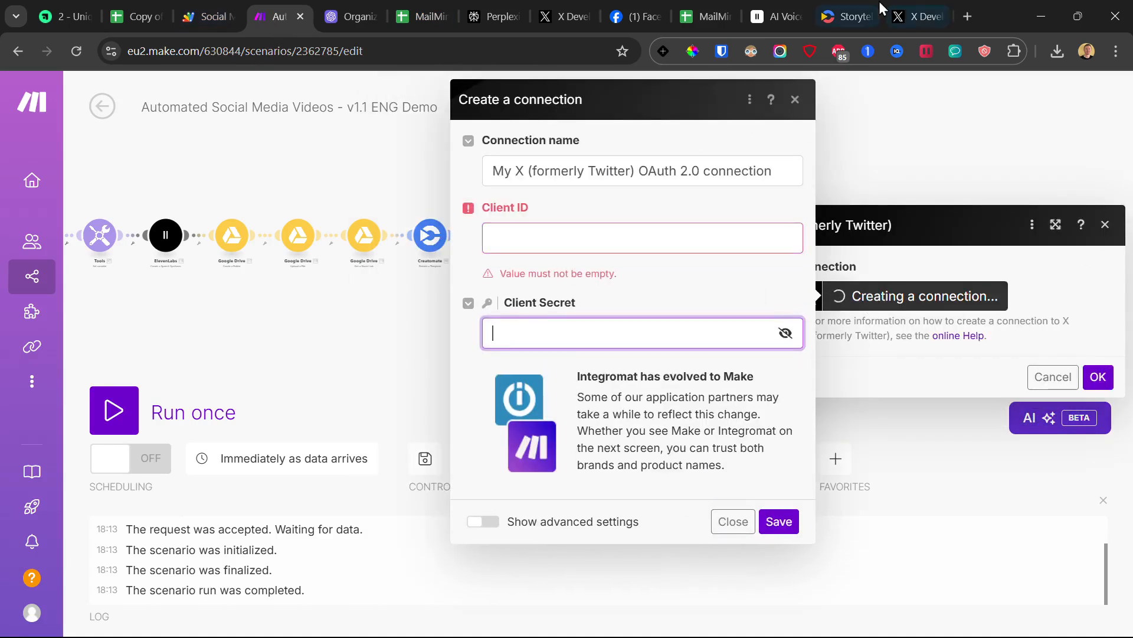
{"action": "left_click", "coordinate": [915, 16]}
{"action": "scroll", "coordinate": [355, 323], "scroll_direction": "down", "scroll_amount": 7}
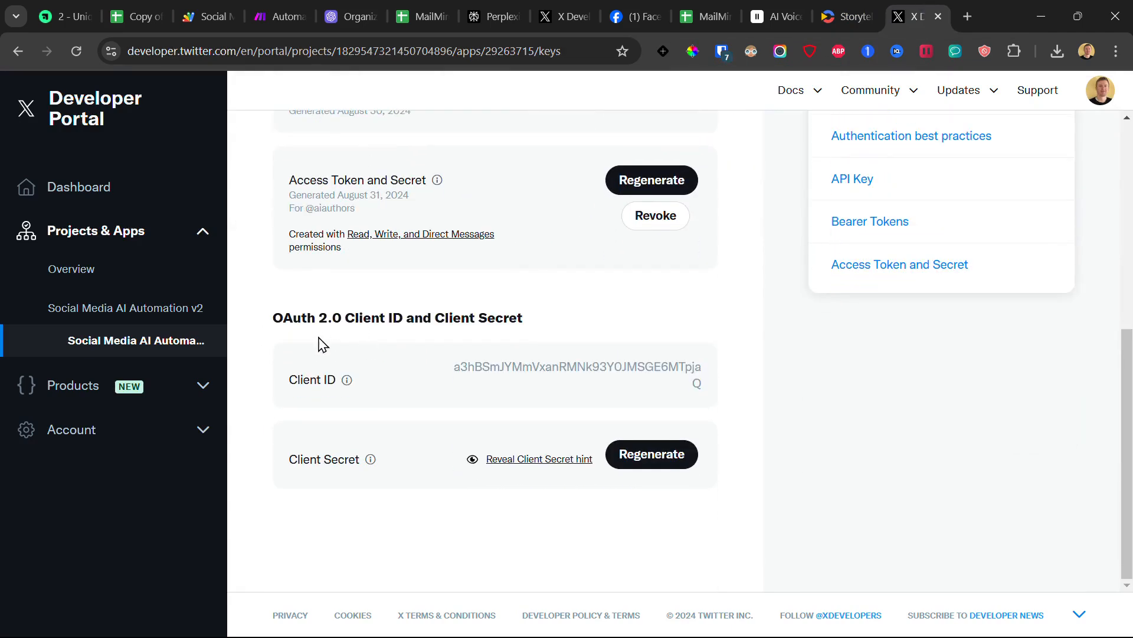
{"action": "left_click_drag", "start_coordinate": [284, 318], "coordinate": [742, 496]}
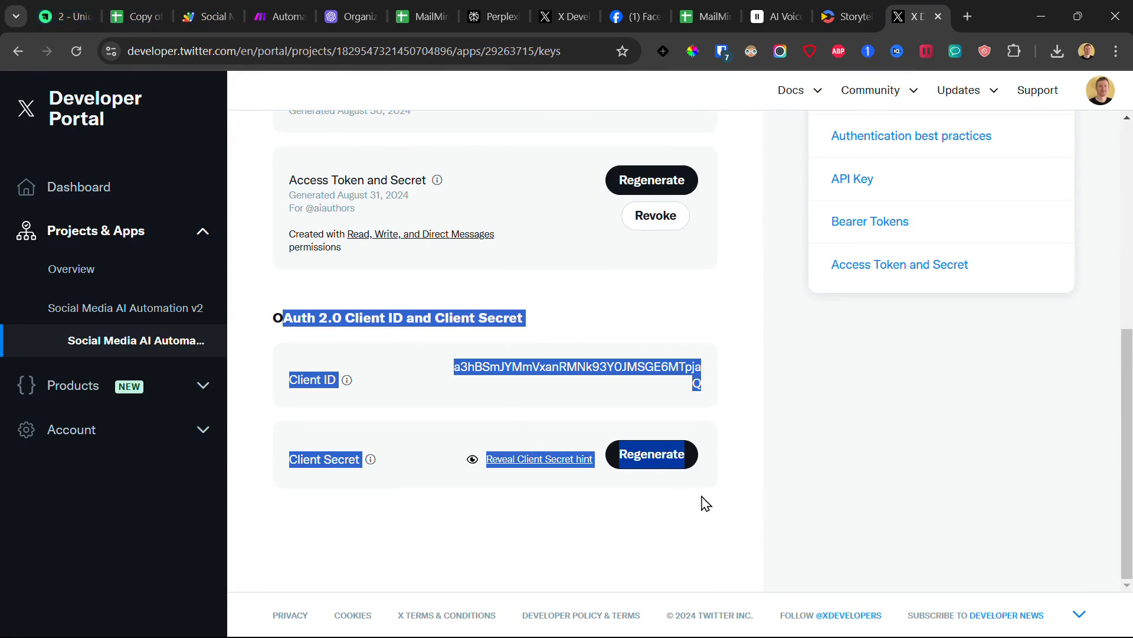
{"action": "left_click", "coordinate": [534, 384]}
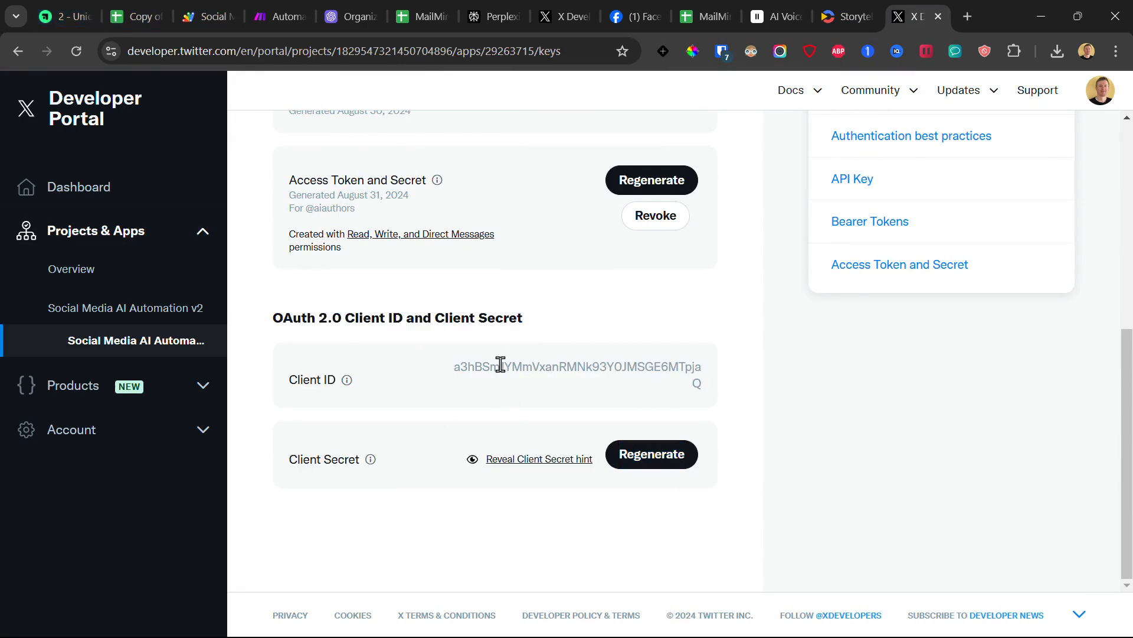
{"action": "left_click_drag", "start_coordinate": [536, 370], "coordinate": [750, 405]}
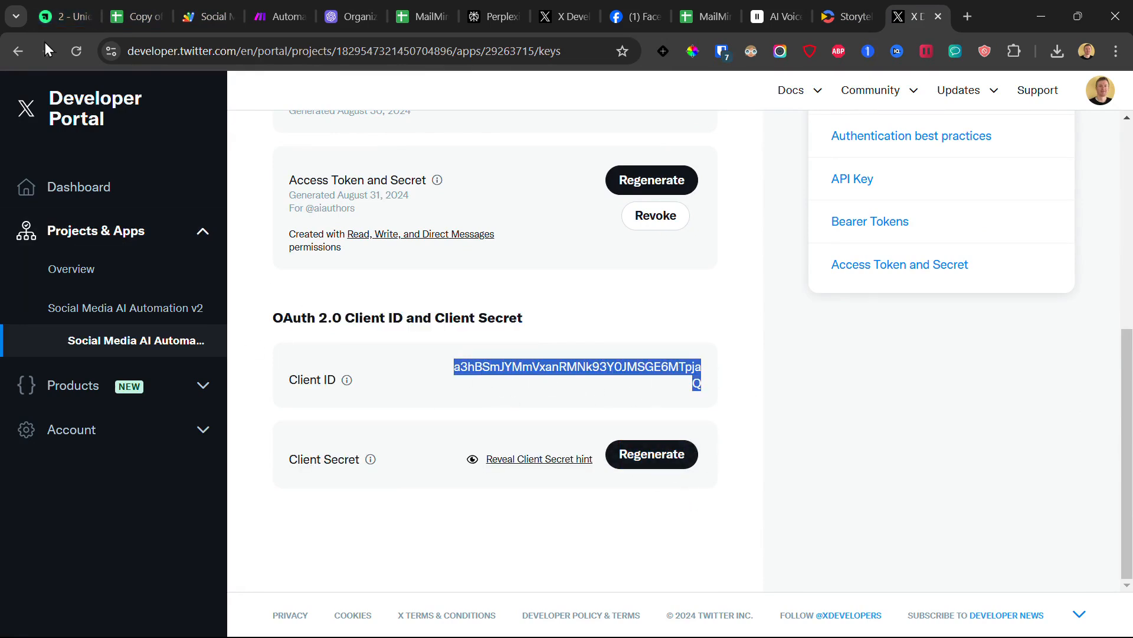
{"action": "left_click", "coordinate": [208, 8]}
{"action": "left_click", "coordinate": [280, 4]}
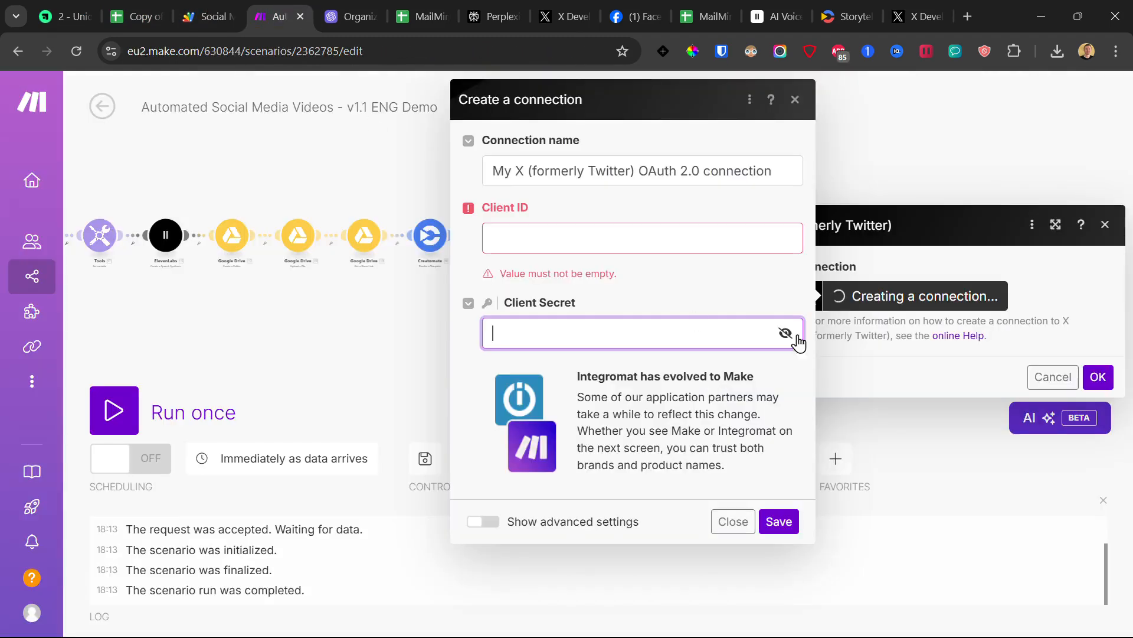
{"action": "left_click", "coordinate": [567, 229]}
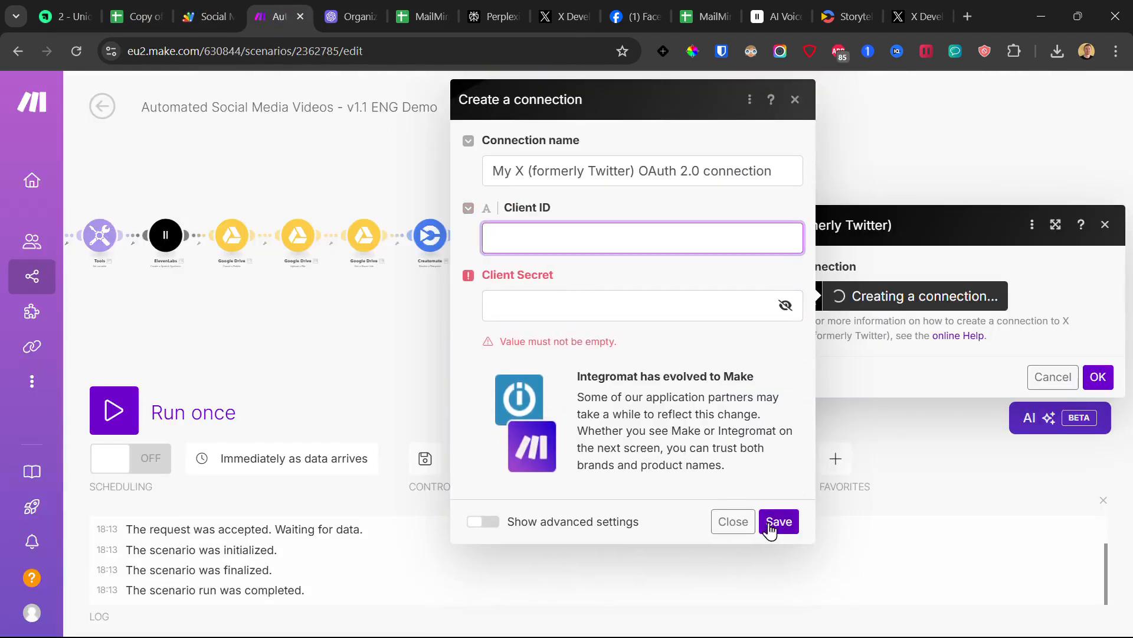
{"action": "left_click", "coordinate": [802, 102]}
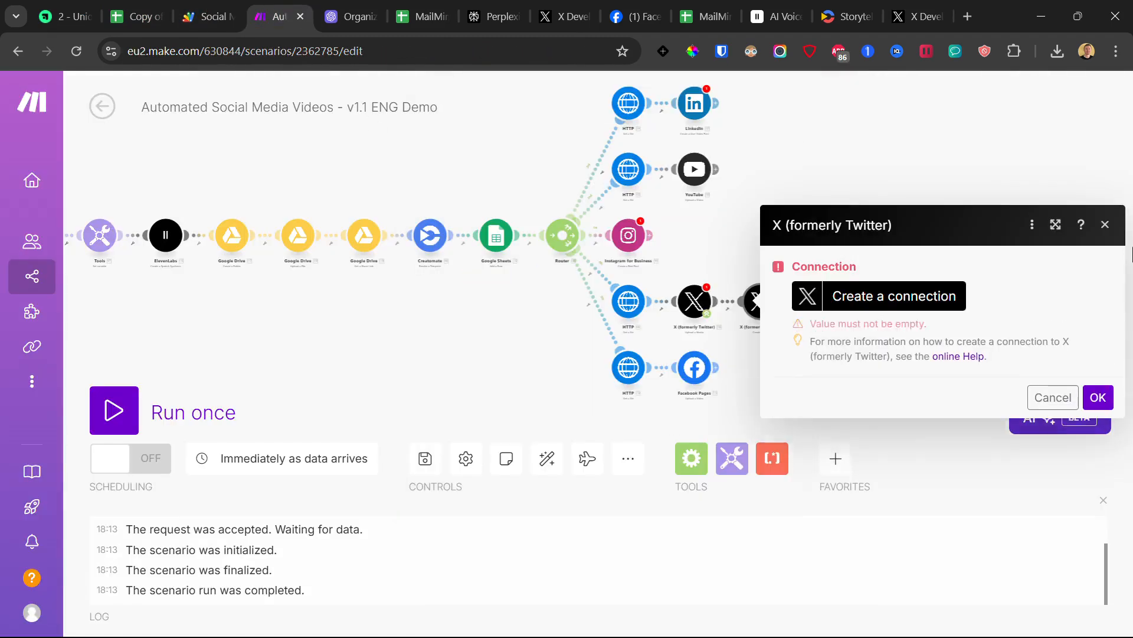
Step: Close the X settings and abandon a Facebook Pages connection attempt
{"action": "left_click", "coordinate": [1105, 225]}
{"action": "left_click", "coordinate": [65, 17]}
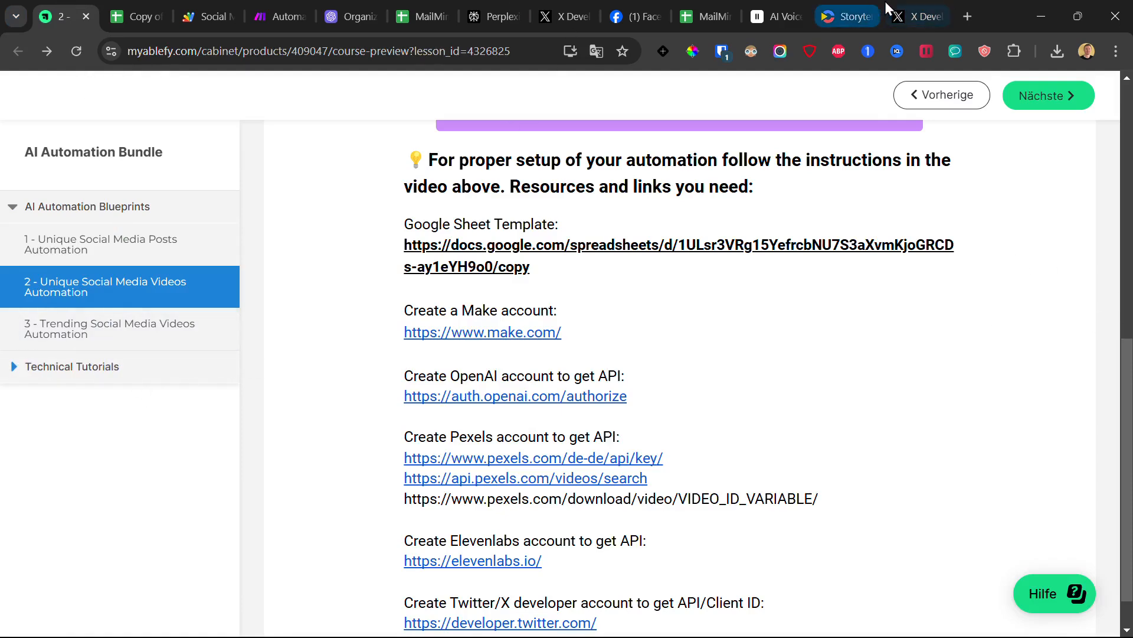
{"action": "left_click", "coordinate": [281, 27]}
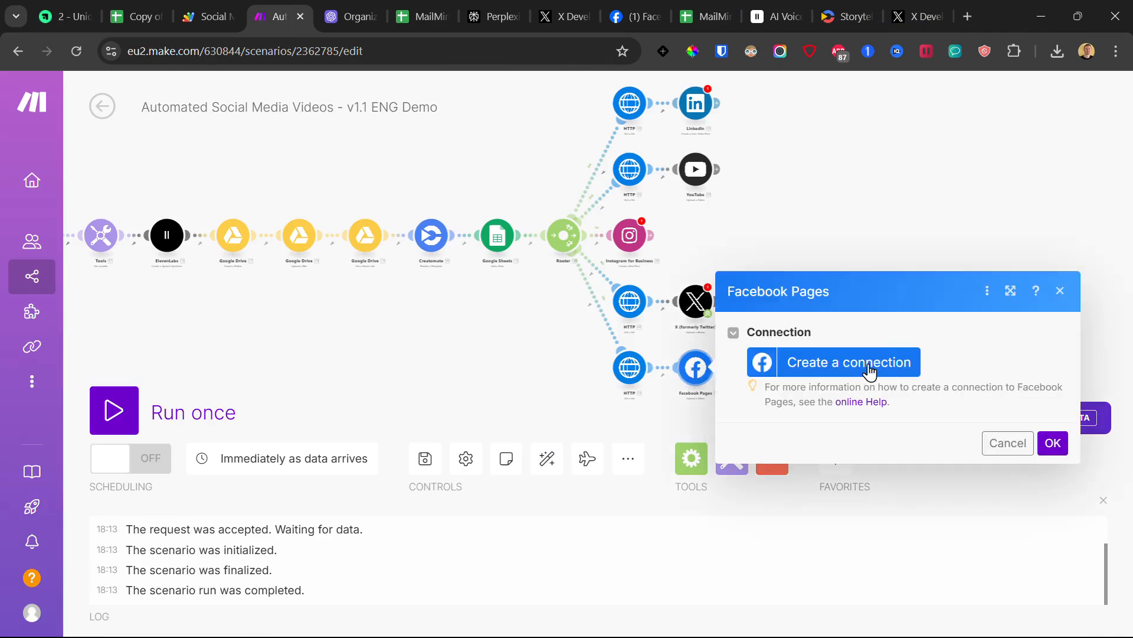
{"action": "left_click", "coordinate": [862, 366]}
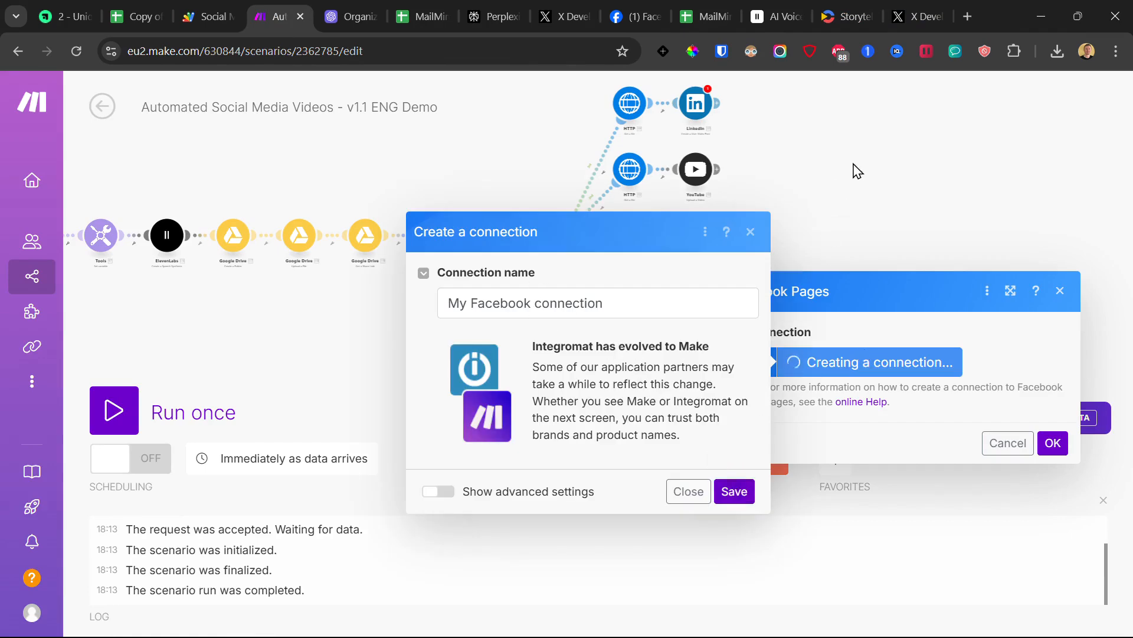
{"action": "left_click", "coordinate": [853, 165]}
Step: Pan around the scenario and select the X and Facebook branch modules
{"action": "left_click_drag", "start_coordinate": [776, 199], "coordinate": [819, 201]}
{"action": "scroll", "coordinate": [842, 218], "scroll_direction": "down", "scroll_amount": 3}
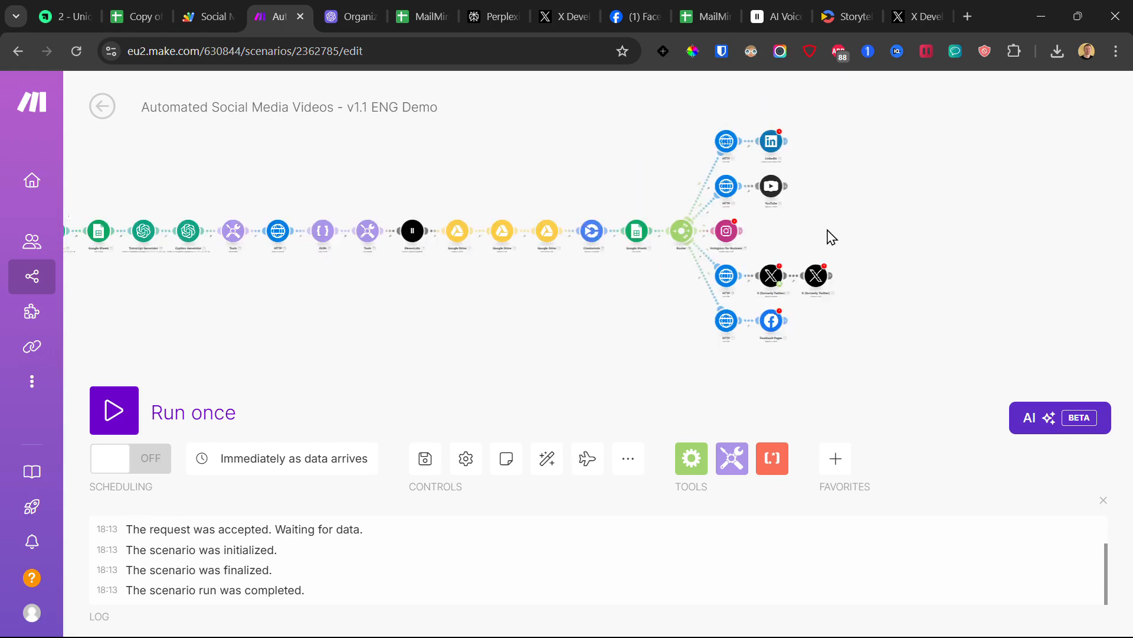
{"action": "left_click_drag", "start_coordinate": [691, 99], "coordinate": [681, 157]}
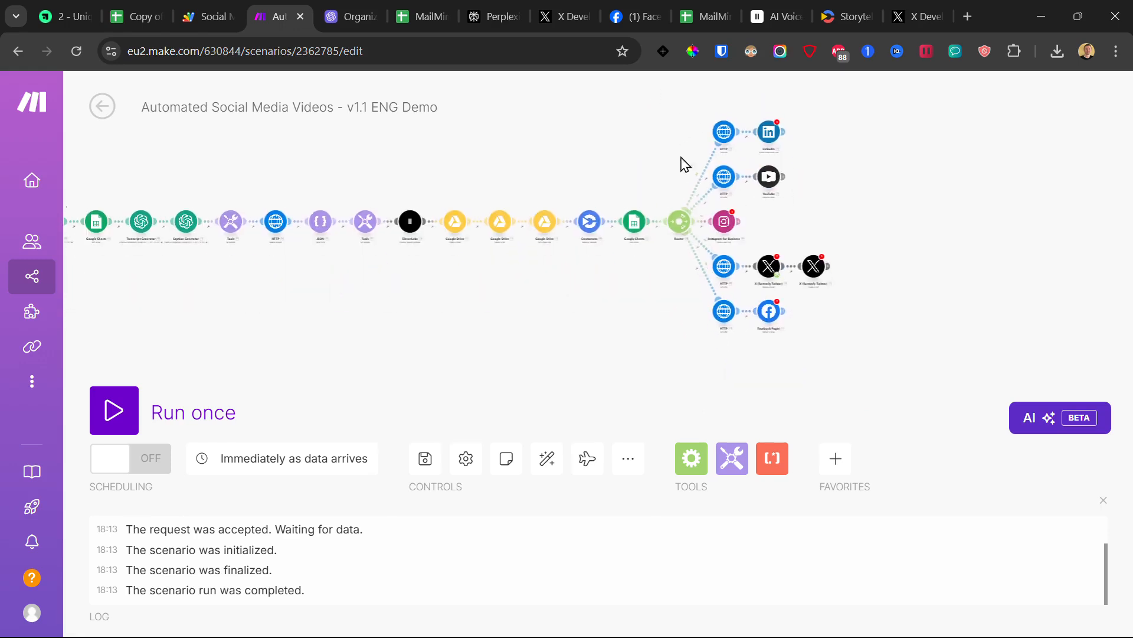
{"action": "mouse_move", "coordinate": [591, 356]}
{"action": "left_mouse_down"}
{"action": "mouse_move", "coordinate": [752, 372]}
{"action": "mouse_move", "coordinate": [580, 372]}
{"action": "left_mouse_up"}
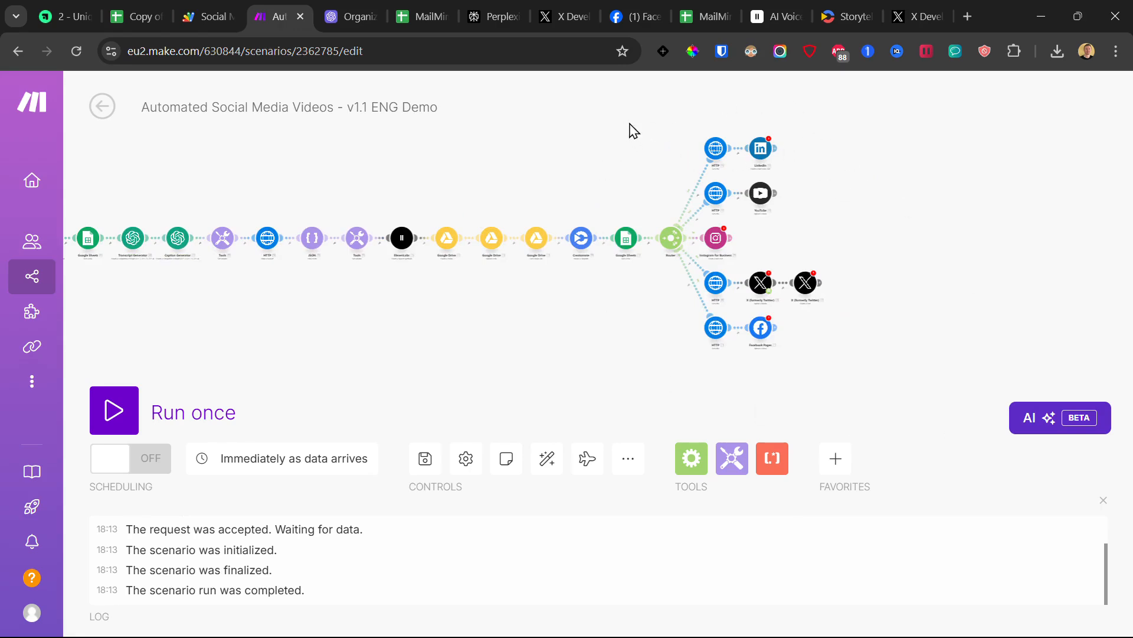
{"action": "scroll", "coordinate": [843, 220], "scroll_direction": "up", "scroll_amount": 2}
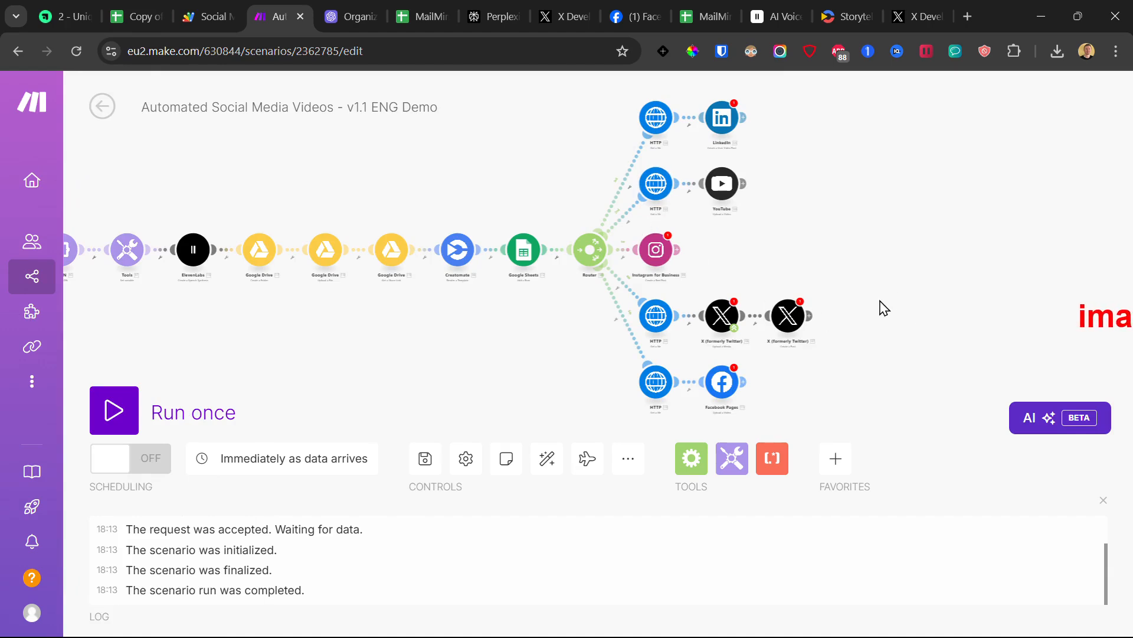
{"action": "left_click_drag", "start_coordinate": [875, 292], "coordinate": [564, 441]}
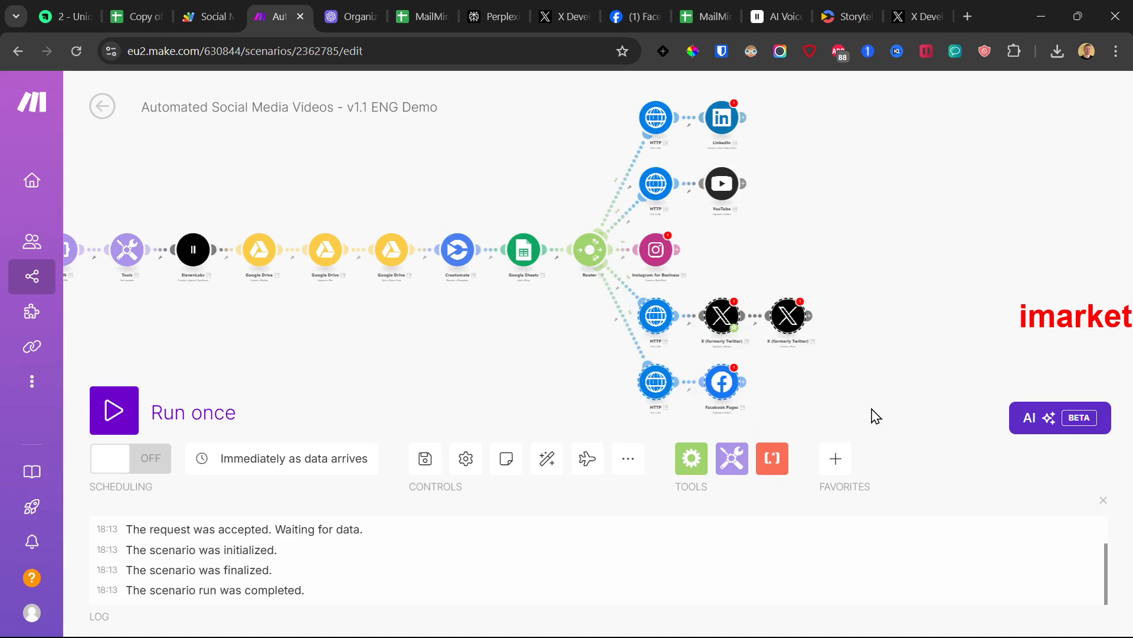
Step: Delete the X, Facebook Pages and HTTP/LinkedIn branch modules from the router
{"action": "key", "text": "Delete"}
{"action": "left_click_drag", "start_coordinate": [804, 100], "coordinate": [625, 152]}
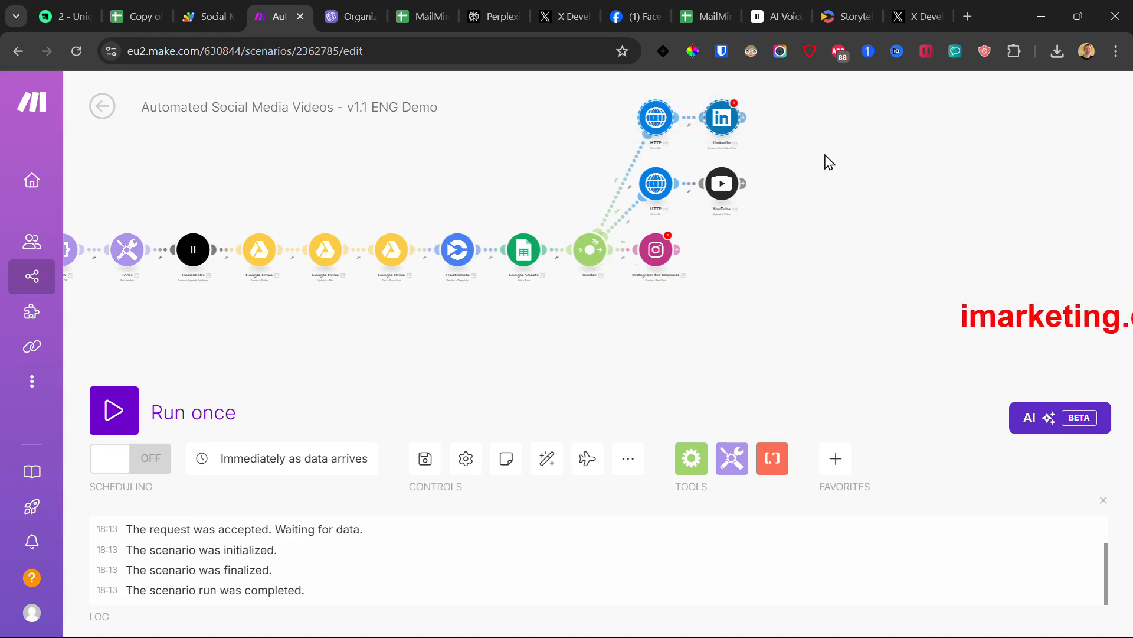
{"action": "key", "text": "Delete"}
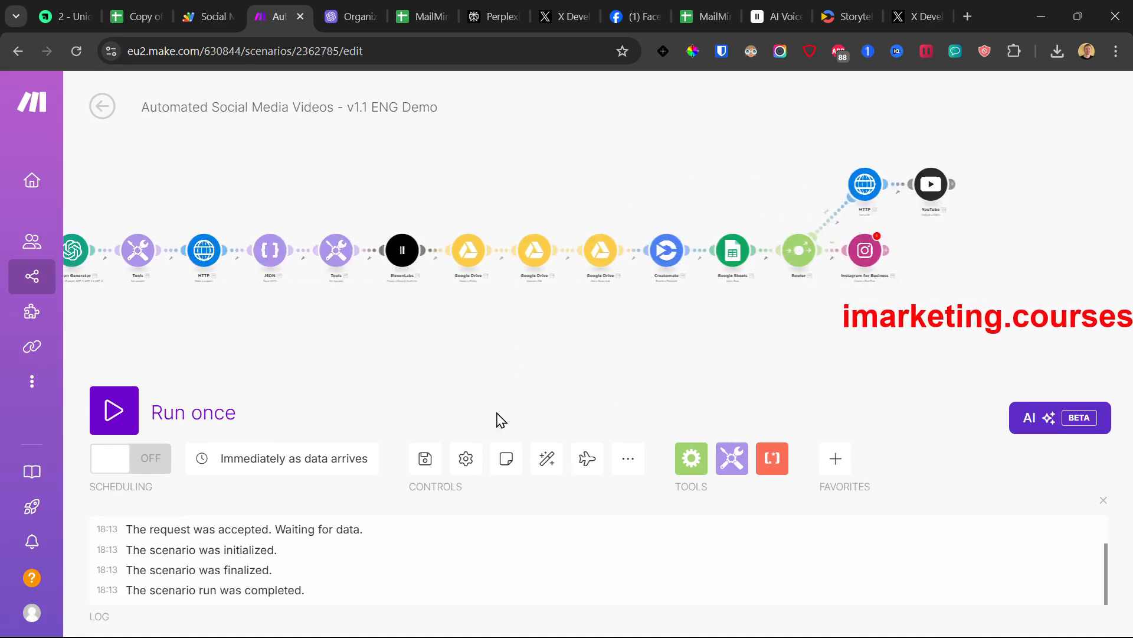
Step: Save the trimmed scenario, dismiss the error notices, and bring its first modules into view
{"action": "left_click", "coordinate": [425, 459]}
{"action": "left_click", "coordinate": [726, 527]}
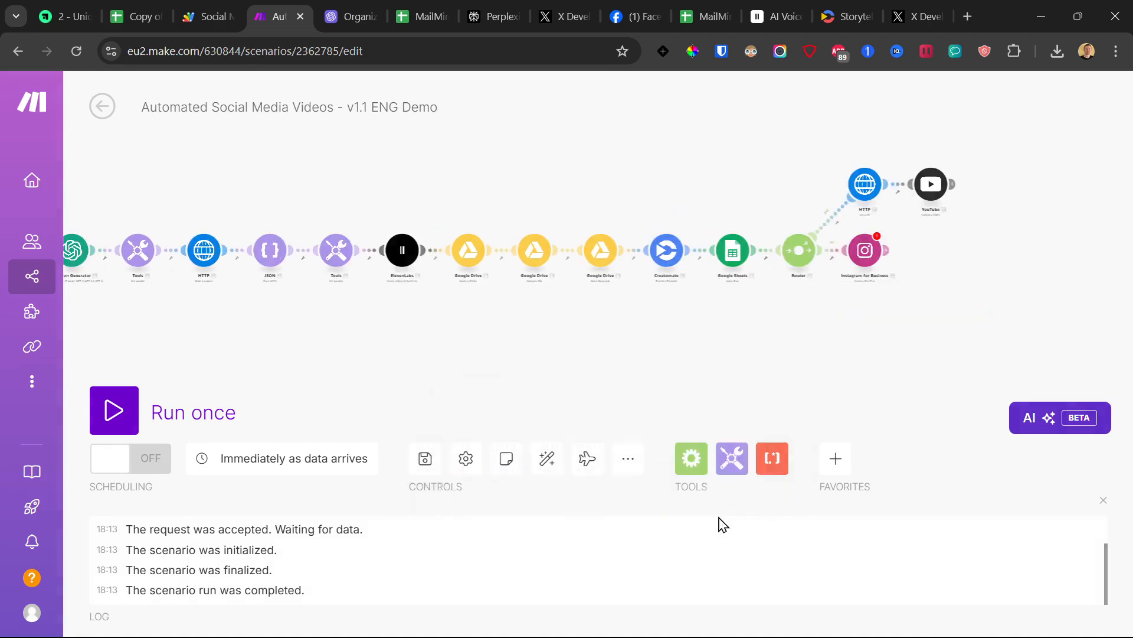
{"action": "left_click", "coordinate": [732, 243]}
{"action": "left_click_drag", "start_coordinate": [625, 343], "coordinate": [886, 329]}
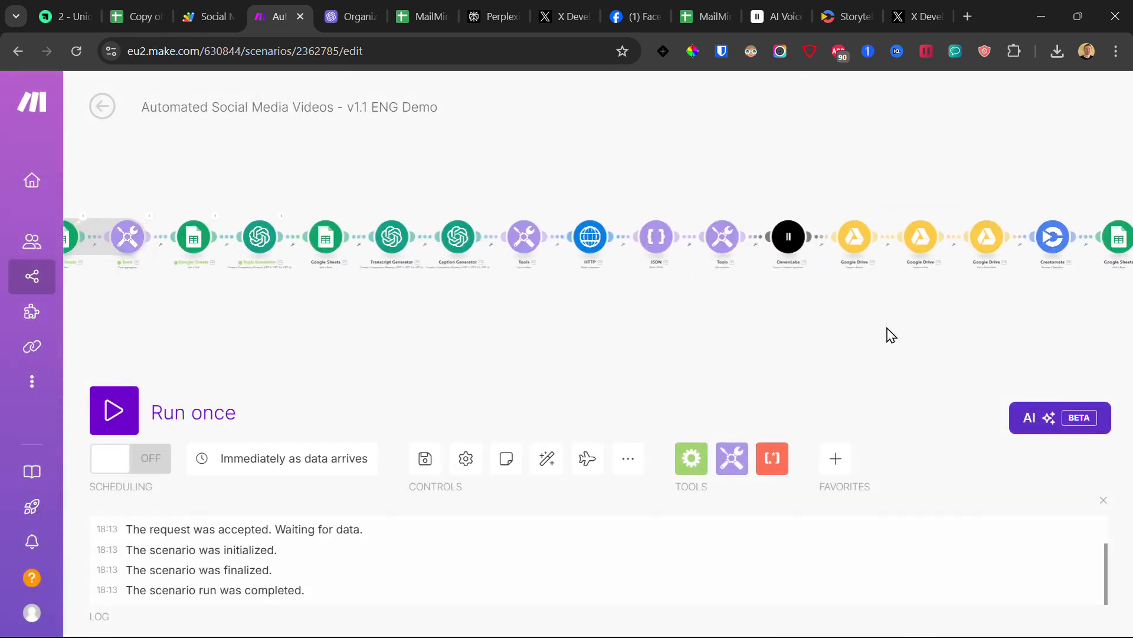
{"action": "scroll", "coordinate": [792, 319], "scroll_direction": "down", "scroll_amount": 4}
{"action": "scroll", "coordinate": [466, 343], "scroll_direction": "up", "scroll_amount": 3}
{"action": "left_click_drag", "start_coordinate": [572, 307], "coordinate": [529, 328]}
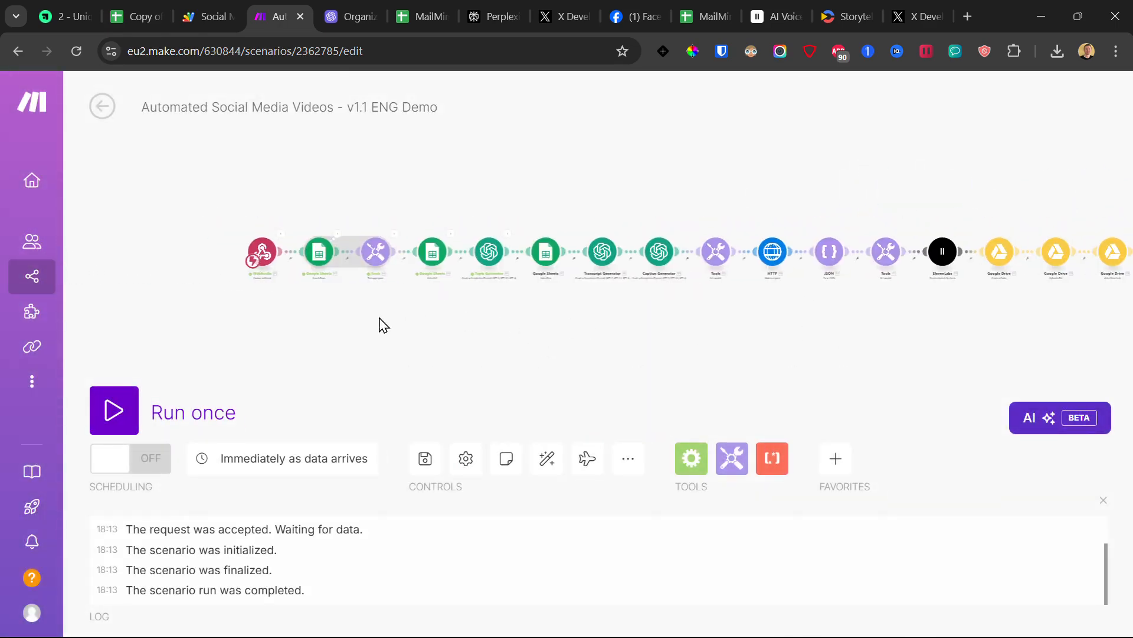
{"action": "scroll", "coordinate": [271, 286], "scroll_direction": "up", "scroll_amount": 2}
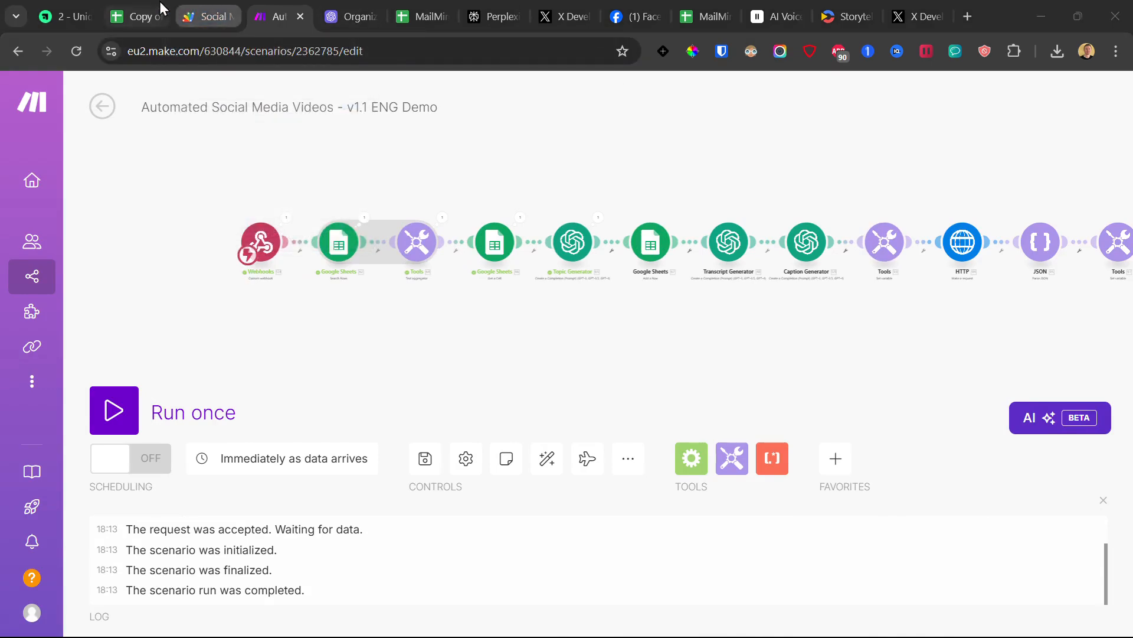
Step: Open the Social Media Video AI Automation project's Triggers page, currently listing 0 triggers
{"action": "left_click", "coordinate": [202, 12]}
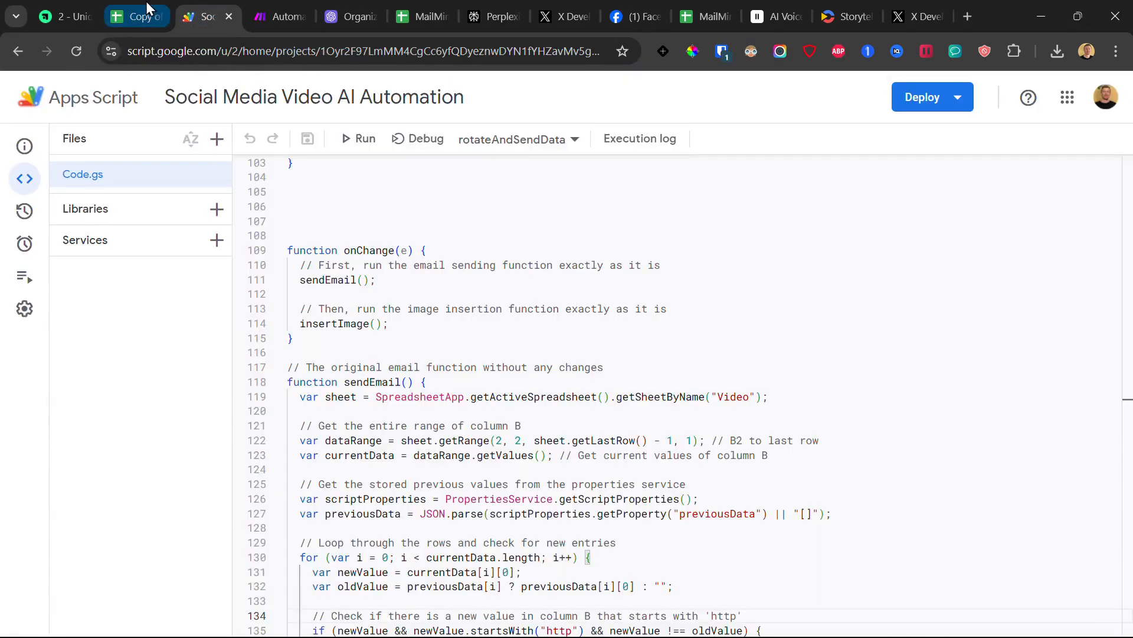
{"action": "left_click", "coordinate": [147, 9]}
{"action": "left_click", "coordinate": [333, 109]}
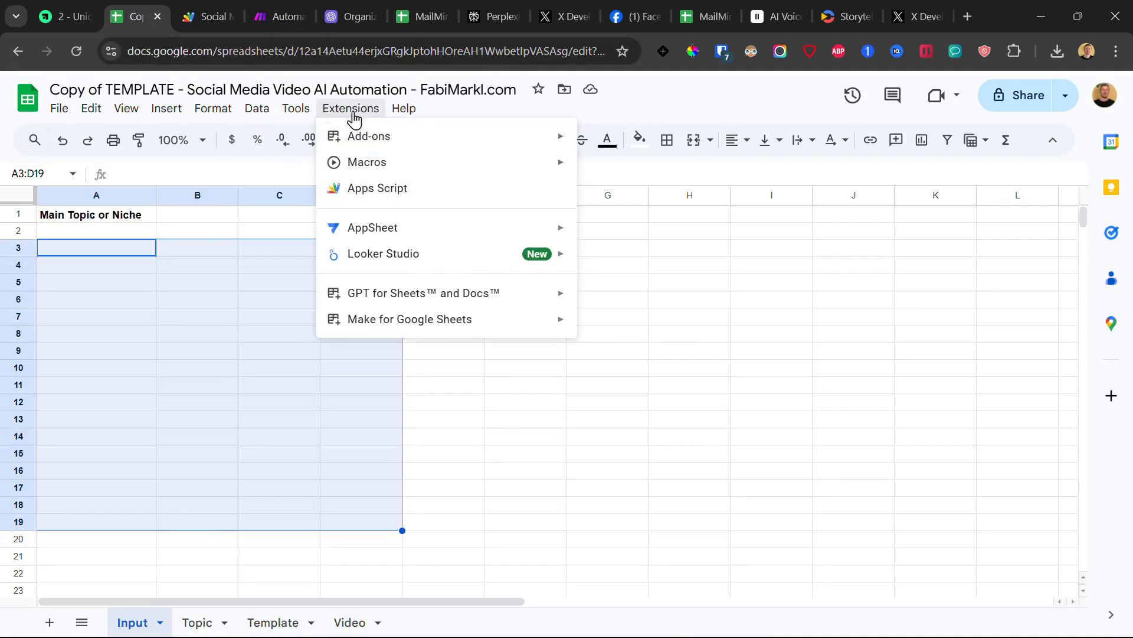
{"action": "left_click", "coordinate": [204, 13]}
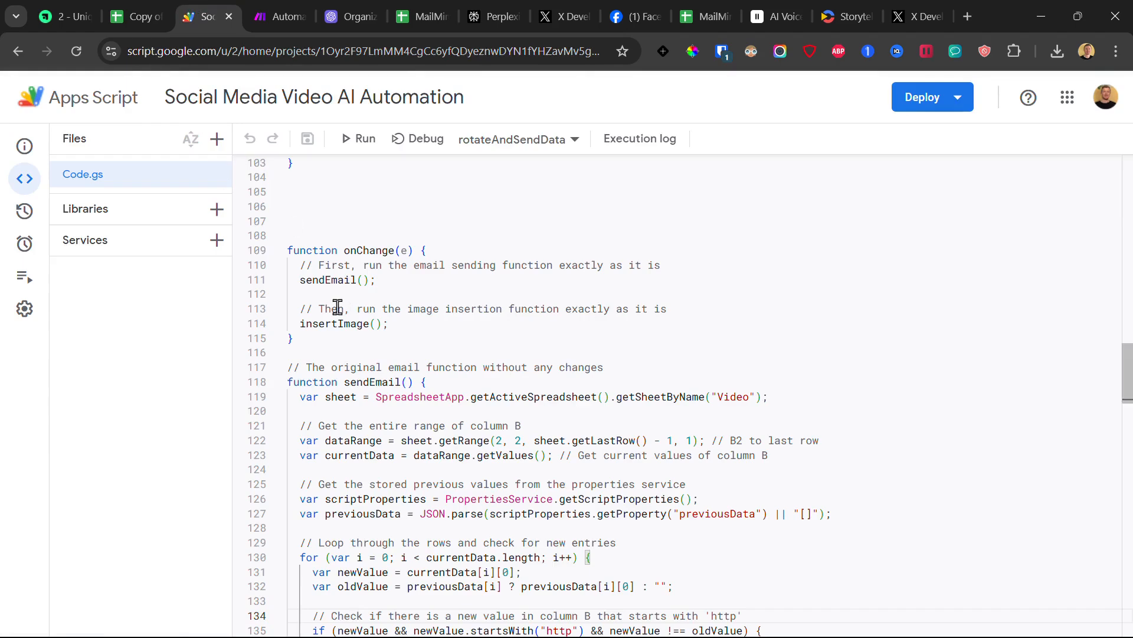
{"action": "left_click", "coordinate": [24, 243]}
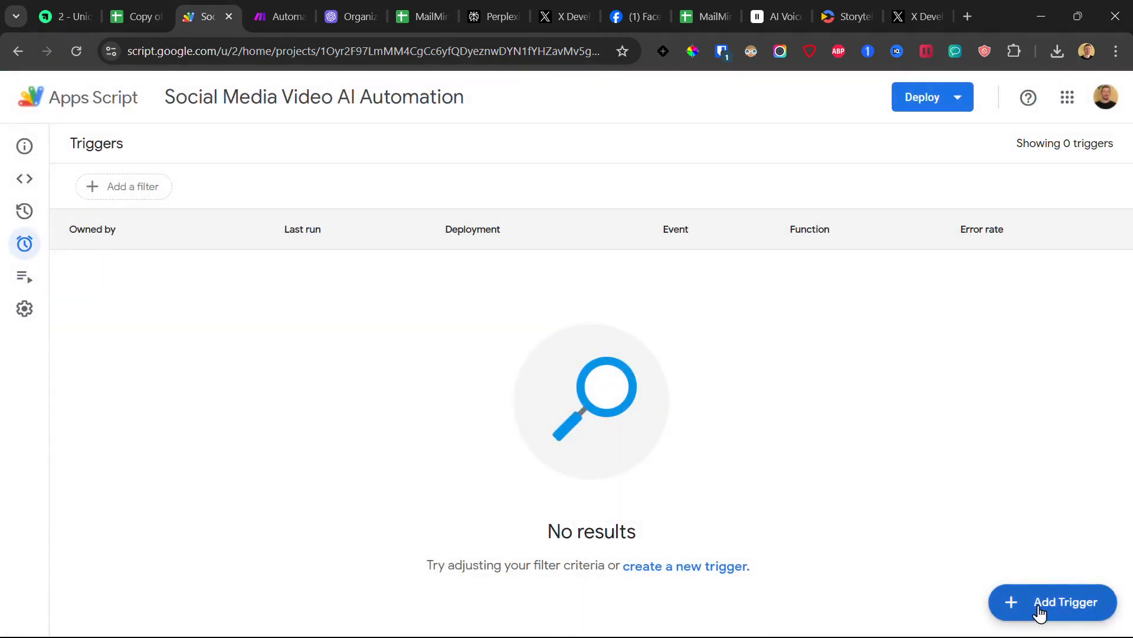
Step: Start a new trigger running rotateAndSendData with a time-driven event source
{"action": "left_click", "coordinate": [1039, 608]}
{"action": "left_click", "coordinate": [399, 272]}
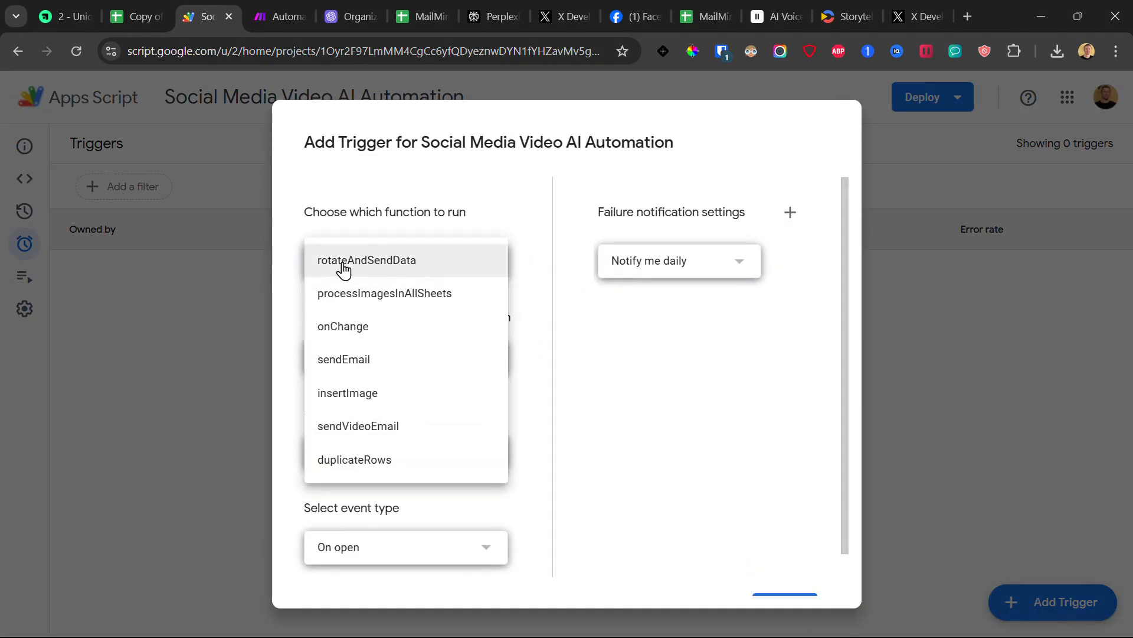
{"action": "left_click", "coordinate": [505, 202]}
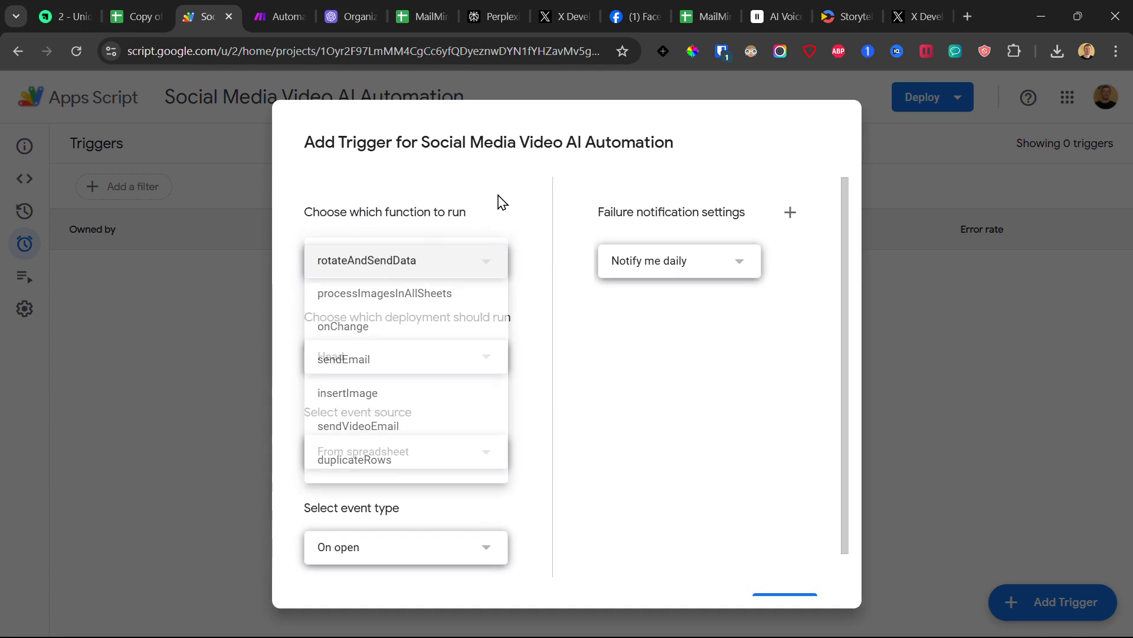
{"action": "scroll", "coordinate": [417, 398], "scroll_direction": "down", "scroll_amount": 1}
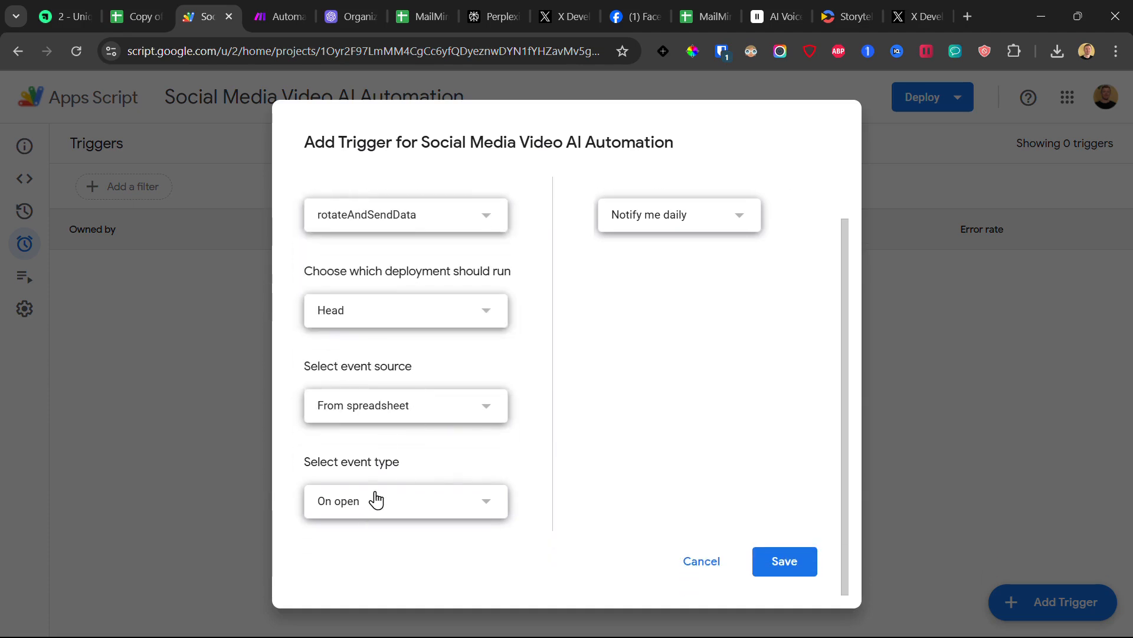
{"action": "left_click", "coordinate": [385, 506]}
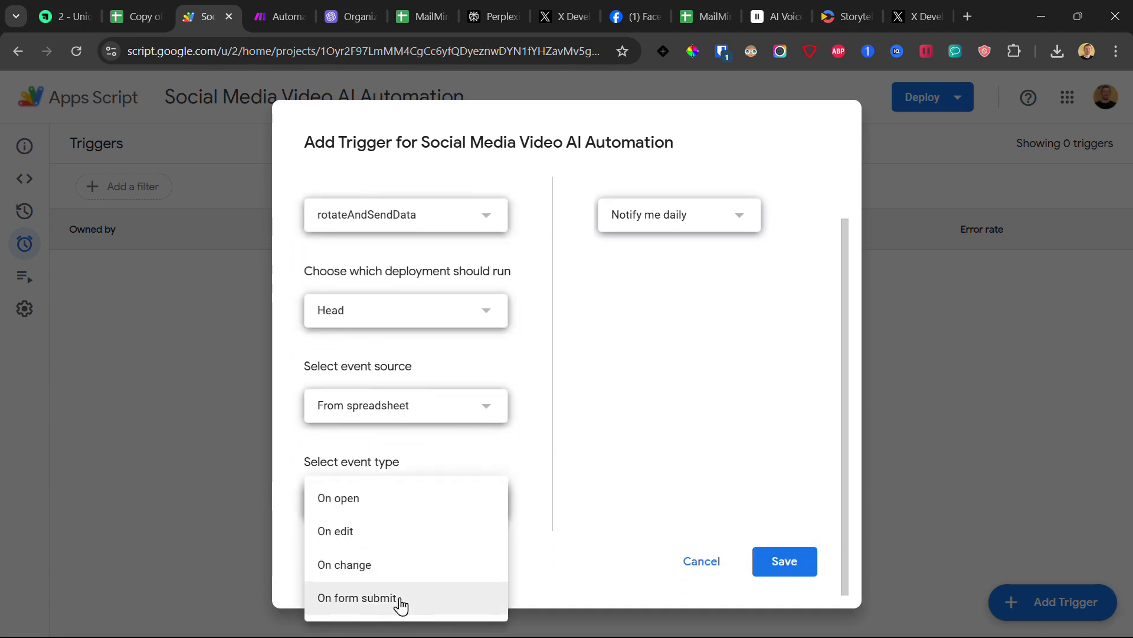
{"action": "left_click", "coordinate": [393, 409]}
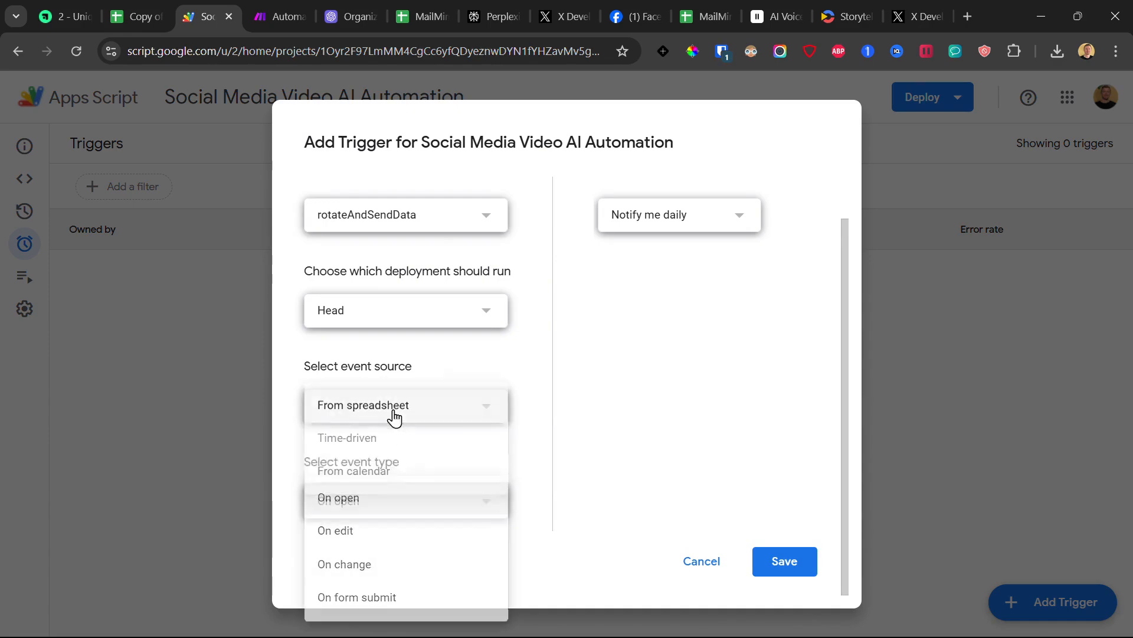
{"action": "left_click", "coordinate": [385, 438]}
Step: Change the timer type from a daily to a week timer set to Every Monday
{"action": "scroll", "coordinate": [392, 455], "scroll_direction": "down", "scroll_amount": 2}
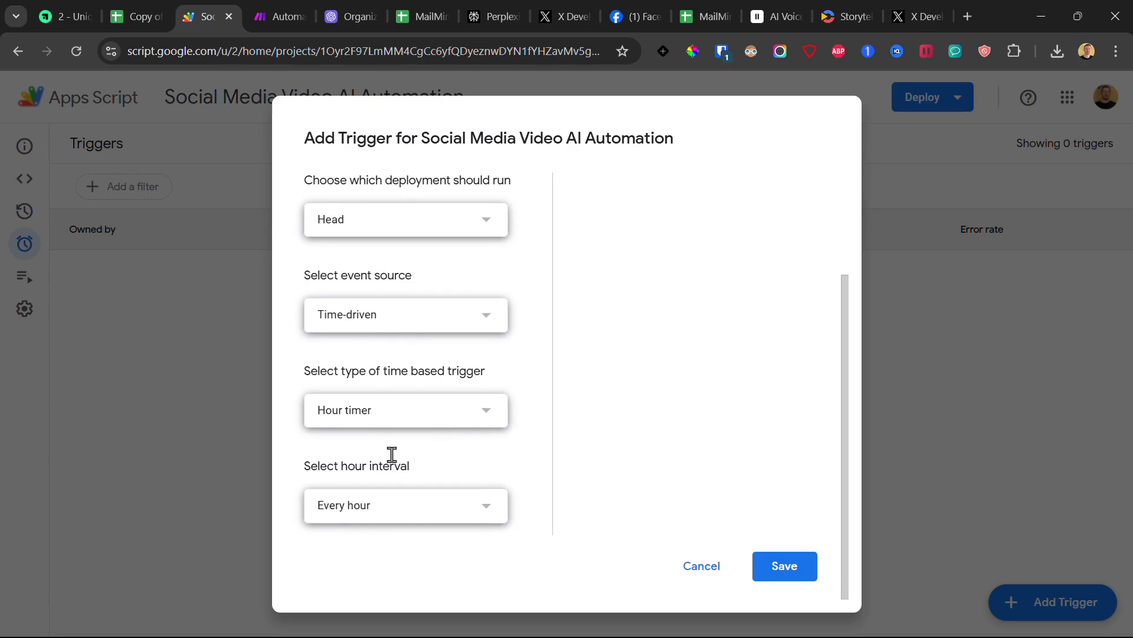
{"action": "left_click", "coordinate": [363, 416]}
{"action": "left_click", "coordinate": [353, 449]}
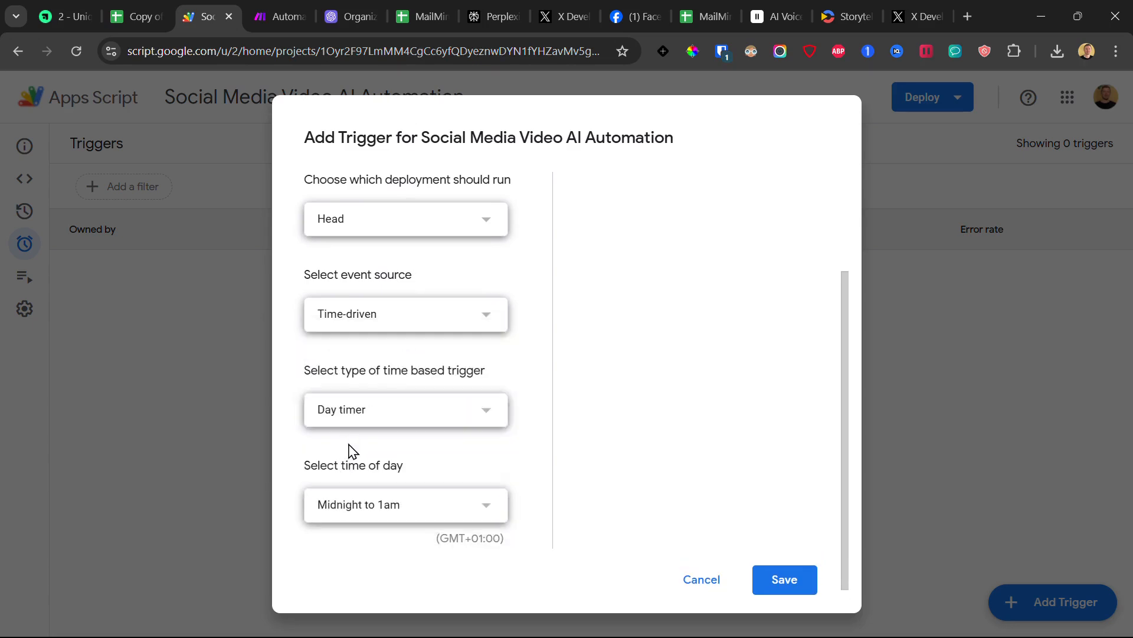
{"action": "scroll", "coordinate": [408, 437], "scroll_direction": "down", "scroll_amount": 1}
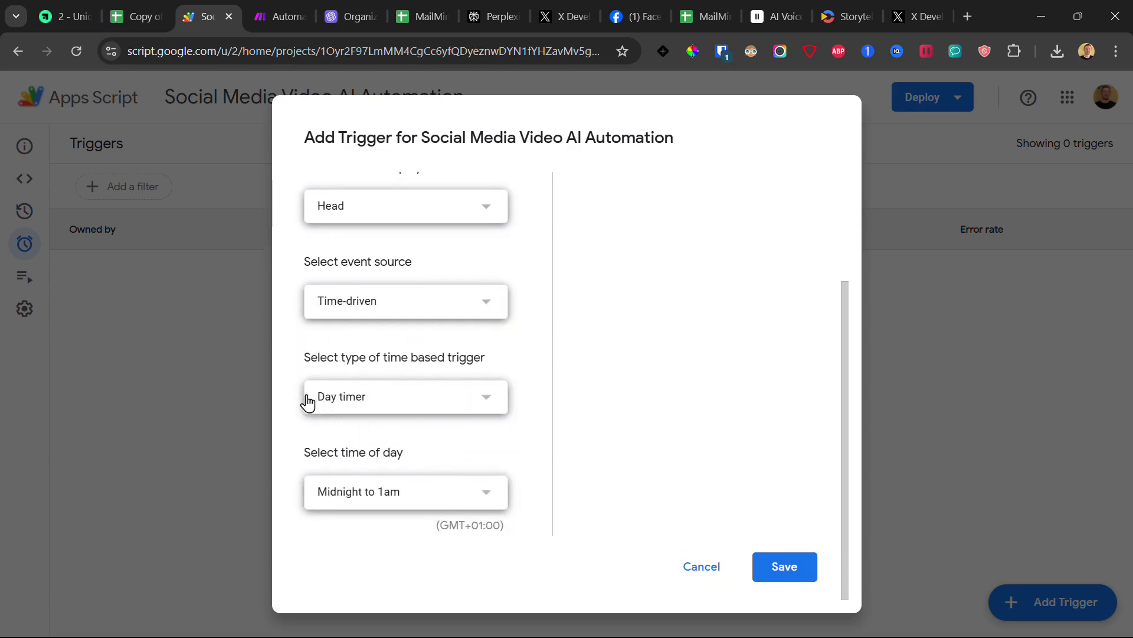
{"action": "left_click", "coordinate": [357, 501]}
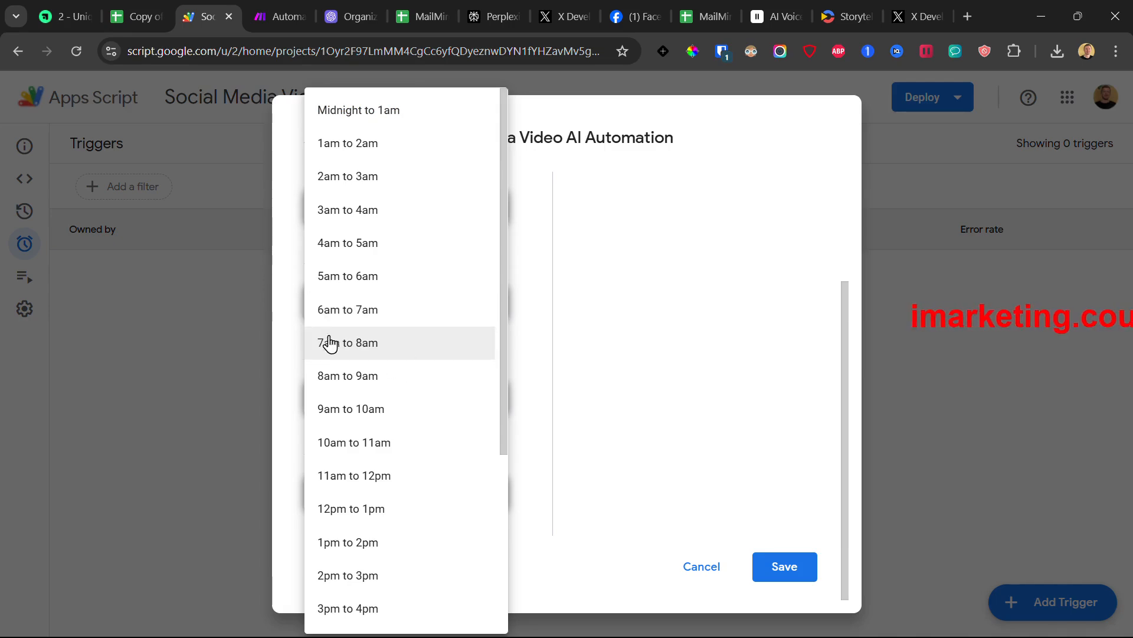
{"action": "left_click", "coordinate": [644, 338]}
{"action": "left_click", "coordinate": [384, 397]}
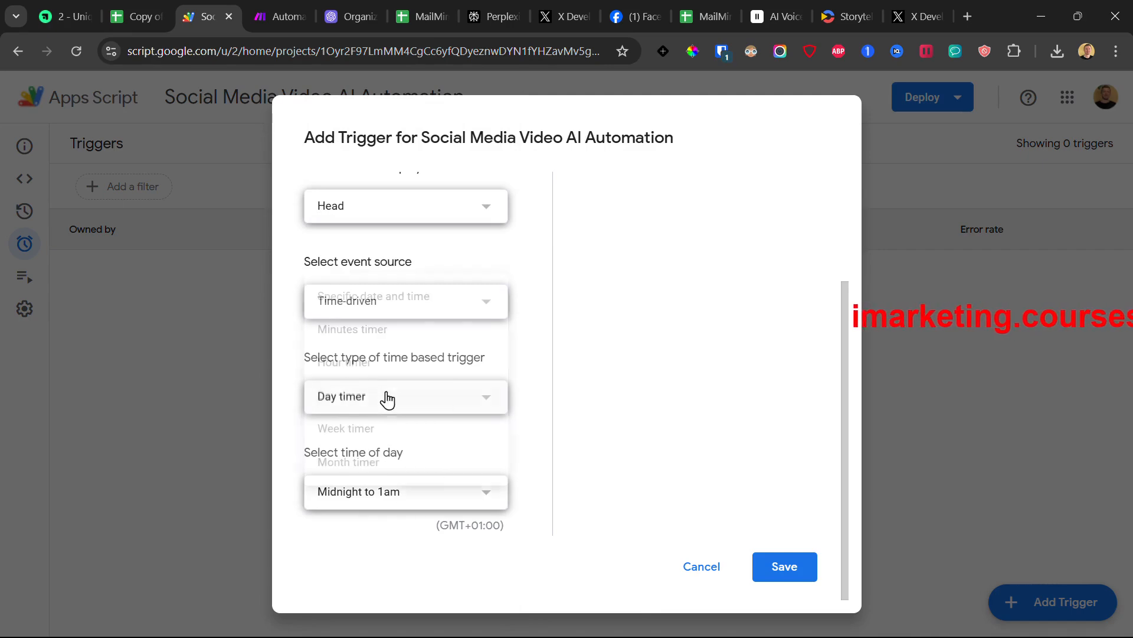
{"action": "left_click", "coordinate": [372, 430]}
{"action": "scroll", "coordinate": [476, 420], "scroll_direction": "down", "scroll_amount": 2}
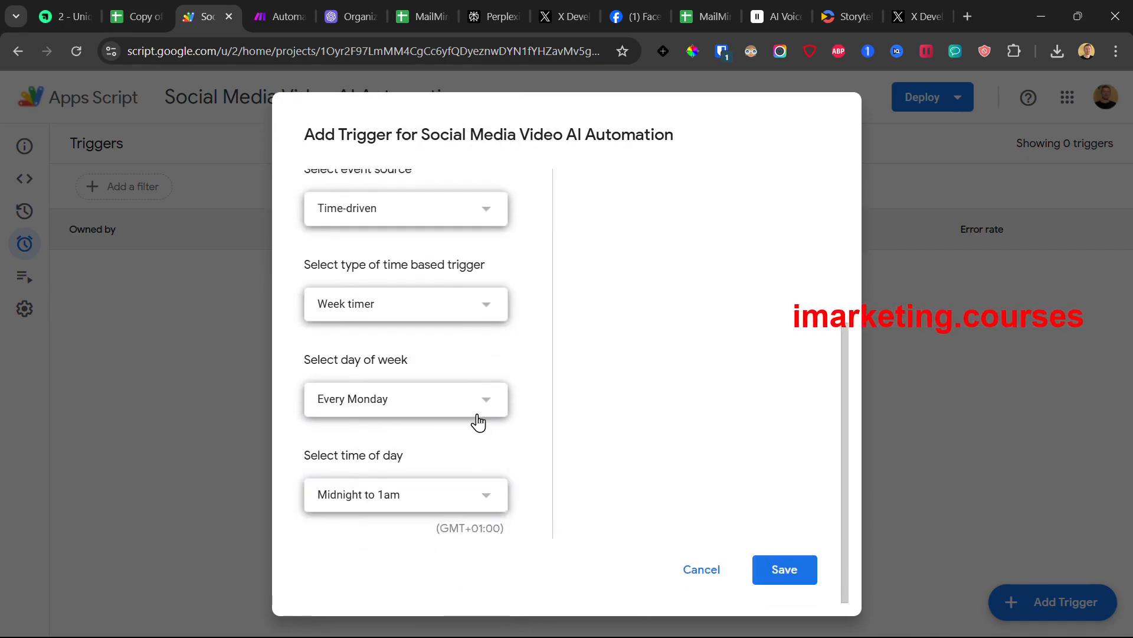
{"action": "left_click", "coordinate": [390, 412]}
{"action": "left_click", "coordinate": [602, 366]}
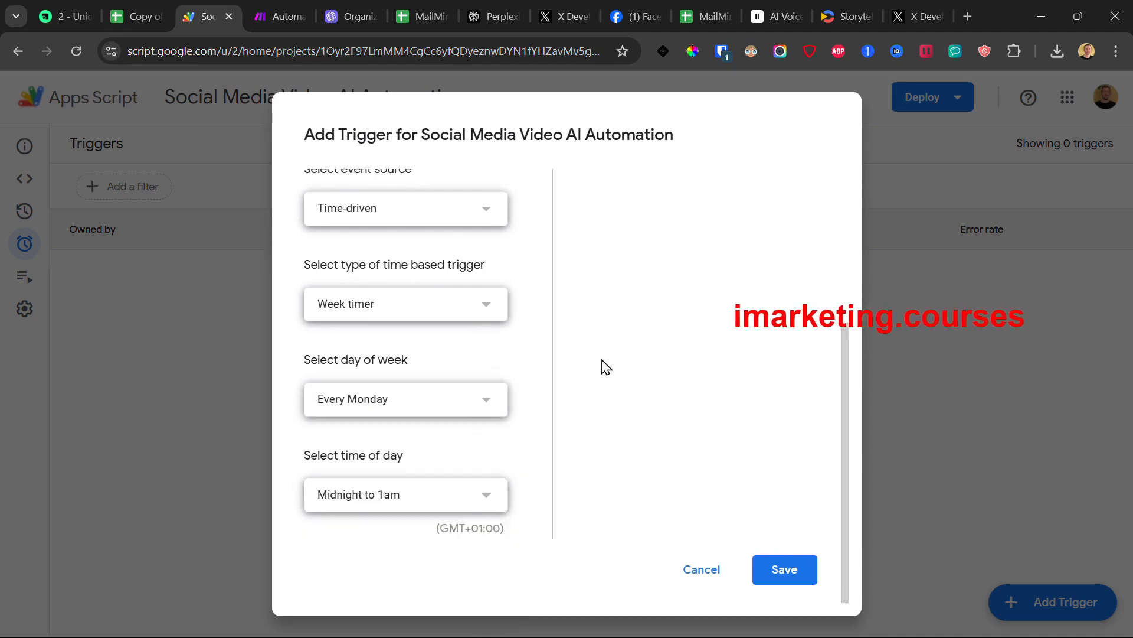
Step: Confirm the week timer, set the time window to 10am–11am, and save the trigger
{"action": "left_click", "coordinate": [390, 304]}
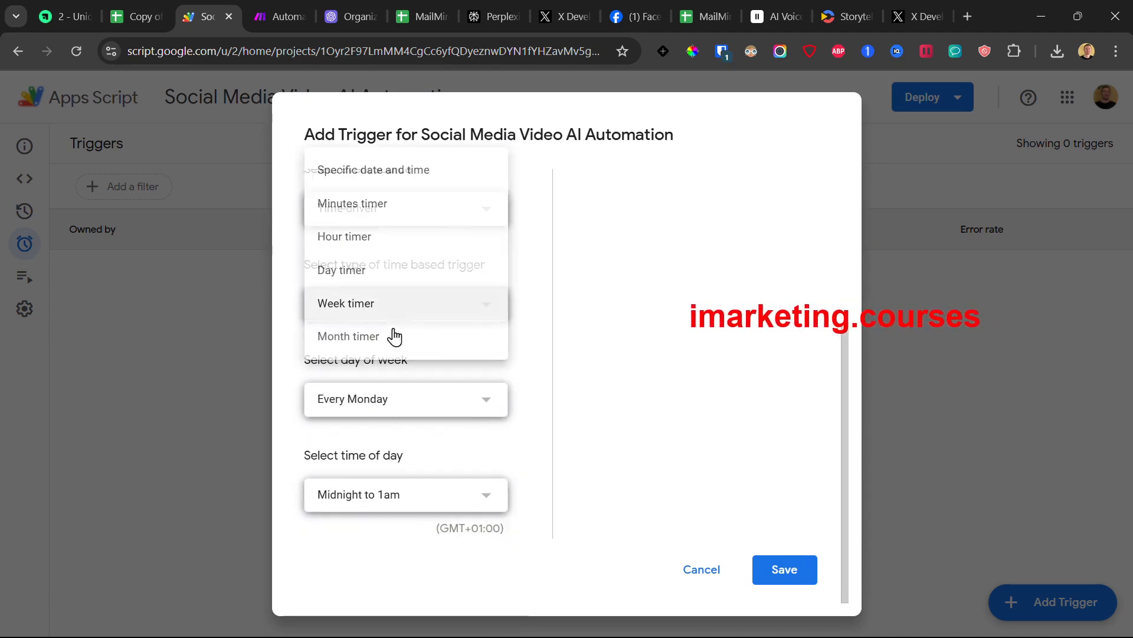
{"action": "left_click", "coordinate": [367, 286]}
{"action": "left_click", "coordinate": [381, 397]}
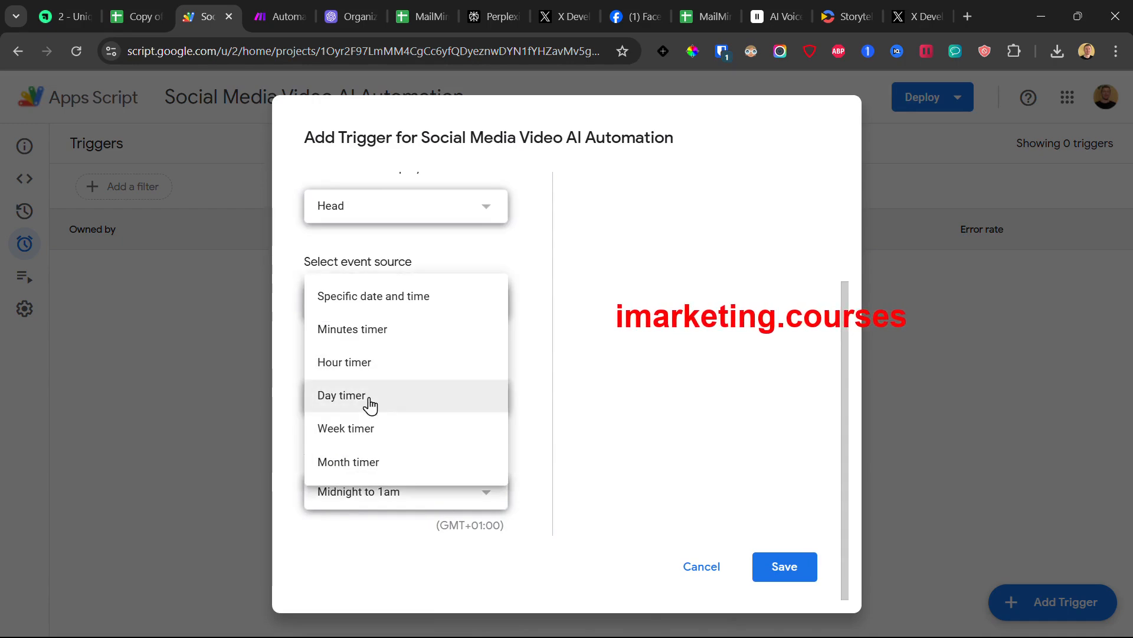
{"action": "left_click", "coordinate": [376, 434]}
{"action": "scroll", "coordinate": [472, 445], "scroll_direction": "down", "scroll_amount": 2}
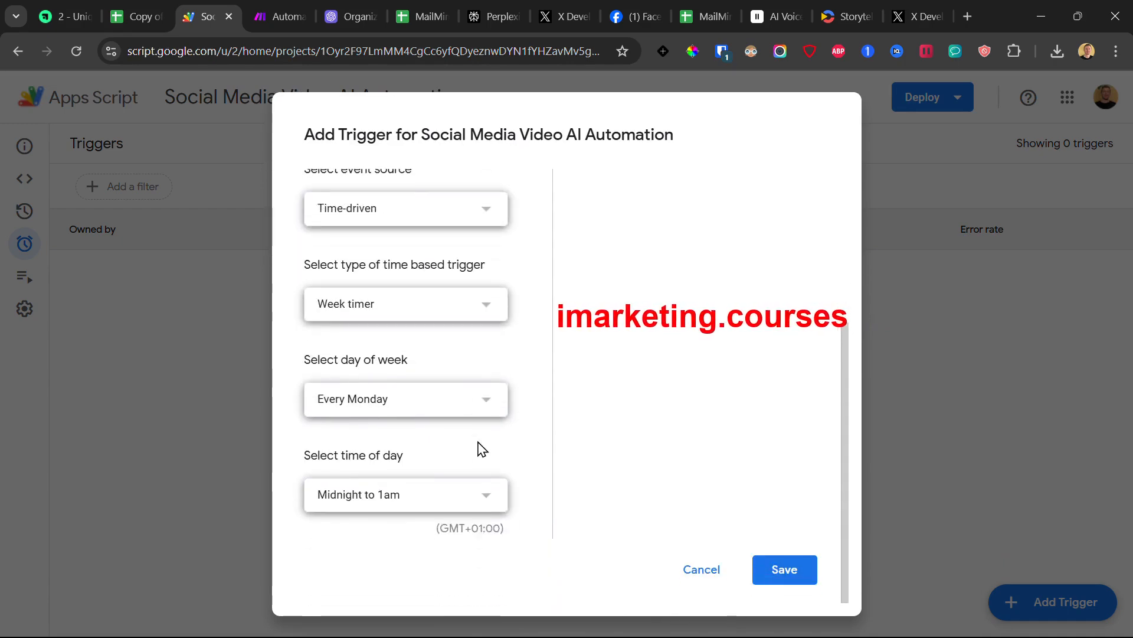
{"action": "left_click", "coordinate": [379, 500]}
{"action": "left_click", "coordinate": [381, 442]}
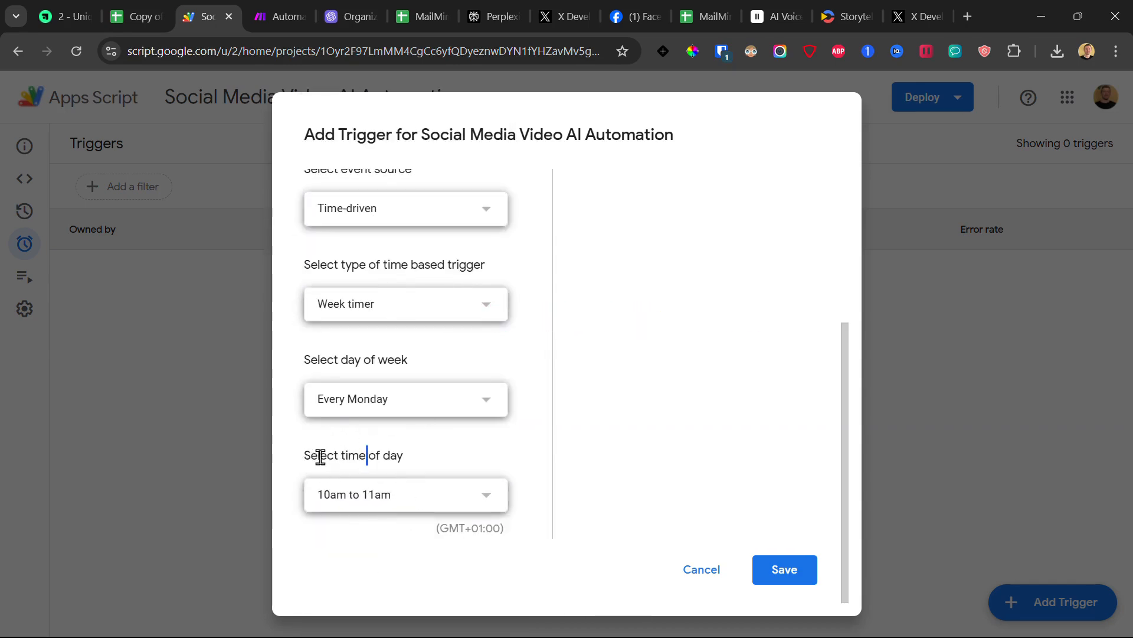
{"action": "left_click_drag", "start_coordinate": [313, 456], "coordinate": [399, 511]}
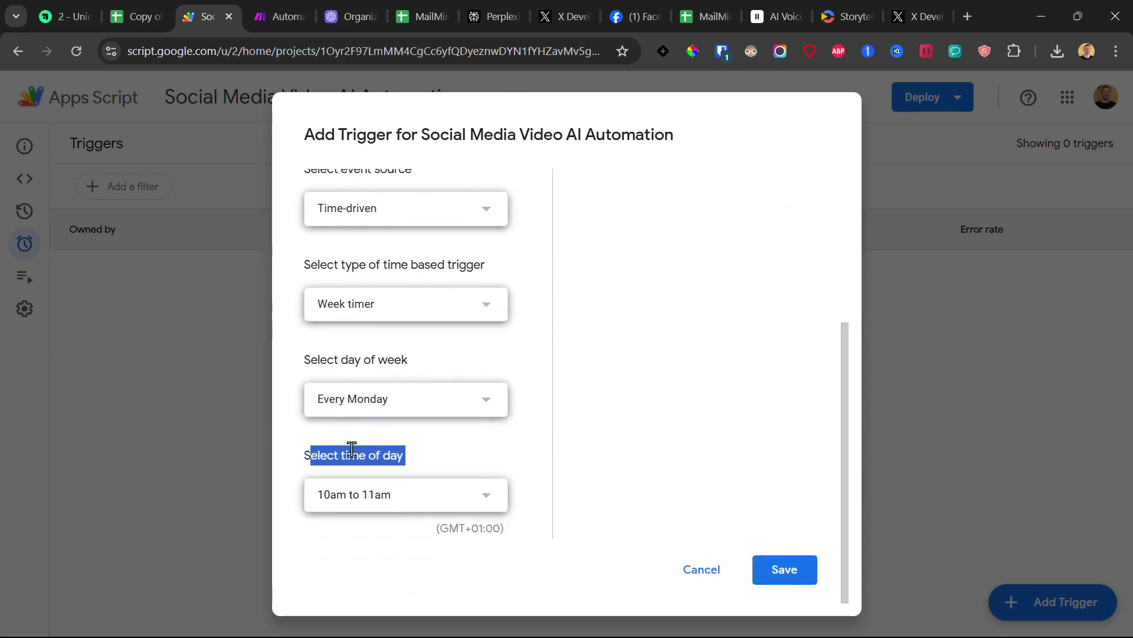
{"action": "left_click", "coordinate": [787, 577]}
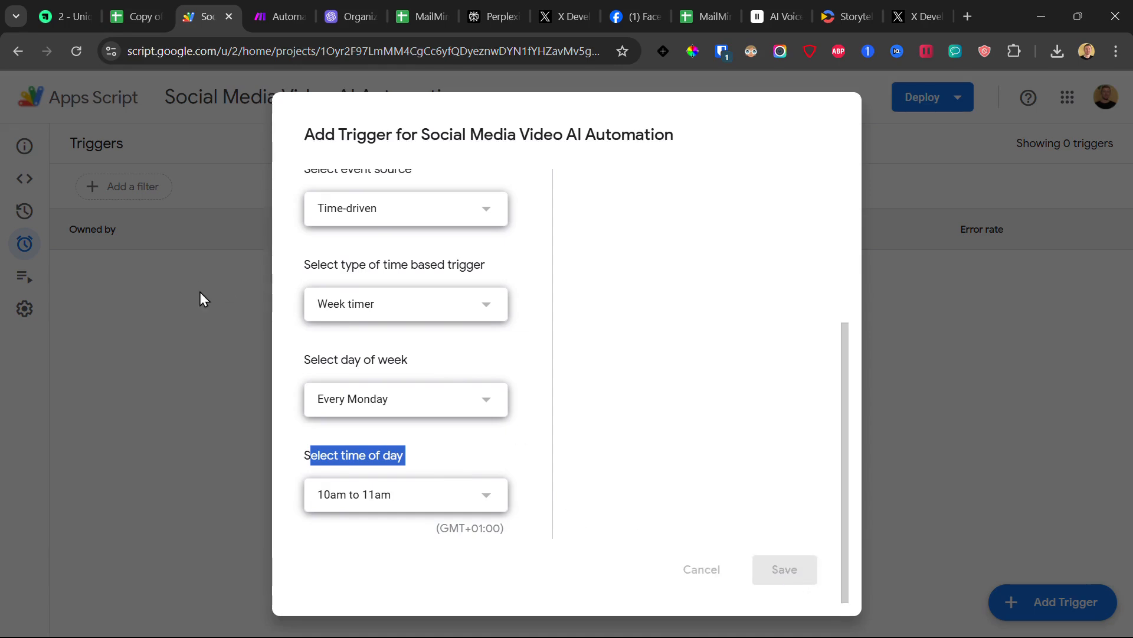
{"action": "left_click", "coordinate": [784, 569]}
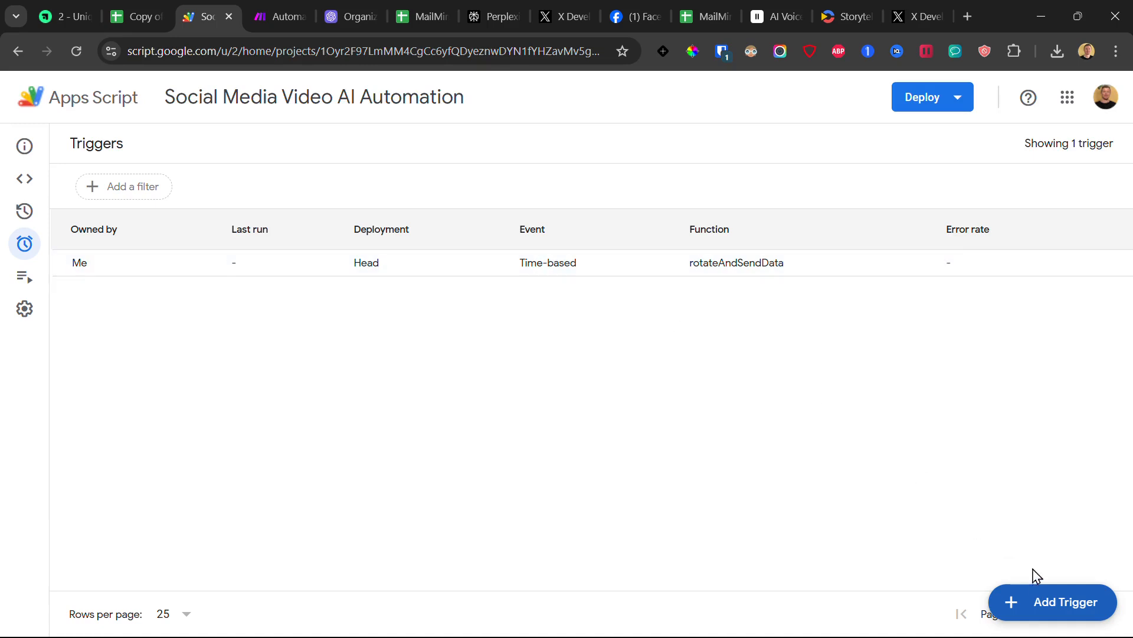
Step: Start another rotateAndSendData trigger, time-driven, using a week timer
{"action": "left_click", "coordinate": [1035, 602]}
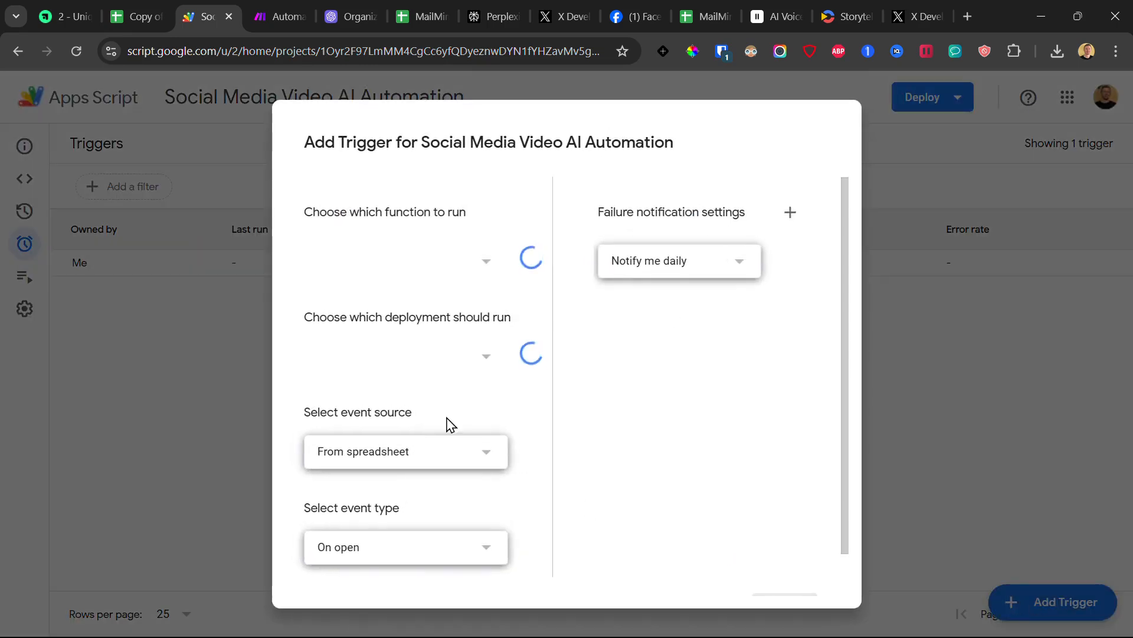
{"action": "left_click", "coordinate": [385, 563]}
{"action": "left_click", "coordinate": [363, 450]}
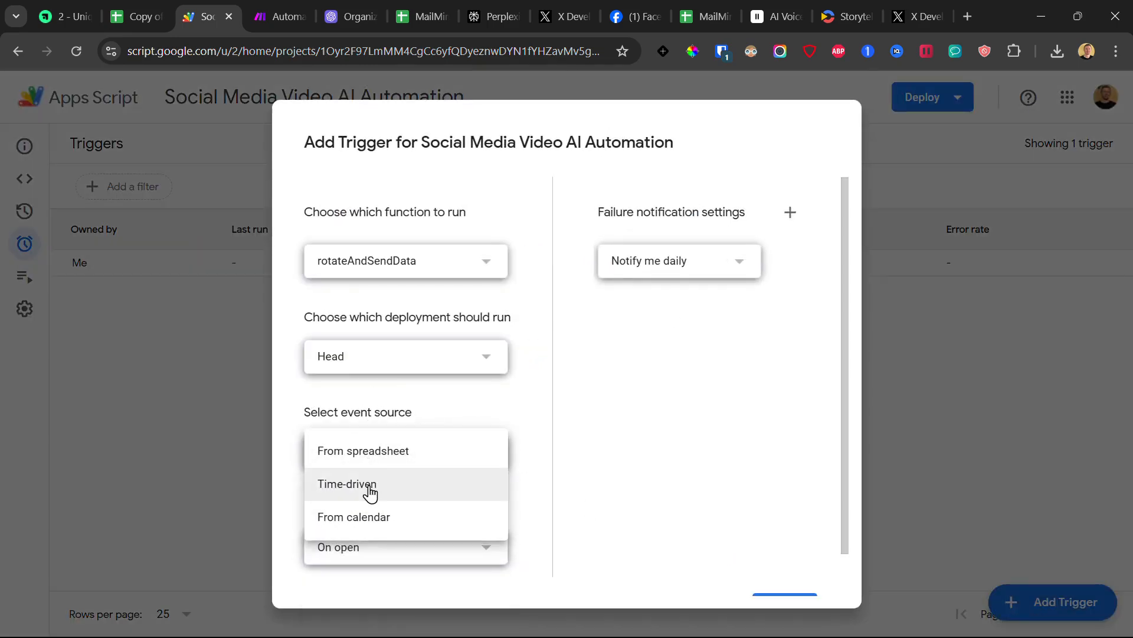
{"action": "left_click", "coordinate": [369, 482]}
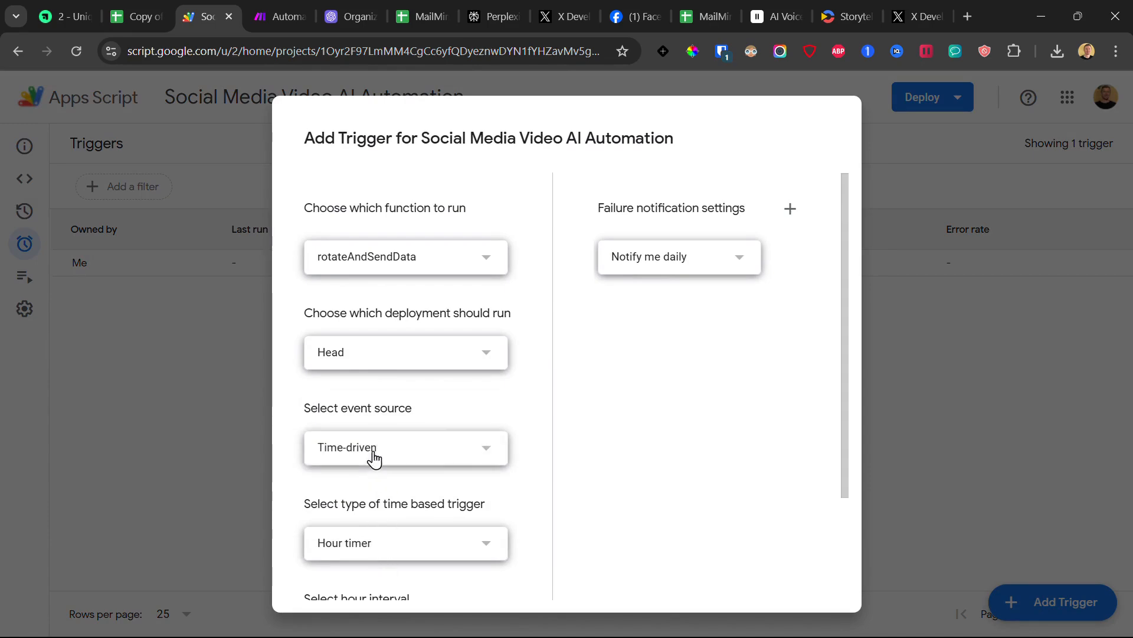
{"action": "left_click", "coordinate": [373, 454]}
{"action": "left_click", "coordinate": [349, 517]}
{"action": "left_click", "coordinate": [354, 549]}
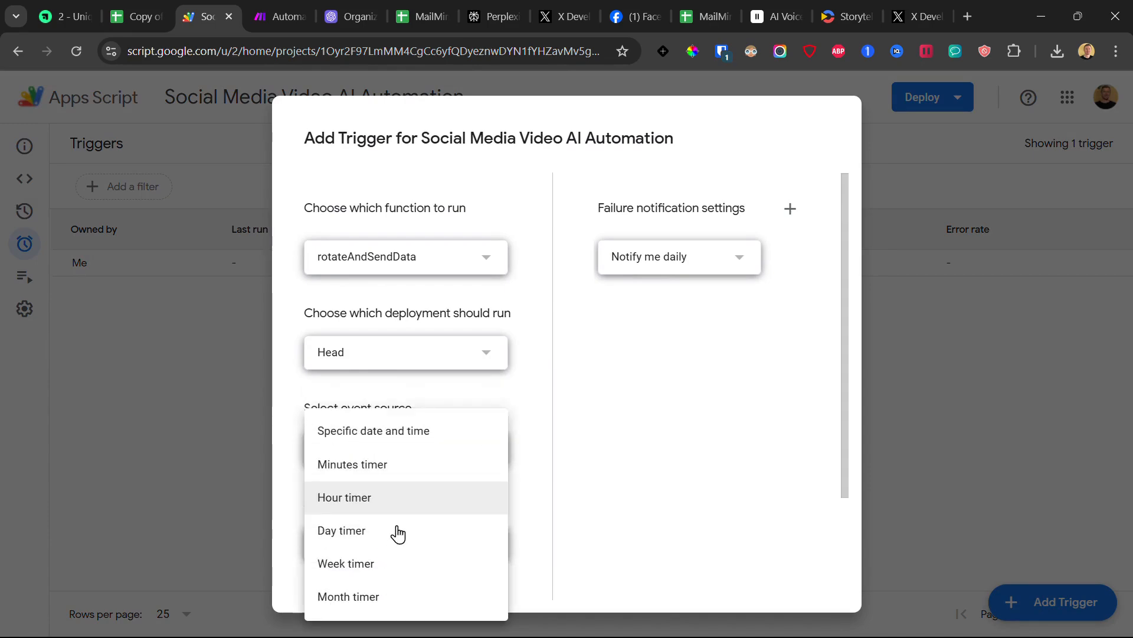
{"action": "left_click", "coordinate": [370, 566]}
{"action": "left_click", "coordinate": [379, 554]}
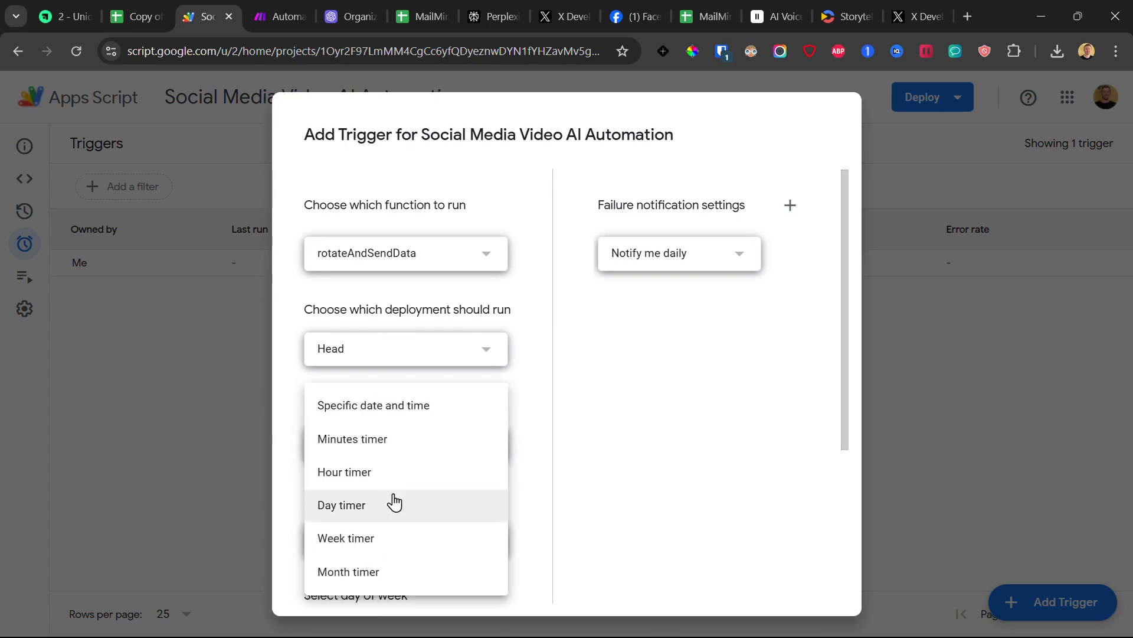
{"action": "left_click", "coordinate": [366, 538]}
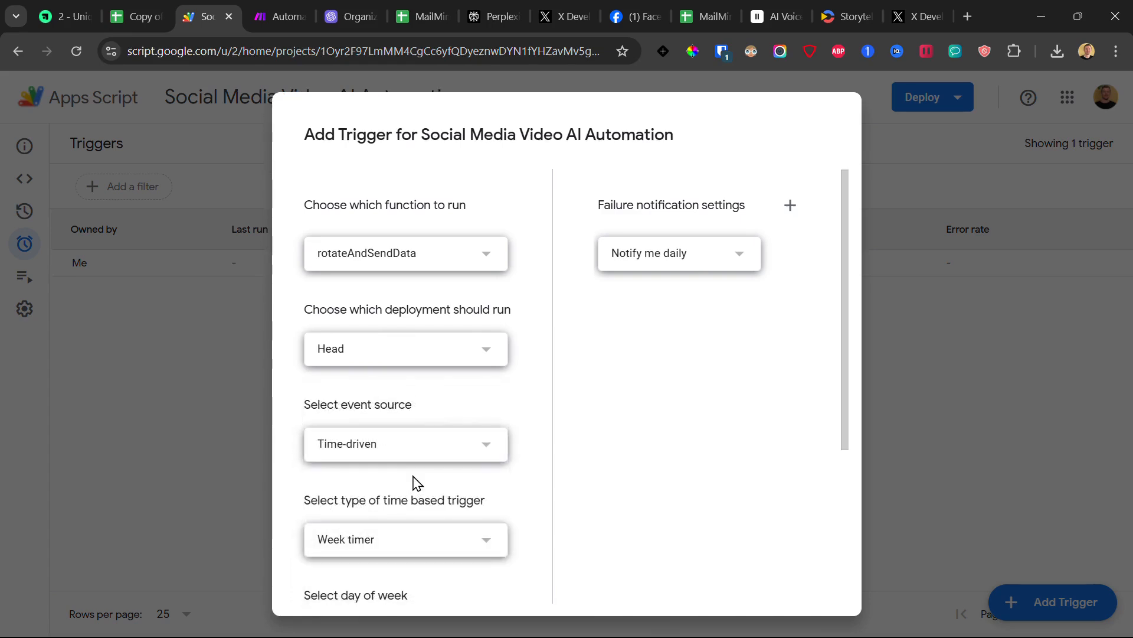
{"action": "scroll", "coordinate": [392, 552], "scroll_direction": "down", "scroll_amount": 3}
Step: Set it to Every Thursday between 1pm and 2pm and save
{"action": "left_click", "coordinate": [392, 481]}
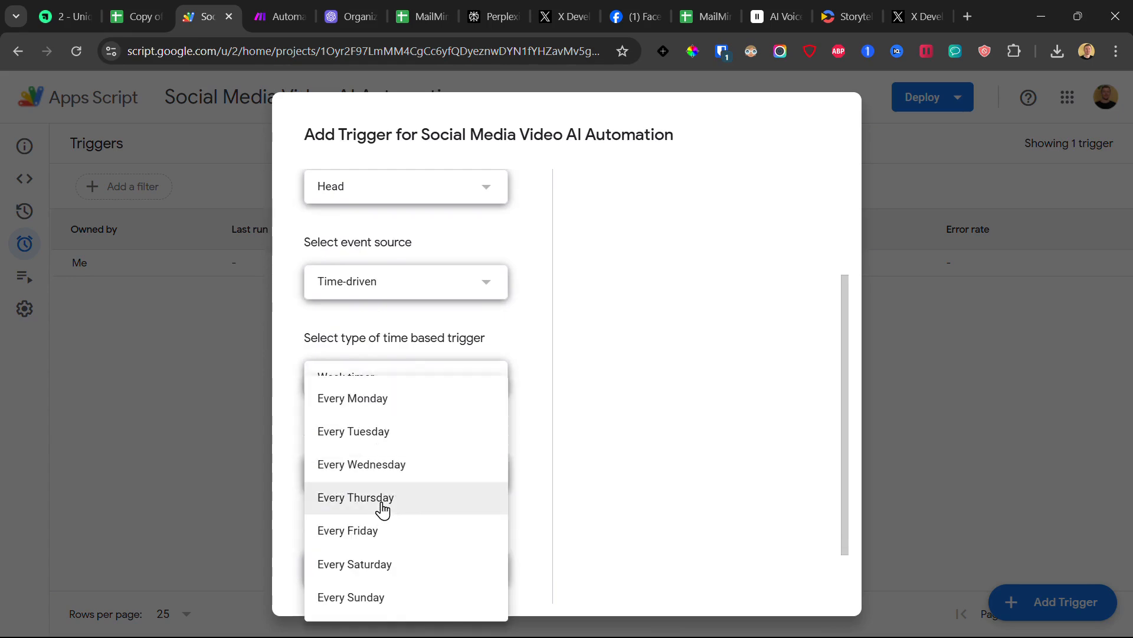
{"action": "left_click", "coordinate": [384, 504]}
{"action": "left_click", "coordinate": [407, 578]}
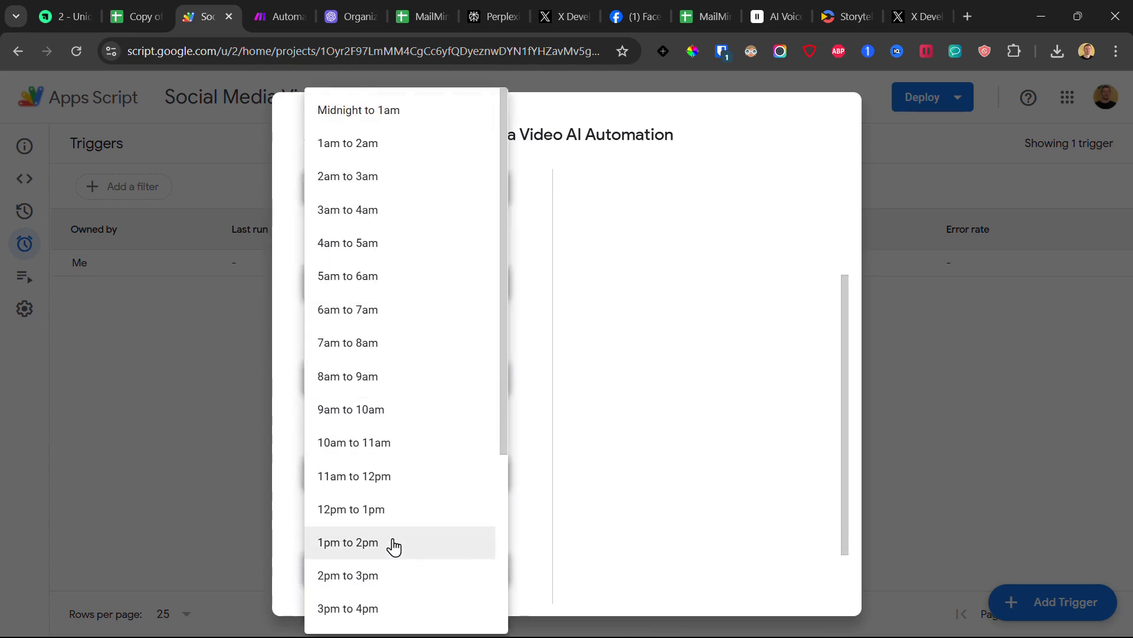
{"action": "left_click", "coordinate": [393, 541]}
{"action": "scroll", "coordinate": [709, 502], "scroll_direction": "down", "scroll_amount": 3}
{"action": "left_click", "coordinate": [794, 574]}
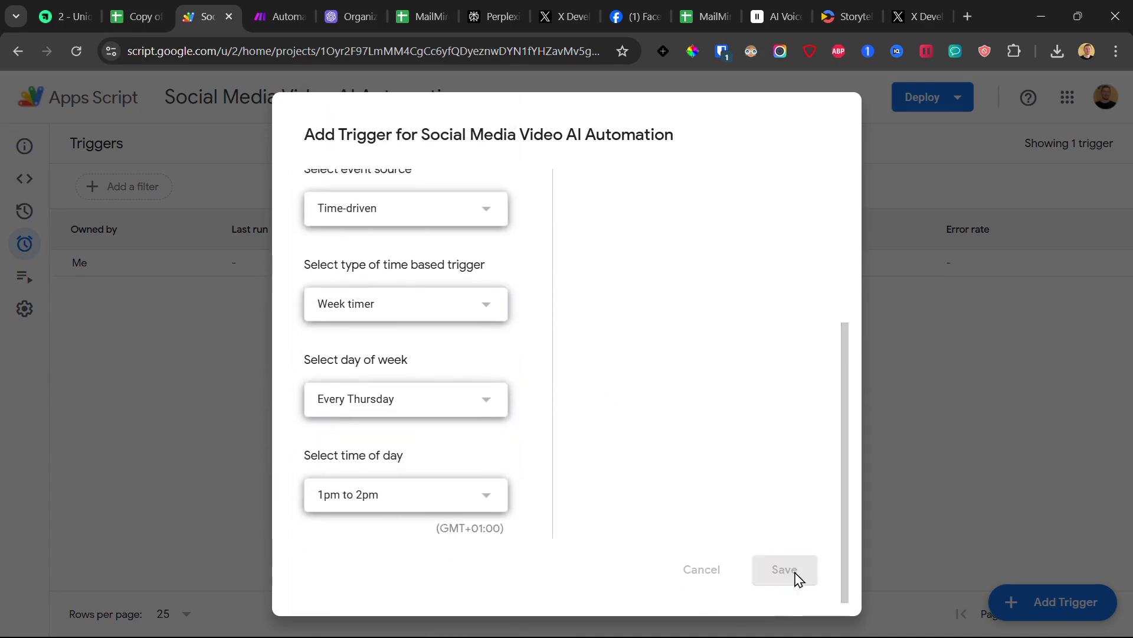
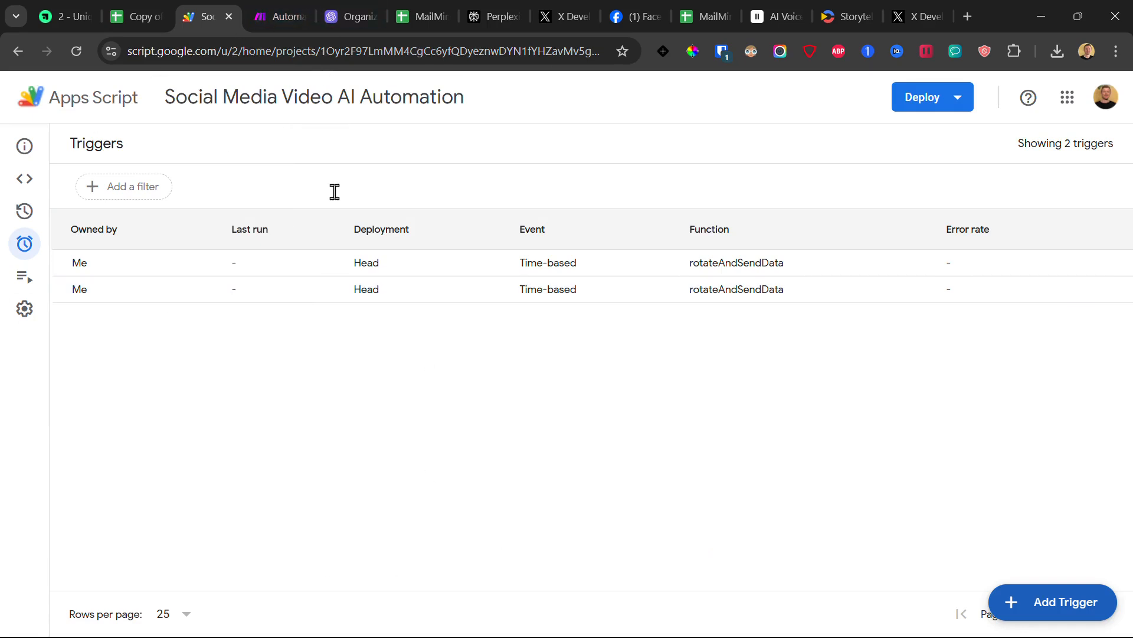
Step: Review the whole scenario layout and briefly check the Transcript Generator module's settings
{"action": "left_click", "coordinate": [276, 4]}
{"action": "left_click_drag", "start_coordinate": [644, 183], "coordinate": [588, 188]}
{"action": "scroll", "coordinate": [590, 189], "scroll_direction": "down", "scroll_amount": 2}
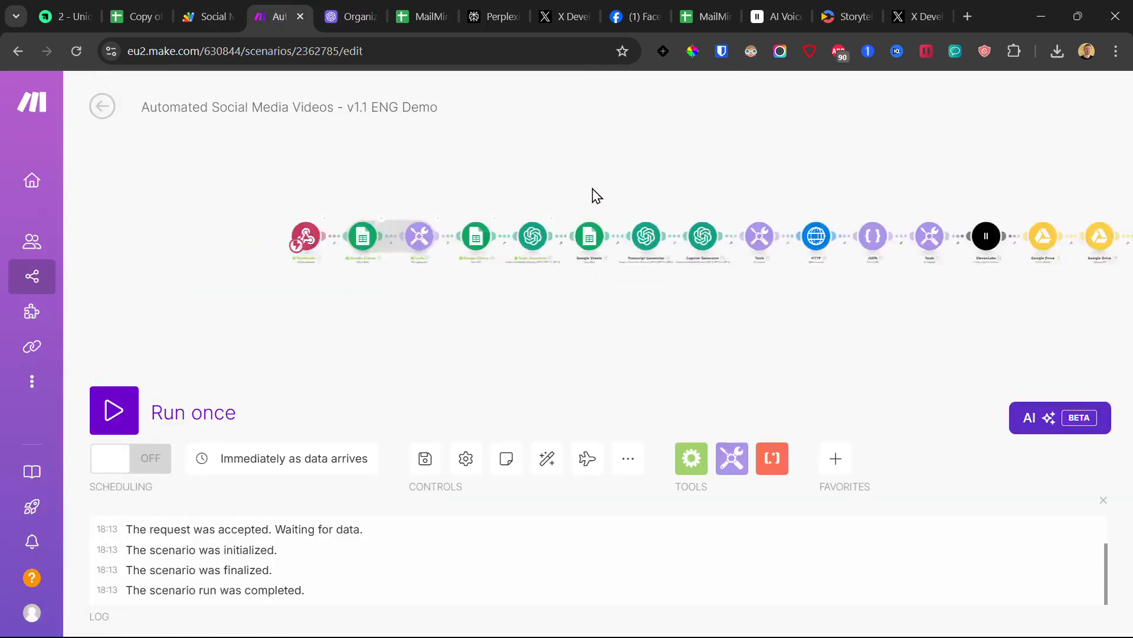
{"action": "left_click_drag", "start_coordinate": [805, 148], "coordinate": [516, 188]}
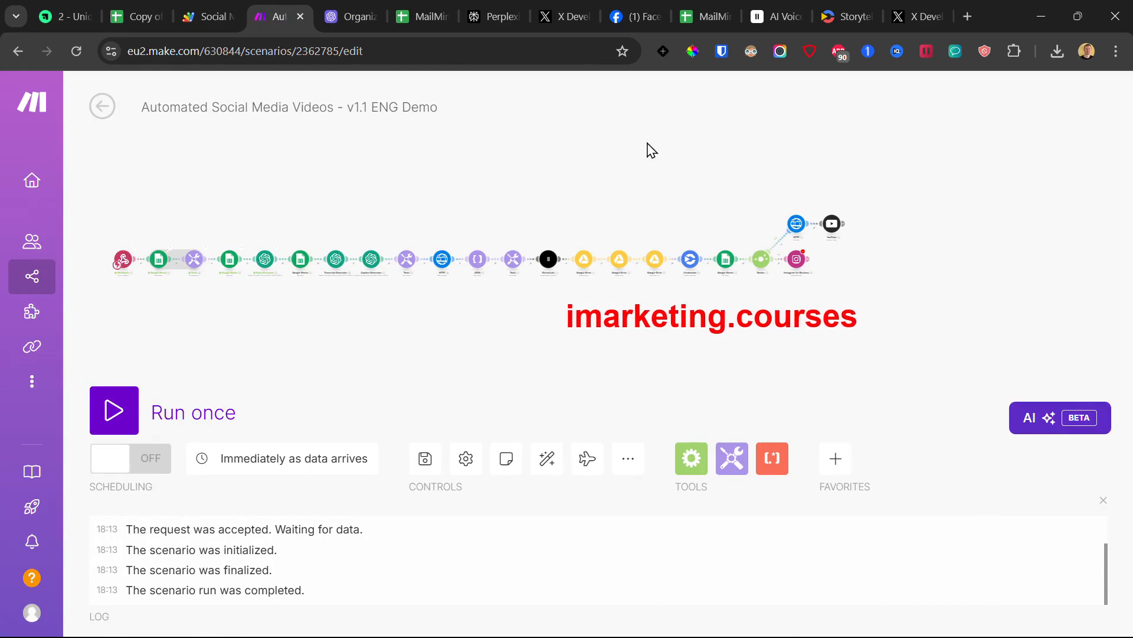
{"action": "left_click_drag", "start_coordinate": [298, 192], "coordinate": [346, 192]}
{"action": "scroll", "coordinate": [266, 220], "scroll_direction": "up", "scroll_amount": 2}
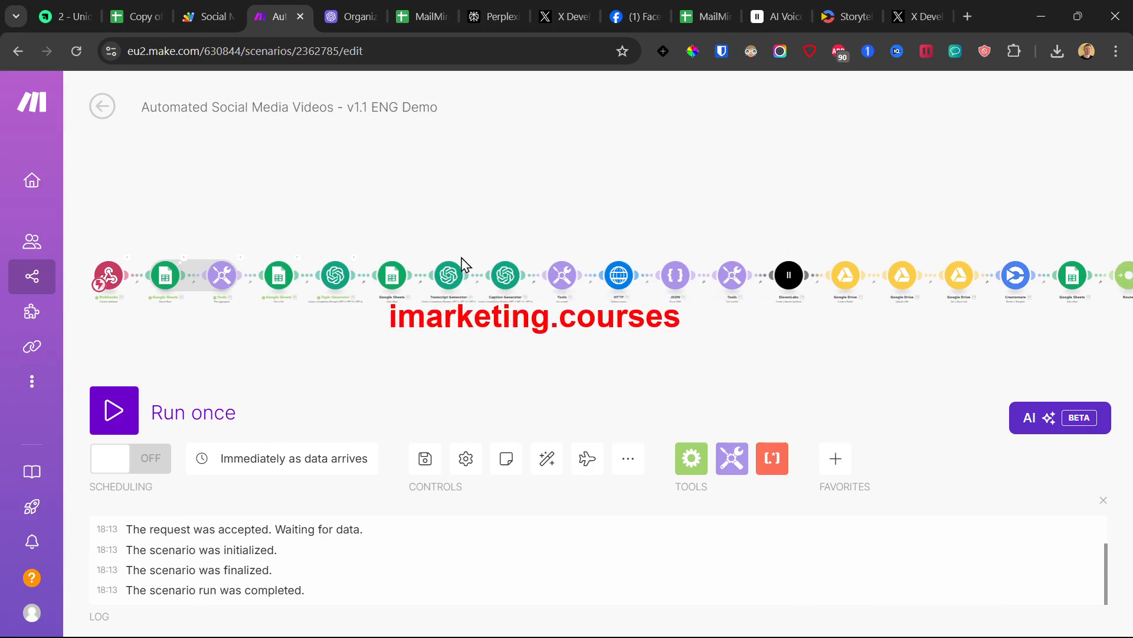
{"action": "left_click", "coordinate": [449, 276]}
{"action": "left_click", "coordinate": [354, 204]}
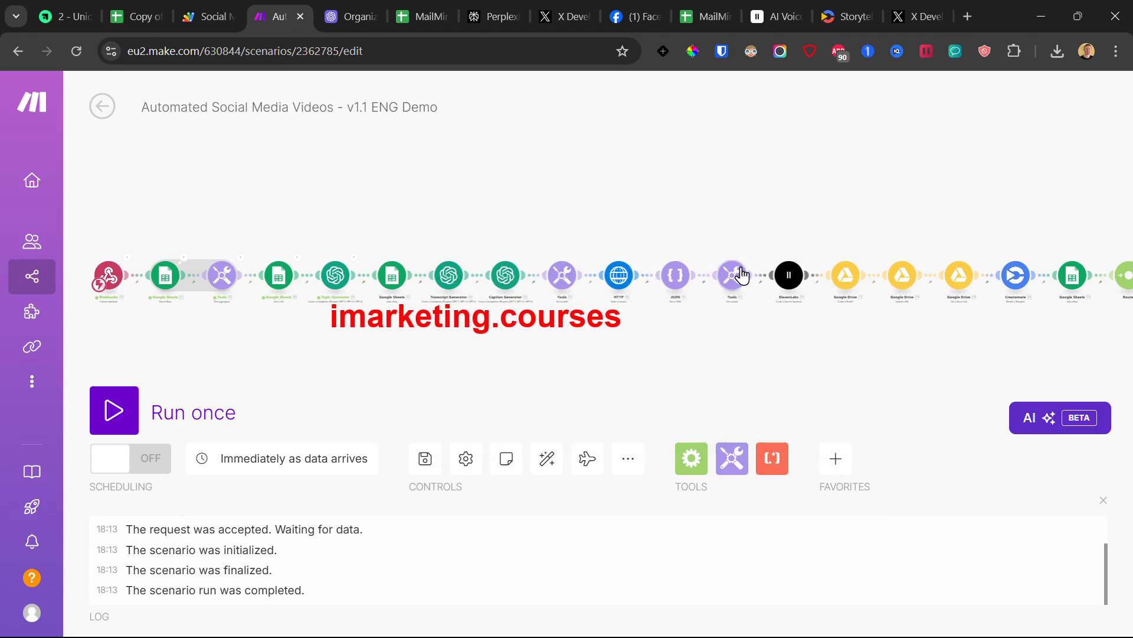
{"action": "left_click_drag", "start_coordinate": [995, 198], "coordinate": [858, 201]}
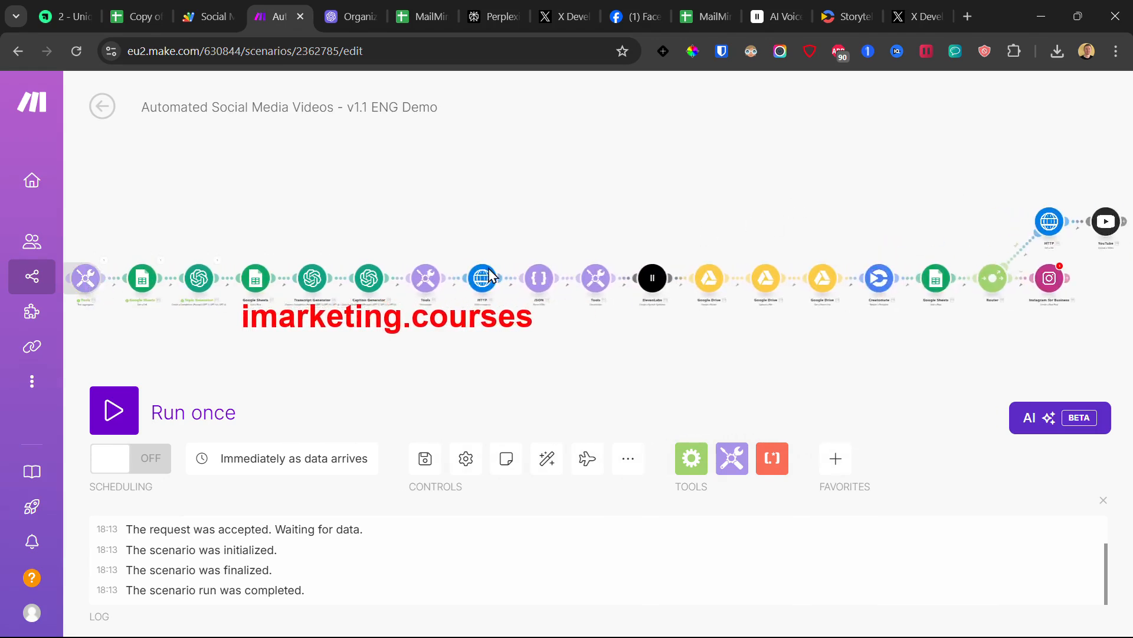
Step: Try Run once twice, dismissing the empty-value warning each time
{"action": "left_click", "coordinate": [129, 415]}
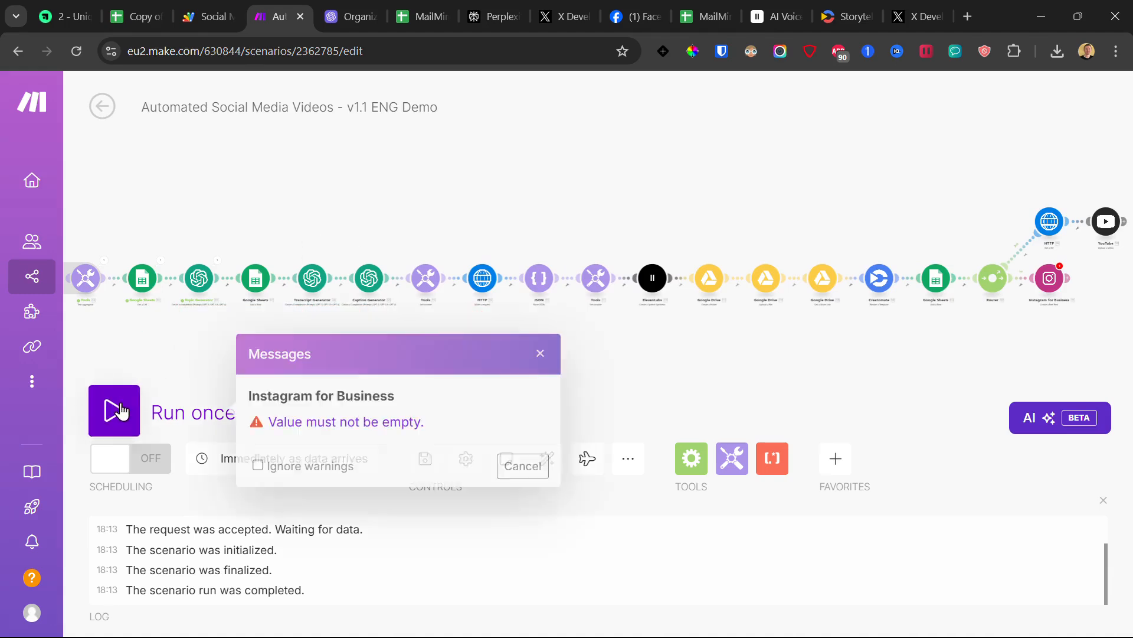
{"action": "left_click", "coordinate": [522, 466]}
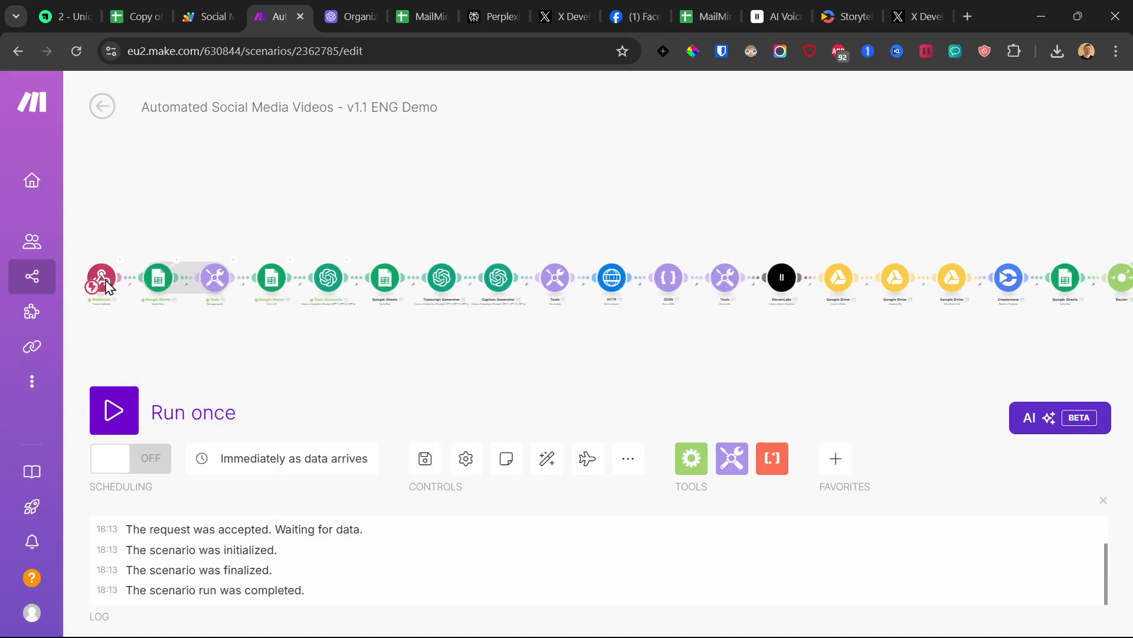
{"action": "left_click", "coordinate": [124, 421]}
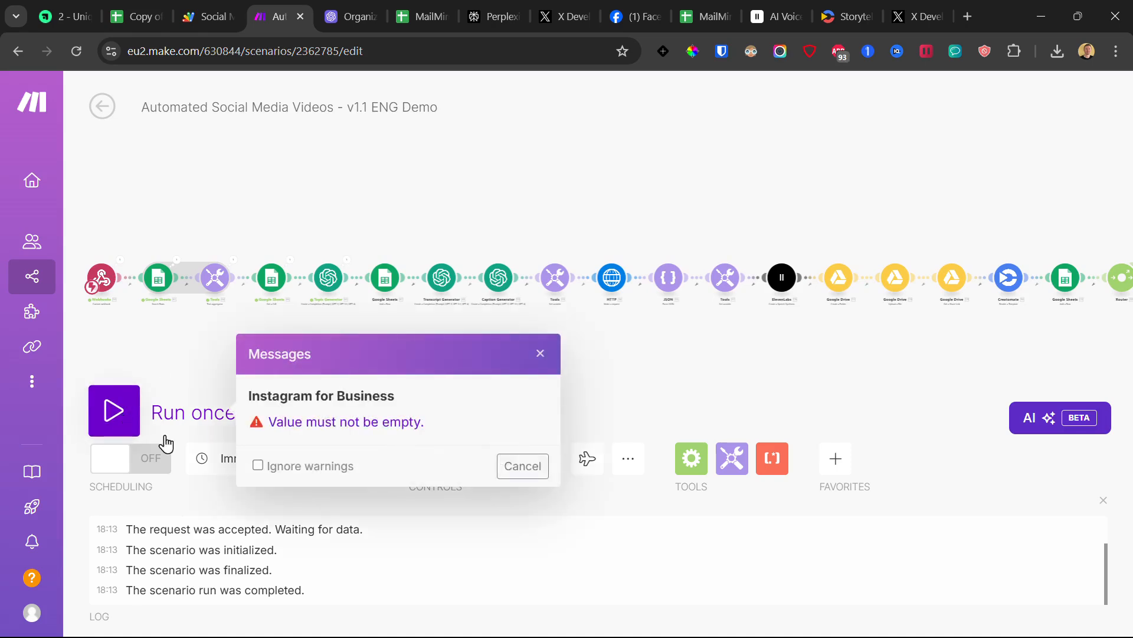
{"action": "left_click", "coordinate": [540, 353]}
{"action": "left_click", "coordinate": [214, 13]}
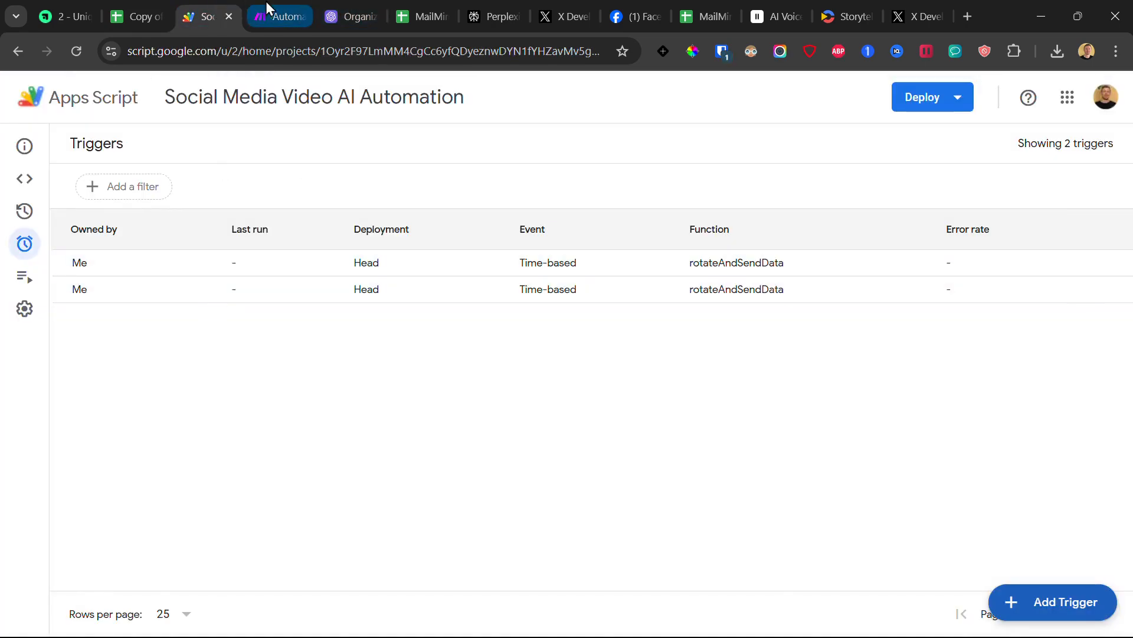
Step: Unlink the Router from the final Google Sheets module and save the scenario
{"action": "left_click", "coordinate": [272, 15]}
{"action": "left_click_drag", "start_coordinate": [856, 364], "coordinate": [445, 378]}
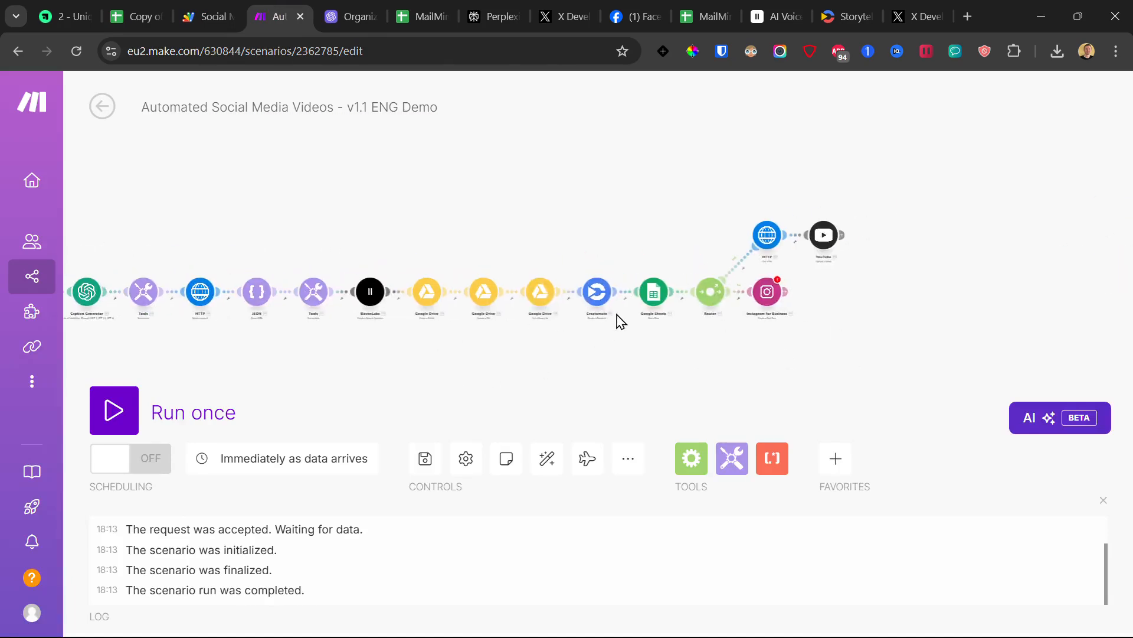
{"action": "left_click", "coordinate": [690, 296]}
{"action": "left_click", "coordinate": [729, 331]}
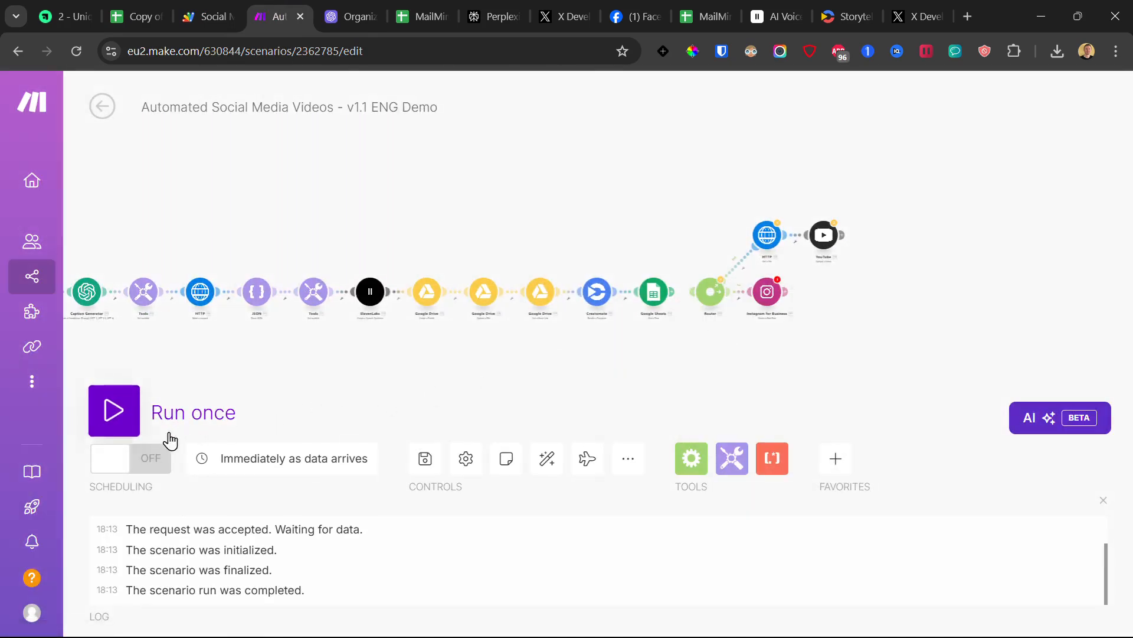
{"action": "left_click", "coordinate": [423, 466]}
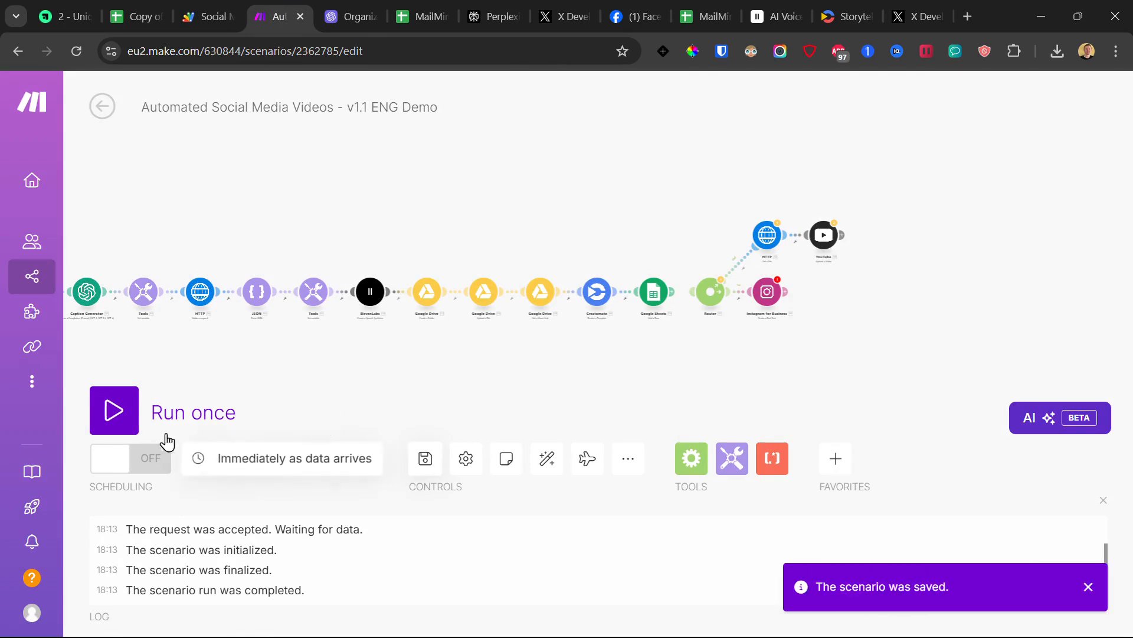
Step: Start a single run waiting for new data, then run rotateAndSendData in Apps Script
{"action": "left_click", "coordinate": [121, 415]}
{"action": "left_click", "coordinate": [420, 480]}
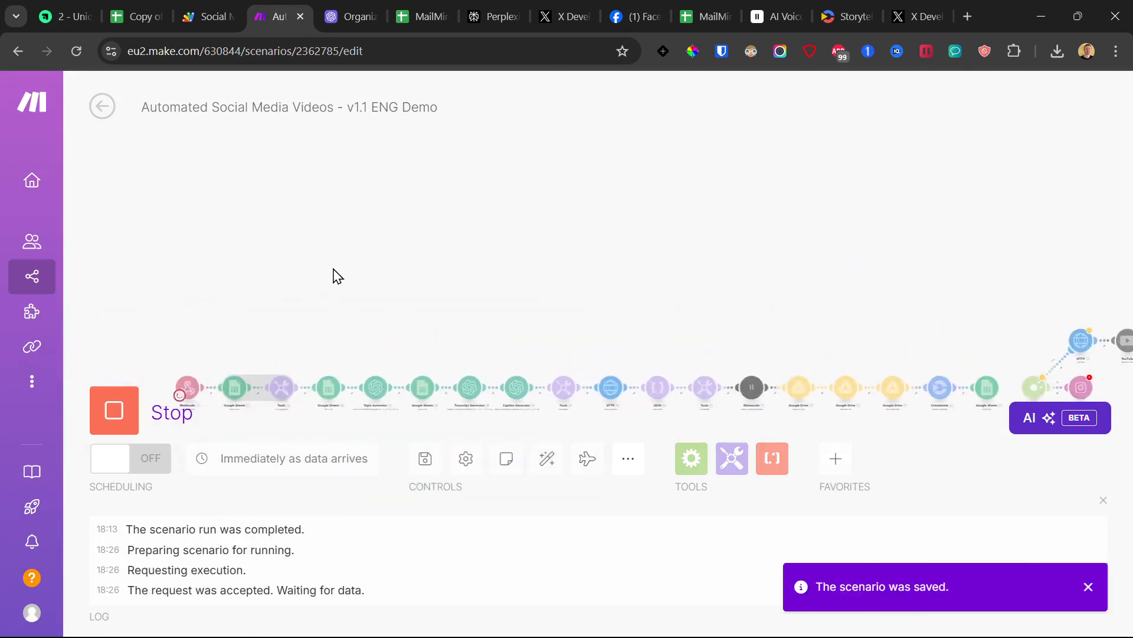
{"action": "left_click", "coordinate": [198, 2]}
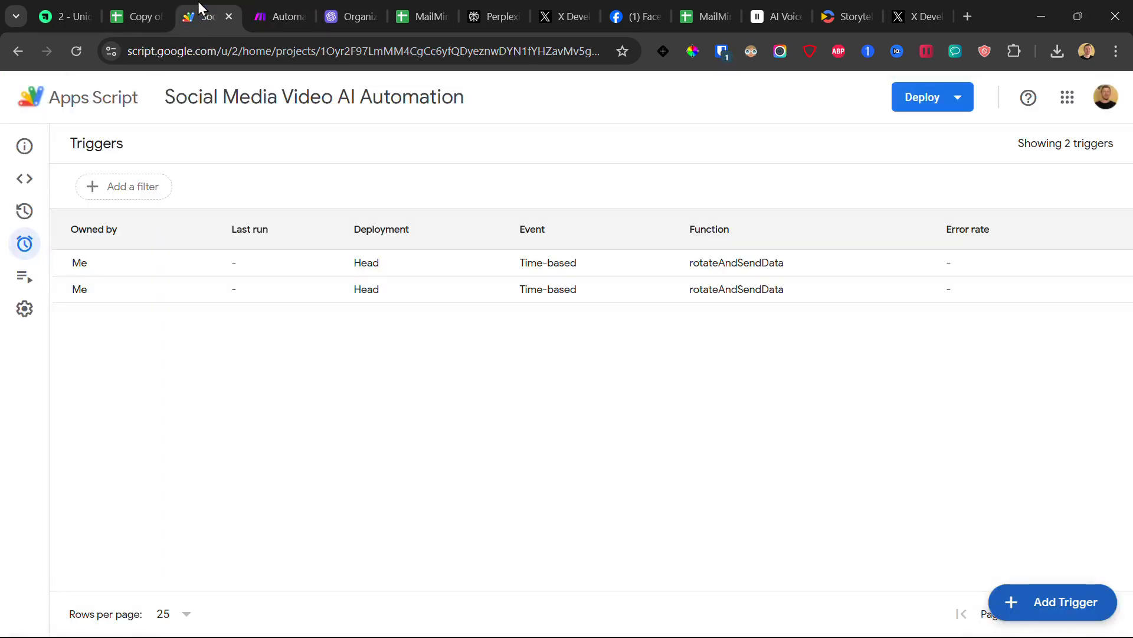
{"action": "left_click", "coordinate": [25, 179]}
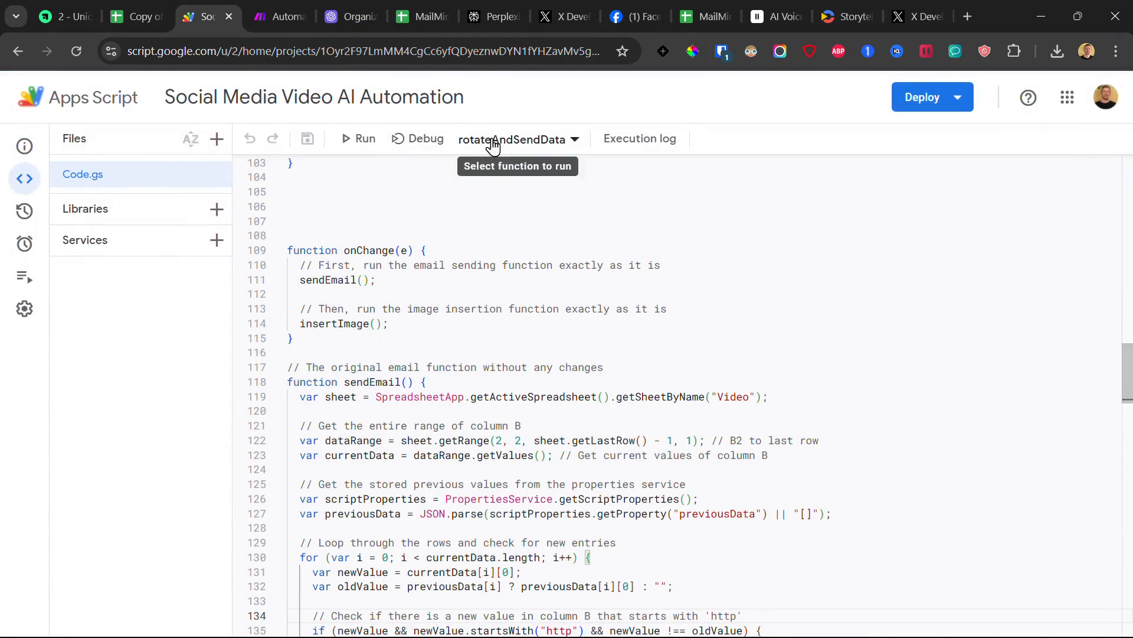
{"action": "left_click", "coordinate": [524, 145]}
{"action": "left_click", "coordinate": [519, 170]}
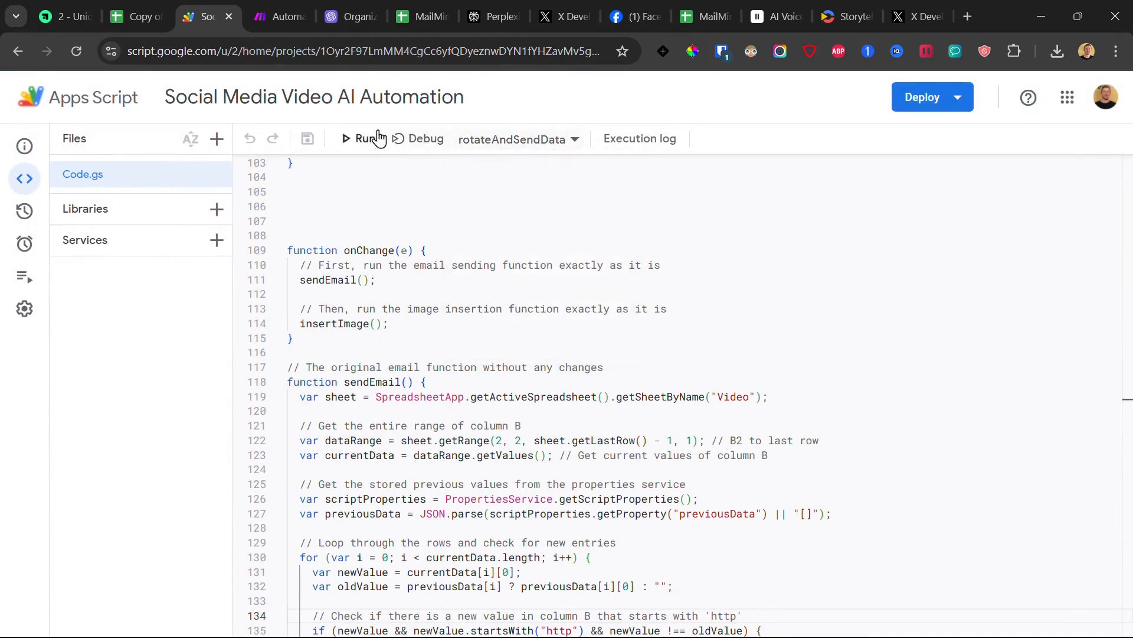
{"action": "left_click", "coordinate": [360, 142]}
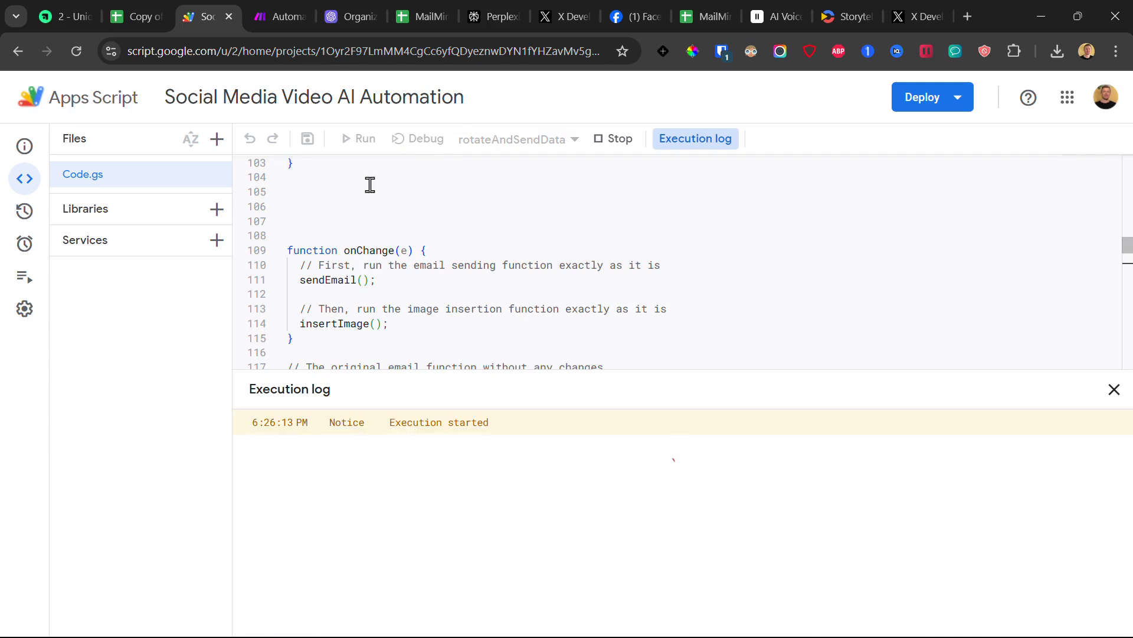
Step: Stop the running scenario test and head back to the spreadsheets
{"action": "left_click", "coordinate": [291, 7]}
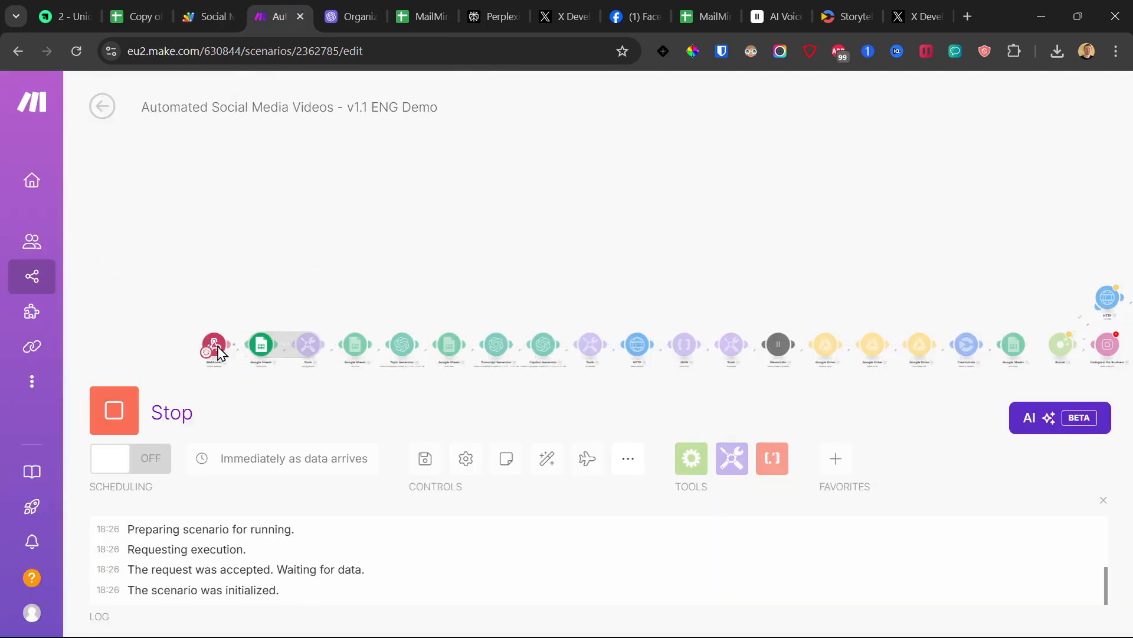
{"action": "left_click_drag", "start_coordinate": [653, 302], "coordinate": [631, 264]}
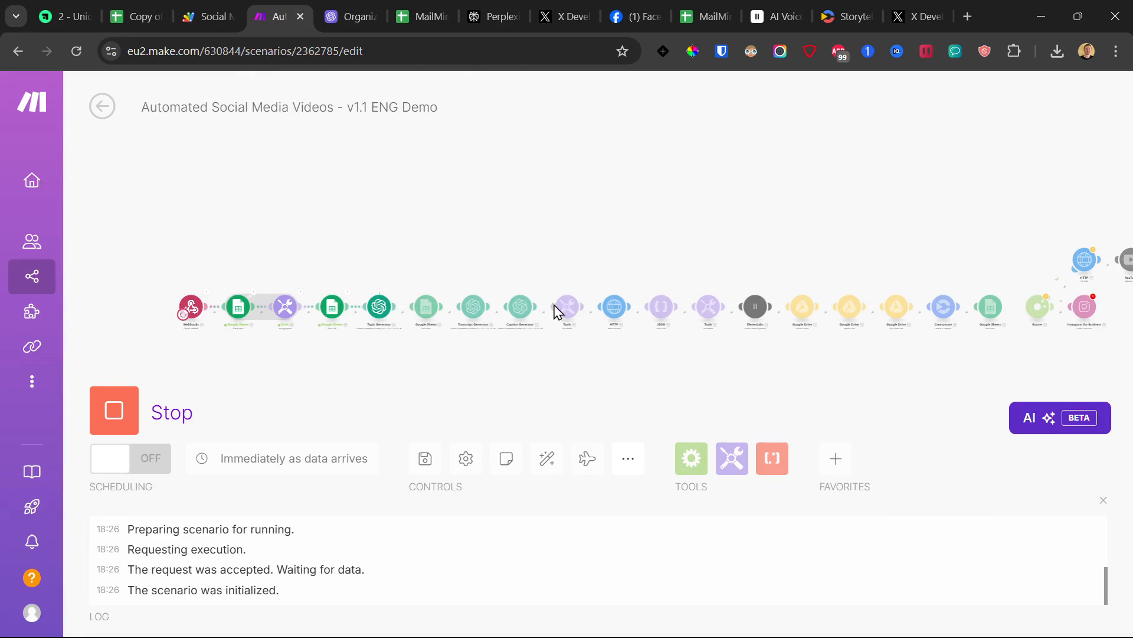
{"action": "left_click_drag", "start_coordinate": [915, 242], "coordinate": [816, 229]}
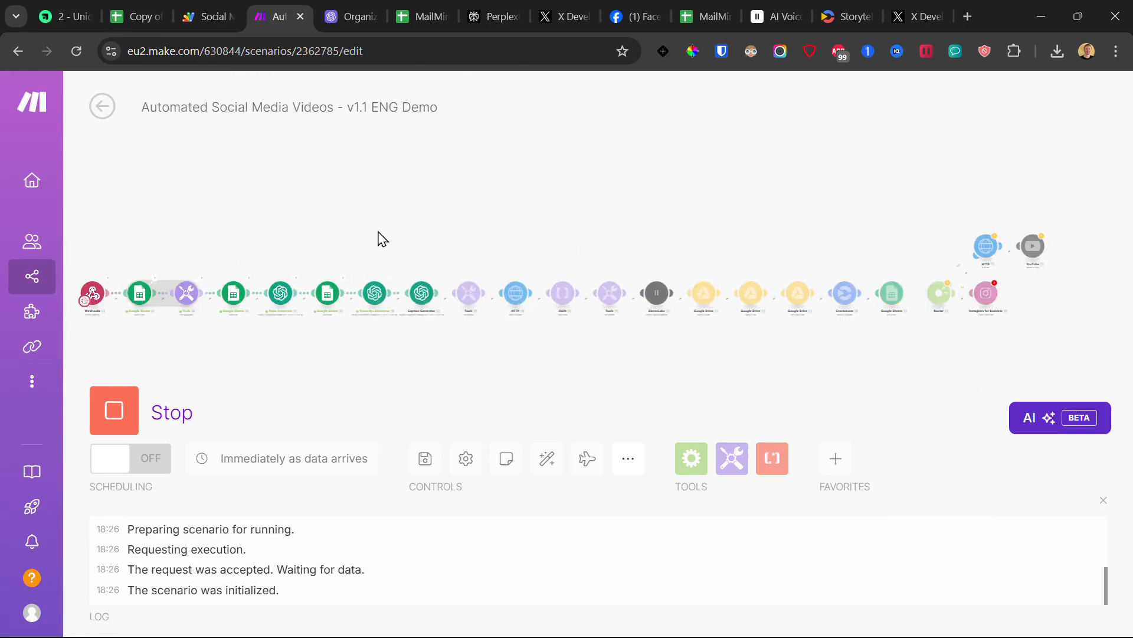
{"action": "left_click", "coordinate": [114, 406]}
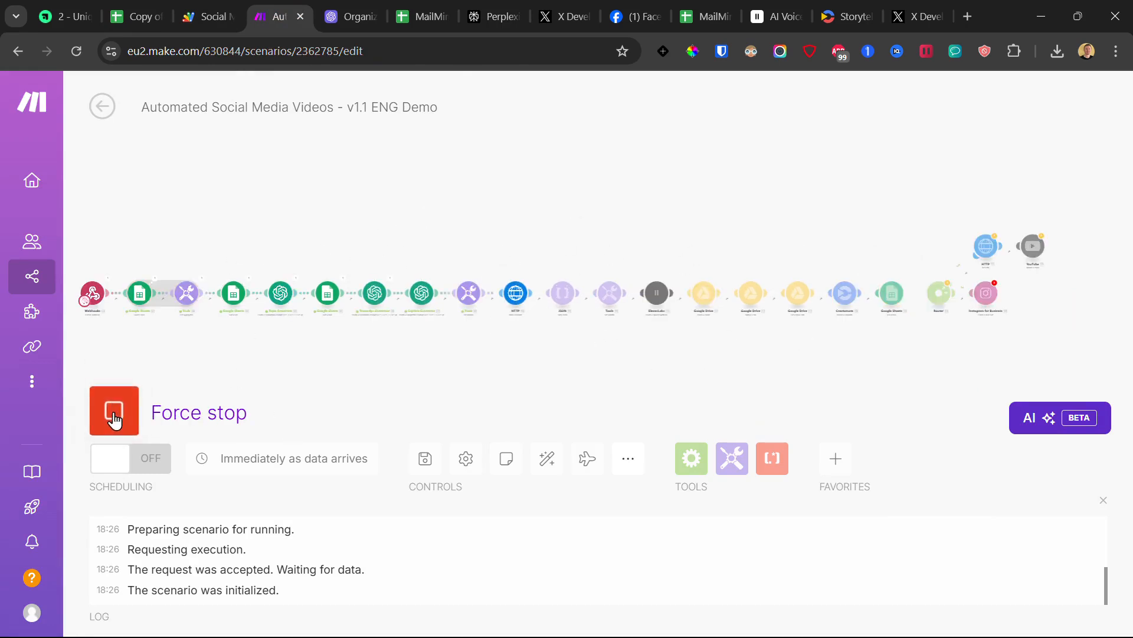
{"action": "left_click", "coordinate": [413, 2]}
Step: After checking the Topic sheet, enter 'selling digital products' as the main topic in Input!A2
{"action": "left_click", "coordinate": [135, 16]}
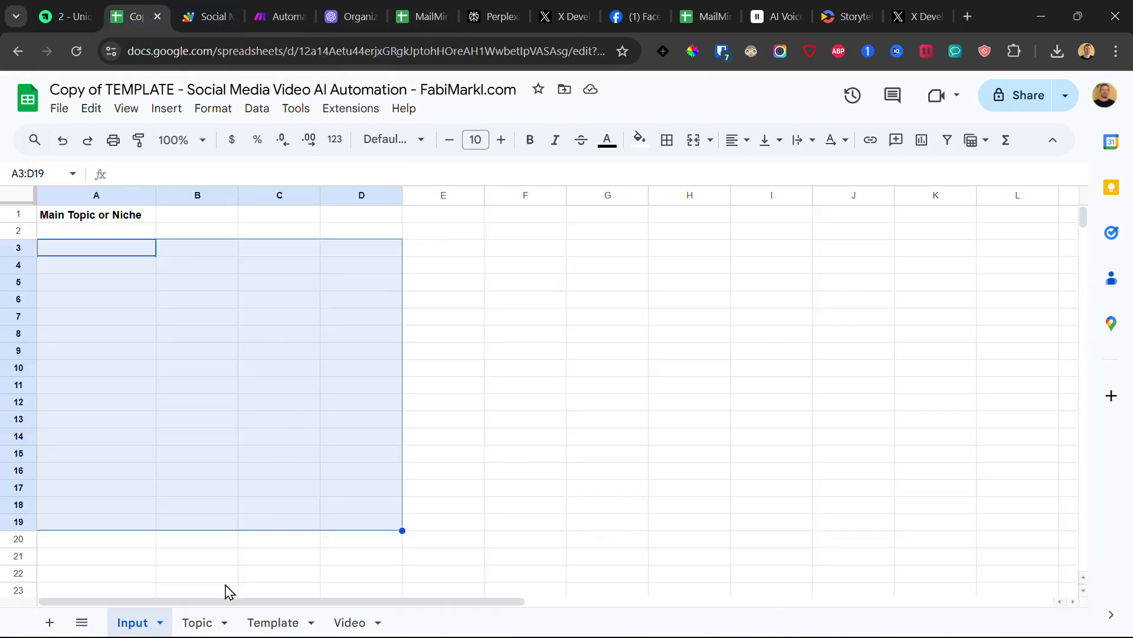
{"action": "left_click", "coordinate": [201, 622]}
{"action": "left_click", "coordinate": [110, 263]}
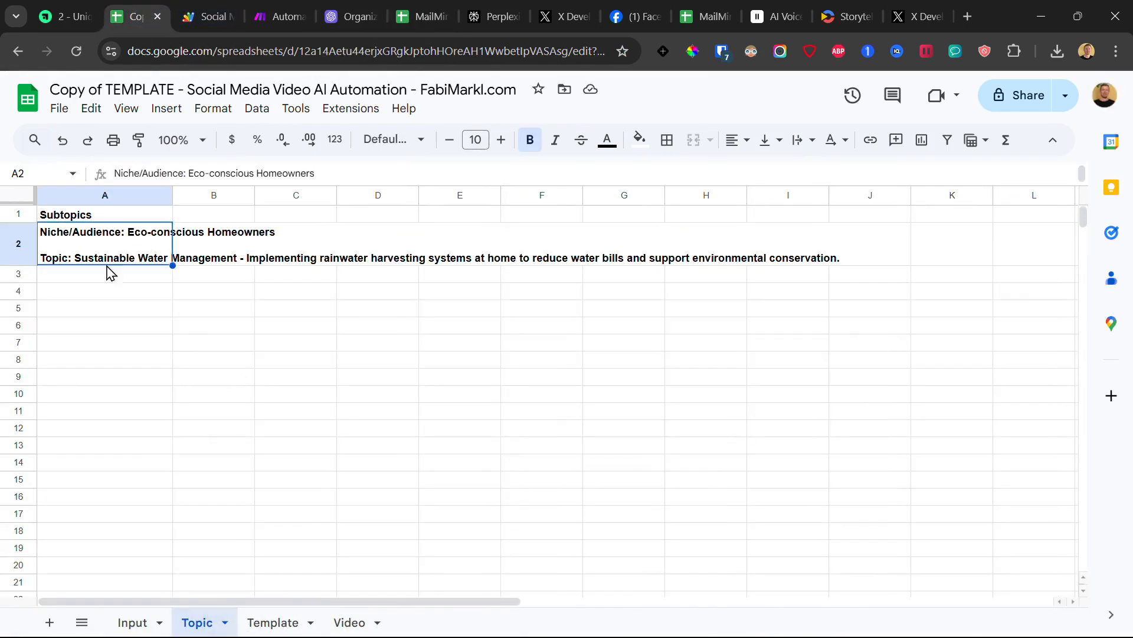
{"action": "left_click", "coordinate": [251, 245]}
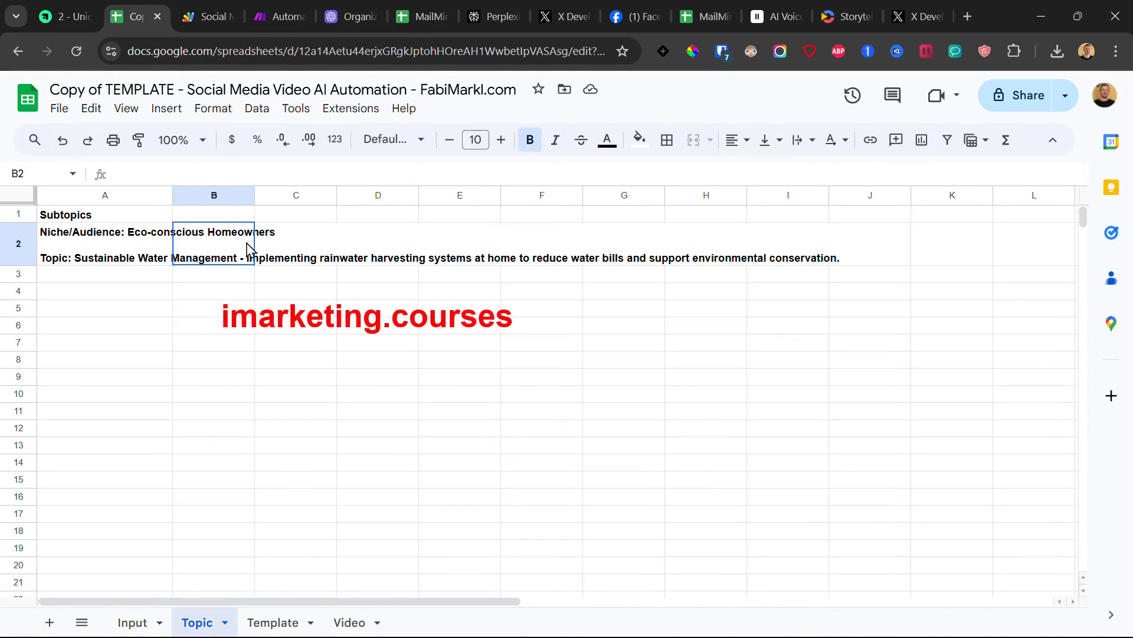
{"action": "left_click", "coordinate": [145, 627]}
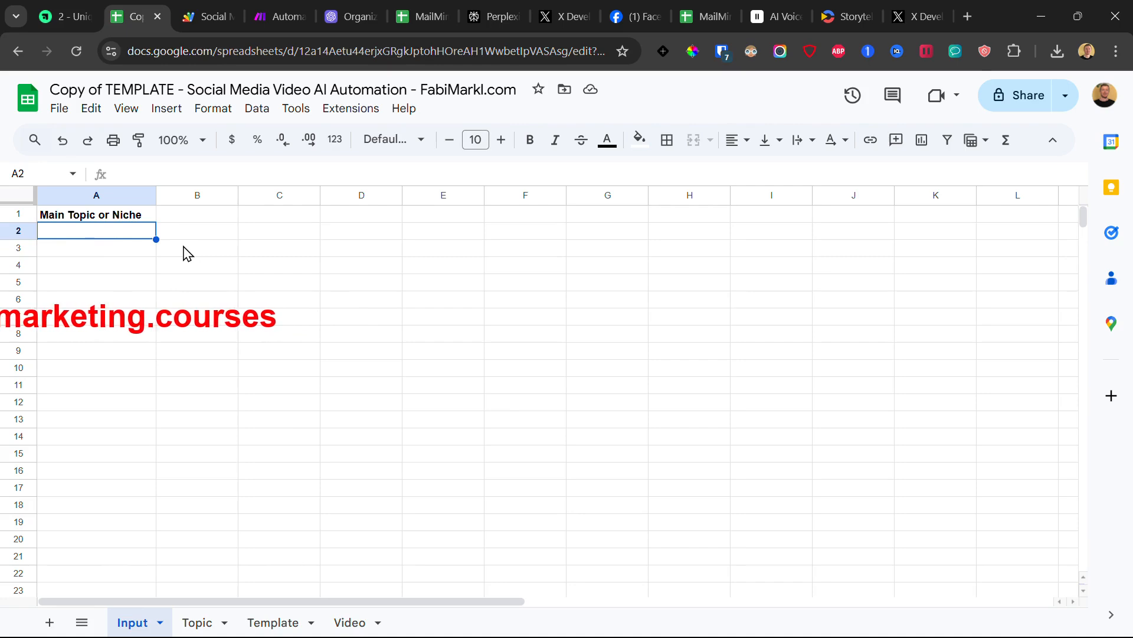
{"action": "type", "text": "sellin"}
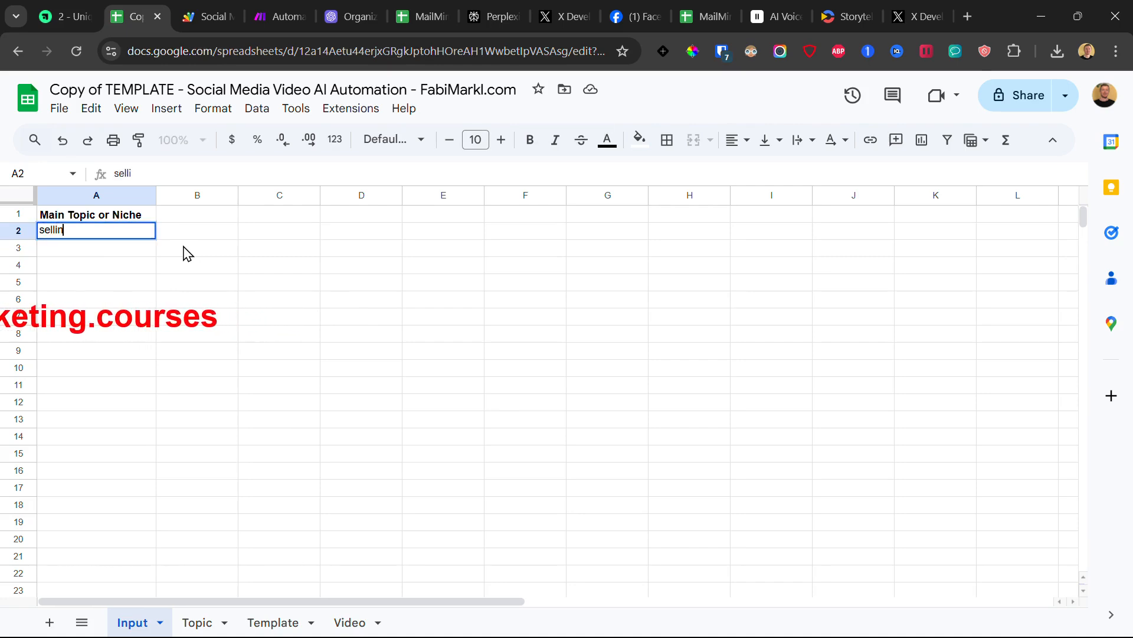
{"action": "type", "text": "g digital "}
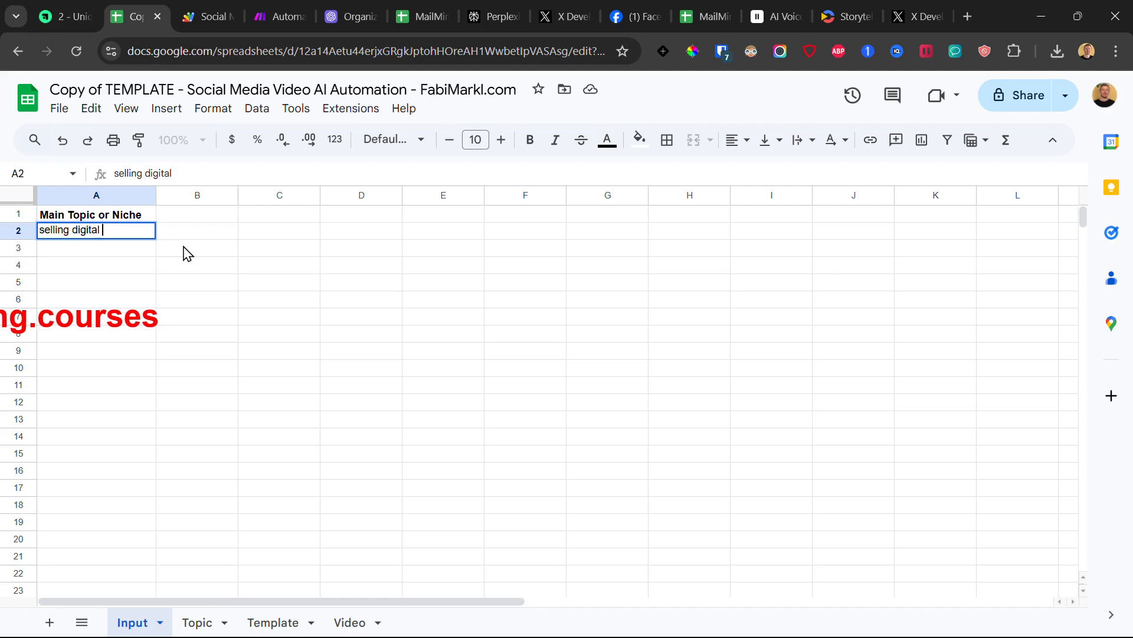
{"action": "type", "text": "products"}
{"action": "left_click", "coordinate": [184, 252]}
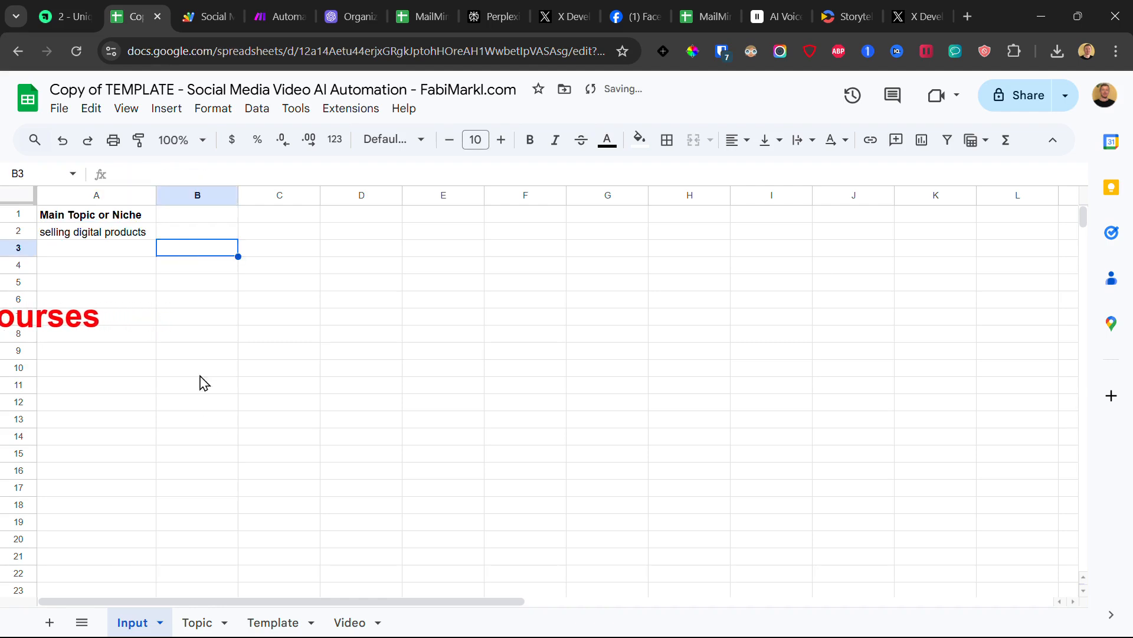
Step: Clear the old topic from Topic!A2, then confirm the Input sheet's main topic
{"action": "left_click", "coordinate": [216, 620]}
{"action": "left_click", "coordinate": [140, 235]}
{"action": "key", "text": "Delete"}
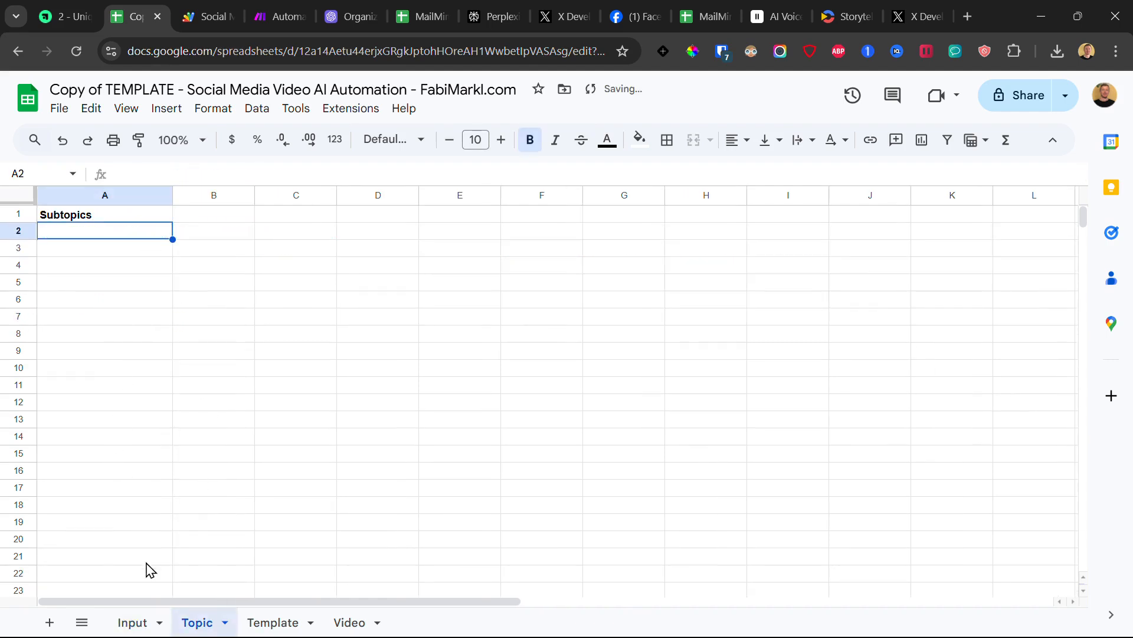
{"action": "left_click", "coordinate": [142, 623]}
{"action": "left_click", "coordinate": [341, 278]}
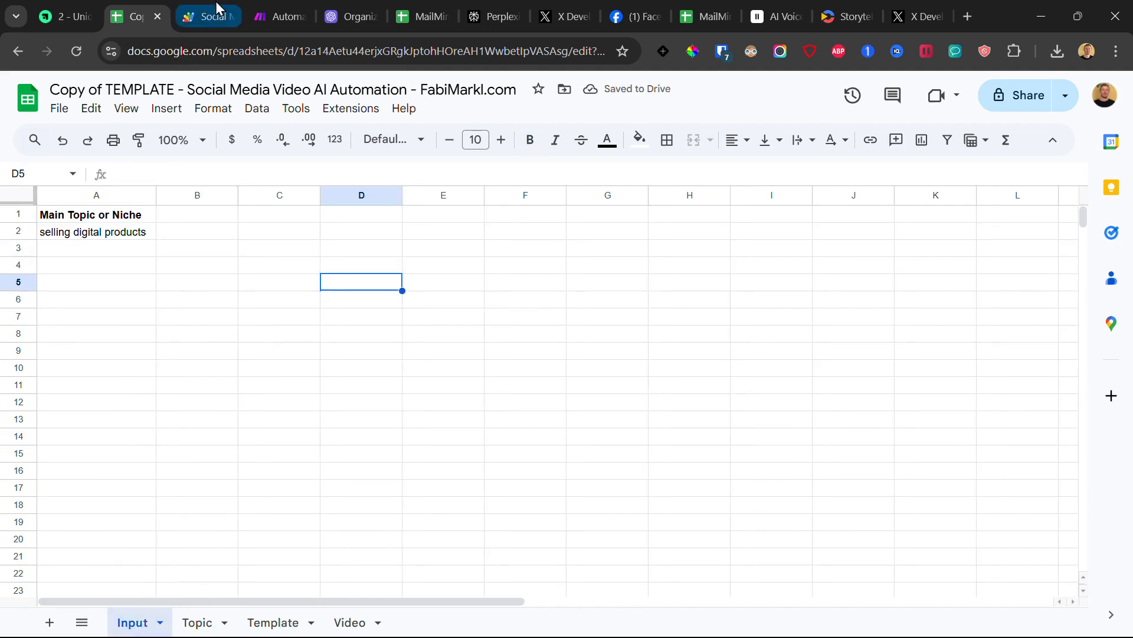
{"action": "left_click", "coordinate": [217, 16]}
Step: Run the scenario once, waiting for new webhook data
{"action": "right_click", "coordinate": [100, 424]}
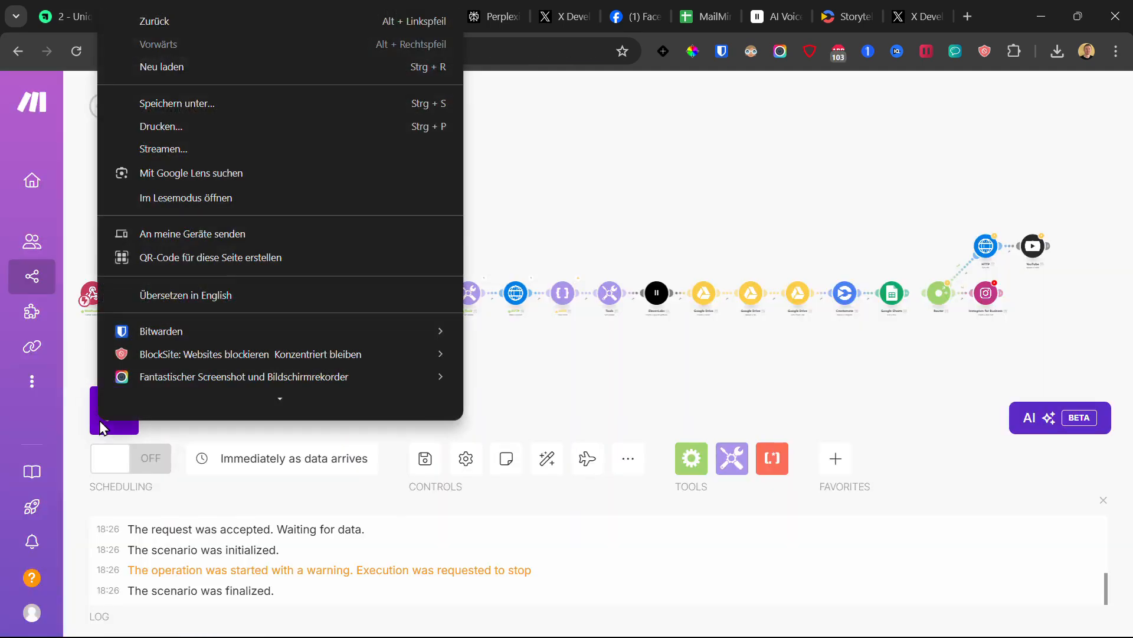
{"action": "left_click", "coordinate": [100, 424]}
{"action": "left_click", "coordinate": [407, 478]}
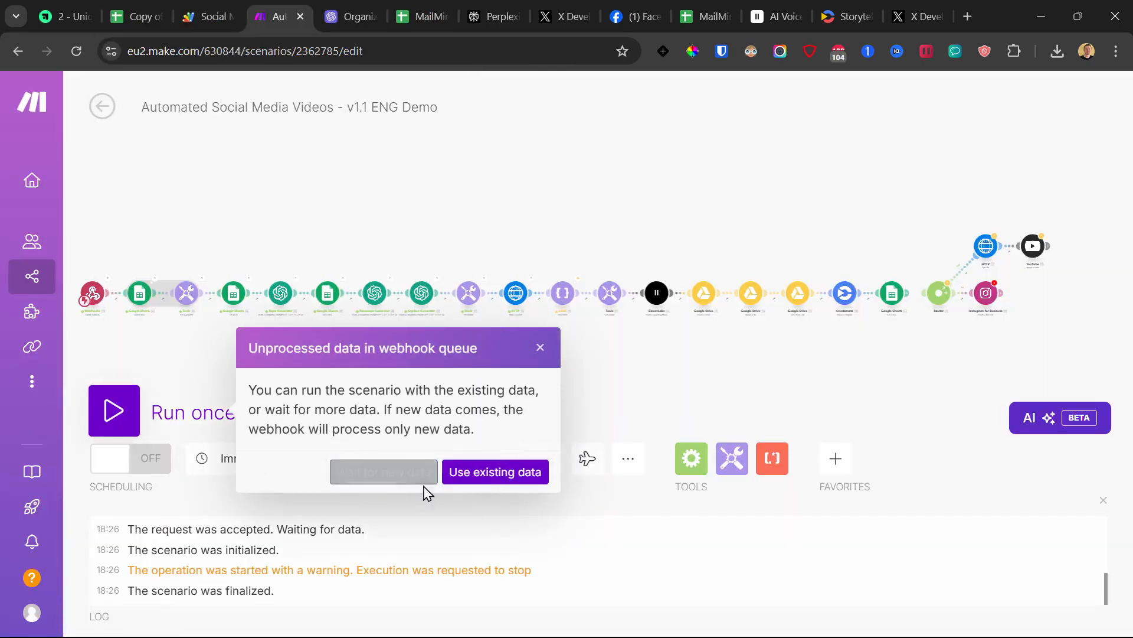
Step: Delete and restore the topic in A2, then select cells A2:B2
{"action": "left_click", "coordinate": [140, 3]}
{"action": "left_click_drag", "start_coordinate": [135, 231], "coordinate": [87, 508]}
{"action": "left_click_drag", "start_coordinate": [132, 247], "coordinate": [119, 530]}
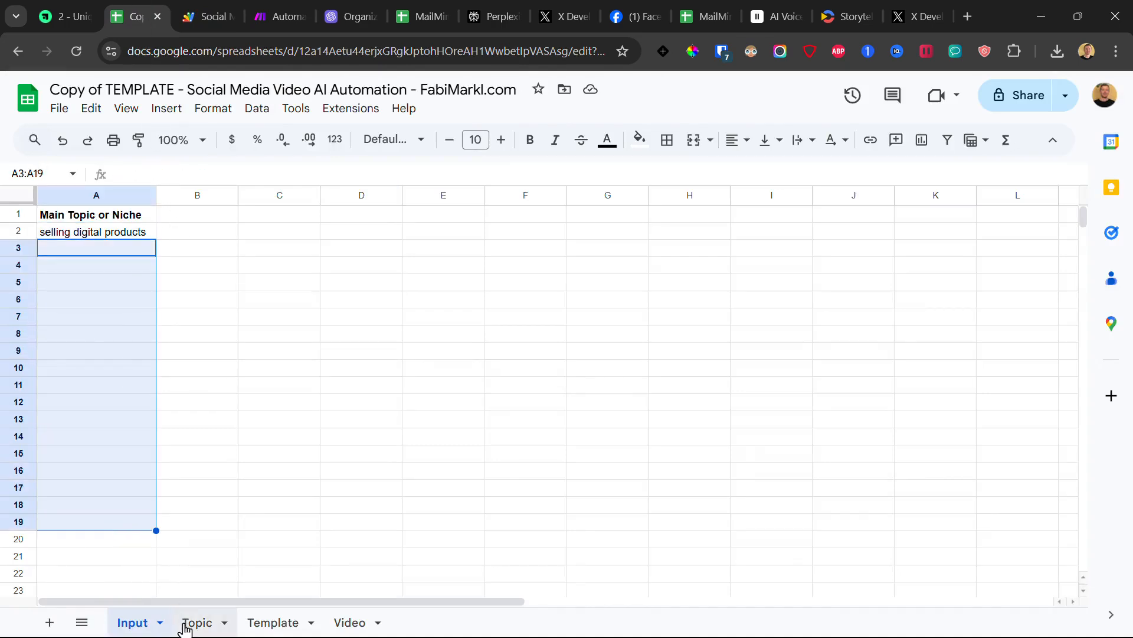
{"action": "left_click", "coordinate": [89, 234]}
{"action": "key", "text": "Delete"}
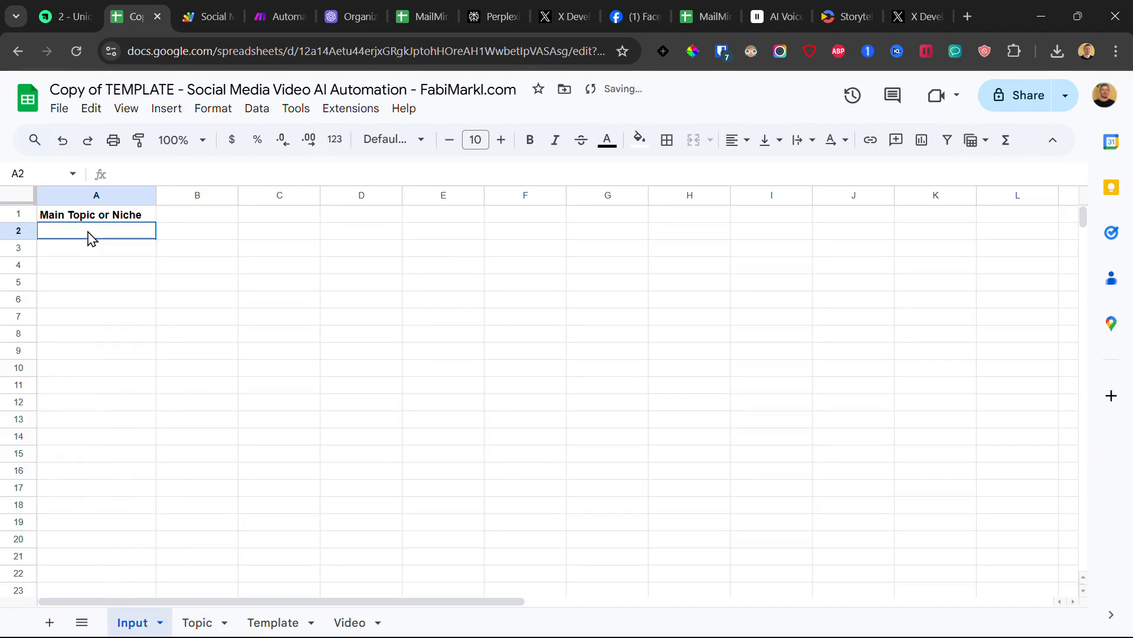
{"action": "key", "text": "ctrl+z"}
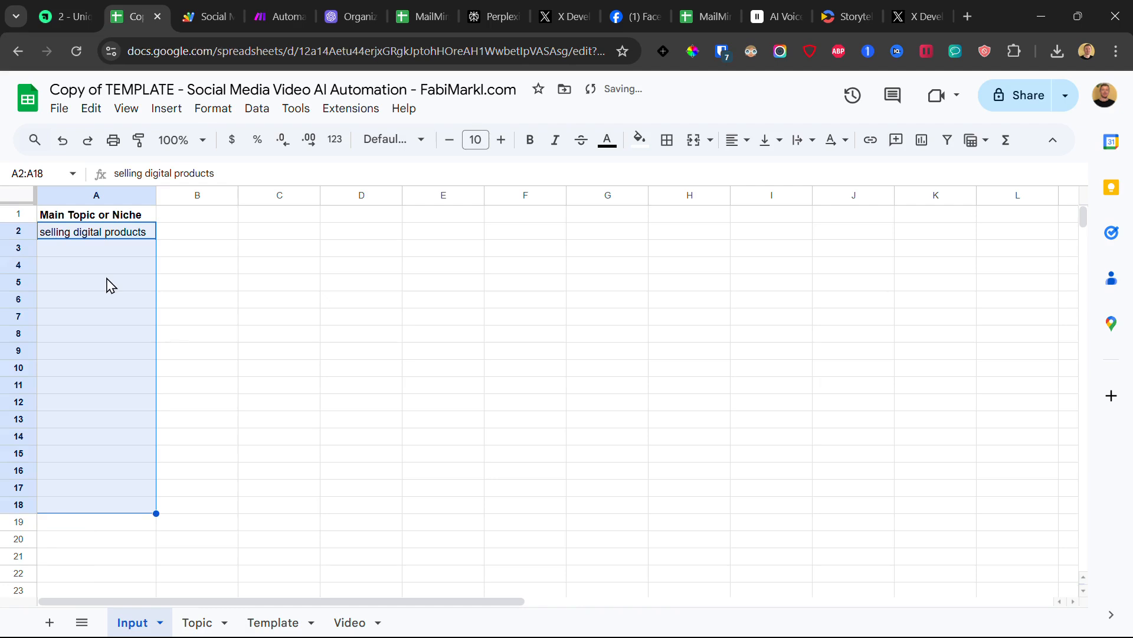
{"action": "left_click", "coordinate": [115, 266]}
{"action": "left_click", "coordinate": [121, 234]}
{"action": "left_click_drag", "start_coordinate": [62, 240], "coordinate": [167, 241]}
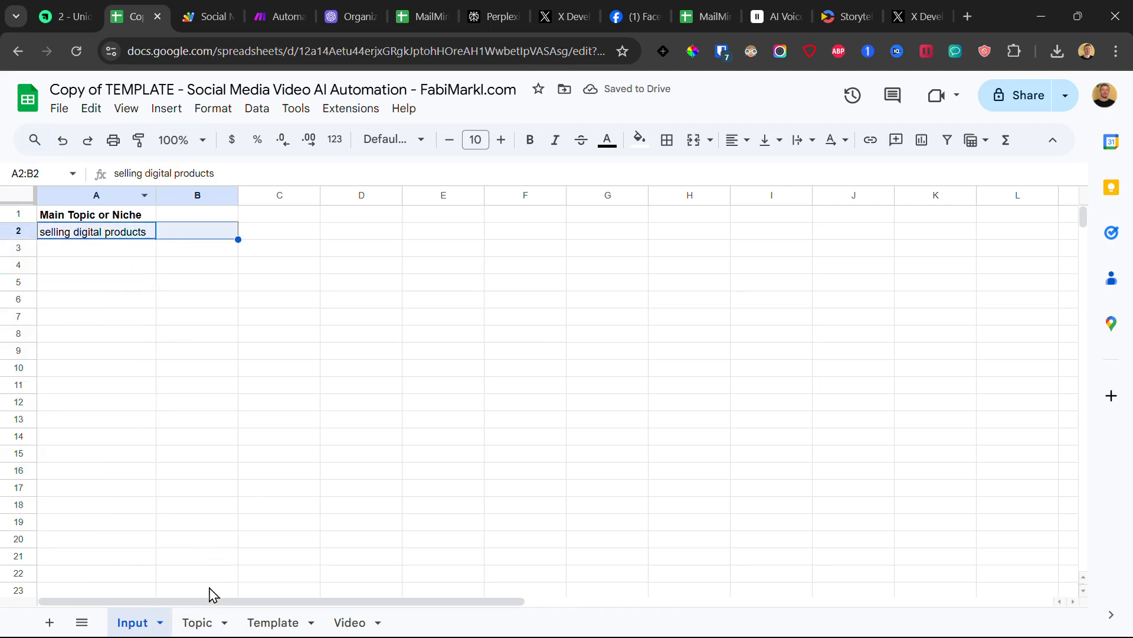
Step: With the Topic sheet still empty, wait for new data and run the Apps Script
{"action": "left_click", "coordinate": [196, 622]}
{"action": "left_click_drag", "start_coordinate": [134, 243], "coordinate": [112, 523]}
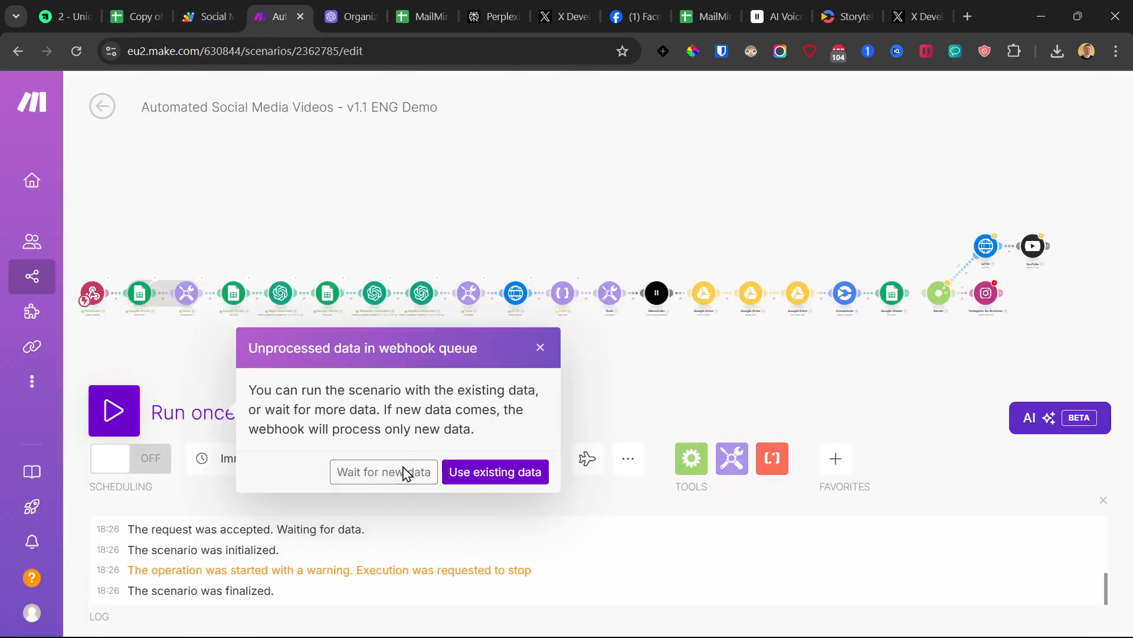
{"action": "left_click", "coordinate": [392, 472]}
{"action": "left_click", "coordinate": [206, 16]}
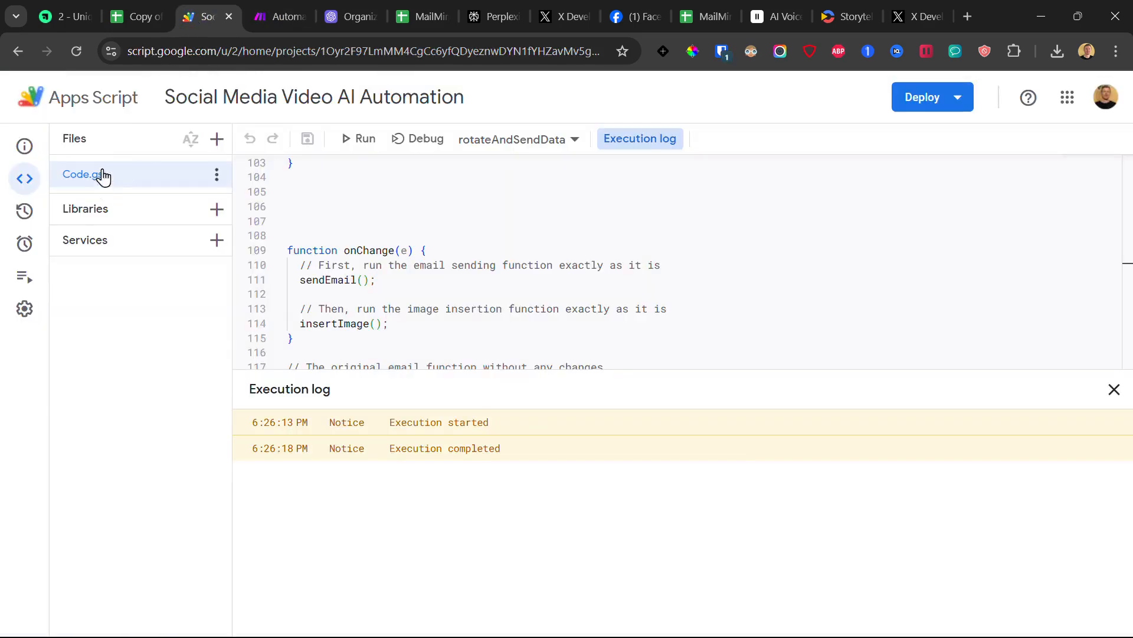
{"action": "left_click", "coordinate": [361, 141]}
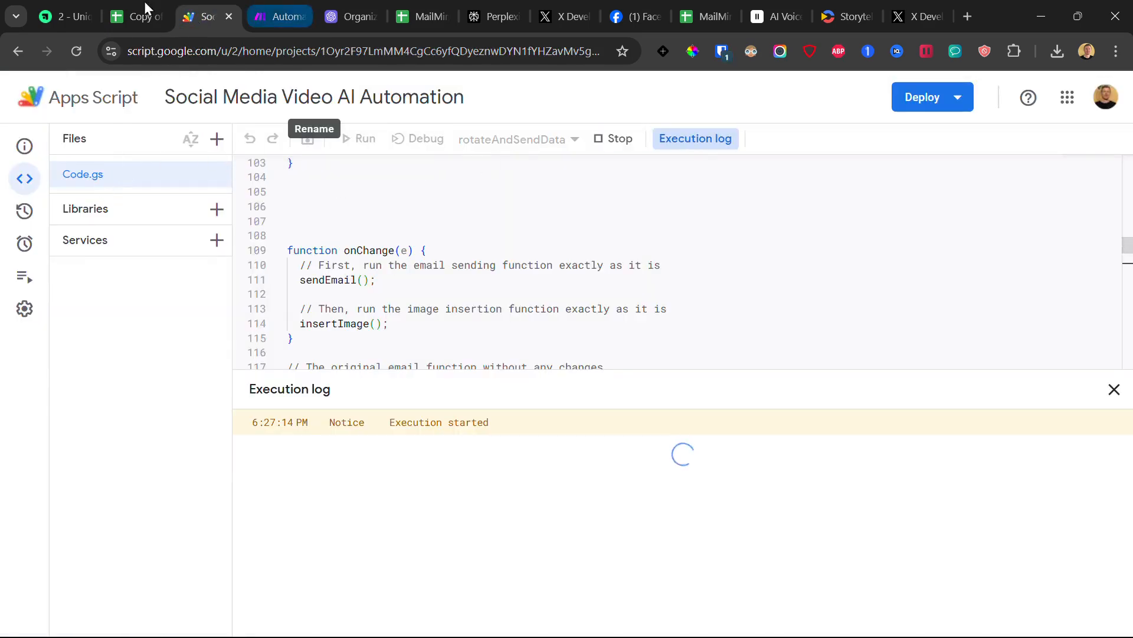
{"action": "left_click", "coordinate": [129, 11]}
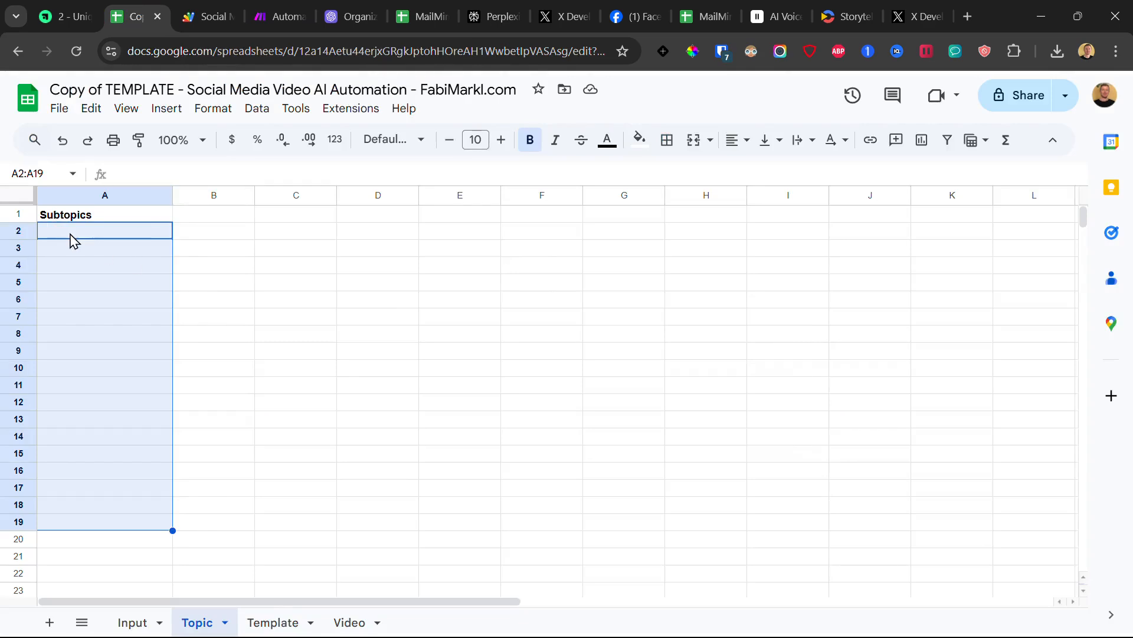
Step: Read 'Creating an Effective Sales Funnel for Digital Products' in Topic!A2, then return to Input
{"action": "mouse_move", "coordinate": [70, 234]}
{"action": "left_mouse_down"}
{"action": "mouse_move", "coordinate": [77, 321]}
{"action": "mouse_move", "coordinate": [74, 229]}
{"action": "left_mouse_up"}
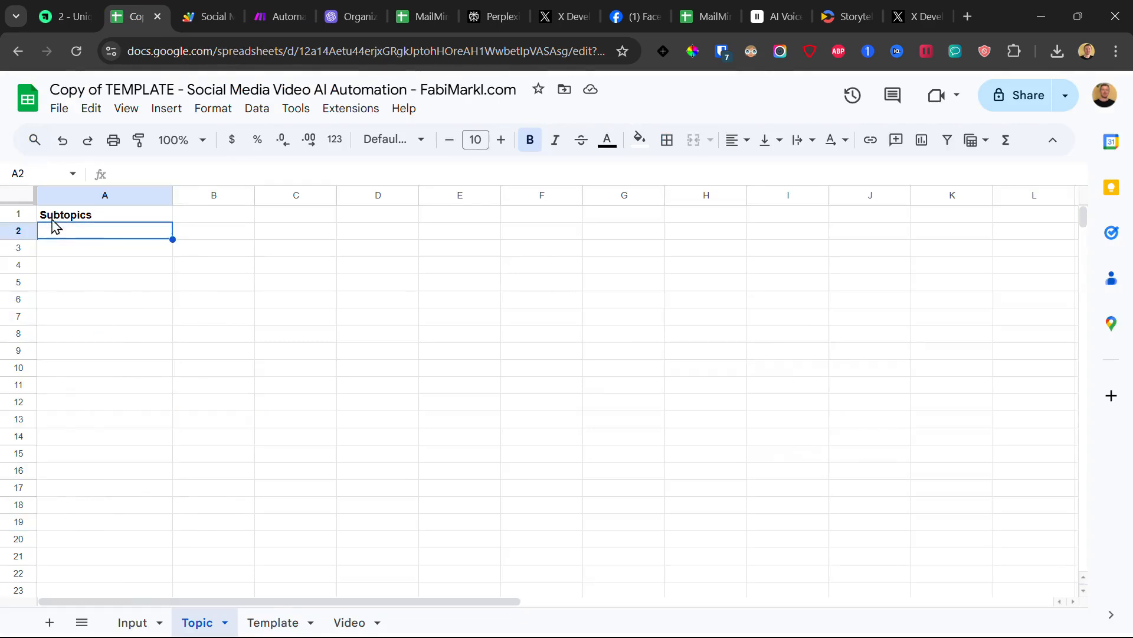
{"action": "double_click", "coordinate": [90, 238]}
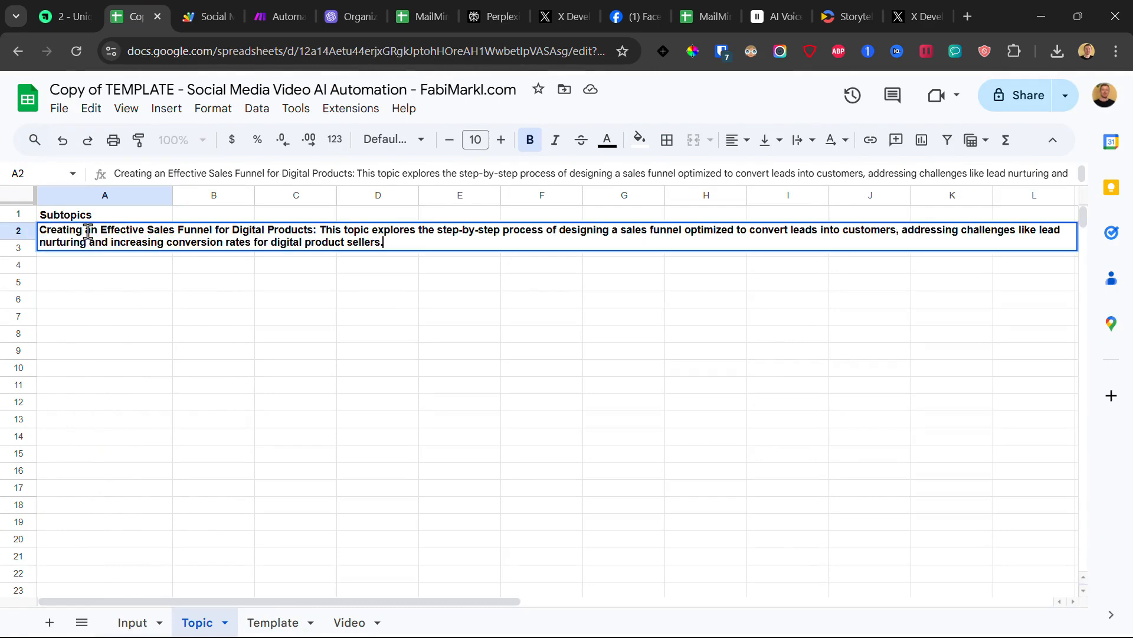
{"action": "left_click", "coordinate": [105, 321]}
{"action": "left_click", "coordinate": [98, 236]}
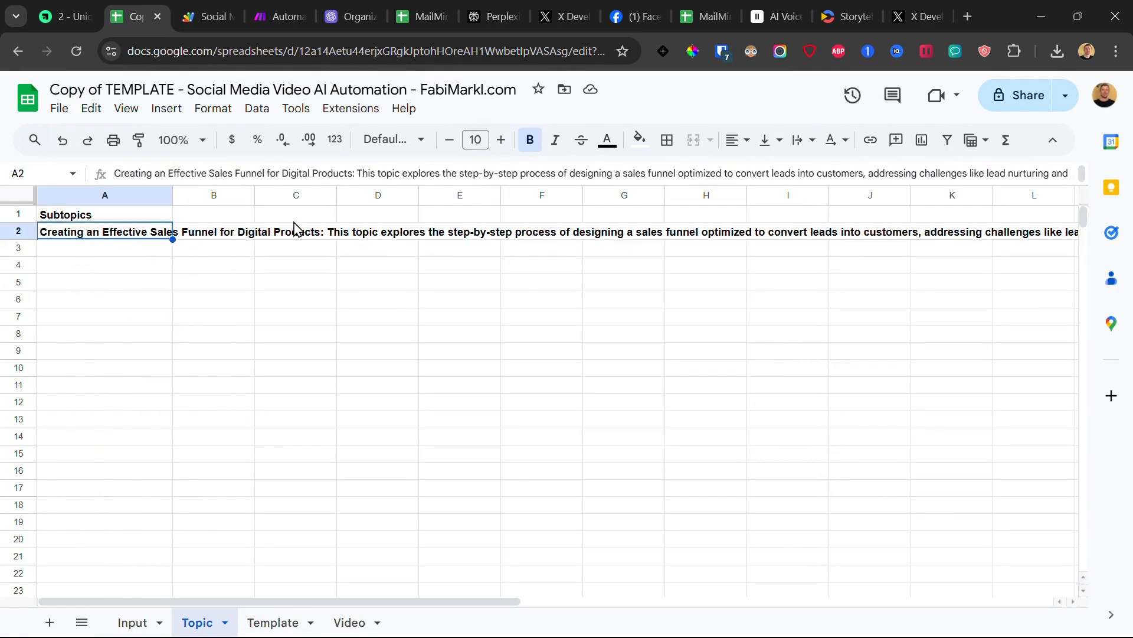
{"action": "left_click_drag", "start_coordinate": [113, 251], "coordinate": [109, 454]}
{"action": "left_click", "coordinate": [125, 237]}
{"action": "left_click_drag", "start_coordinate": [125, 237], "coordinate": [143, 453]}
{"action": "left_click", "coordinate": [128, 250]}
{"action": "left_click_drag", "start_coordinate": [128, 253], "coordinate": [130, 462]}
{"action": "left_click", "coordinate": [132, 622]}
Step: Replace the topic in Input!A2 with 'email marketing with ChatGPT'
{"action": "left_click", "coordinate": [88, 231]}
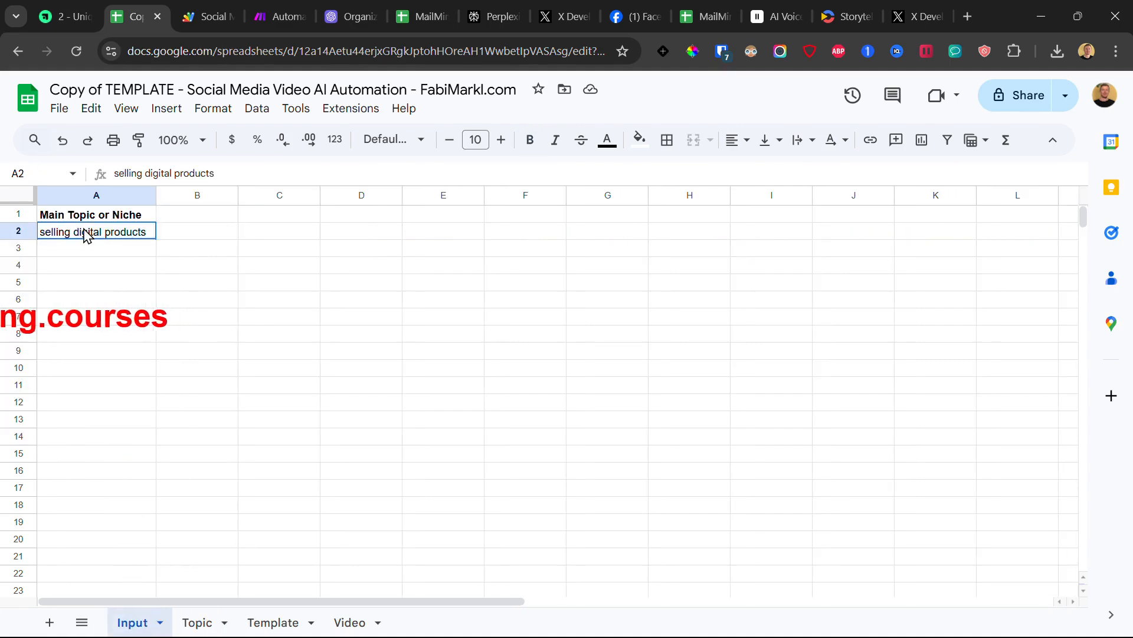
{"action": "left_click", "coordinate": [197, 623]}
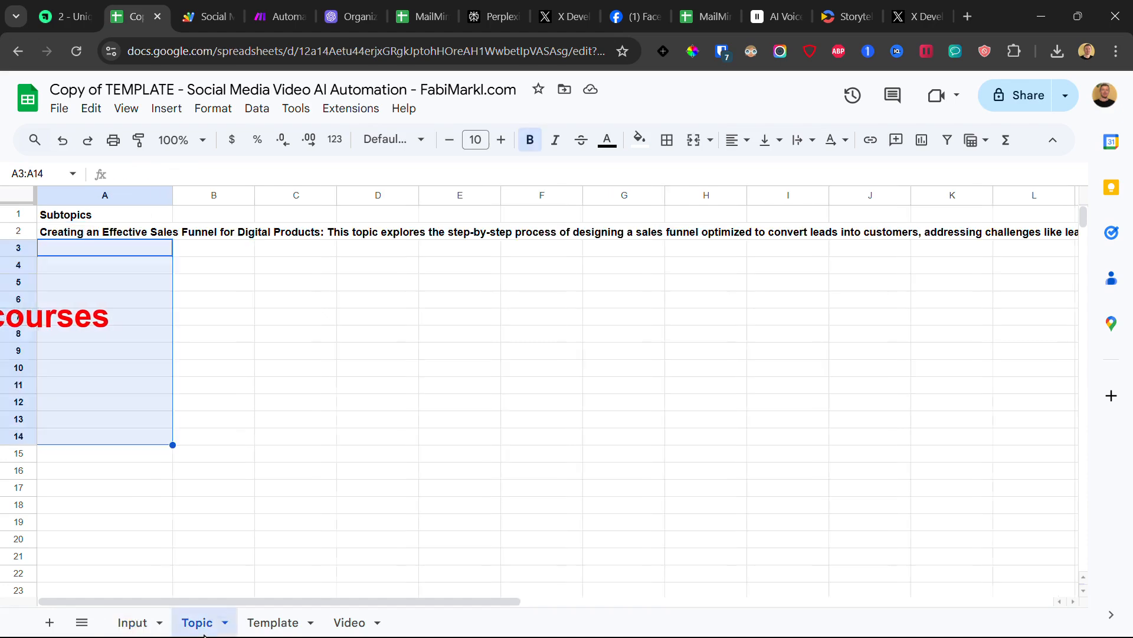
{"action": "left_click_drag", "start_coordinate": [77, 231], "coordinate": [92, 360]}
{"action": "left_click", "coordinate": [133, 622]}
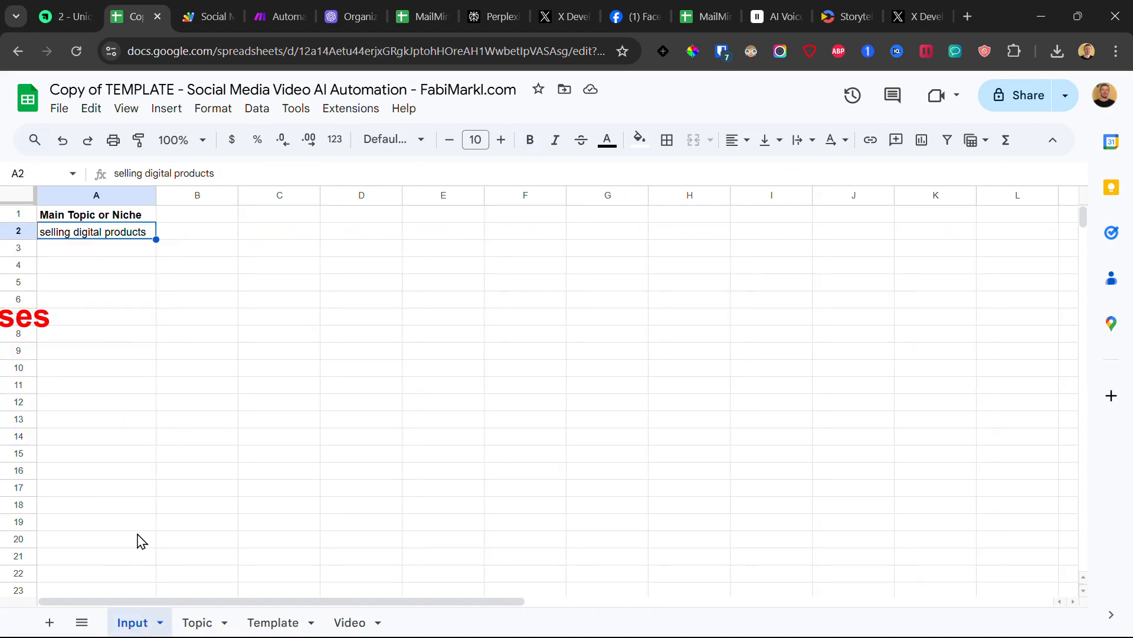
{"action": "triple_click", "coordinate": [82, 231]}
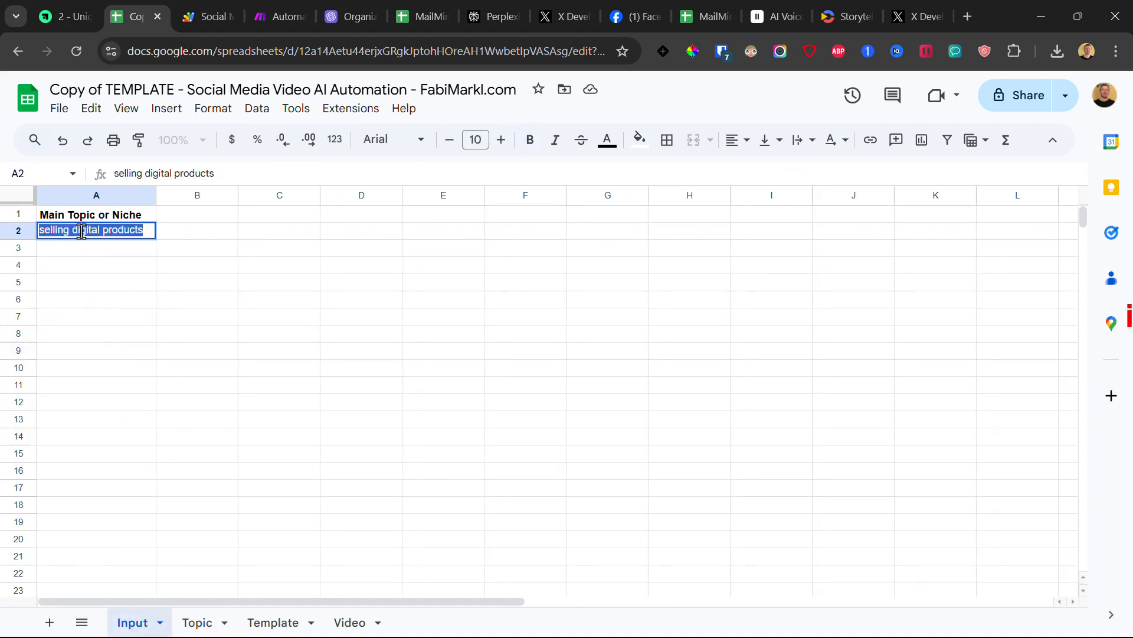
{"action": "type", "text": "email ma"}
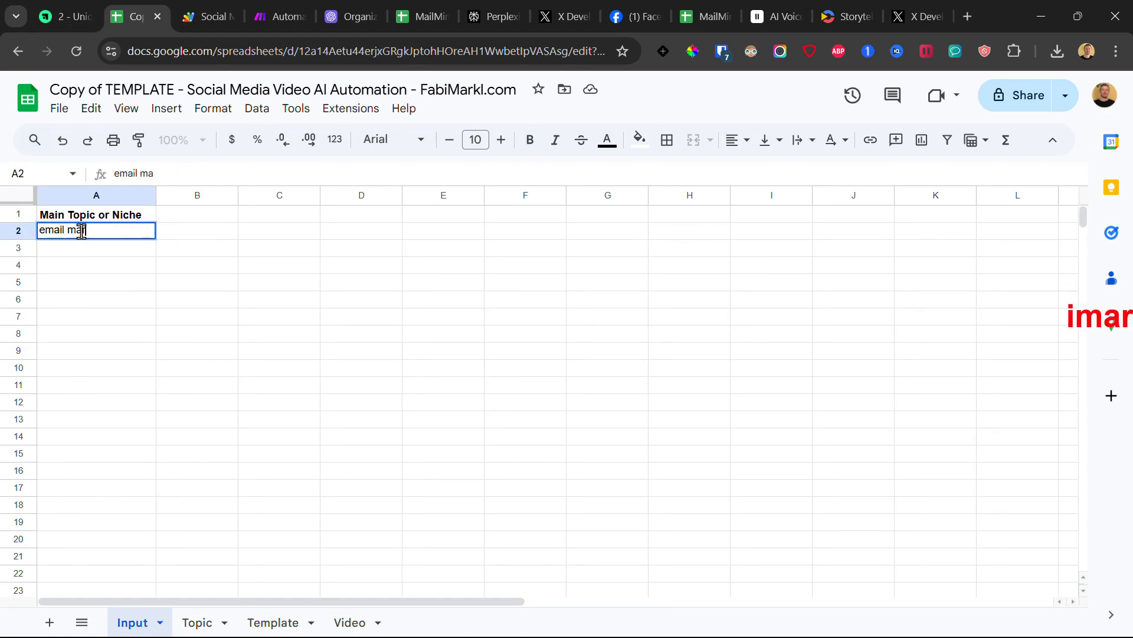
{"action": "type", "text": "rketing with ChatGPT"}
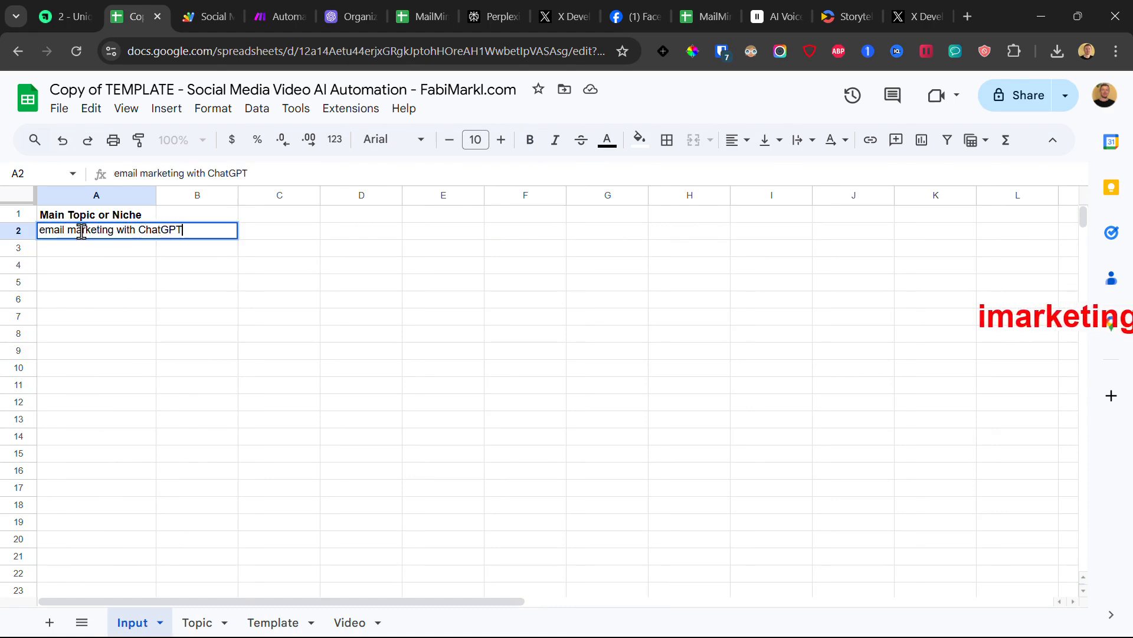
{"action": "key", "text": "Return"}
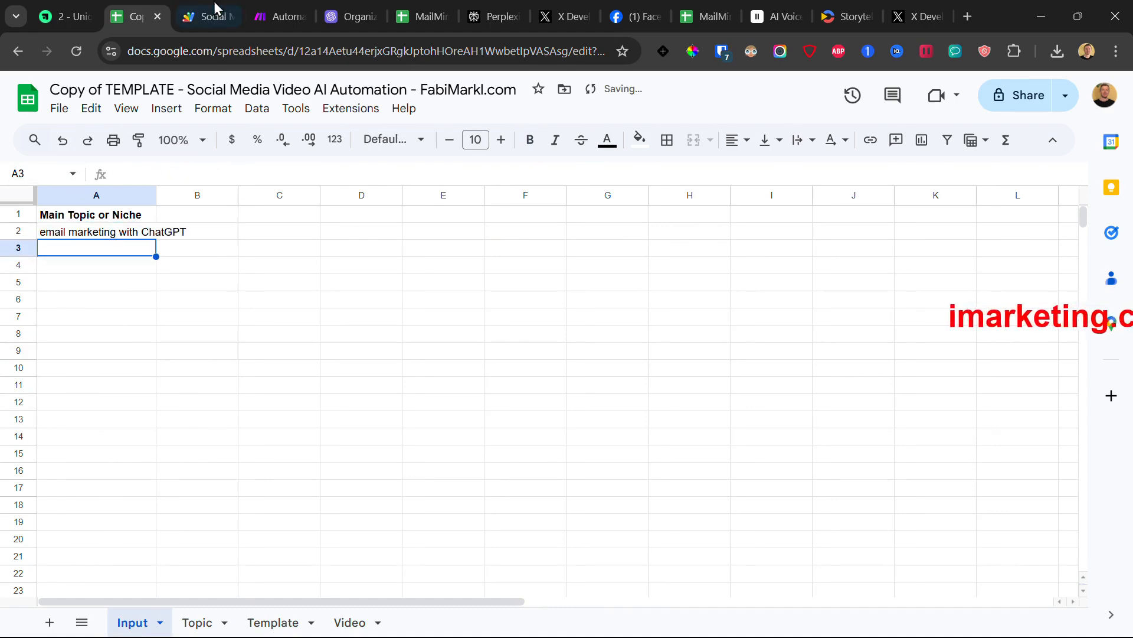
{"action": "left_click", "coordinate": [330, 7]}
Step: Force-stop the scenario and run it once again, waiting for new webhook data
{"action": "left_click", "coordinate": [310, 4]}
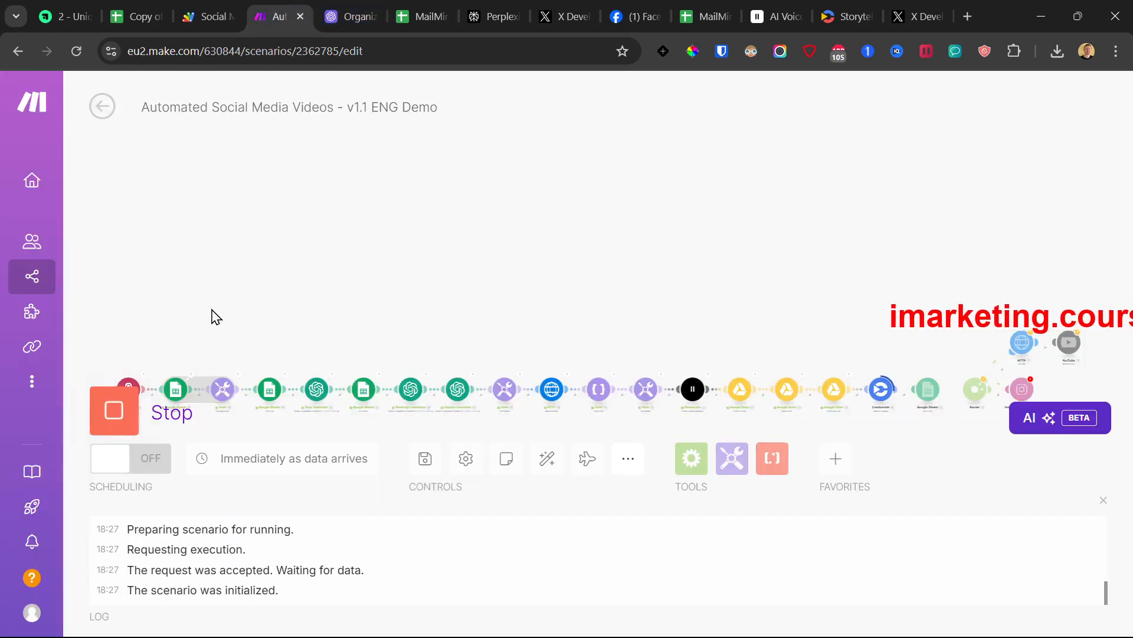
{"action": "left_click", "coordinate": [124, 422]}
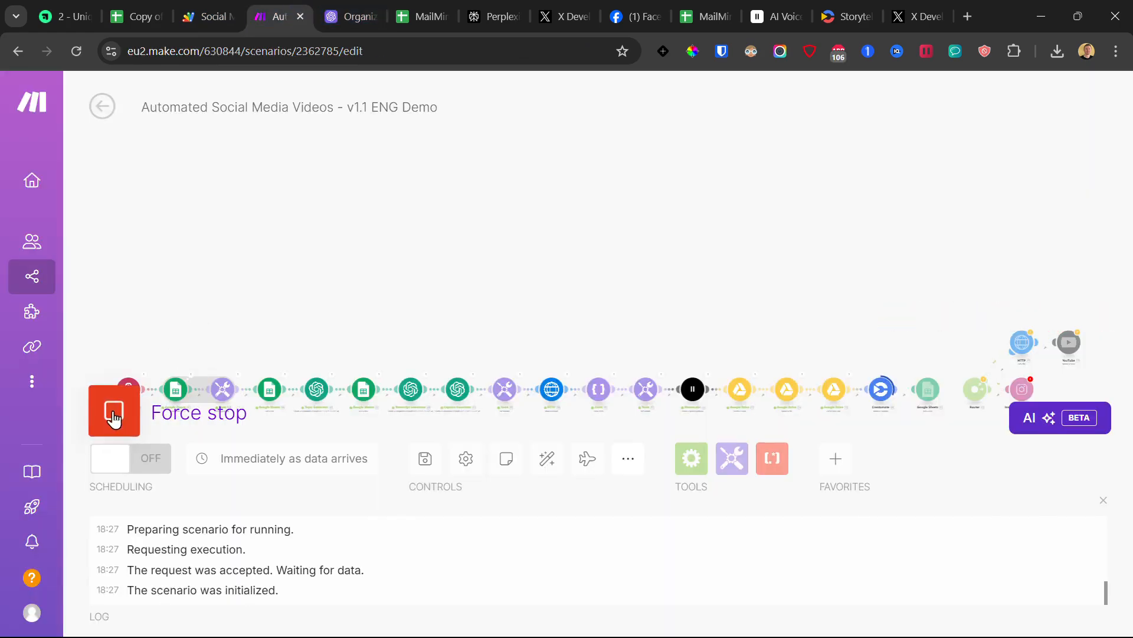
{"action": "left_click", "coordinate": [114, 419]}
{"action": "left_click", "coordinate": [114, 419]}
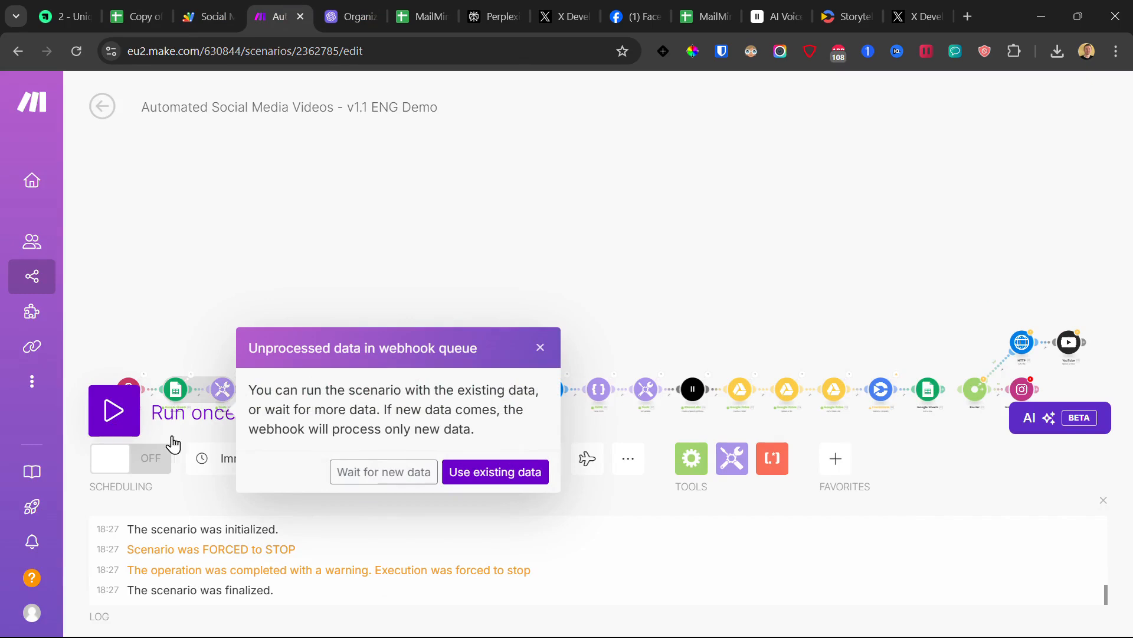
{"action": "left_click", "coordinate": [373, 472]}
Step: Run the Apps Script and find the new 'Optimizing Open Rates' subtopic in Topic!A3
{"action": "left_click", "coordinate": [112, 9]}
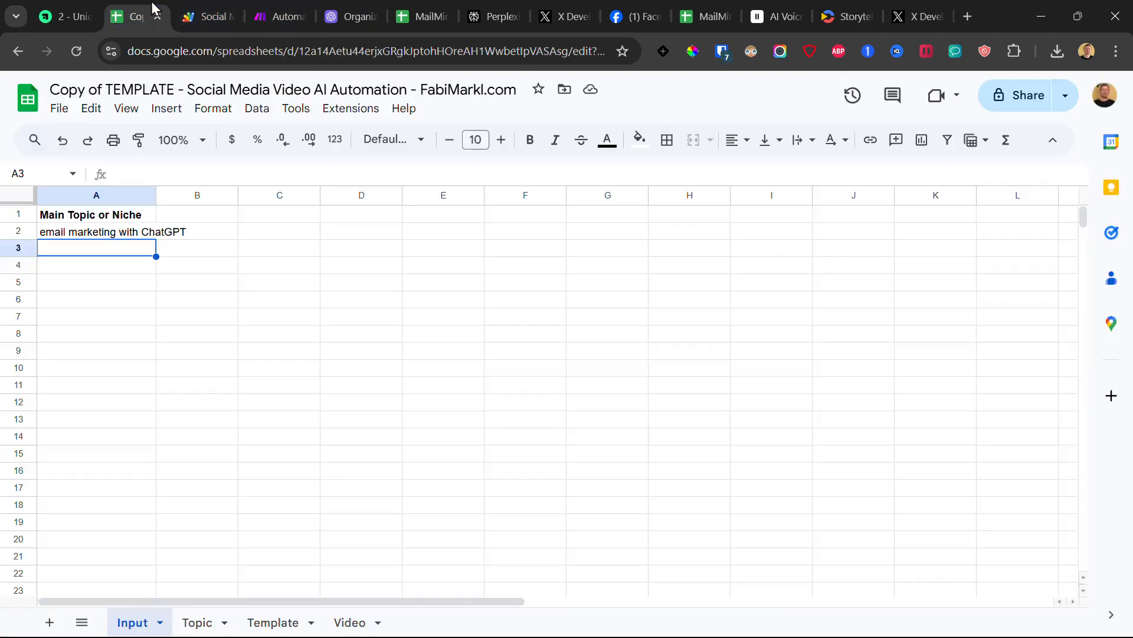
{"action": "left_click", "coordinate": [244, 10]}
{"action": "left_click", "coordinate": [345, 141]}
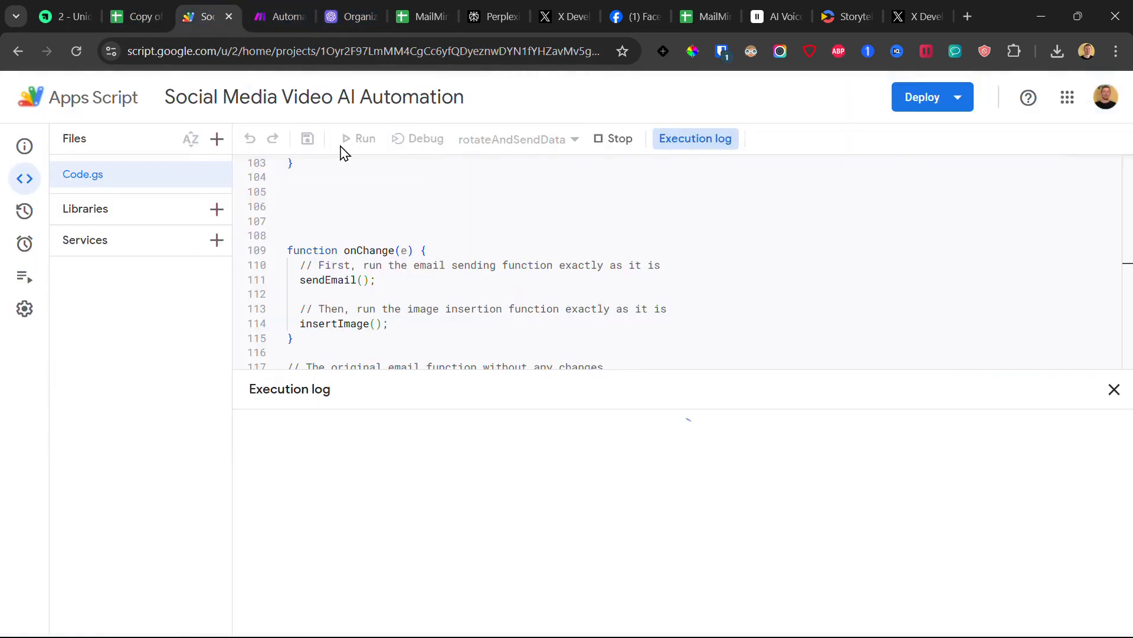
{"action": "left_click", "coordinate": [135, 12]}
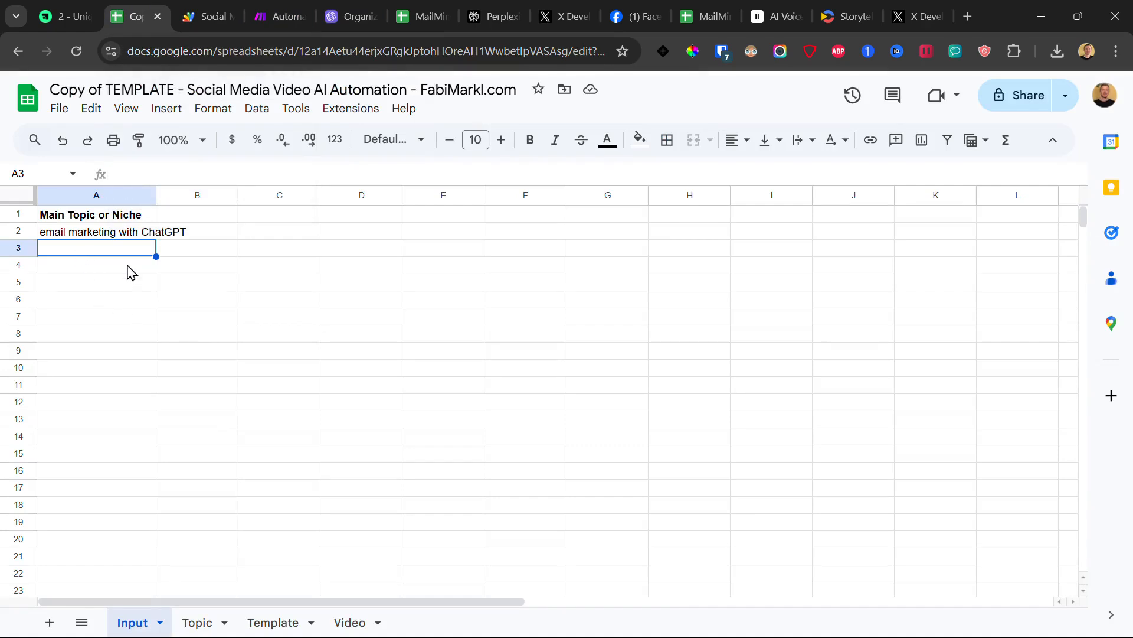
{"action": "left_click", "coordinate": [197, 622]}
{"action": "left_click", "coordinate": [105, 260]}
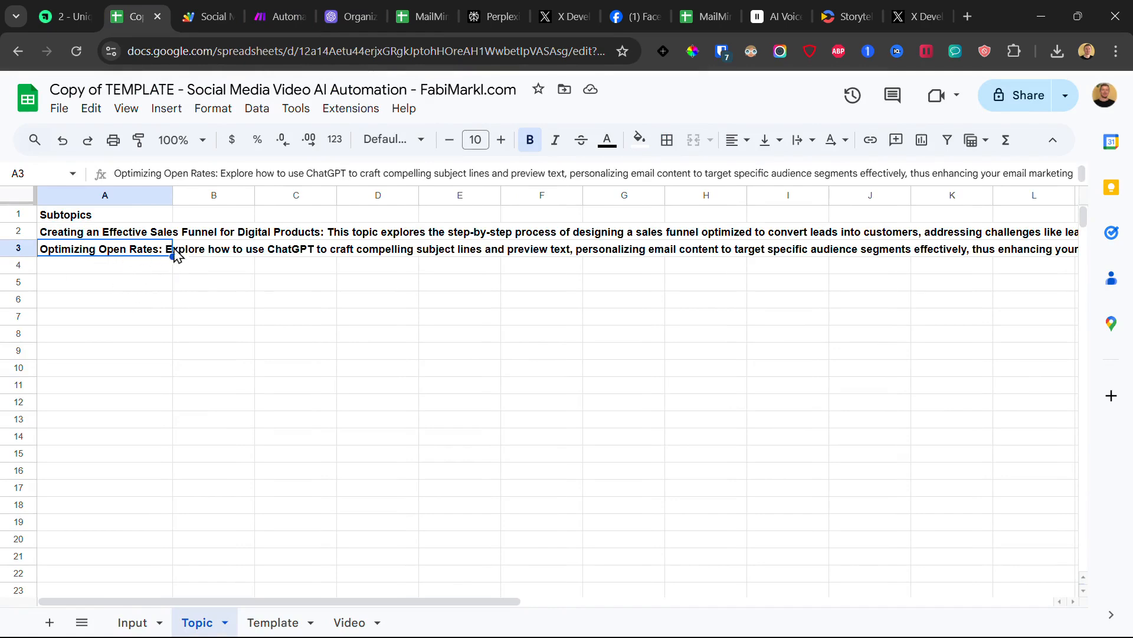
Step: Restart the Make scenario listening for webhook data and run the script again
{"action": "left_click", "coordinate": [129, 622]}
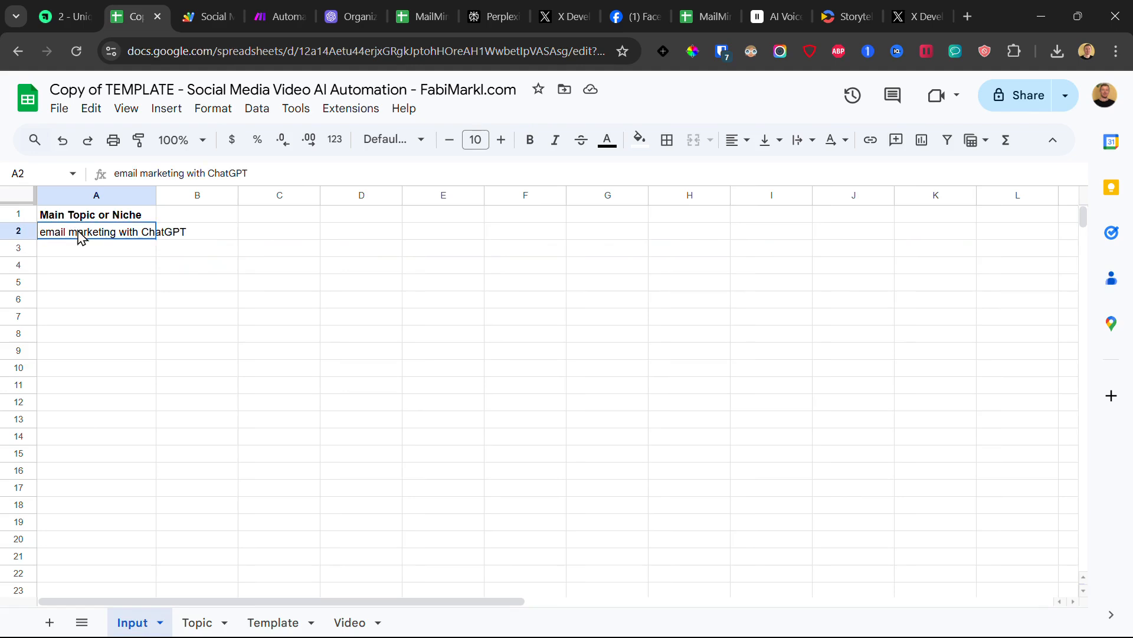
{"action": "left_click", "coordinate": [283, 2]}
{"action": "left_click", "coordinate": [112, 415]}
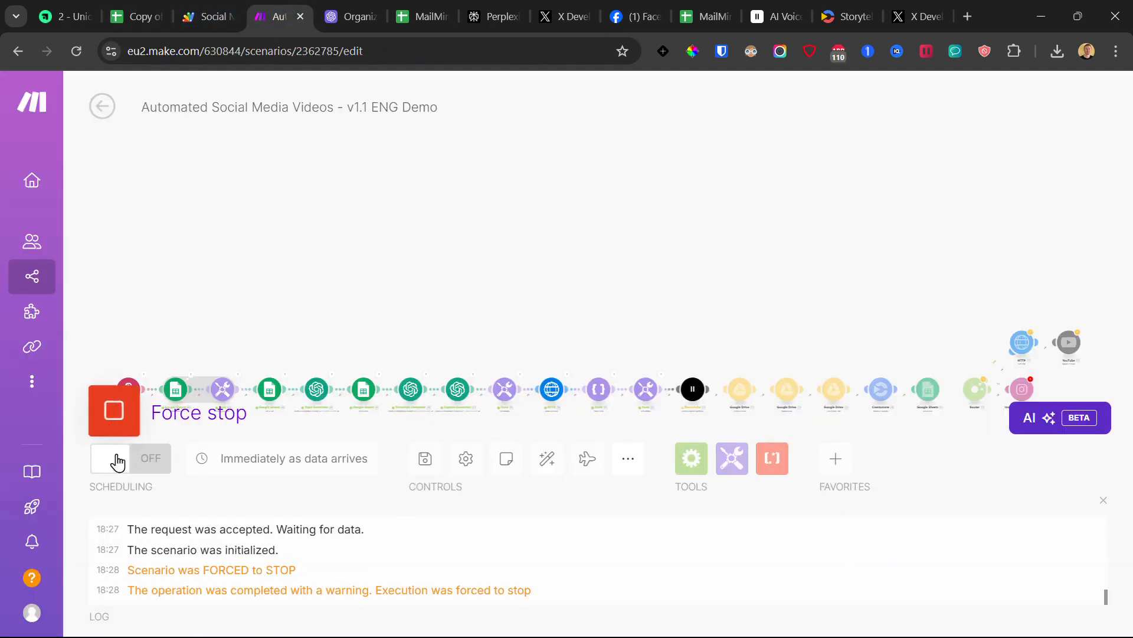
{"action": "left_click", "coordinate": [114, 413]}
{"action": "left_click", "coordinate": [393, 483]}
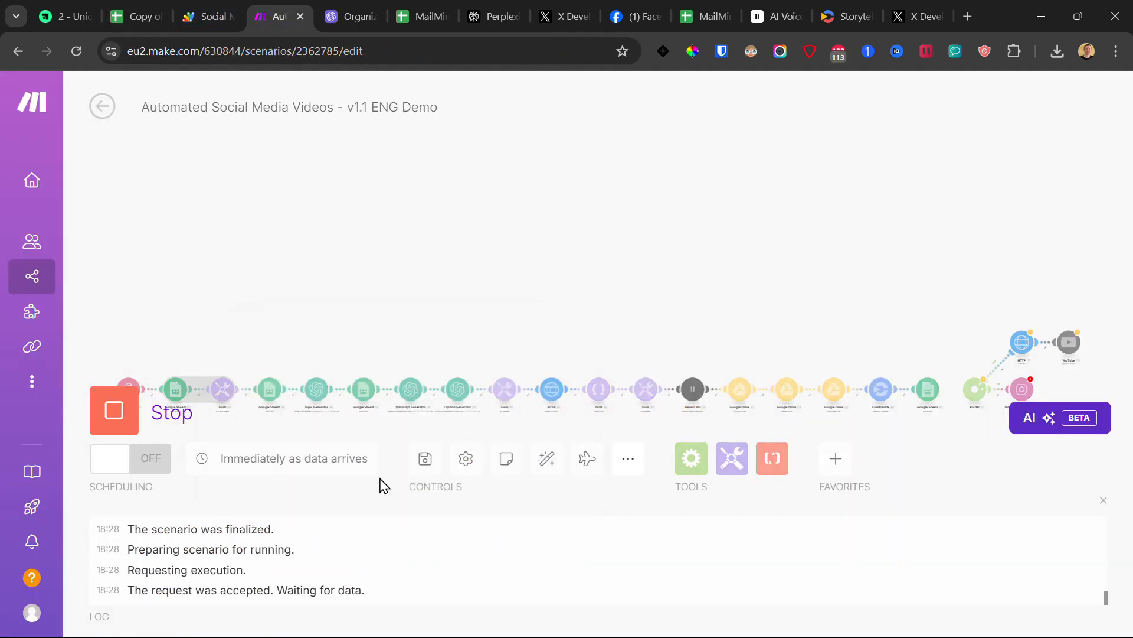
{"action": "left_click", "coordinate": [233, 12]}
{"action": "left_click", "coordinate": [363, 141]}
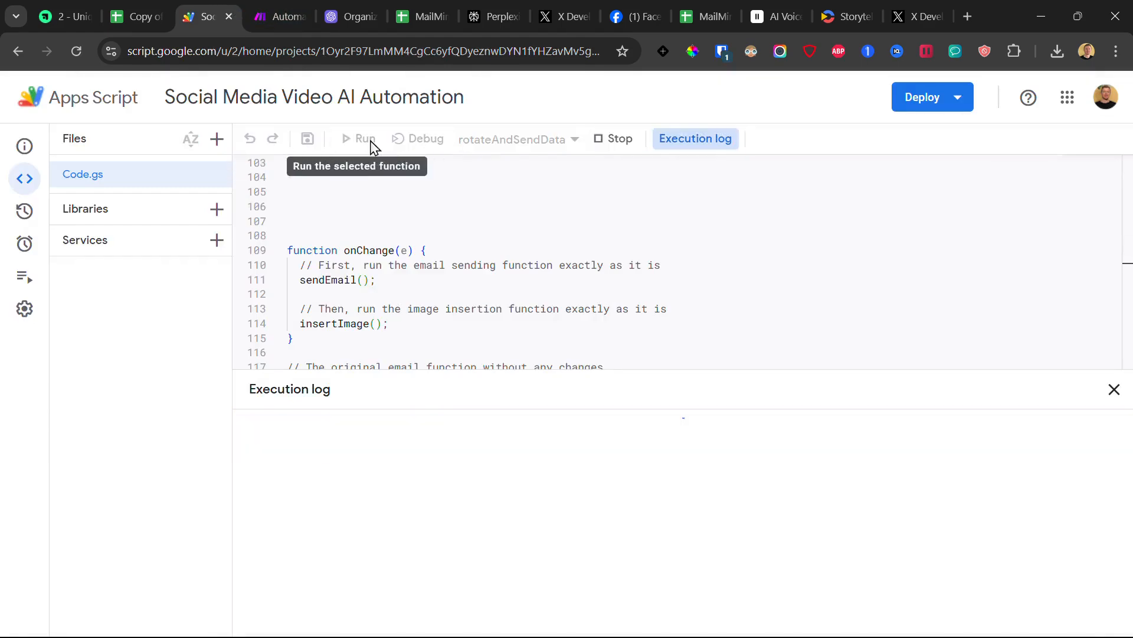
Step: Review the new 'Automating Personalized Follow-Ups' subtopic on the Topic sheet
{"action": "left_click", "coordinate": [144, 11]}
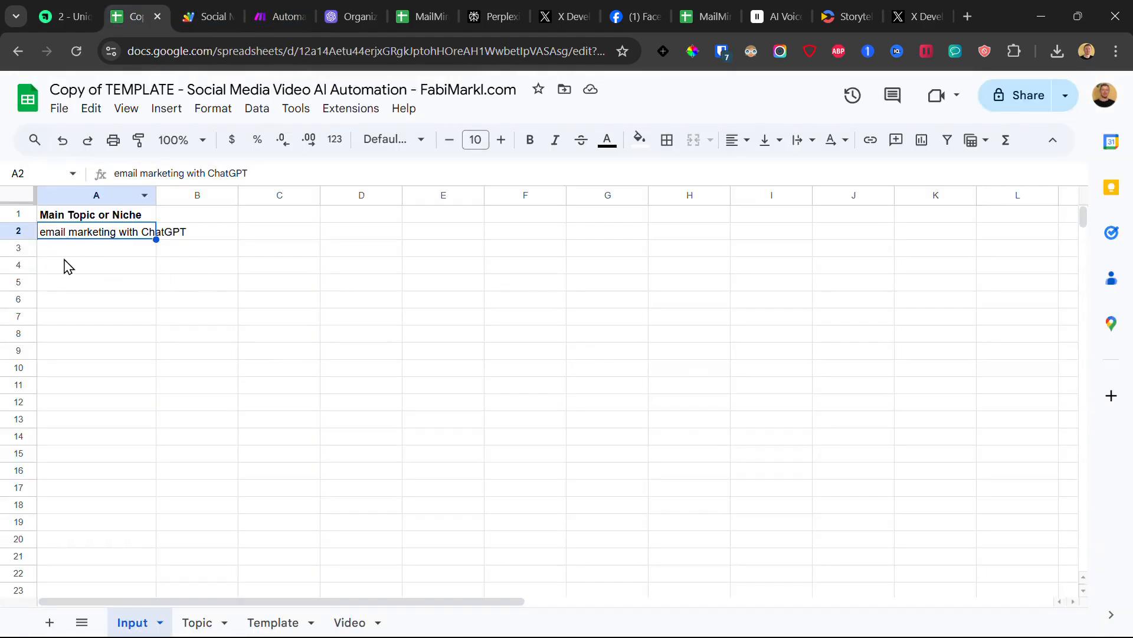
{"action": "left_click", "coordinate": [196, 624]}
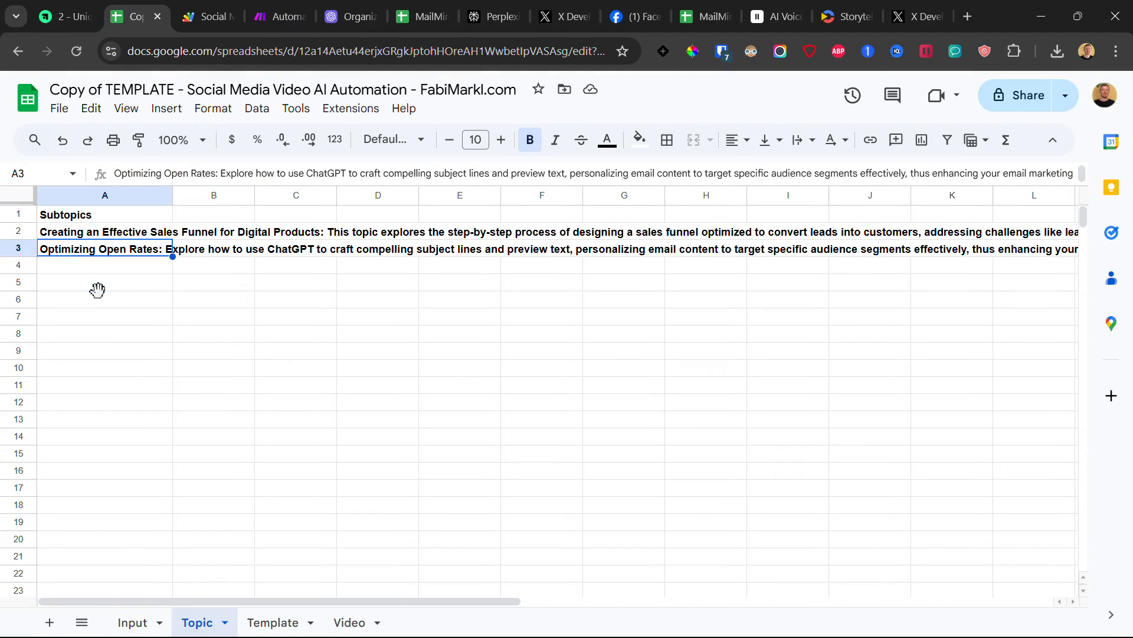
{"action": "left_click", "coordinate": [105, 267]}
{"action": "left_click", "coordinate": [100, 251]}
{"action": "left_click_drag", "start_coordinate": [162, 253], "coordinate": [277, 255]}
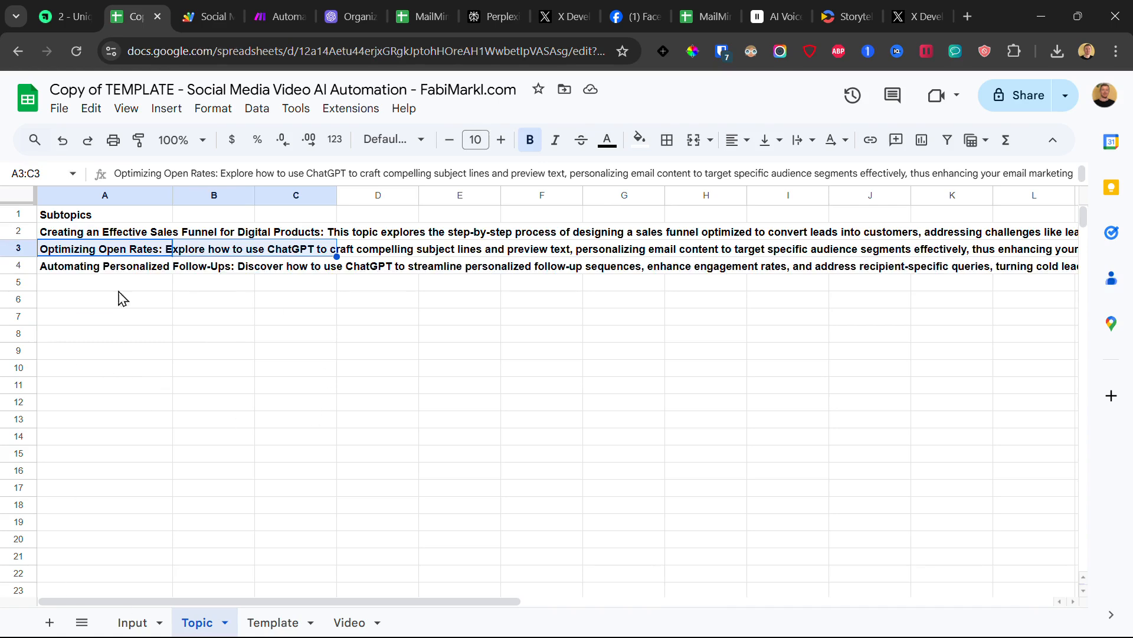
{"action": "left_click", "coordinate": [71, 269]}
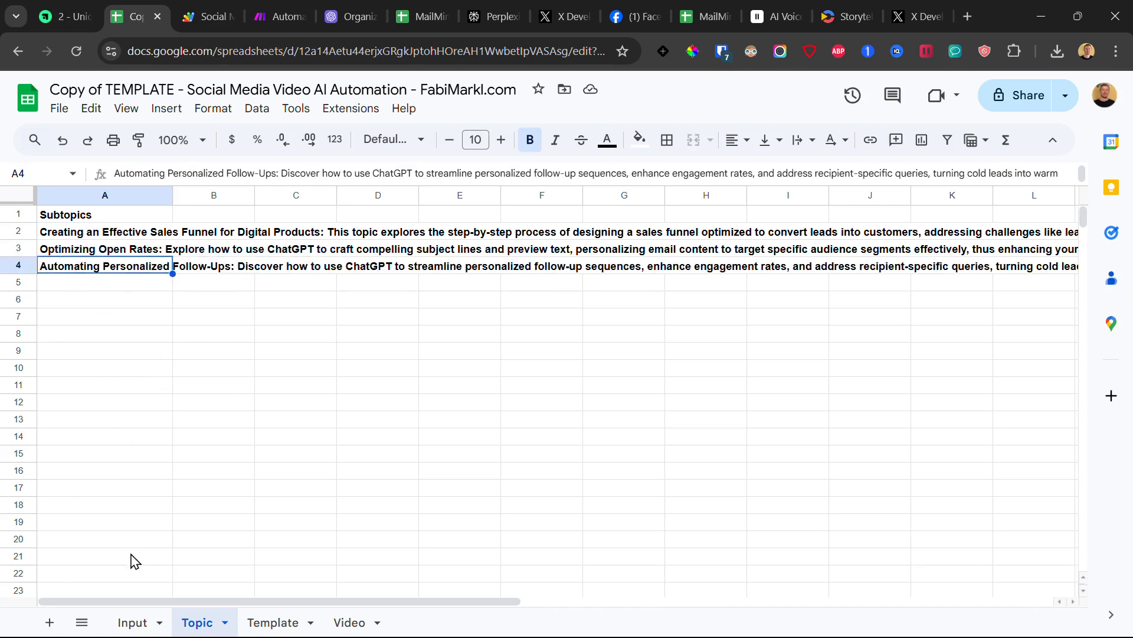
{"action": "left_click", "coordinate": [134, 622]}
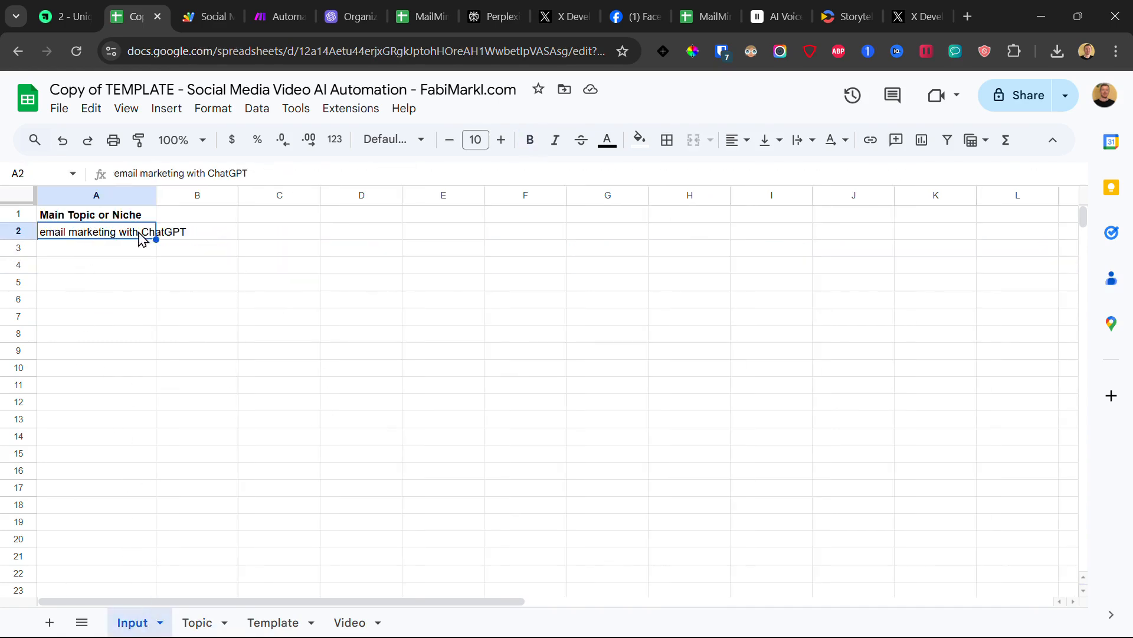
{"action": "left_click", "coordinate": [201, 622]}
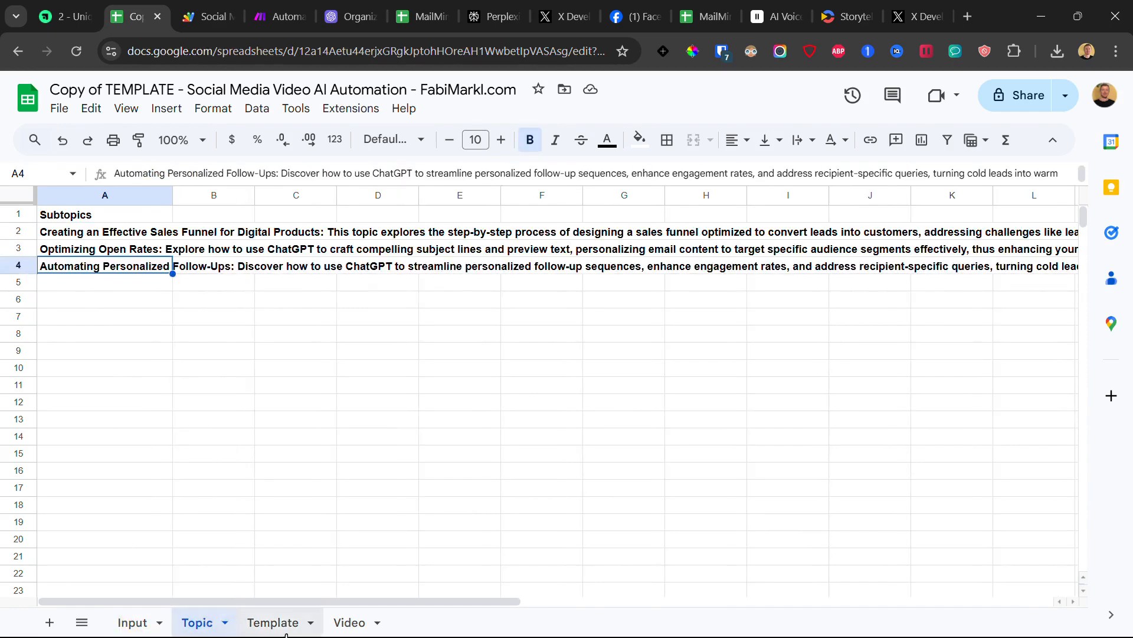
Step: Inspect the STEPS transcript in Template!B2 and captions in C2, then glance at Video and Input
{"action": "left_click", "coordinate": [277, 624]}
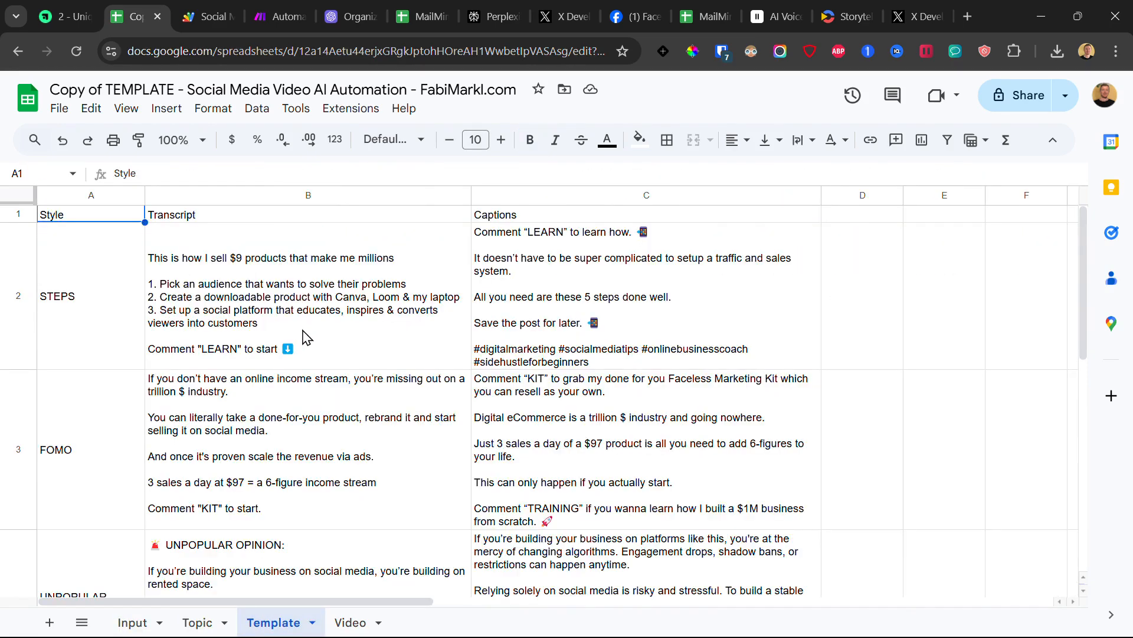
{"action": "left_click", "coordinate": [298, 280]}
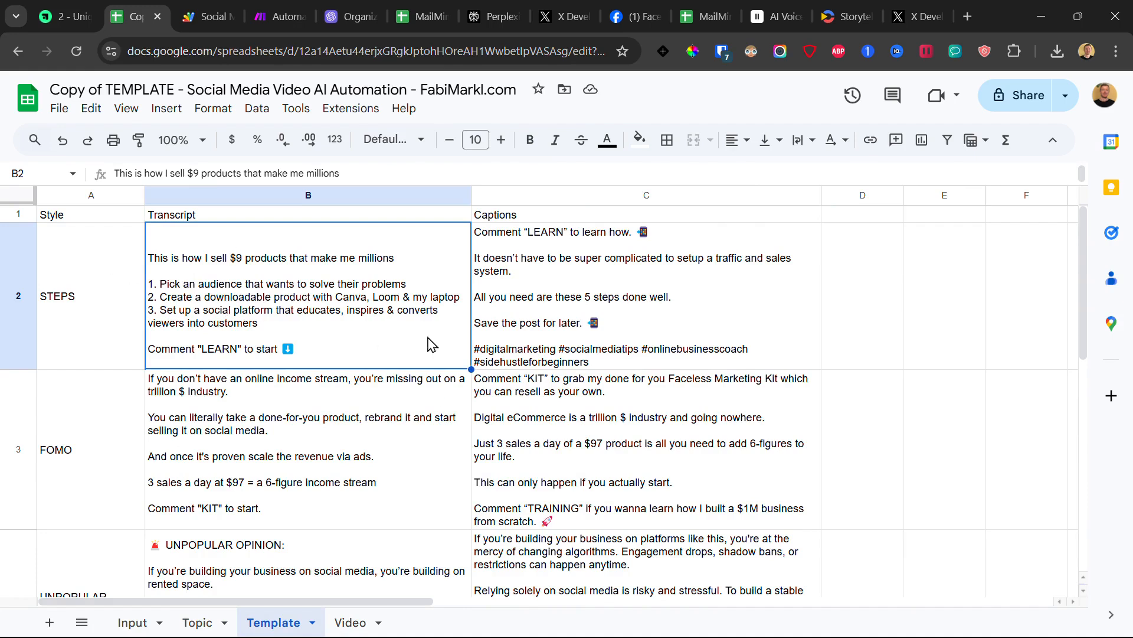
{"action": "left_click", "coordinate": [534, 304]}
{"action": "left_click", "coordinate": [413, 283]}
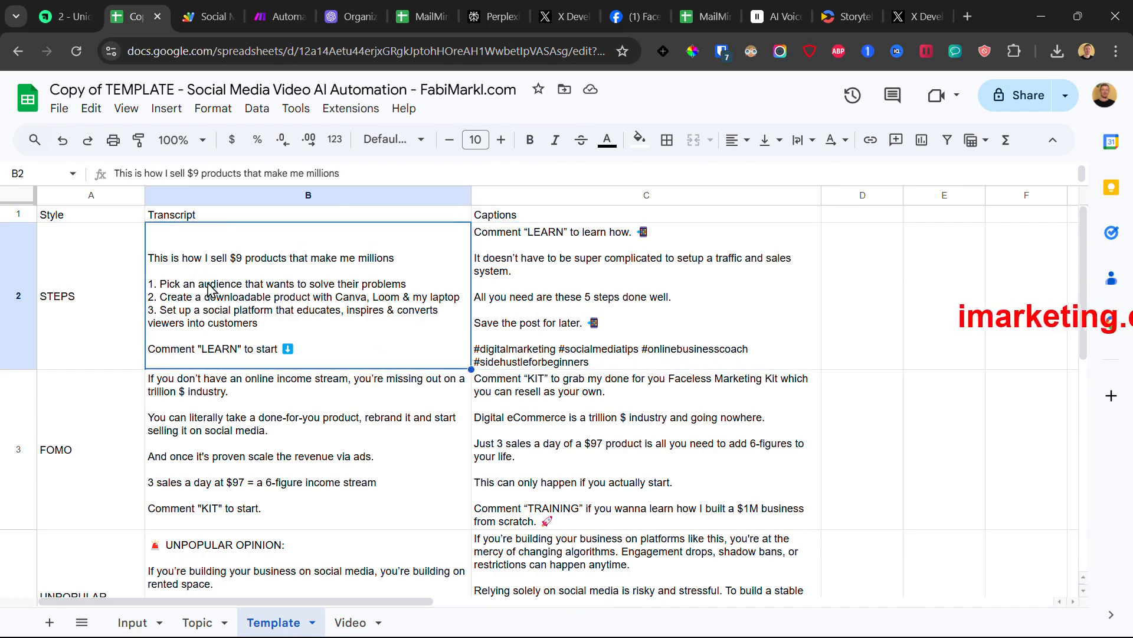
{"action": "left_click", "coordinate": [659, 275]}
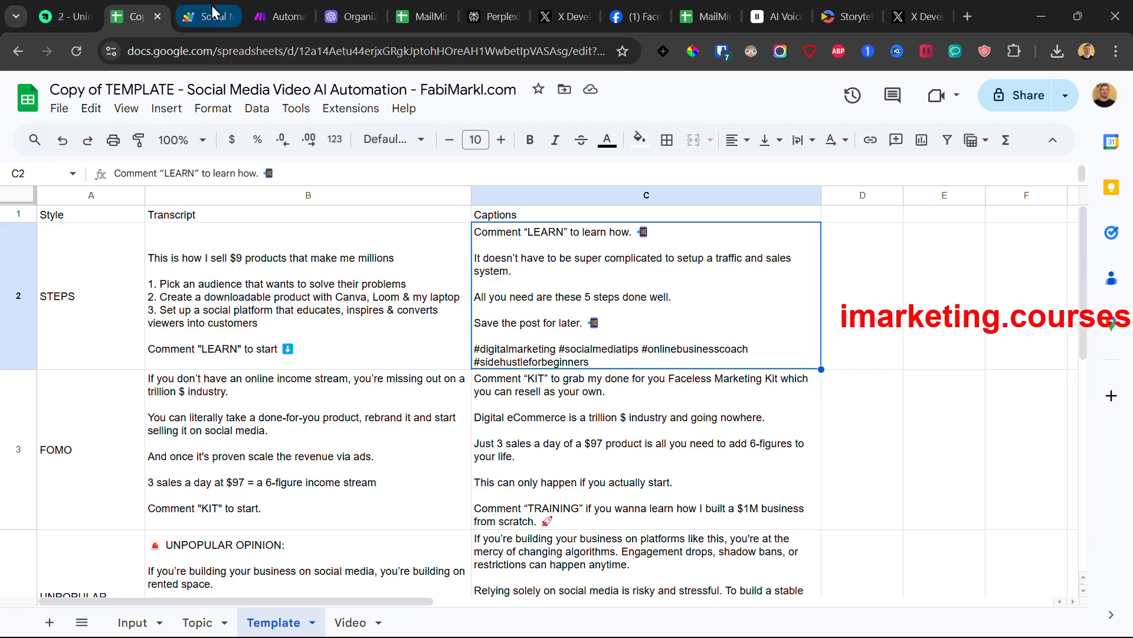
{"action": "left_click", "coordinate": [351, 627]}
{"action": "left_click", "coordinate": [151, 625]}
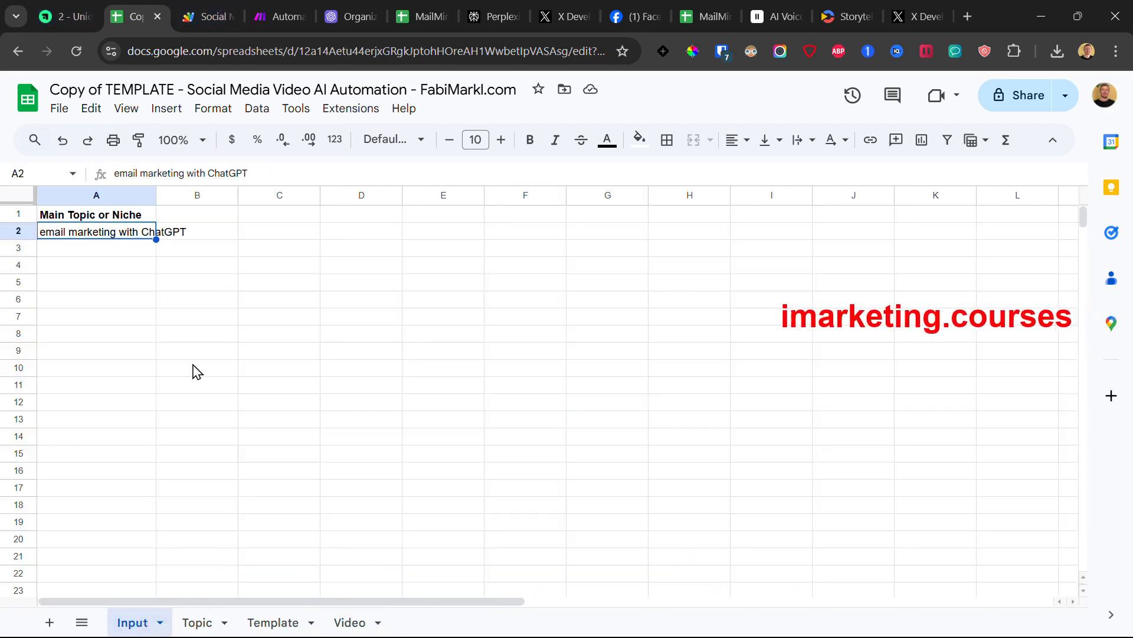
{"action": "left_click", "coordinate": [266, 8]}
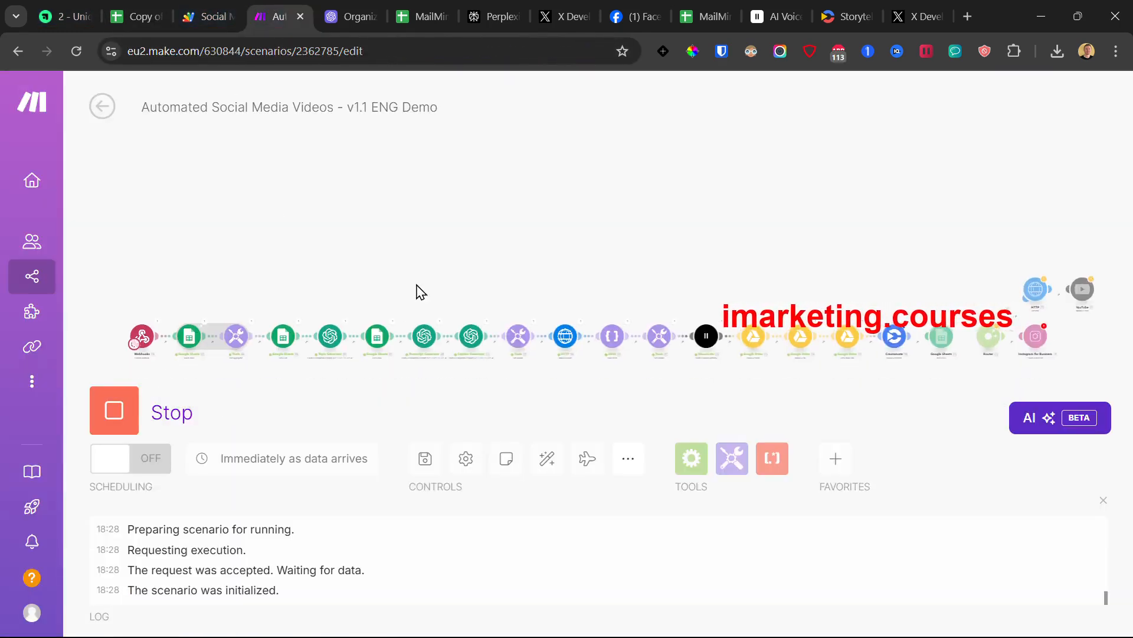
Step: Pan to the later modules, force-stop the scenario run, and return to the Video sheet
{"action": "left_click_drag", "start_coordinate": [642, 383], "coordinate": [533, 380]}
{"action": "left_click", "coordinate": [115, 425]}
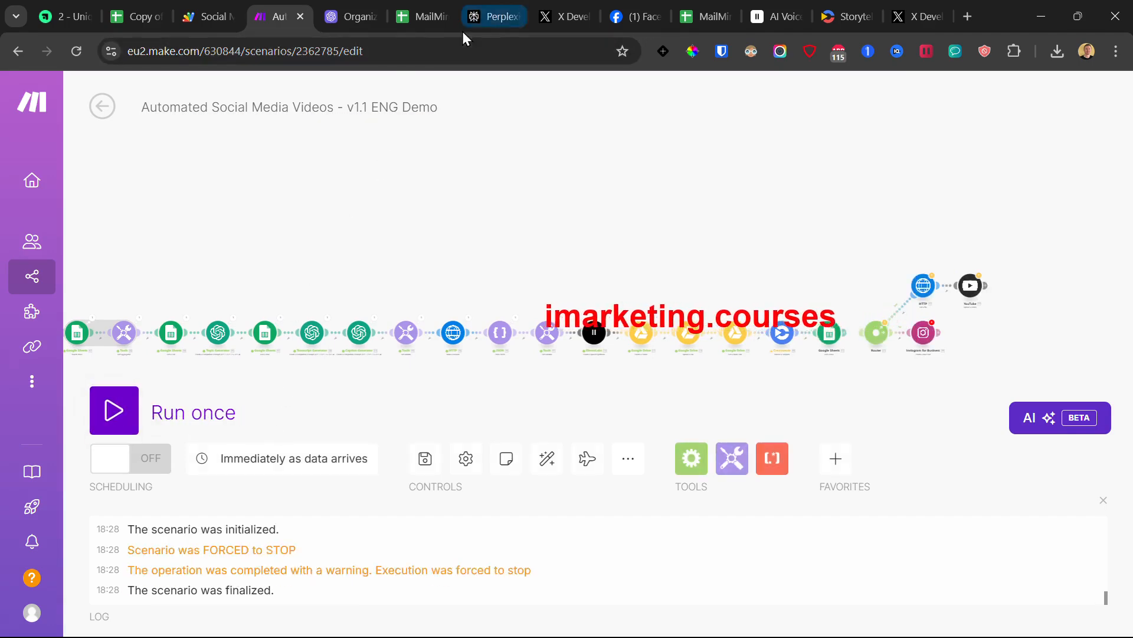
{"action": "left_click", "coordinate": [134, 16]}
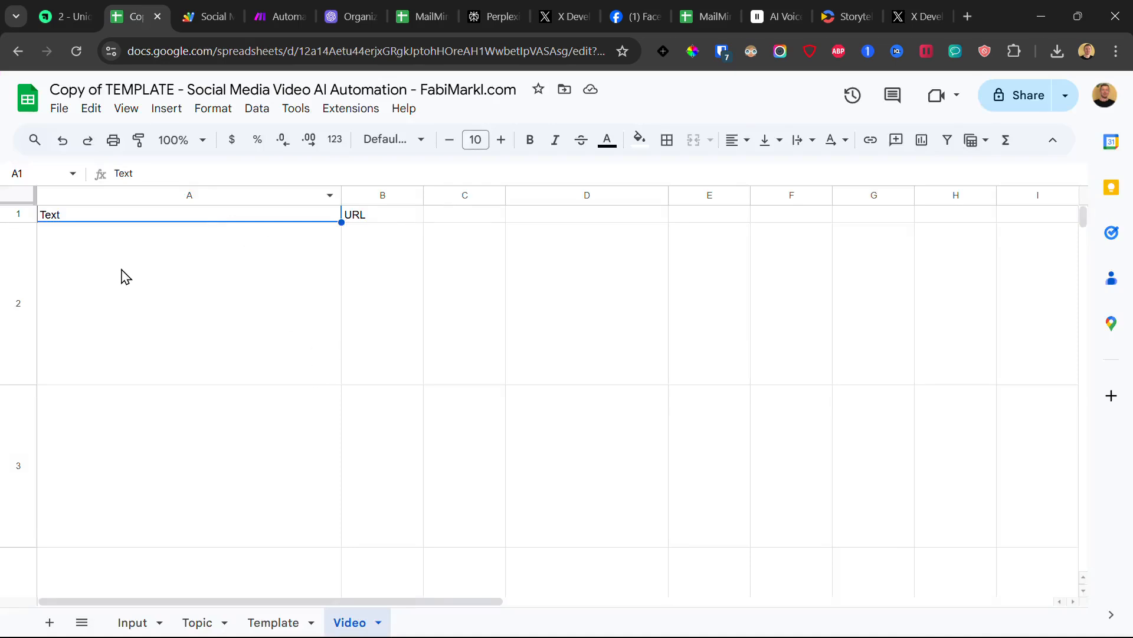
Step: Check the Video sheet's Text and URL cells, then read the STEPS transcript in Template B2
{"action": "mouse_move", "coordinate": [124, 276]}
{"action": "left_mouse_down"}
{"action": "mouse_move", "coordinate": [144, 285]}
{"action": "mouse_move", "coordinate": [134, 392]}
{"action": "mouse_move", "coordinate": [123, 278]}
{"action": "left_mouse_up"}
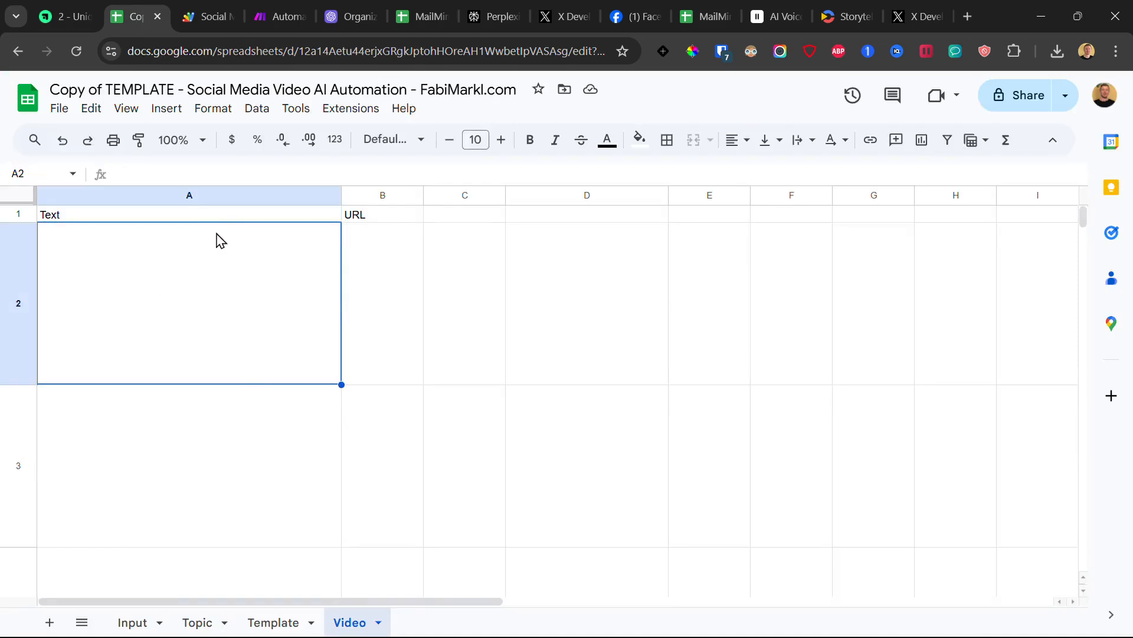
{"action": "left_click_drag", "start_coordinate": [211, 217], "coordinate": [228, 370]}
{"action": "left_click", "coordinate": [382, 302]}
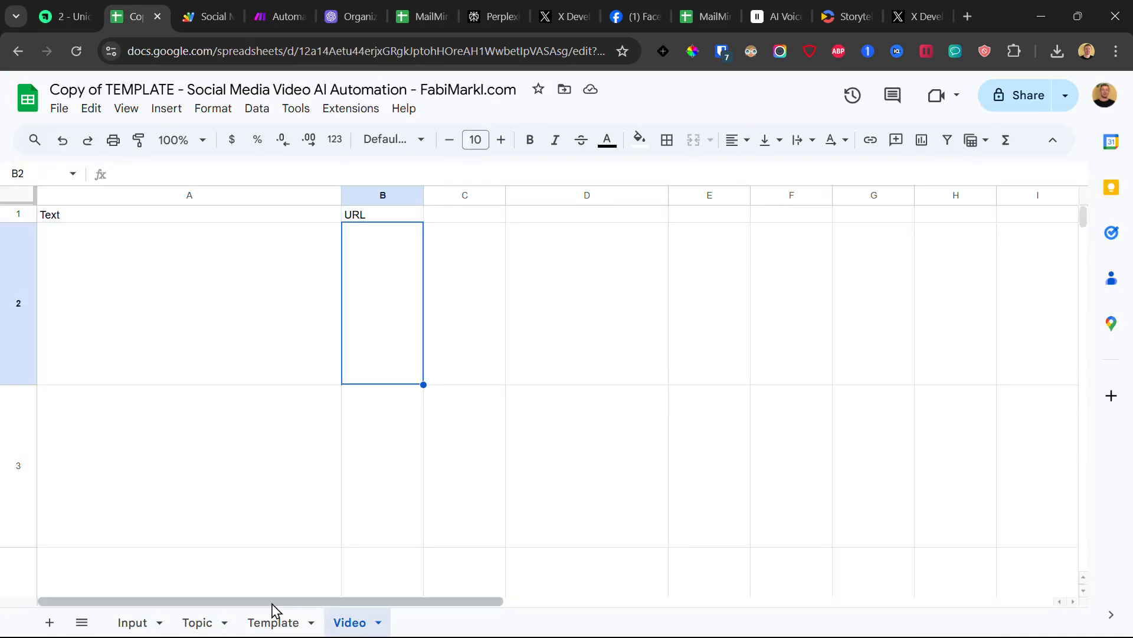
{"action": "left_click", "coordinate": [274, 623]}
{"action": "double_click", "coordinate": [270, 267]}
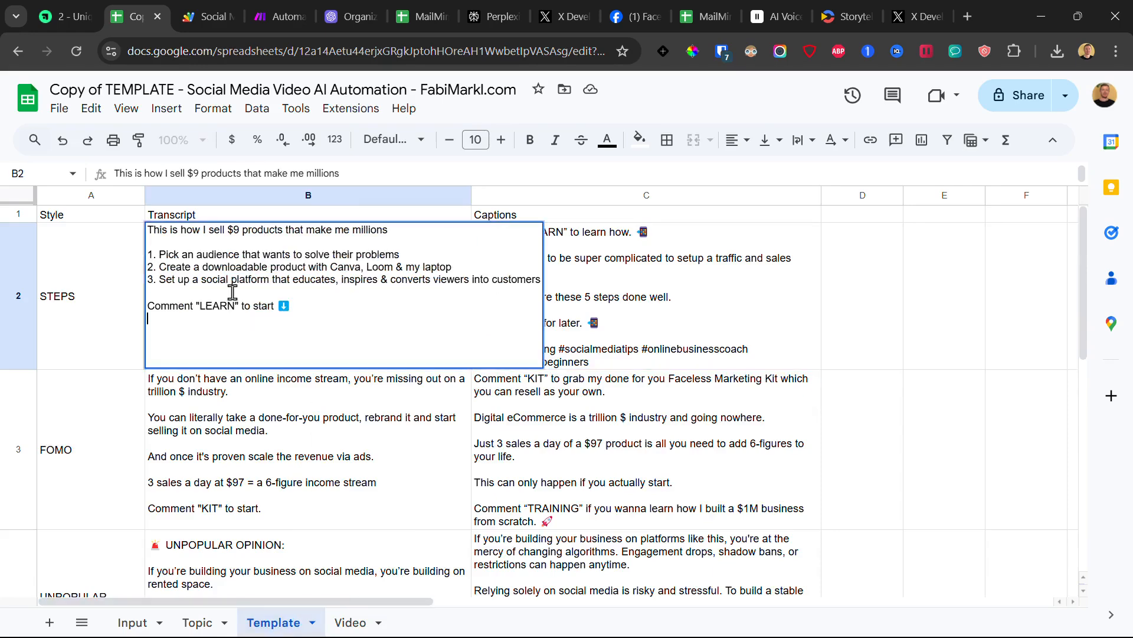
{"action": "left_click", "coordinate": [221, 448]}
Step: Review the UNPOPULAR OPINION and MYTHS transcript and caption cells
{"action": "scroll", "coordinate": [212, 407], "scroll_direction": "down", "scroll_amount": 2}
{"action": "left_click", "coordinate": [217, 451]}
{"action": "left_click", "coordinate": [568, 508]}
{"action": "left_click", "coordinate": [564, 570]}
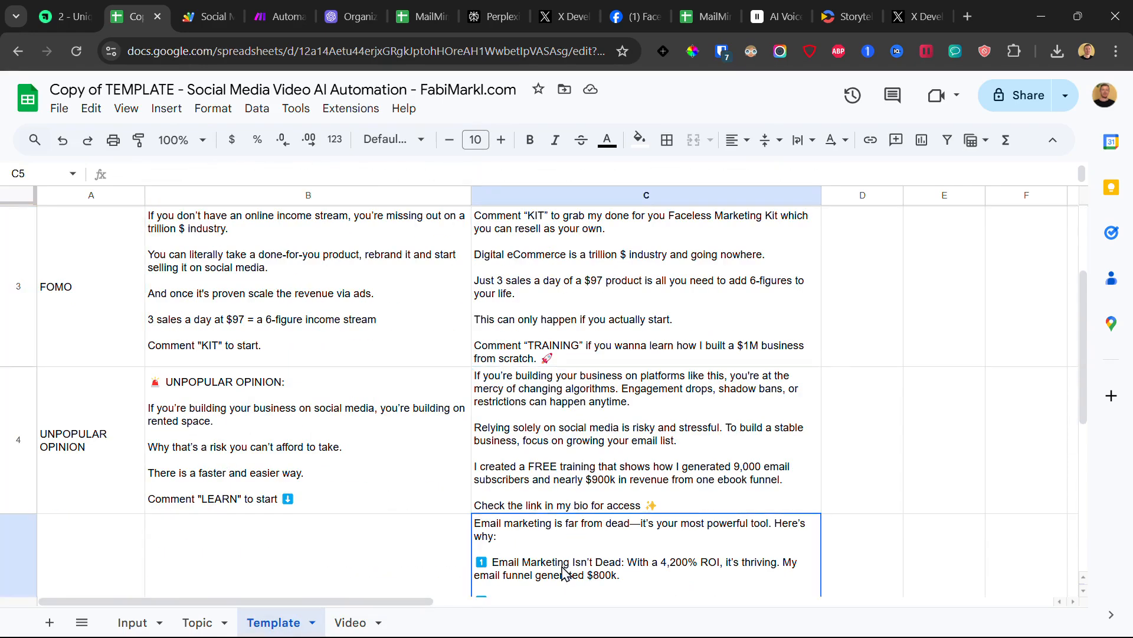
{"action": "scroll", "coordinate": [324, 406], "scroll_direction": "down", "scroll_amount": 1}
{"action": "scroll", "coordinate": [327, 411], "scroll_direction": "down", "scroll_amount": 3}
{"action": "left_click", "coordinate": [284, 401], "text": "shift"}
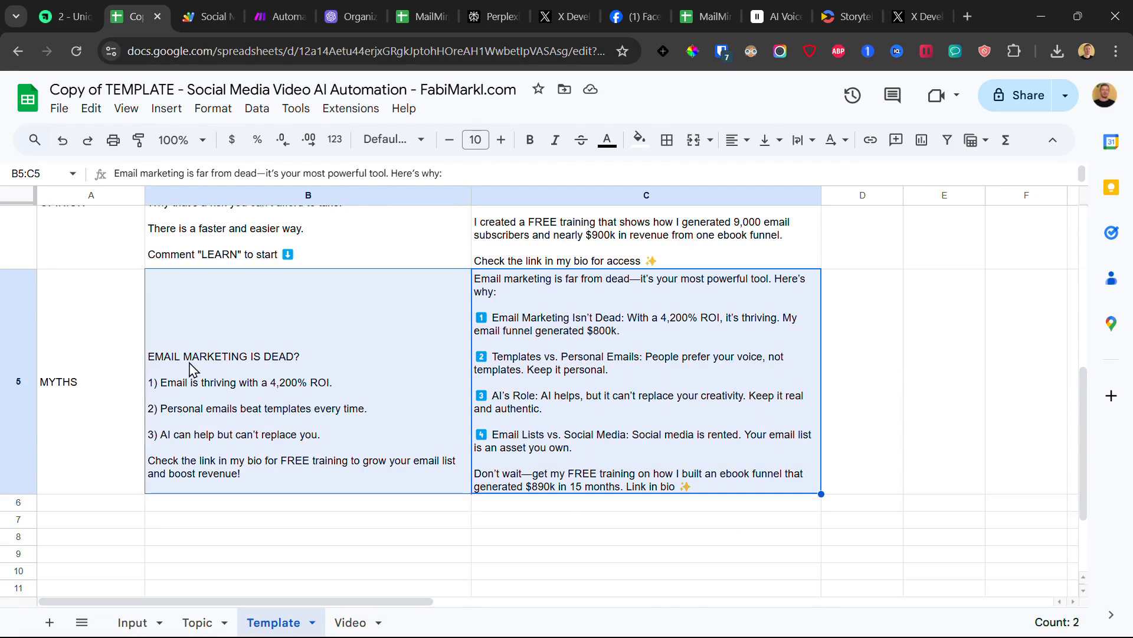
{"action": "scroll", "coordinate": [254, 411], "scroll_direction": "up", "scroll_amount": 5}
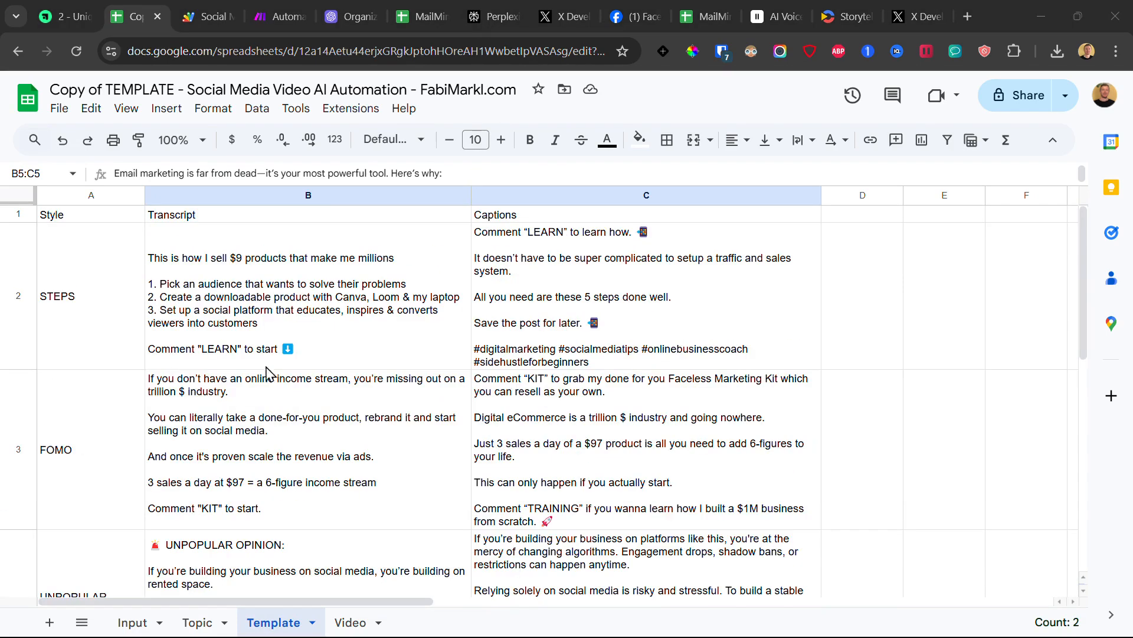
Step: Select the STEPS, FOMO, UNPOPULAR OPINION and MYTHS rows in turn to compare them
{"action": "left_click", "coordinate": [18, 300]}
{"action": "left_click", "coordinate": [18, 422]}
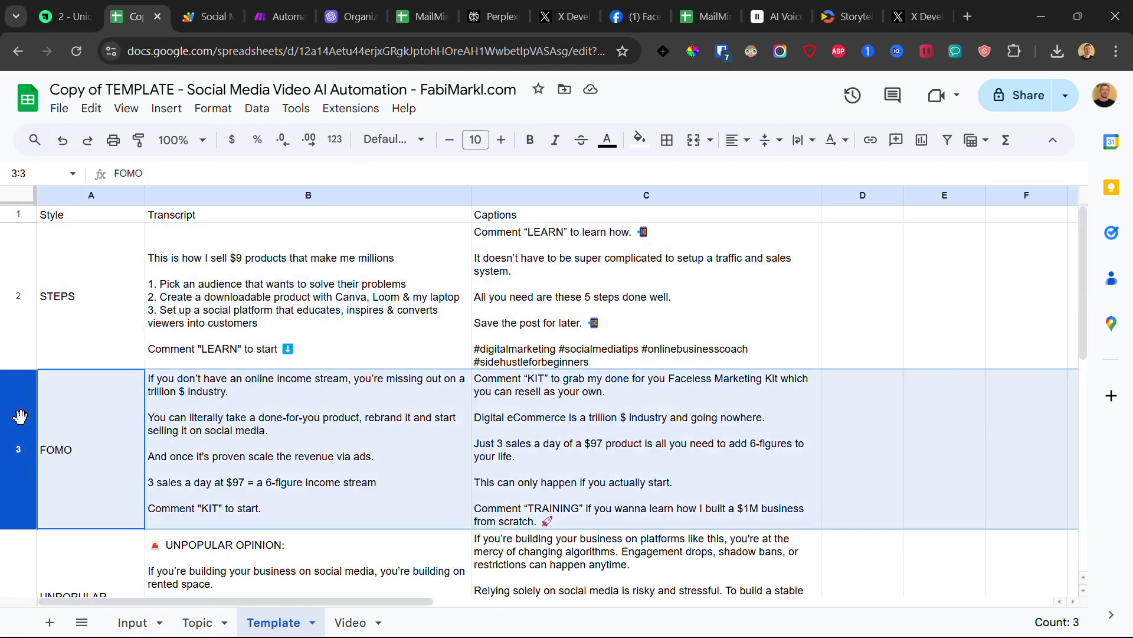
{"action": "scroll", "coordinate": [18, 416], "scroll_direction": "down", "scroll_amount": 4}
{"action": "left_click", "coordinate": [5, 370]}
{"action": "left_click", "coordinate": [16, 496]}
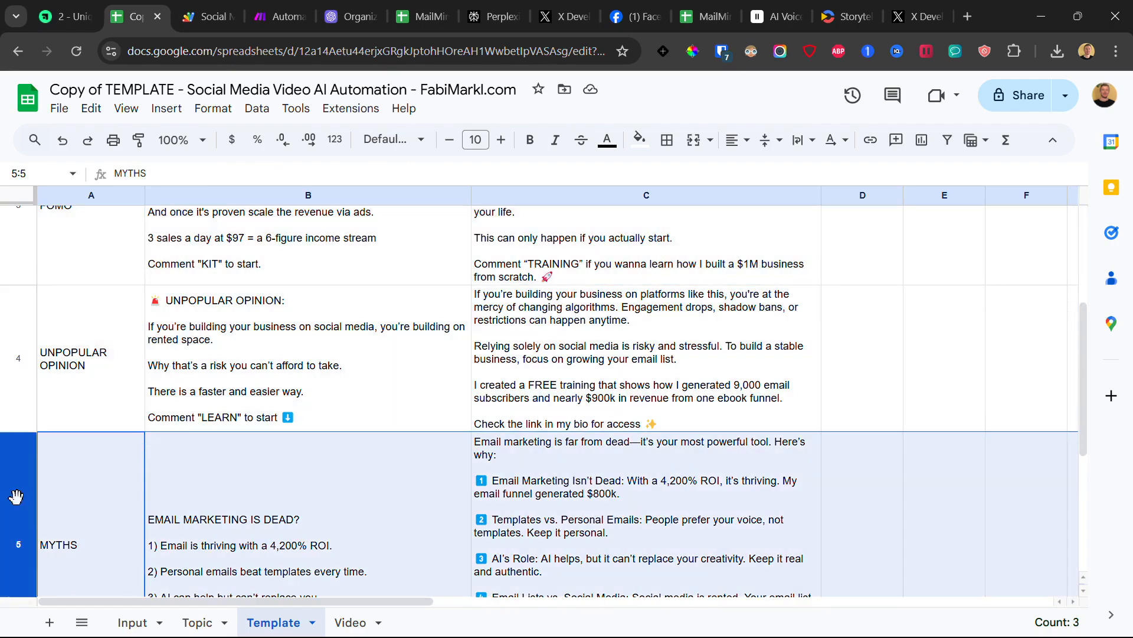
{"action": "scroll", "coordinate": [186, 406], "scroll_direction": "up", "scroll_amount": 5}
{"action": "left_click", "coordinate": [7, 242]}
{"action": "left_click", "coordinate": [6, 406]}
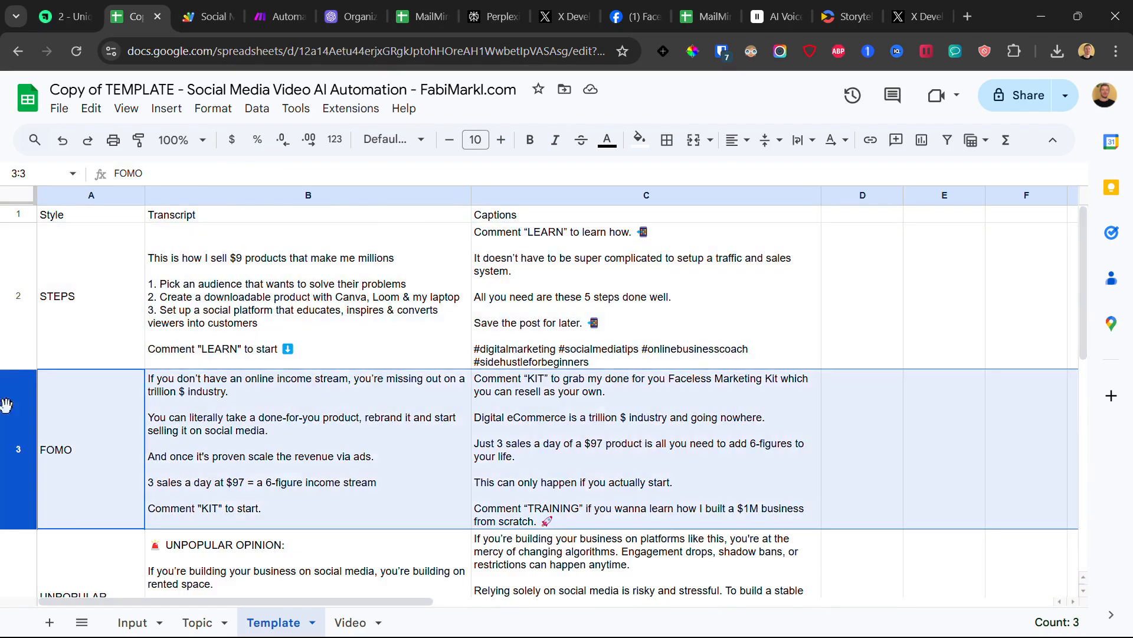
{"action": "scroll", "coordinate": [9, 472], "scroll_direction": "down", "scroll_amount": 5}
{"action": "scroll", "coordinate": [11, 473], "scroll_direction": "down", "scroll_amount": 2}
{"action": "scroll", "coordinate": [25, 395], "scroll_direction": "up", "scroll_amount": 7}
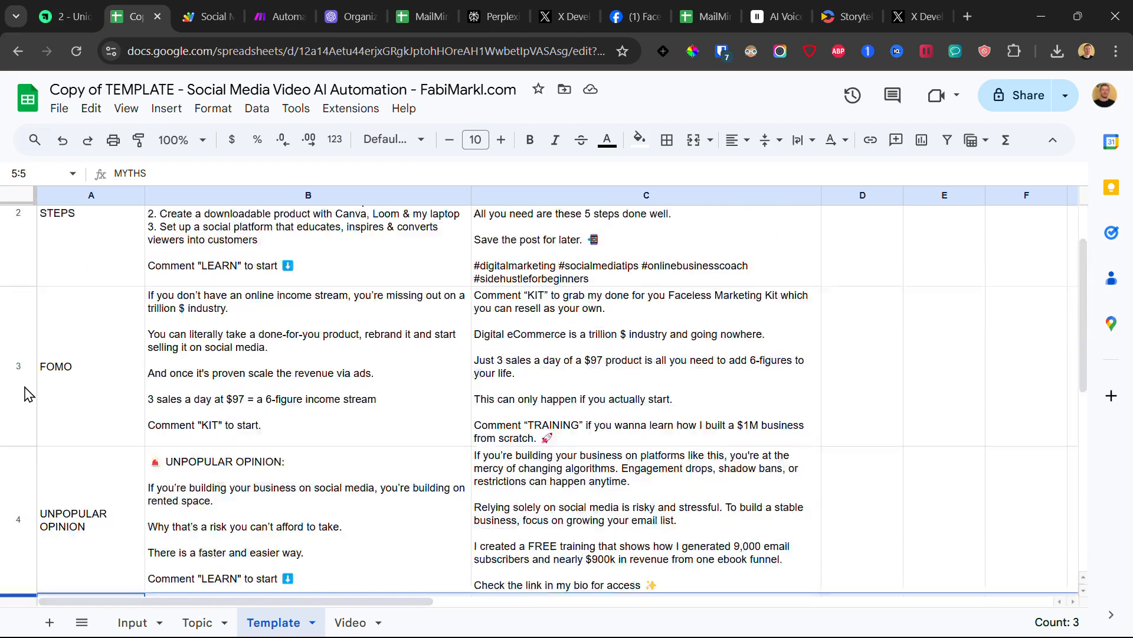
{"action": "left_click", "coordinate": [7, 275]}
{"action": "scroll", "coordinate": [59, 370], "scroll_direction": "down", "scroll_amount": 7}
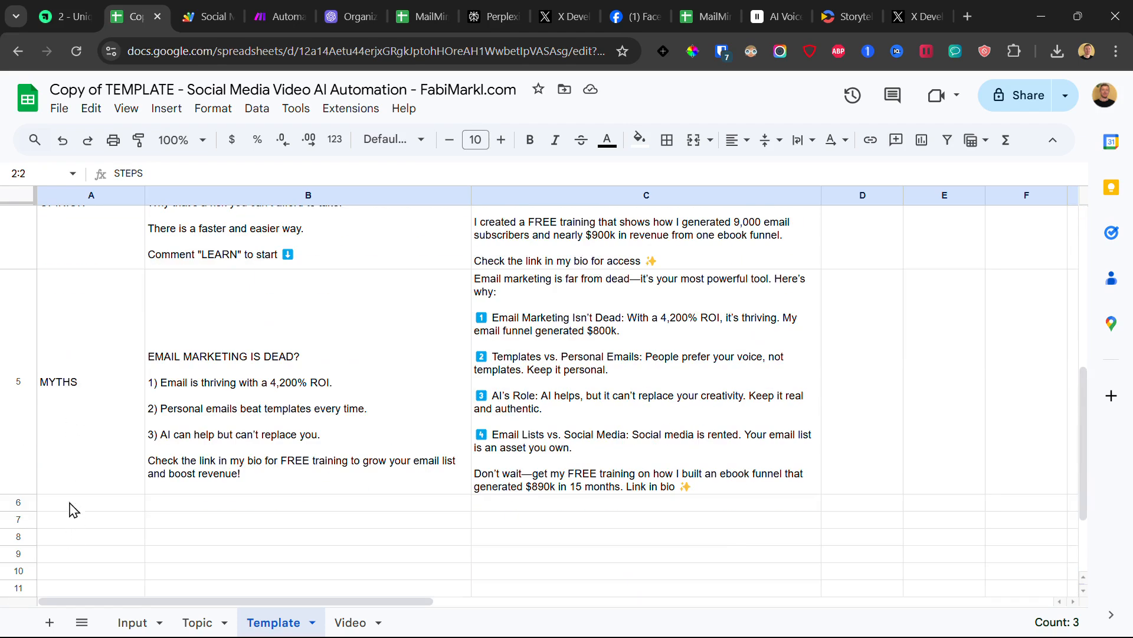
Step: Inspect the empty cells under the MYTHS entry, the B1 header and the FOMO captions
{"action": "left_click_drag", "start_coordinate": [69, 479], "coordinate": [871, 554]}
{"action": "left_click", "coordinate": [706, 556]}
{"action": "left_click_drag", "start_coordinate": [643, 518], "coordinate": [203, 551]}
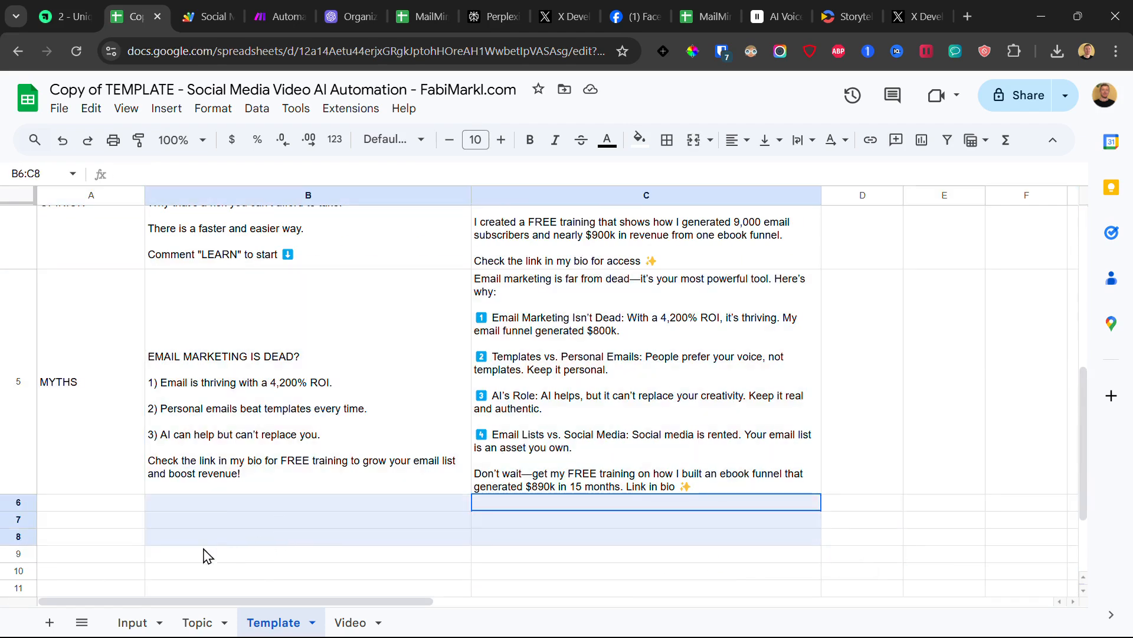
{"action": "left_click", "coordinate": [212, 386]}
{"action": "scroll", "coordinate": [204, 351], "scroll_direction": "up", "scroll_amount": 7}
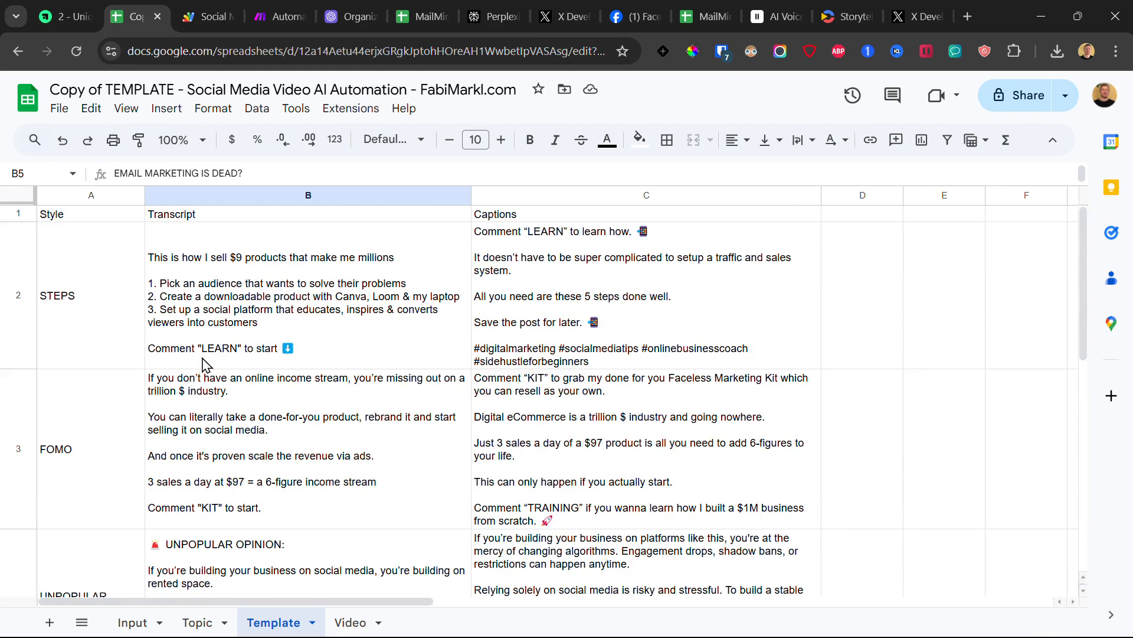
{"action": "left_click", "coordinate": [231, 213]}
{"action": "left_click", "coordinate": [592, 496]}
Step: Check empty cells B6 and C6 below the table, then return to the Make scenario
{"action": "scroll", "coordinate": [401, 490], "scroll_direction": "down", "scroll_amount": 3}
{"action": "scroll", "coordinate": [399, 490], "scroll_direction": "down", "scroll_amount": 3}
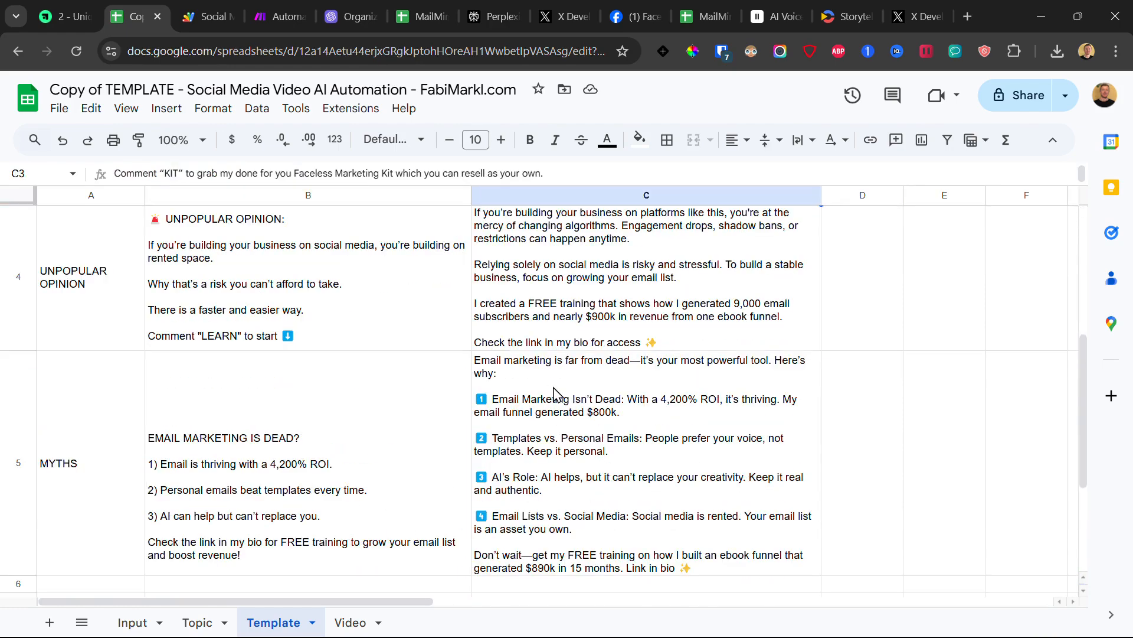
{"action": "scroll", "coordinate": [401, 441], "scroll_direction": "down", "scroll_amount": 3}
{"action": "left_click", "coordinate": [355, 426]}
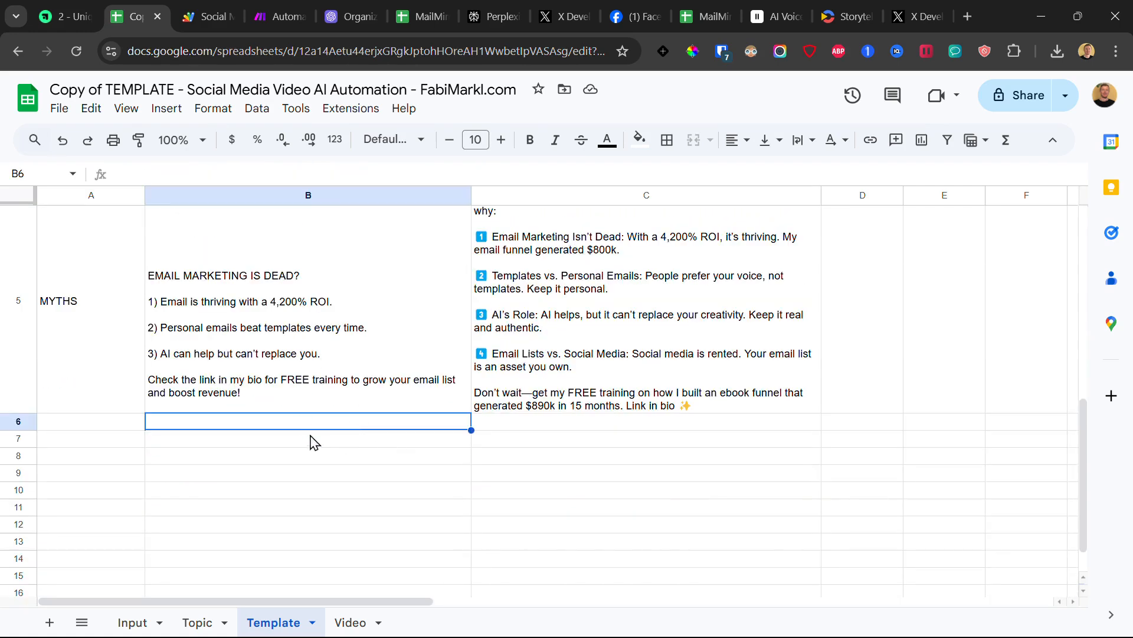
{"action": "left_click", "coordinate": [579, 427]}
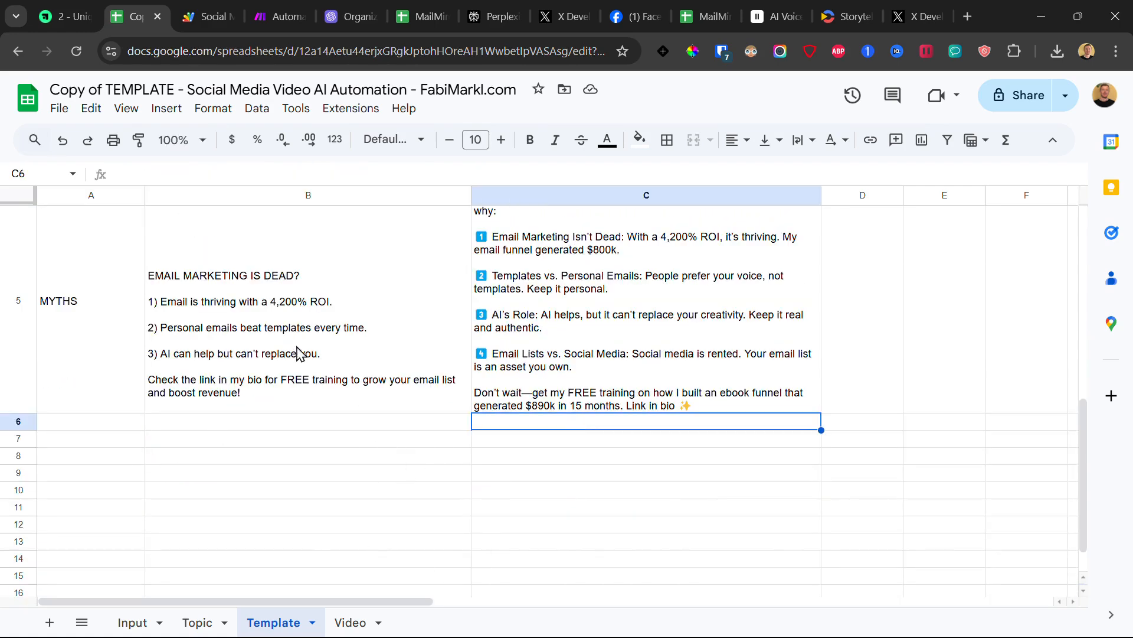
{"action": "left_click", "coordinate": [273, 4]}
Step: Inspect the Webhooks bundle's transcript, captions and 'email marketing with ChatGPT' topic
{"action": "left_click_drag", "start_coordinate": [116, 272], "coordinate": [658, 216]}
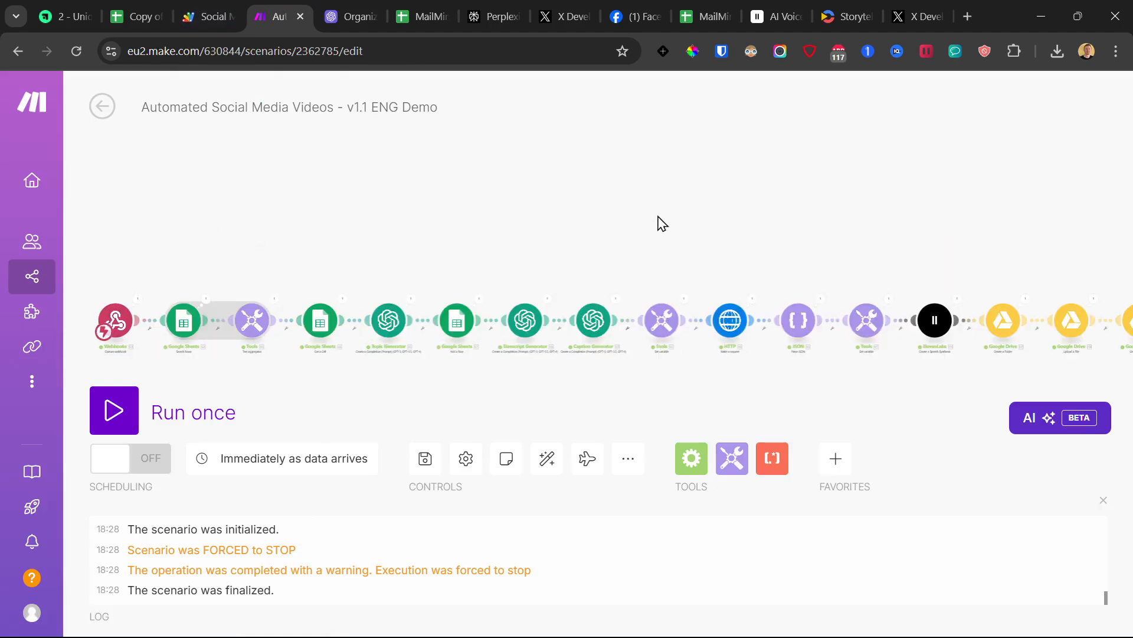
{"action": "left_click", "coordinate": [134, 302]}
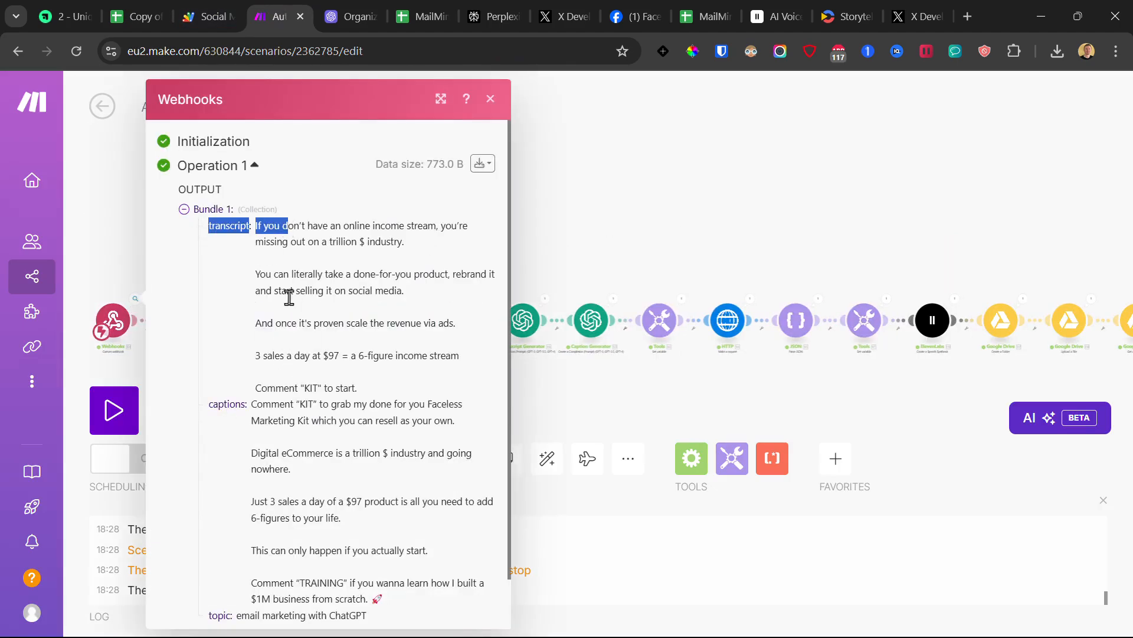
{"action": "scroll", "coordinate": [289, 297], "scroll_direction": "down", "scroll_amount": 1}
{"action": "scroll", "coordinate": [234, 452], "scroll_direction": "up", "scroll_amount": 1}
{"action": "left_click_drag", "start_coordinate": [258, 225], "coordinate": [427, 228]}
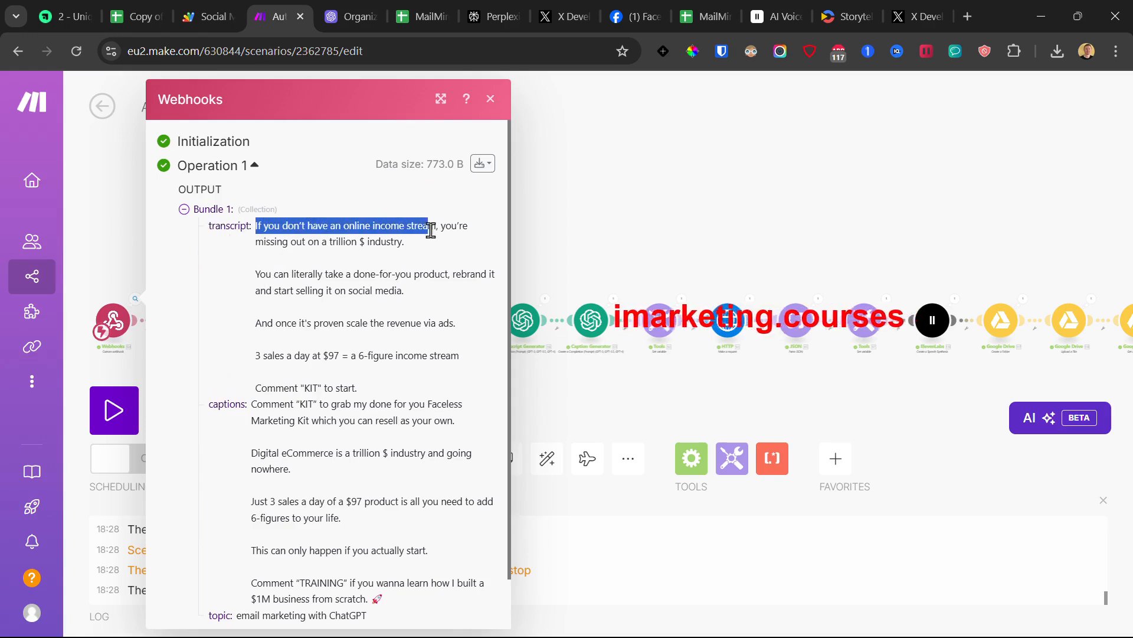
Step: Compare the Template sheet's FOMO row against the webhook output
{"action": "left_click", "coordinate": [136, 16]}
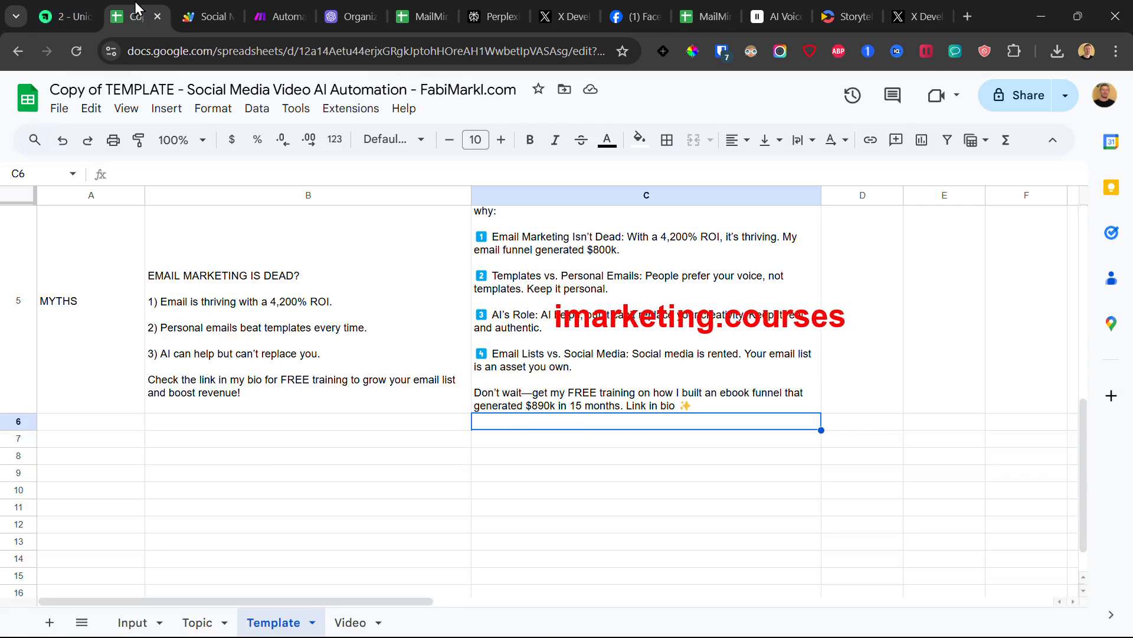
{"action": "scroll", "coordinate": [263, 449], "scroll_direction": "up", "scroll_amount": 5}
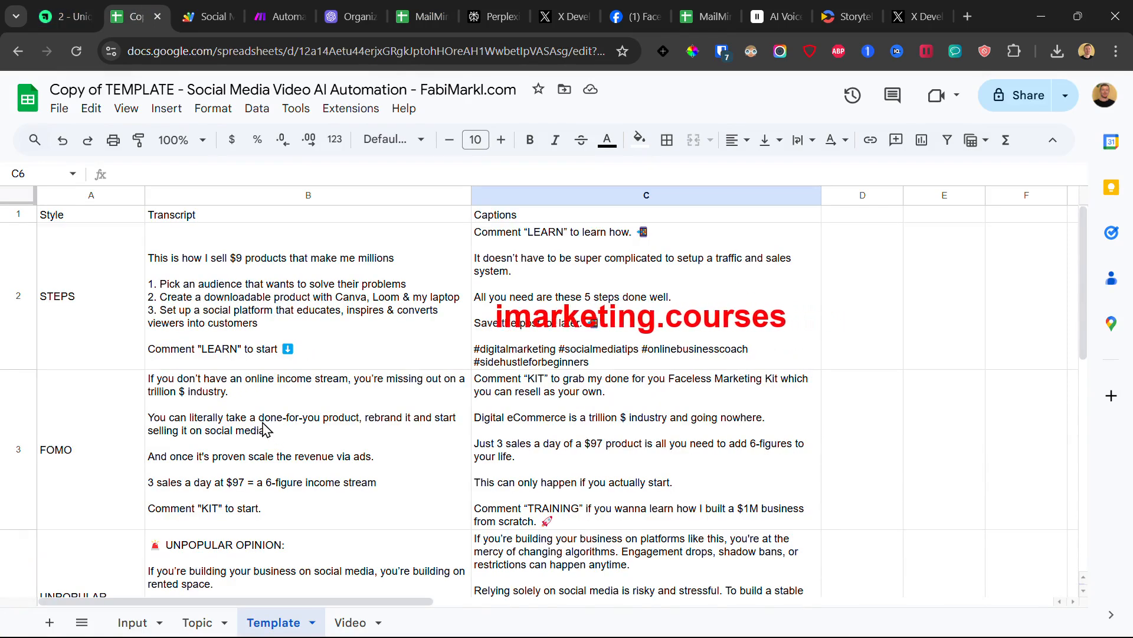
{"action": "left_click", "coordinate": [269, 436]}
{"action": "left_click", "coordinate": [24, 433]}
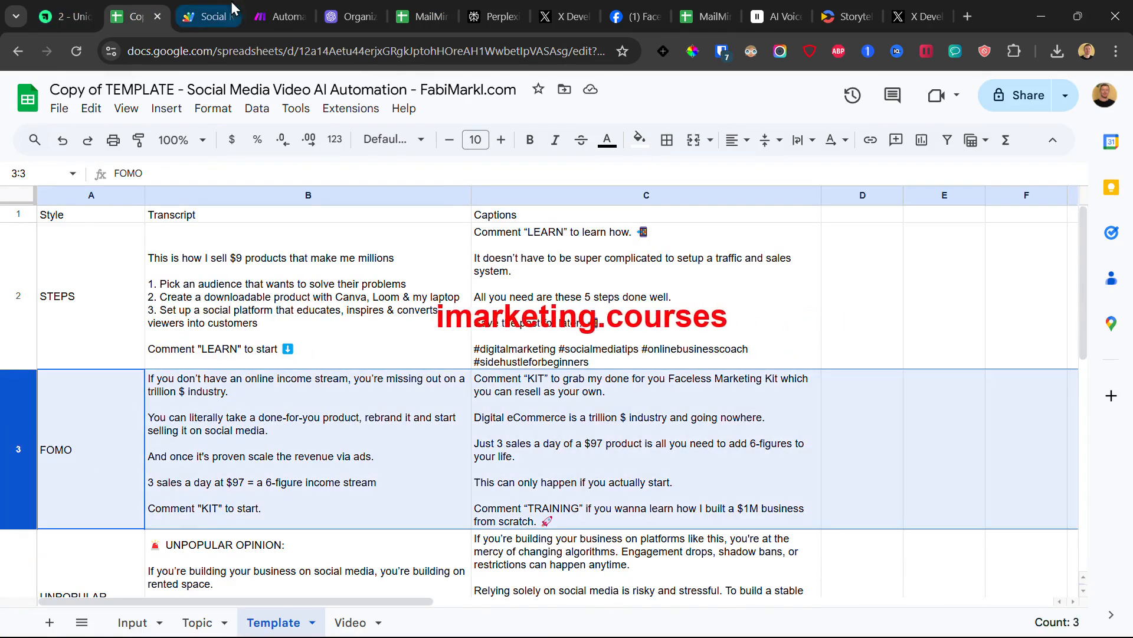
{"action": "left_click", "coordinate": [283, 17]}
{"action": "left_click", "coordinate": [136, 16]}
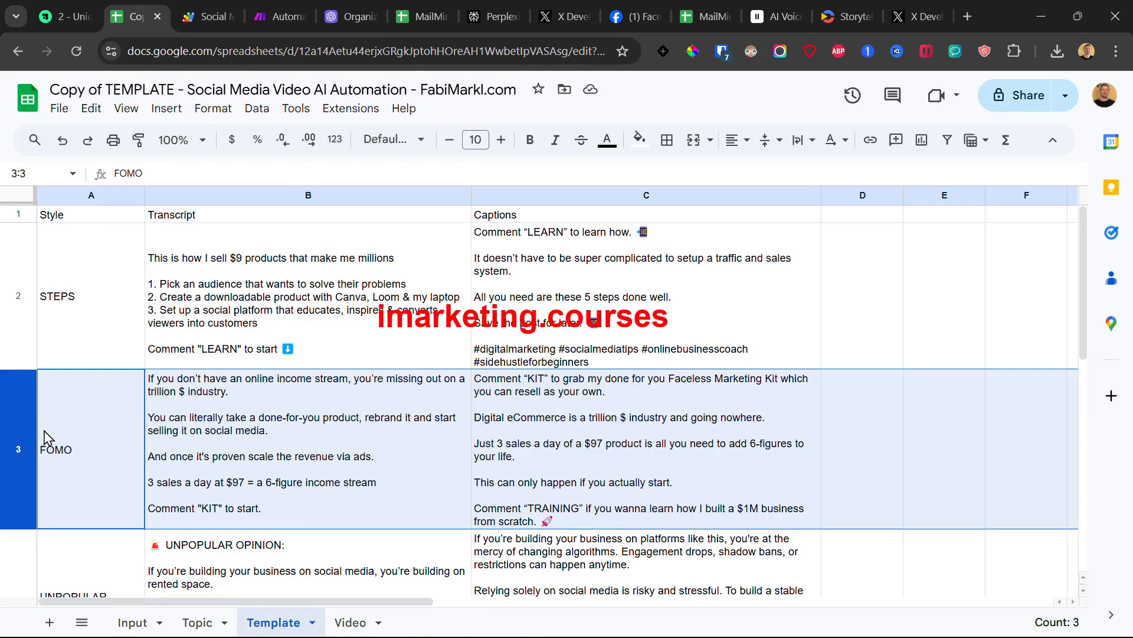
Step: Step through the UNPOPULAR OPINION row's cells and select the MYTHS row A5:C5
{"action": "scroll", "coordinate": [15, 371], "scroll_direction": "down", "scroll_amount": 3}
{"action": "left_click", "coordinate": [15, 371]}
{"action": "key", "text": "Right"}
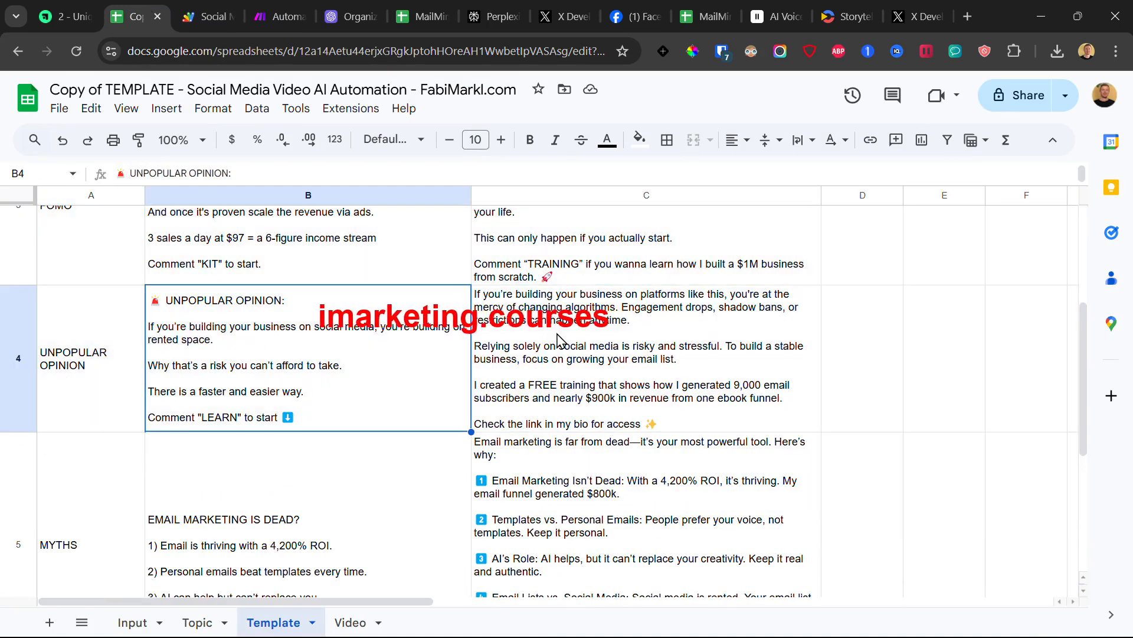
{"action": "key", "text": "Right"}
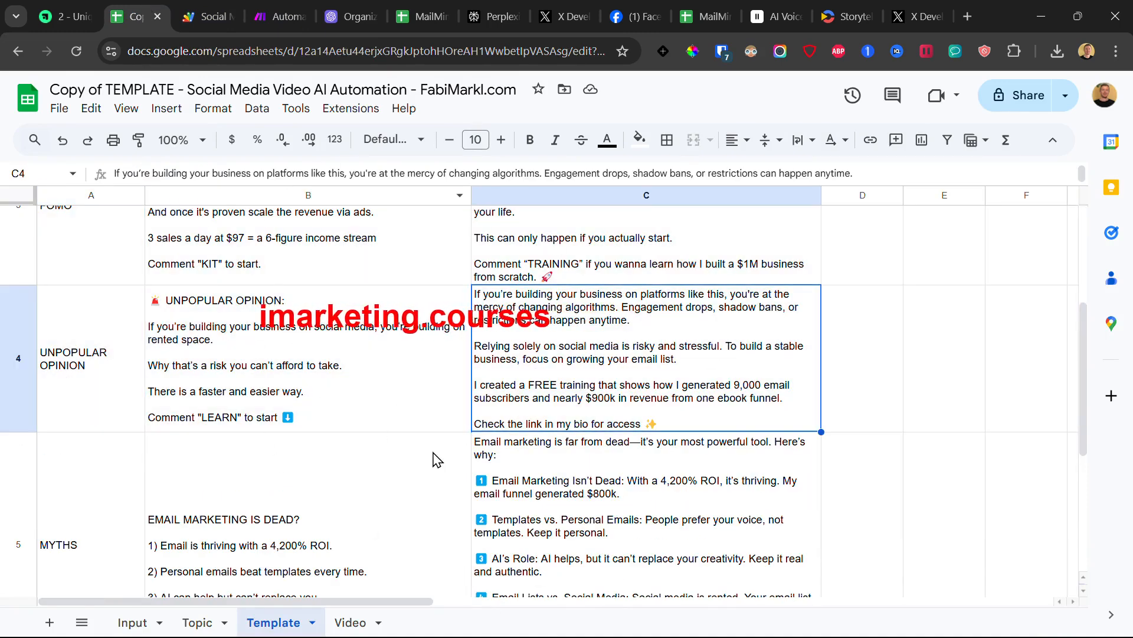
{"action": "scroll", "coordinate": [295, 428], "scroll_direction": "up", "scroll_amount": 5}
{"action": "scroll", "coordinate": [317, 418], "scroll_direction": "down", "scroll_amount": 10}
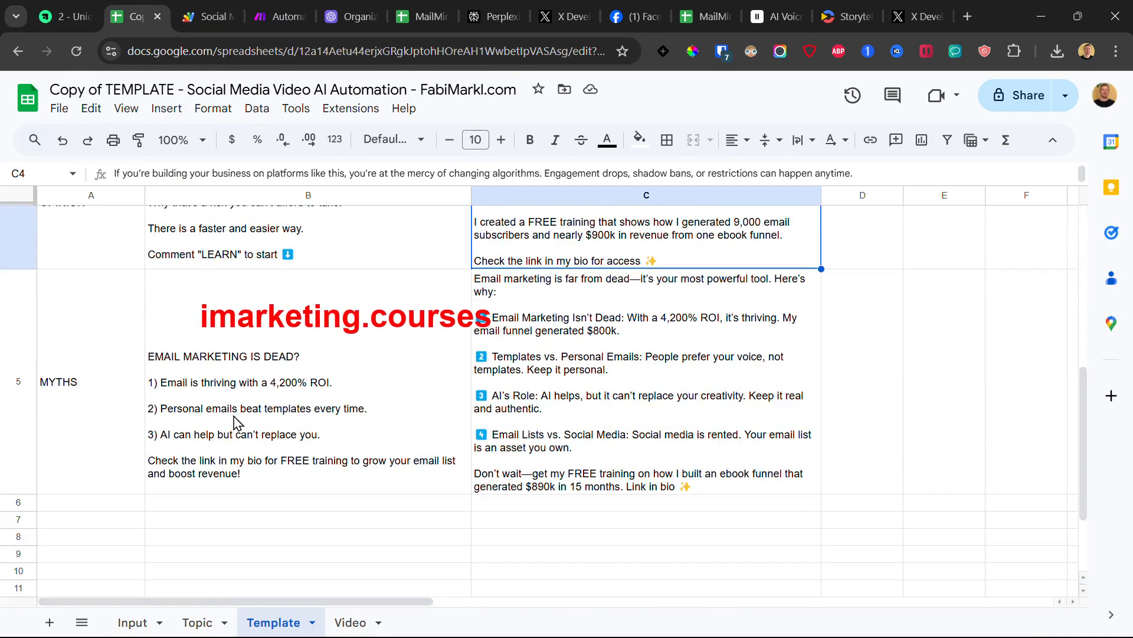
{"action": "left_click_drag", "start_coordinate": [742, 399], "coordinate": [12, 397]}
{"action": "scroll", "coordinate": [318, 395], "scroll_direction": "up", "scroll_amount": 5}
Step: Read the full FOMO and STEPS transcripts by opening cells B3 and B2
{"action": "triple_click", "coordinate": [204, 404]}
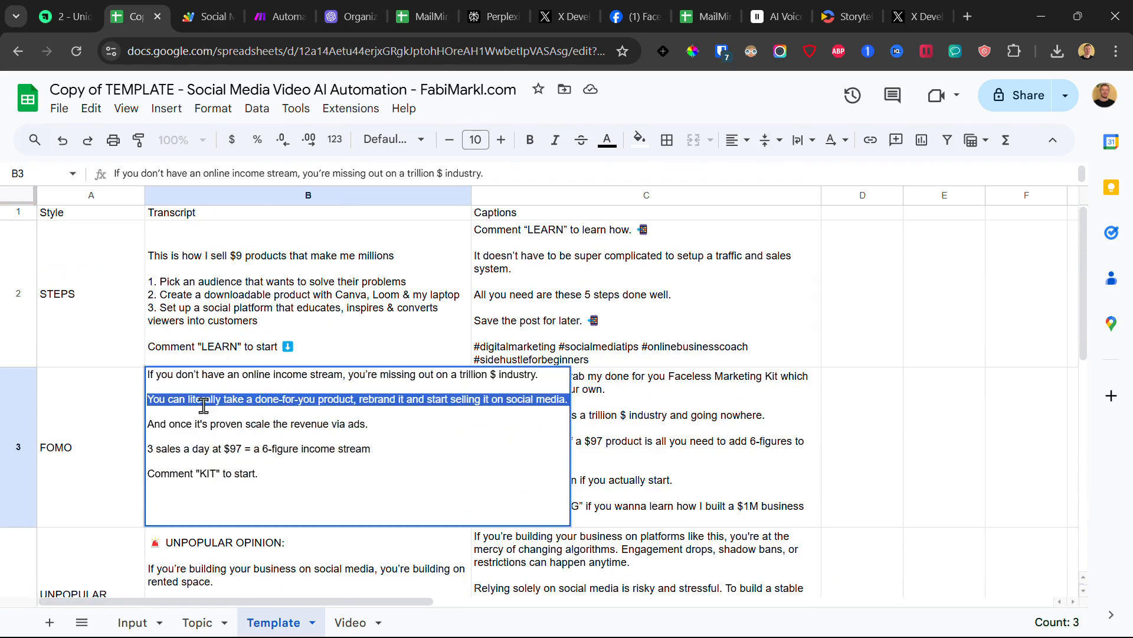
{"action": "left_click", "coordinate": [261, 449]}
{"action": "left_click_drag", "start_coordinate": [260, 472], "coordinate": [114, 372]}
{"action": "left_click", "coordinate": [148, 363]}
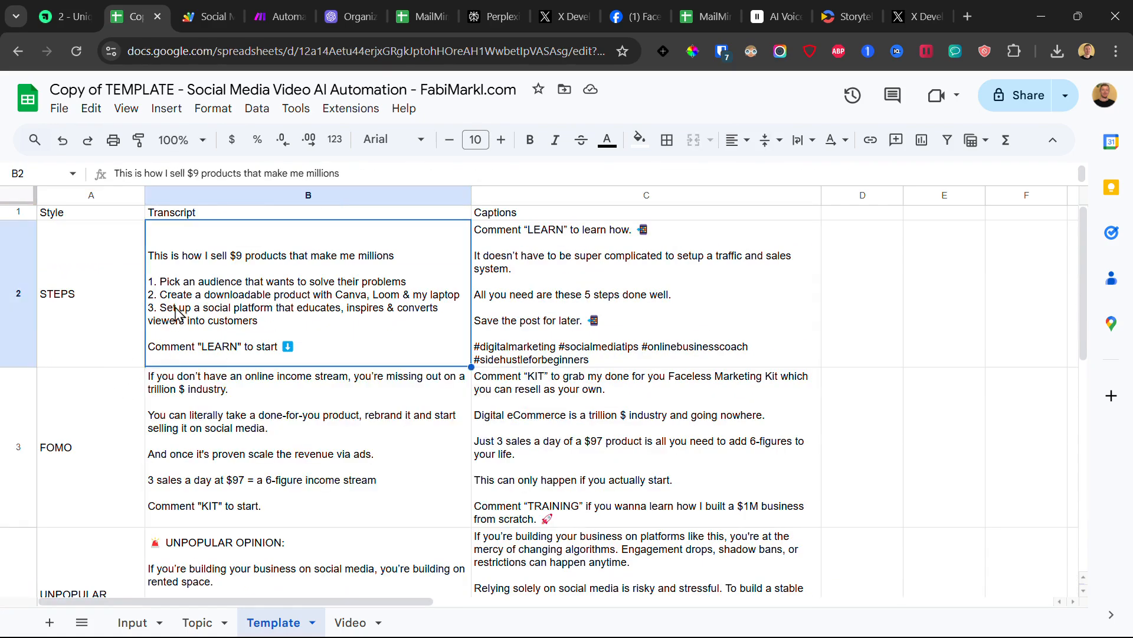
{"action": "left_click", "coordinate": [208, 417]}
{"action": "double_click", "coordinate": [206, 417]}
{"action": "double_click", "coordinate": [170, 259]}
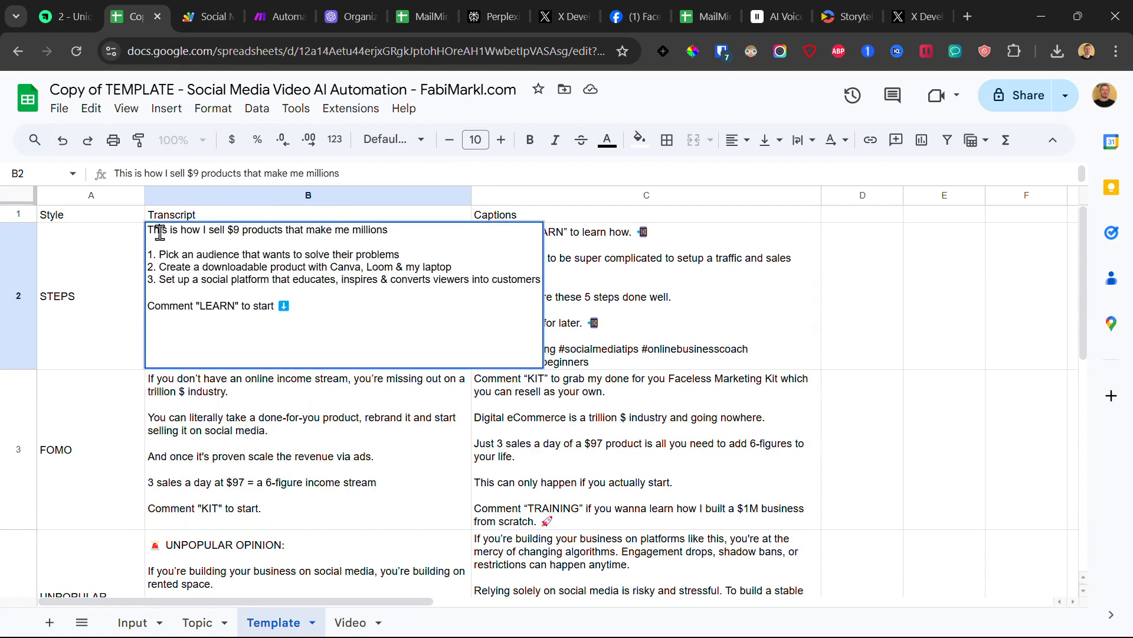
{"action": "left_click", "coordinate": [254, 495]}
{"action": "double_click", "coordinate": [230, 415]}
{"action": "left_click", "coordinate": [89, 415]}
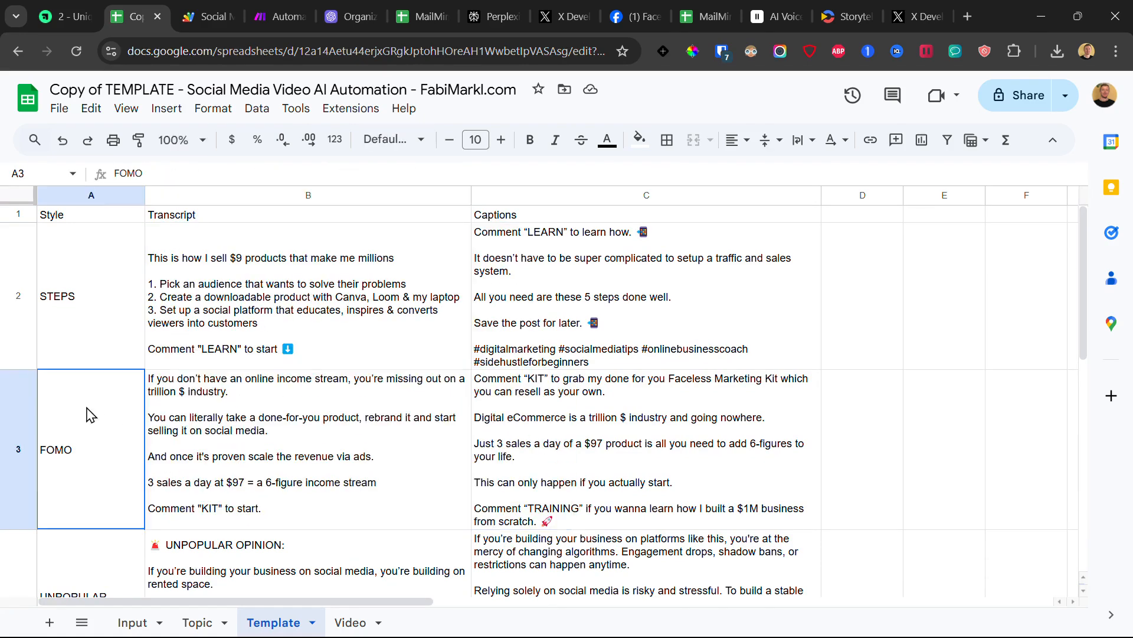
Step: Review the Creatomate module's Text-1 to Text-5 fields, then reopen the STEPS transcript in Template
{"action": "left_click", "coordinate": [288, 17]}
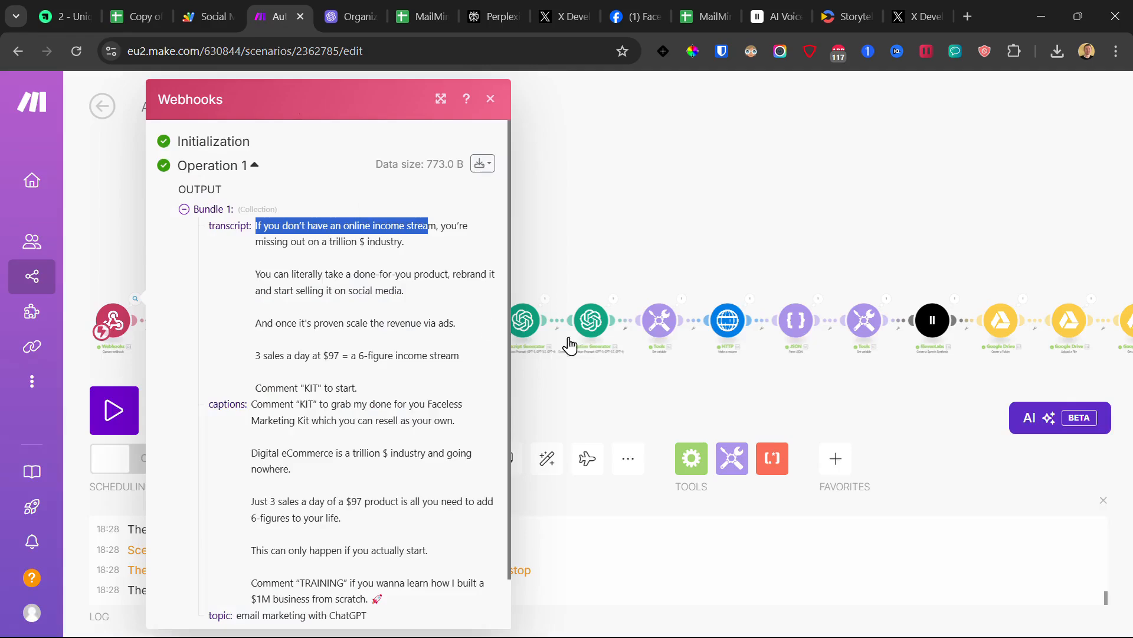
{"action": "left_click", "coordinate": [683, 248]}
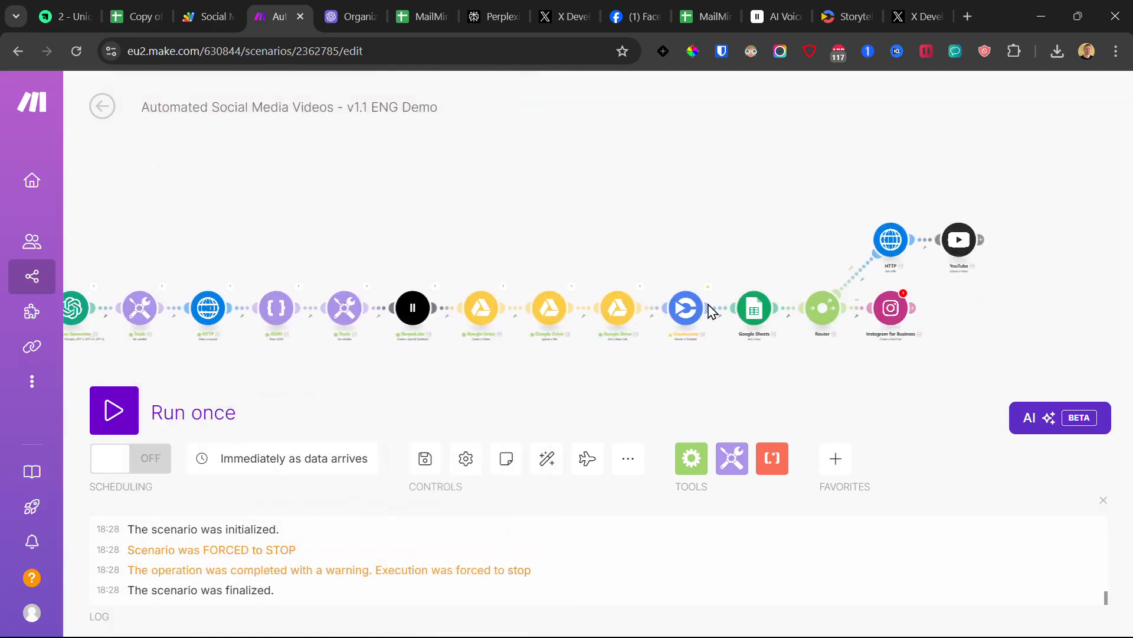
{"action": "left_click", "coordinate": [684, 307]}
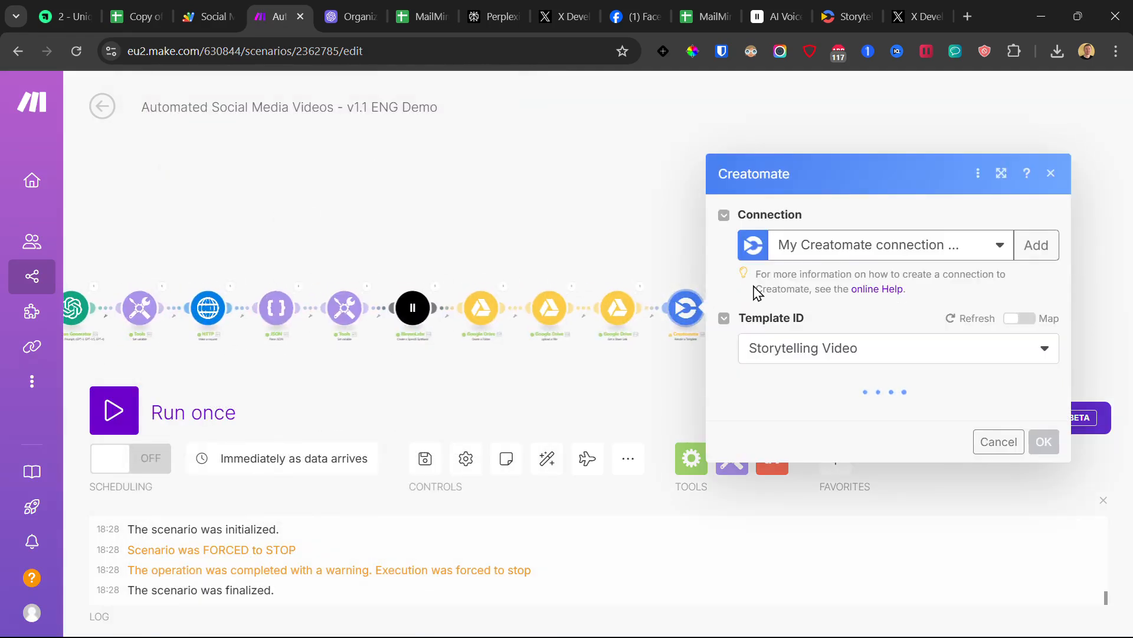
{"action": "scroll", "coordinate": [802, 420], "scroll_direction": "down", "scroll_amount": 7}
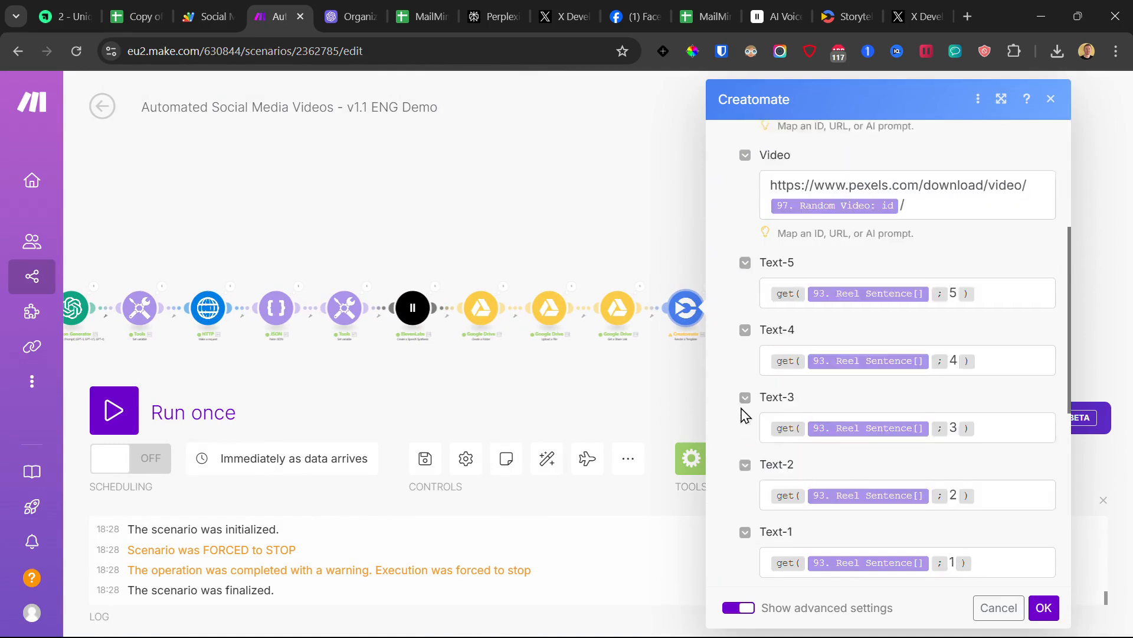
{"action": "scroll", "coordinate": [827, 290], "scroll_direction": "up", "scroll_amount": 1}
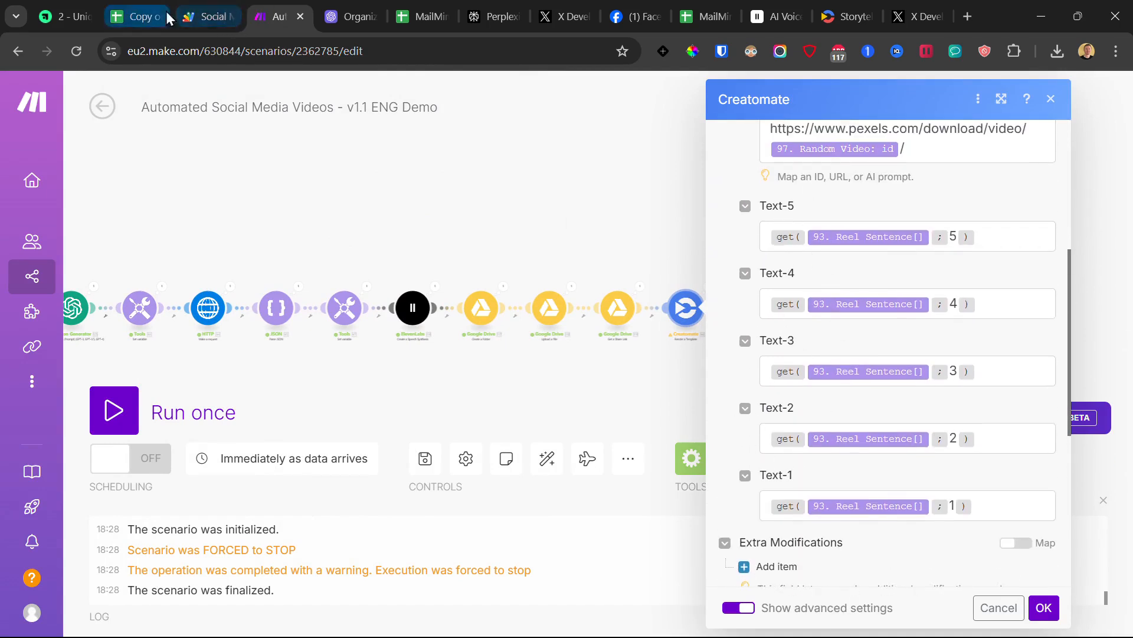
{"action": "left_click", "coordinate": [149, 7]}
{"action": "double_click", "coordinate": [195, 255]}
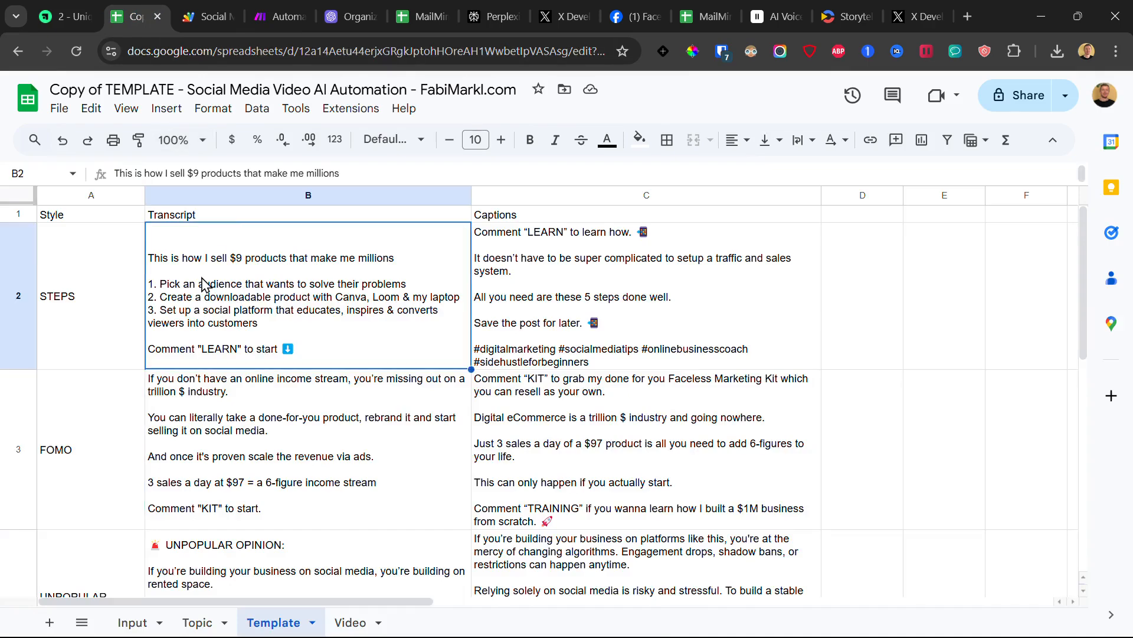
{"action": "triple_click", "coordinate": [193, 231]}
{"action": "double_click", "coordinate": [185, 255]}
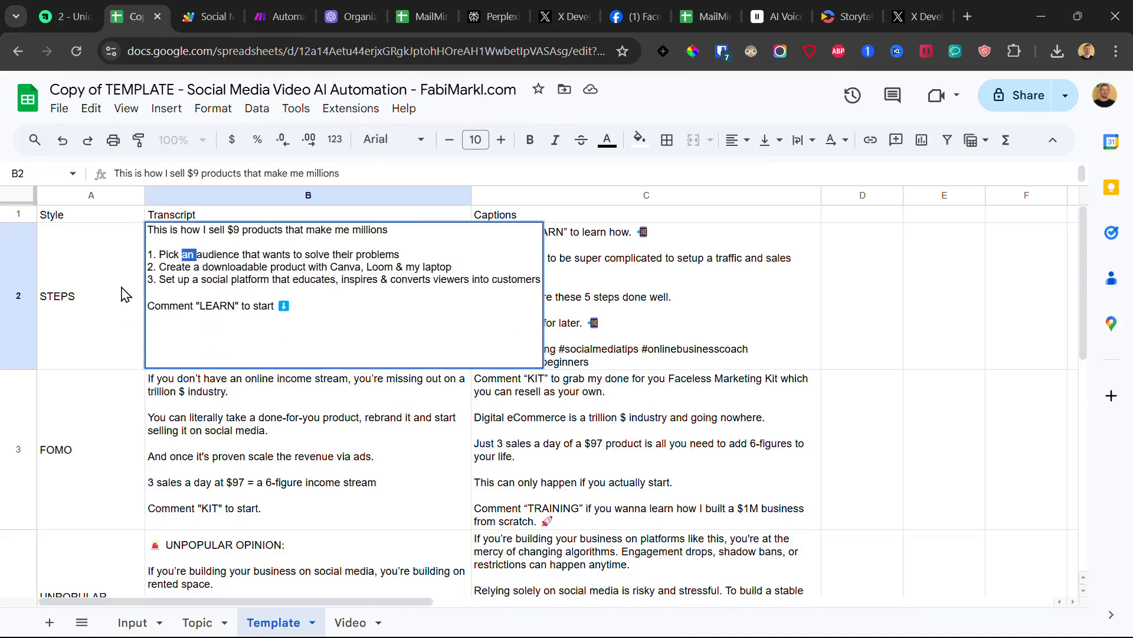
{"action": "left_click", "coordinate": [21, 297]}
{"action": "left_click", "coordinate": [212, 295]}
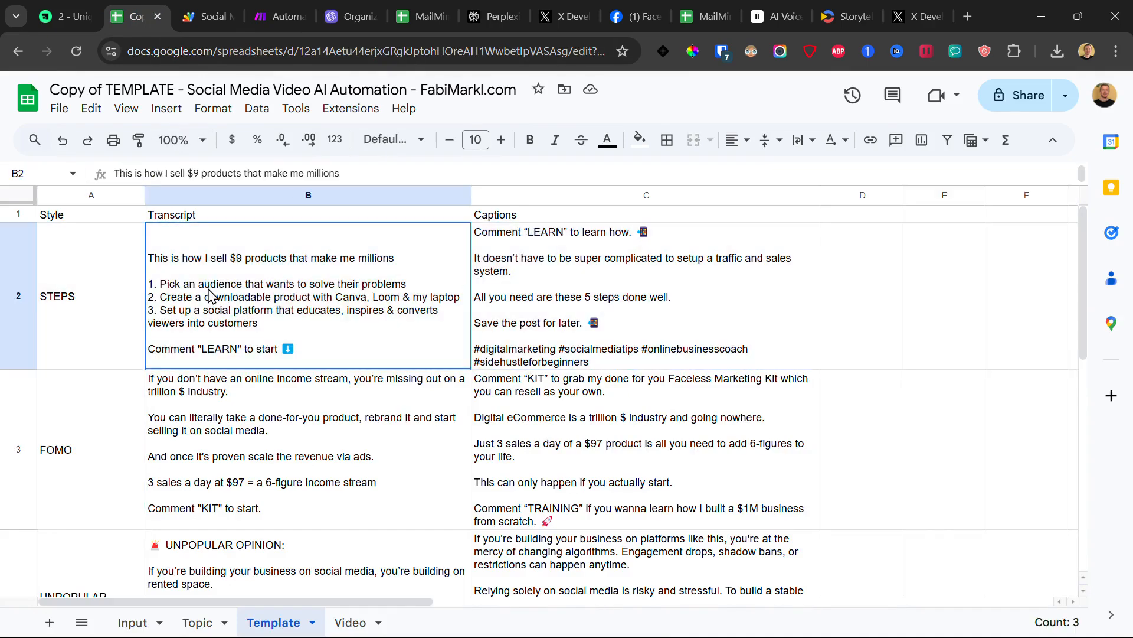
{"action": "left_click", "coordinate": [200, 431]}
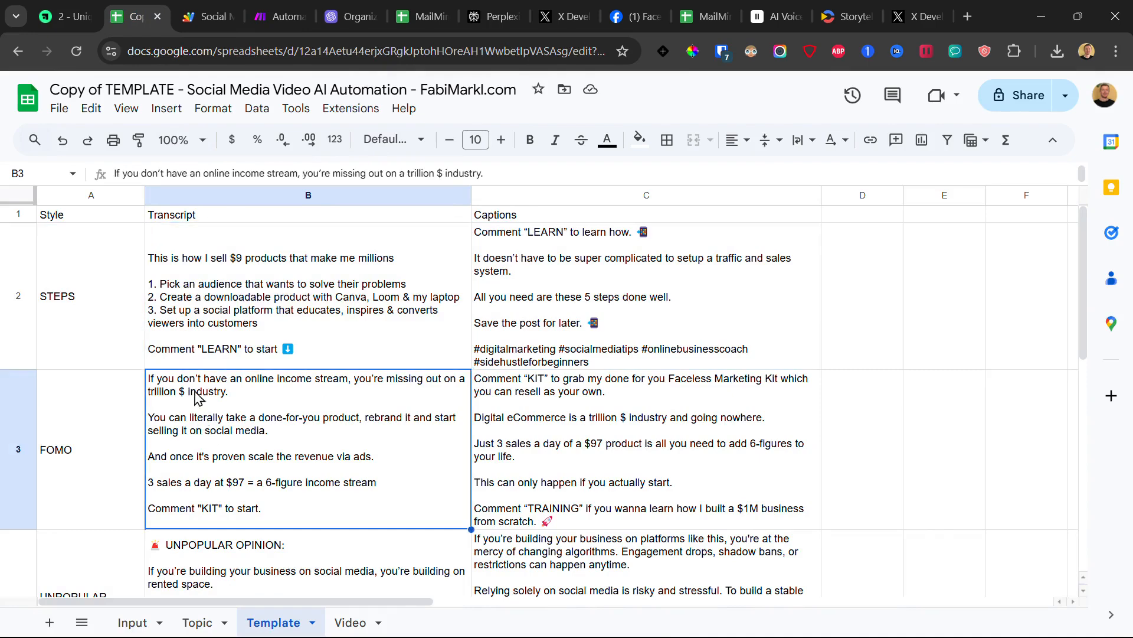
{"action": "double_click", "coordinate": [169, 398]}
{"action": "left_click", "coordinate": [113, 426]}
{"action": "scroll", "coordinate": [313, 457], "scroll_direction": "down", "scroll_amount": 5}
{"action": "scroll", "coordinate": [319, 461], "scroll_direction": "up", "scroll_amount": 4}
{"action": "scroll", "coordinate": [330, 466], "scroll_direction": "down", "scroll_amount": 4}
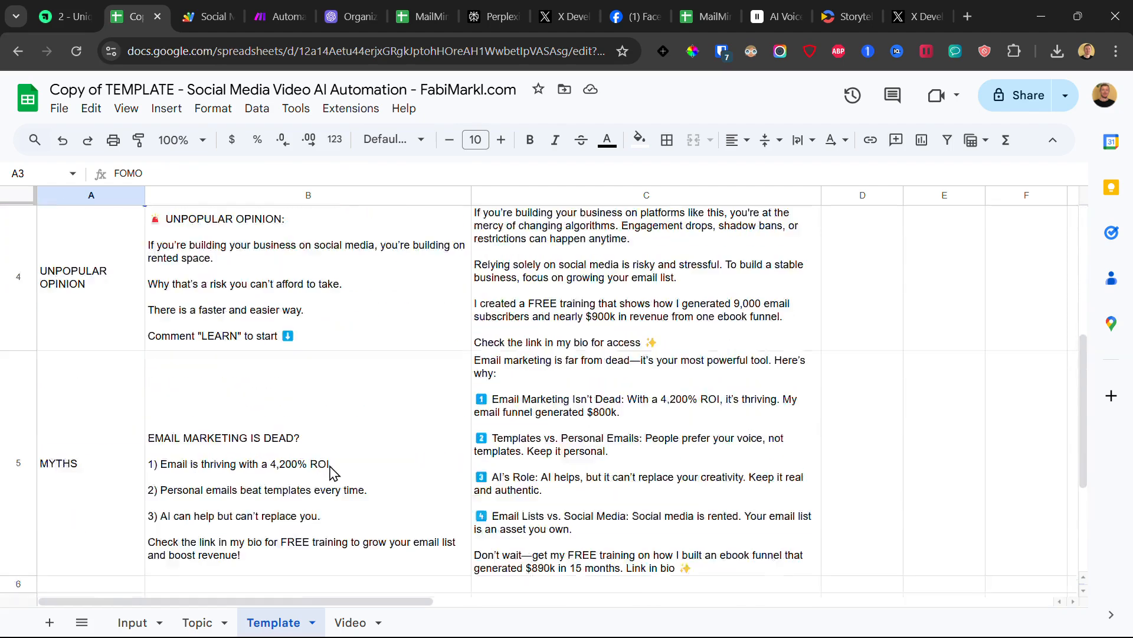
{"action": "scroll", "coordinate": [330, 469], "scroll_direction": "up", "scroll_amount": 5}
{"action": "left_click", "coordinate": [356, 258]}
{"action": "left_click_drag", "start_coordinate": [356, 258], "coordinate": [384, 544]}
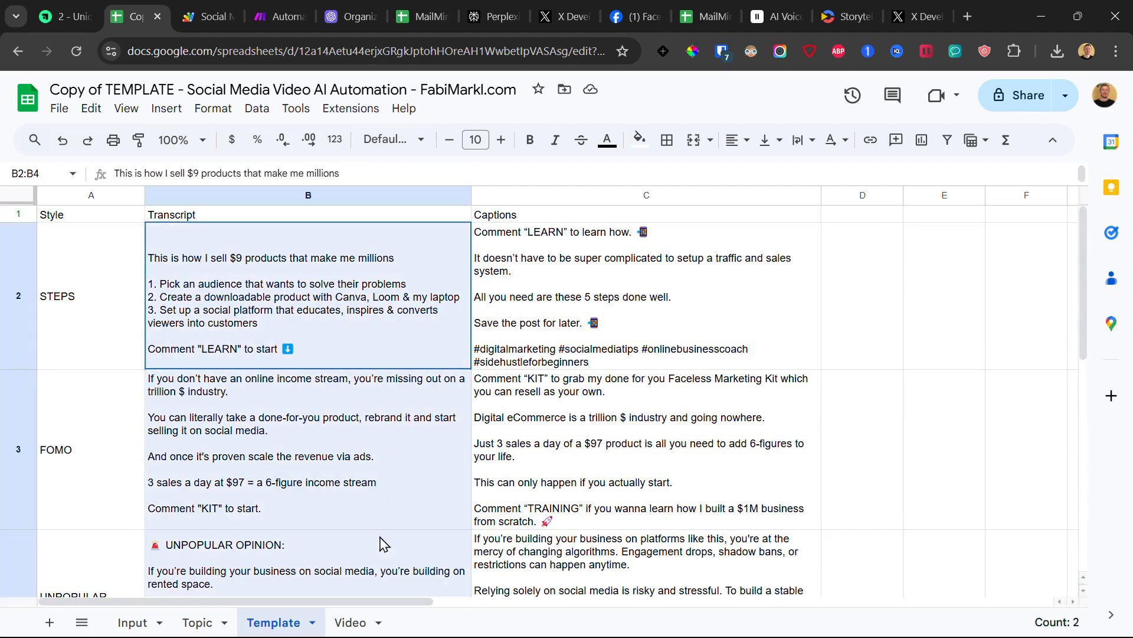
{"action": "left_click", "coordinate": [651, 262]}
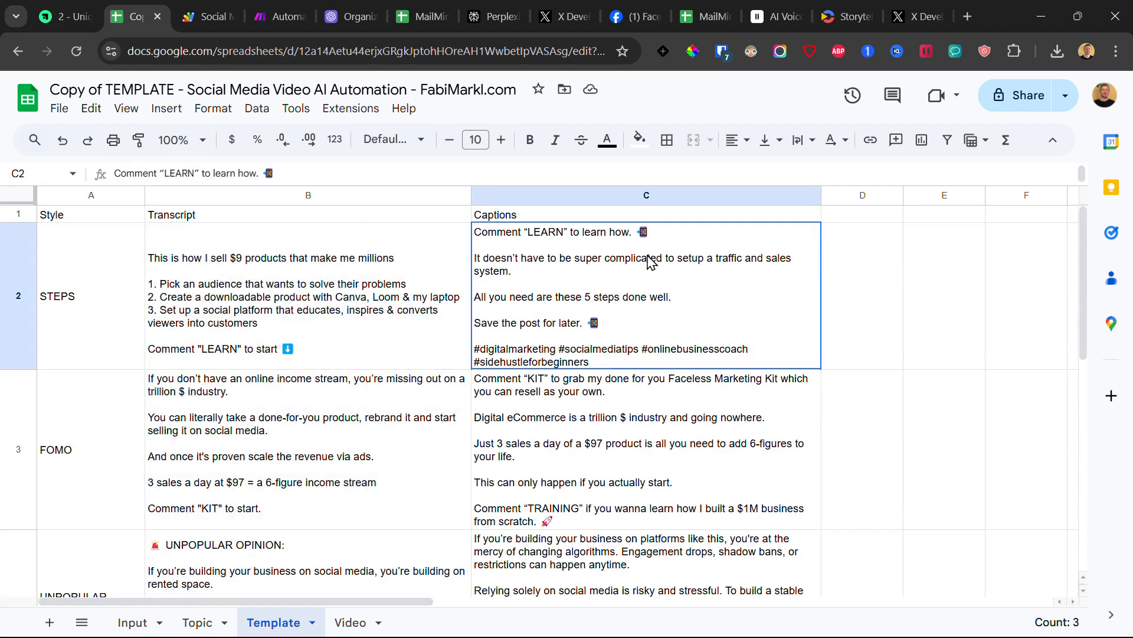
{"action": "left_click", "coordinate": [614, 424]}
{"action": "left_click_drag", "start_coordinate": [715, 279], "coordinate": [626, 390]}
{"action": "scroll", "coordinate": [644, 422], "scroll_direction": "down", "scroll_amount": 10}
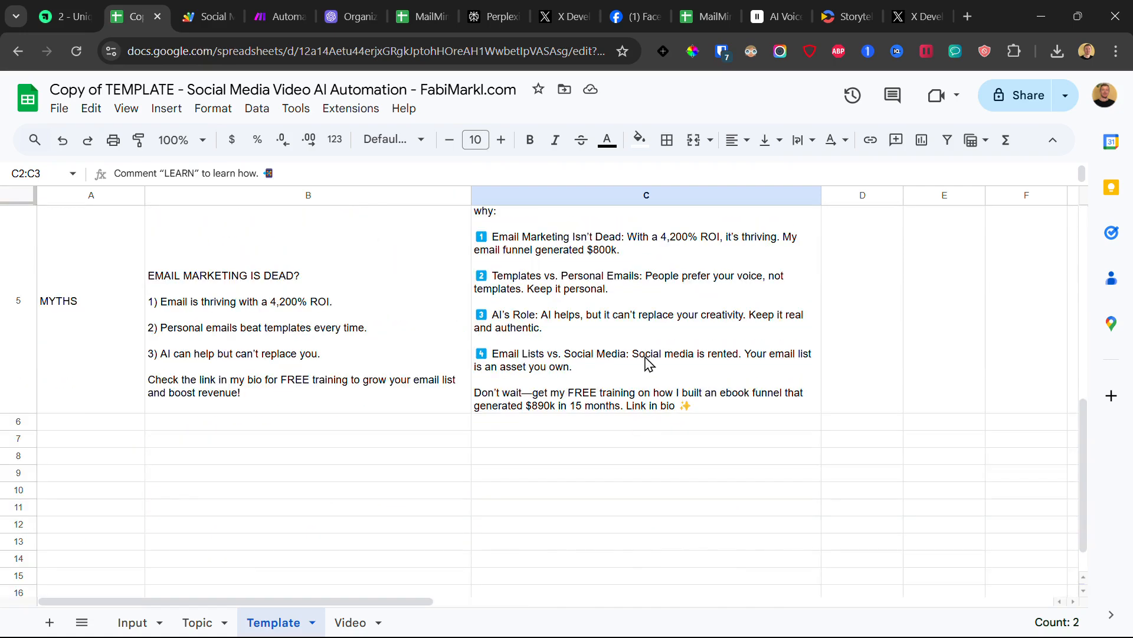
{"action": "scroll", "coordinate": [183, 513], "scroll_direction": "up", "scroll_amount": 10}
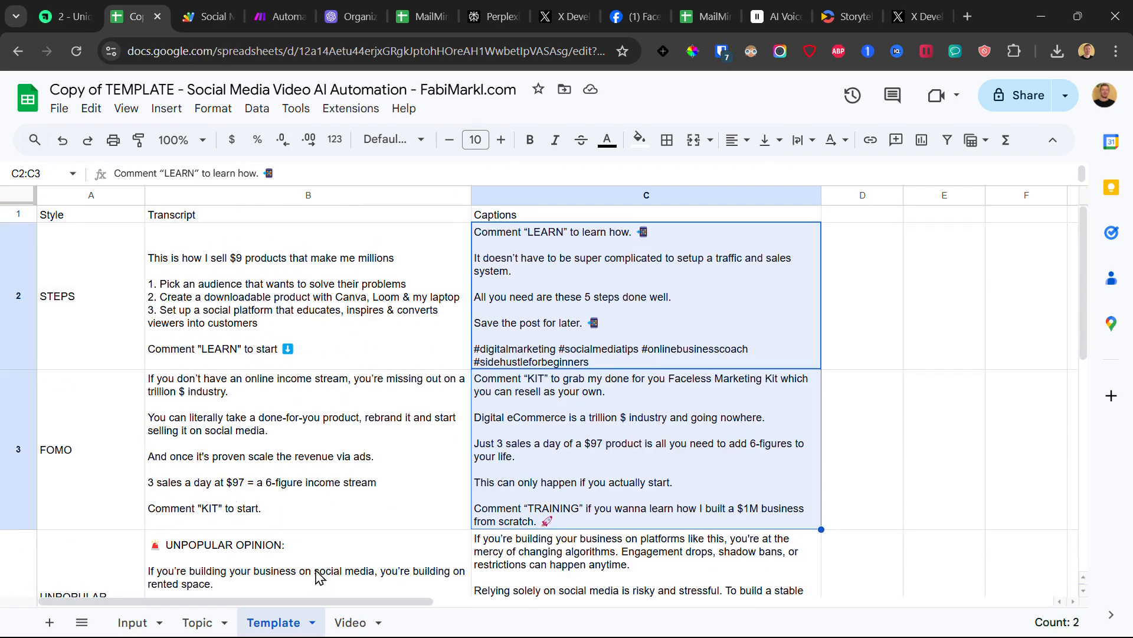